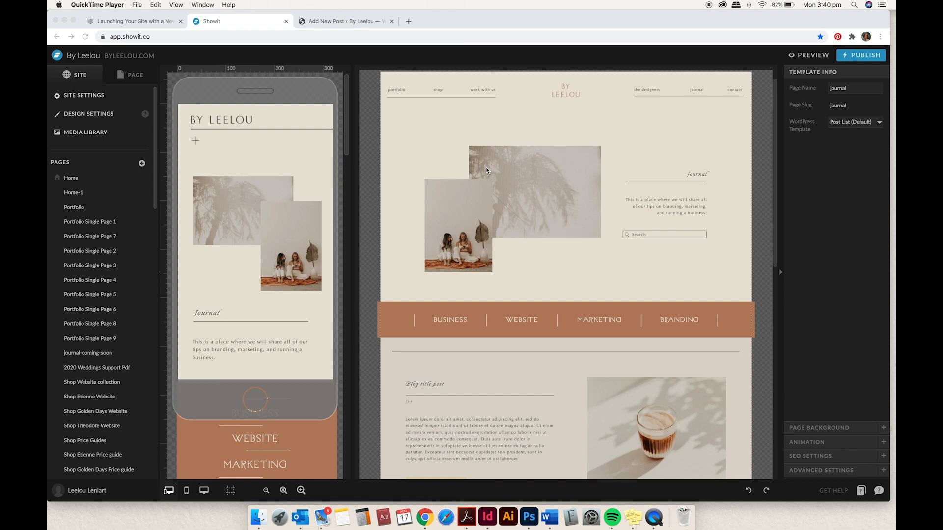
# Look over the journal page design in Showit and WordPress's Add New Post screen, then close the WordPress page
pyautogui.scroll(-4, 547, 197)
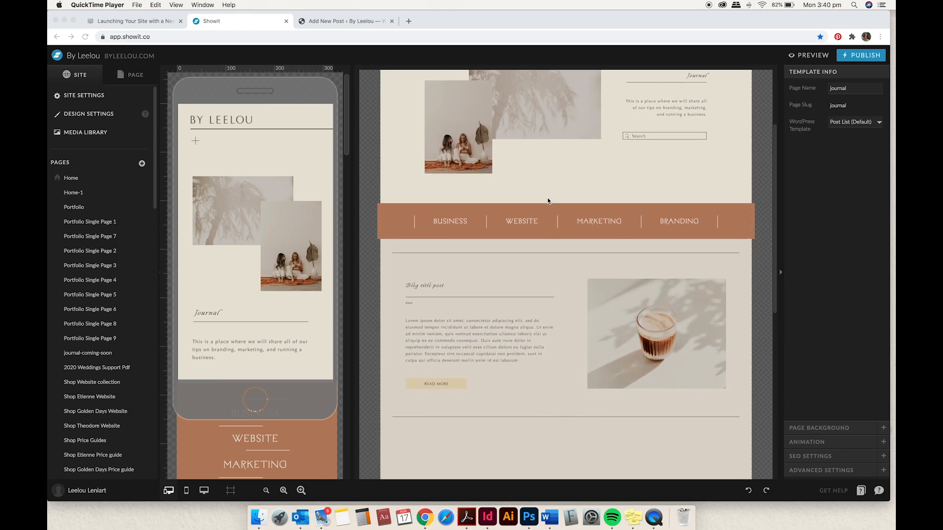
pyautogui.click(354, 22)
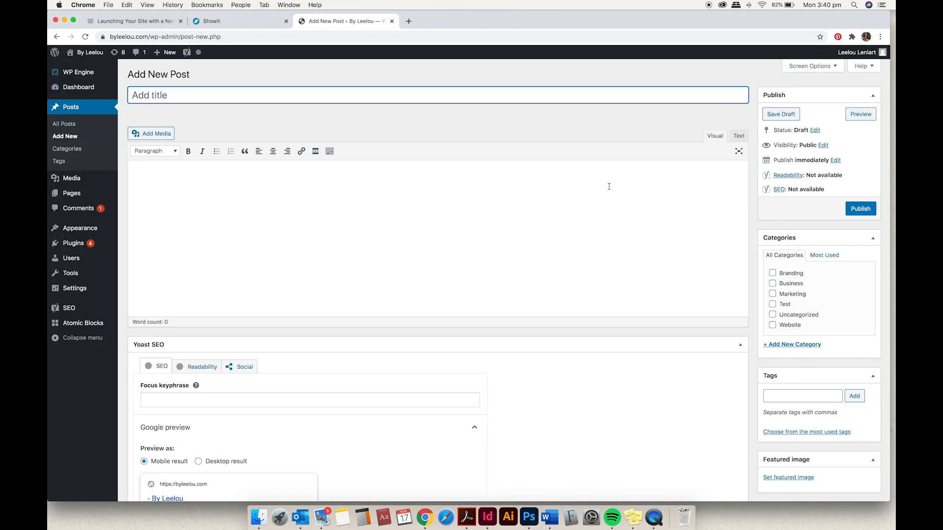
pyautogui.click(391, 21)
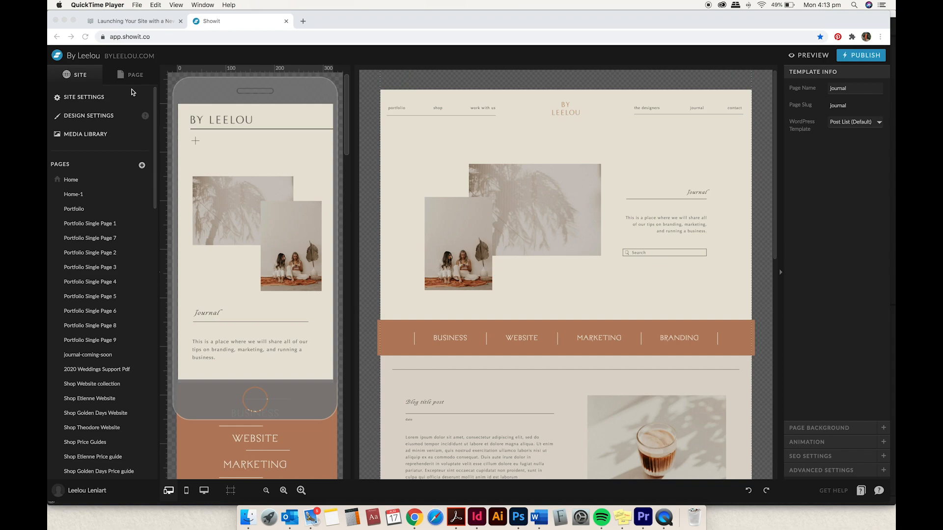
# View the custom domain in the site settings, and read the help article's domain setup instructions through the blog setup or migration option
pyautogui.click(85, 97)
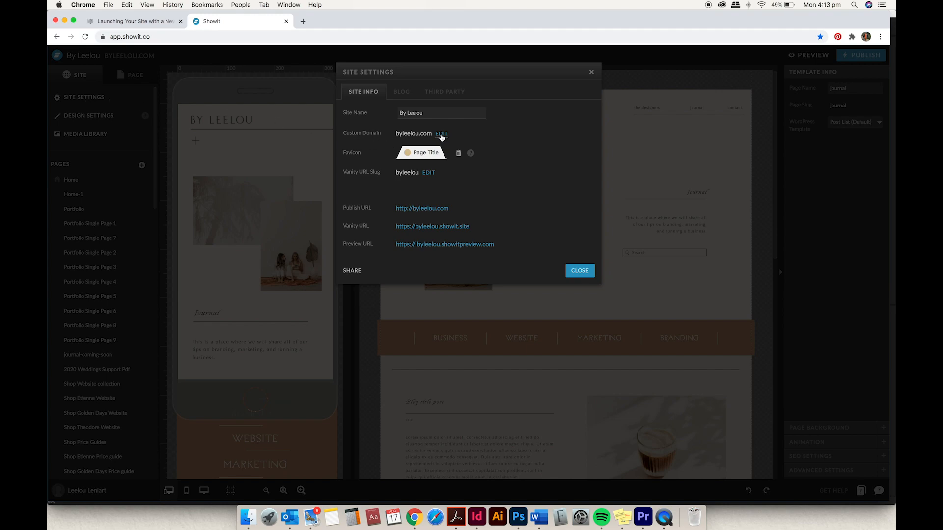
pyautogui.click(143, 22)
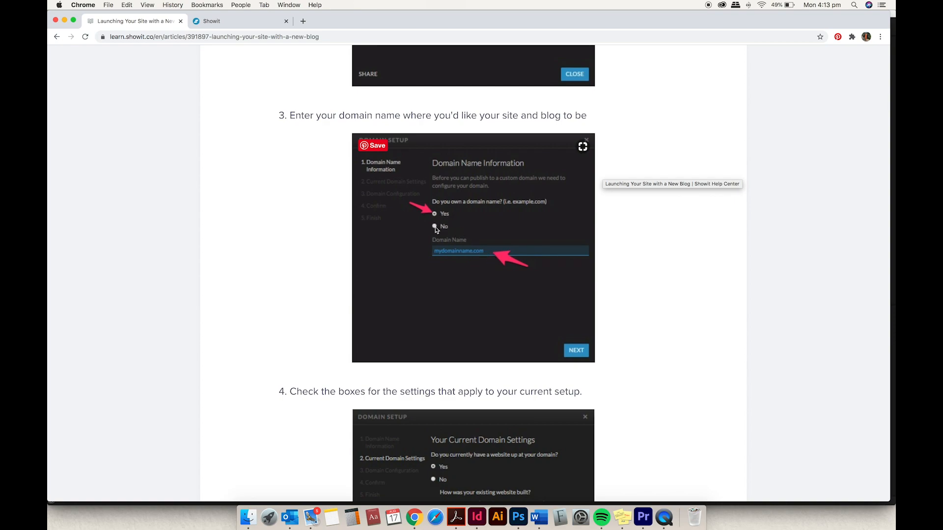
pyautogui.scroll(-5, 438, 228)
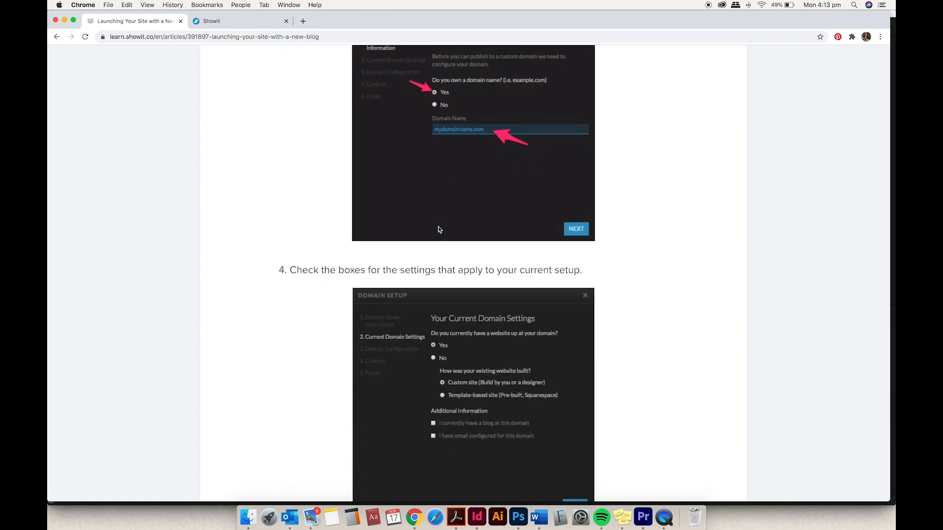
pyautogui.scroll(-2, 438, 229)
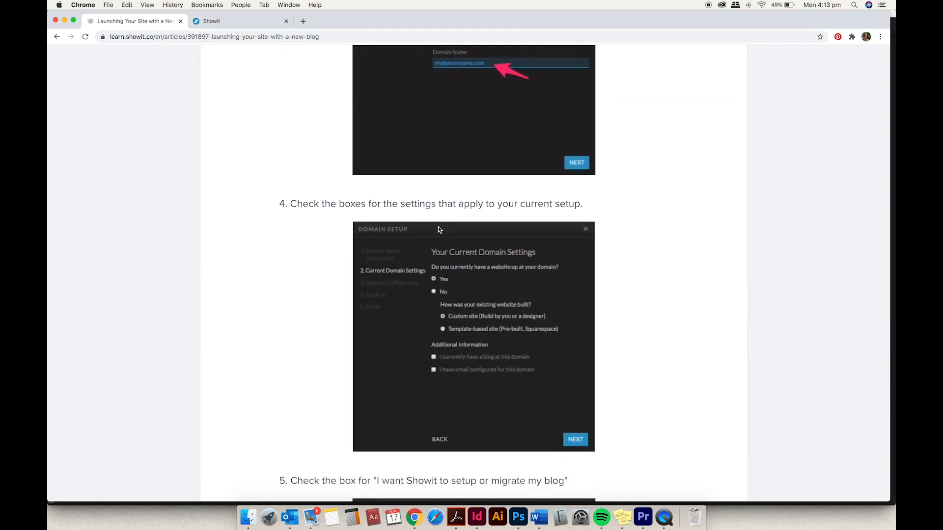
pyautogui.scroll(-6, 439, 229)
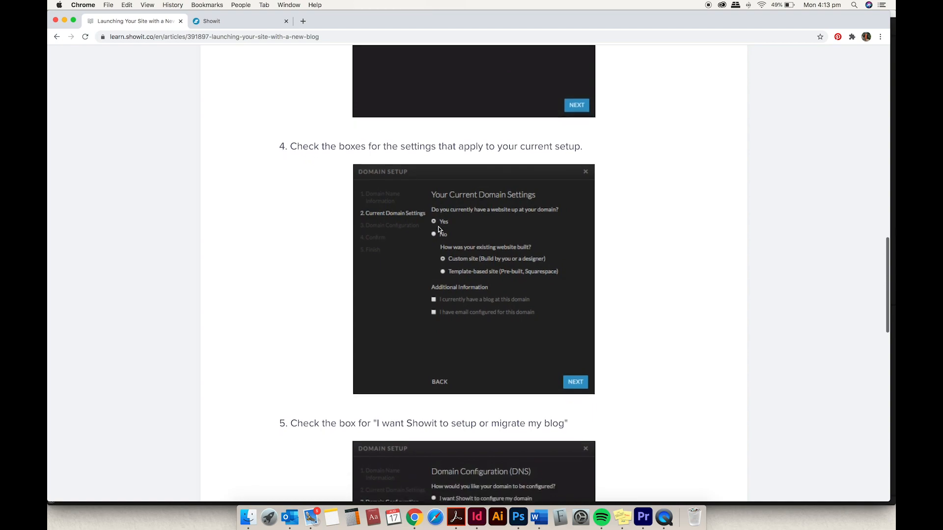
pyautogui.scroll(-3, 439, 230)
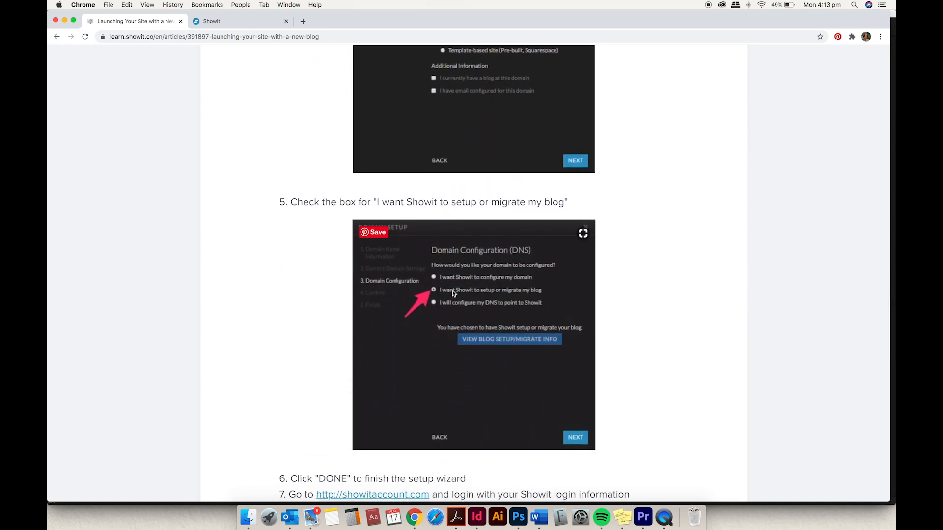
pyautogui.scroll(-3, 500, 293)
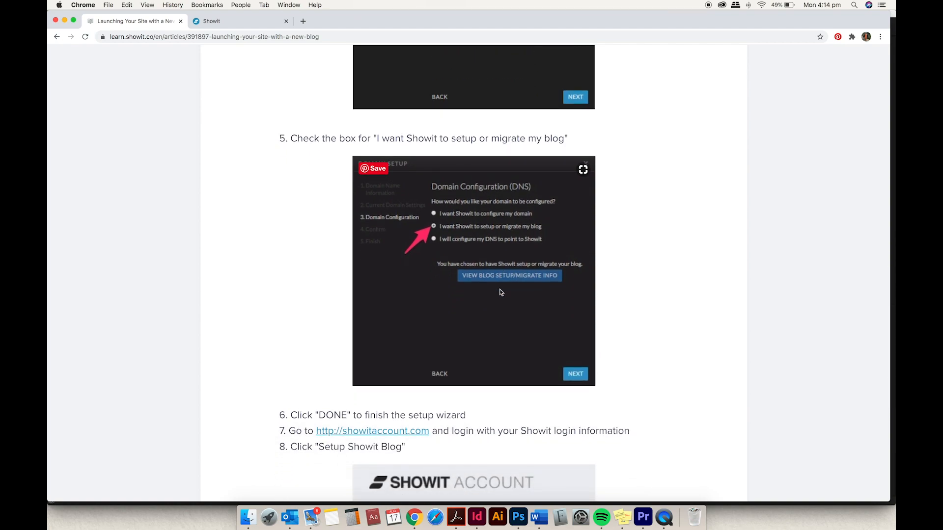
# Return to Showit, close the site settings and open the account's user profile page with the Showit Blog section
pyautogui.click(258, 20)
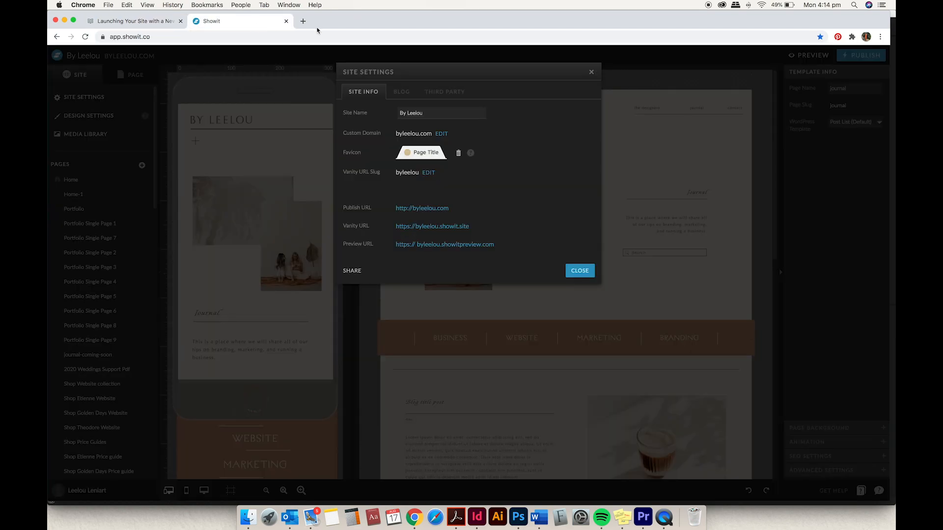
pyautogui.click(590, 71)
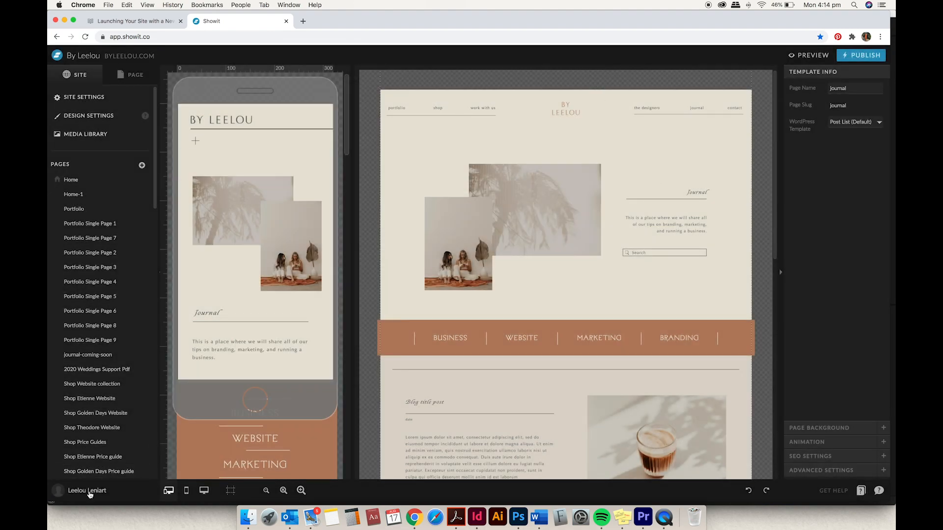
pyautogui.click(87, 491)
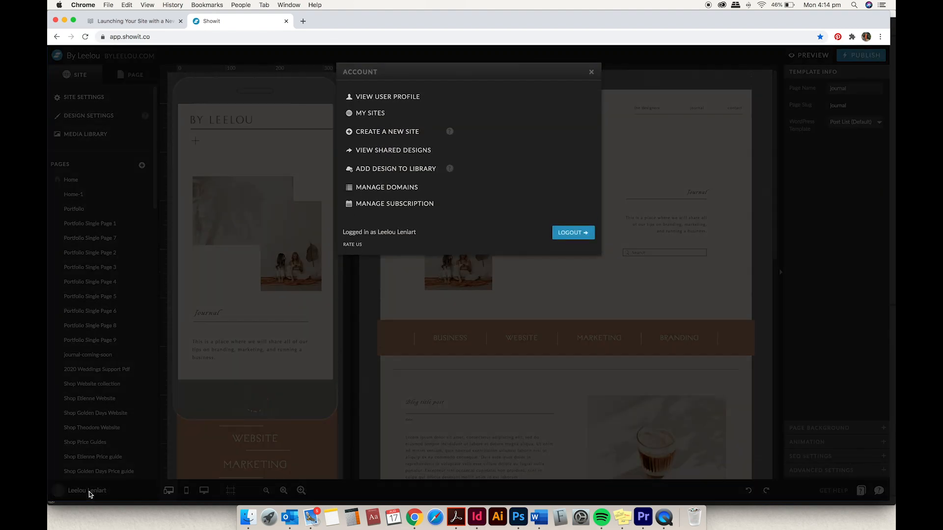
pyautogui.click(403, 99)
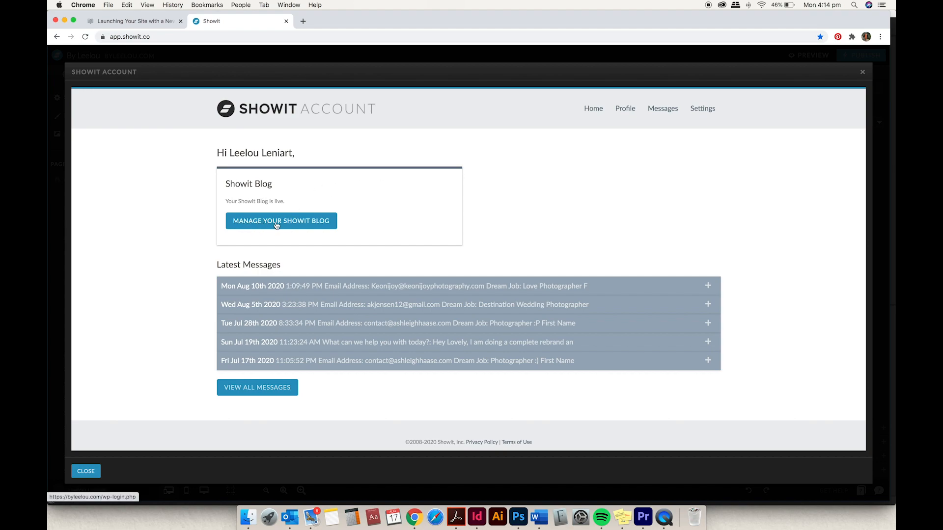
# Read the help article's remaining instructions on setting up a new Showit blog and submitting the blog request form
pyautogui.click(137, 21)
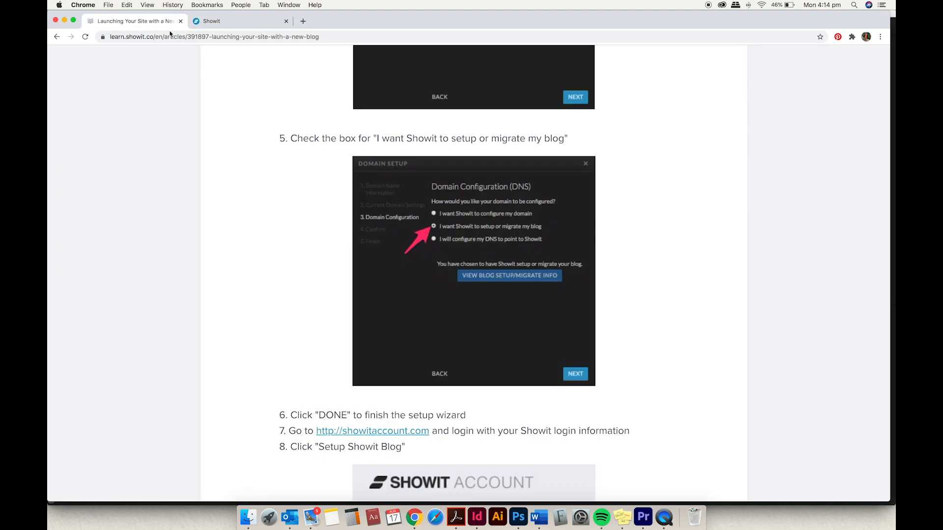
pyautogui.scroll(-3, 685, 334)
pyautogui.scroll(-3, 686, 335)
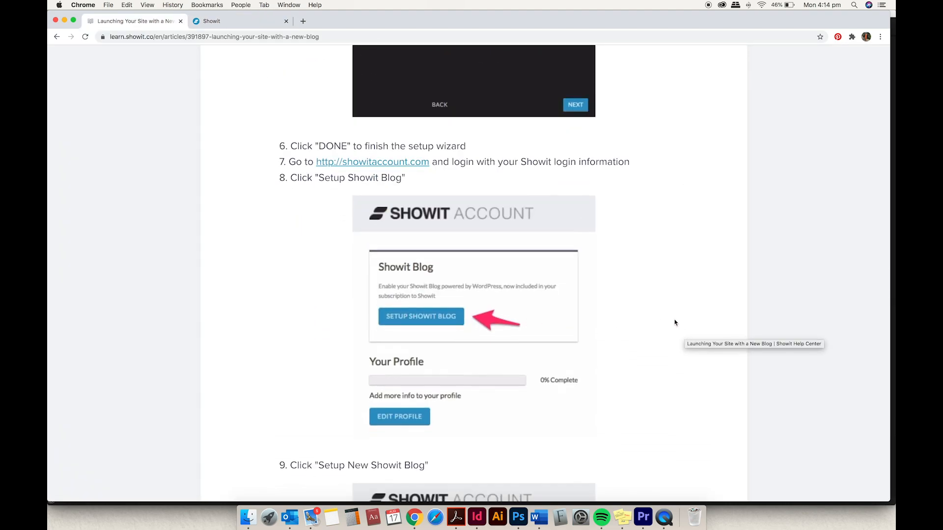
pyautogui.scroll(-3, 676, 323)
pyautogui.scroll(-1, 676, 322)
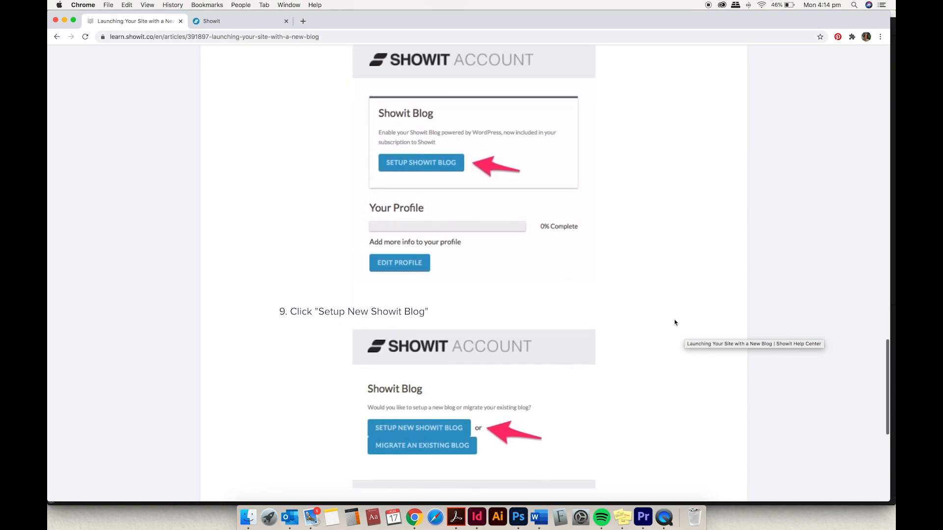
pyautogui.scroll(-1, 676, 323)
pyautogui.scroll(-1, 676, 322)
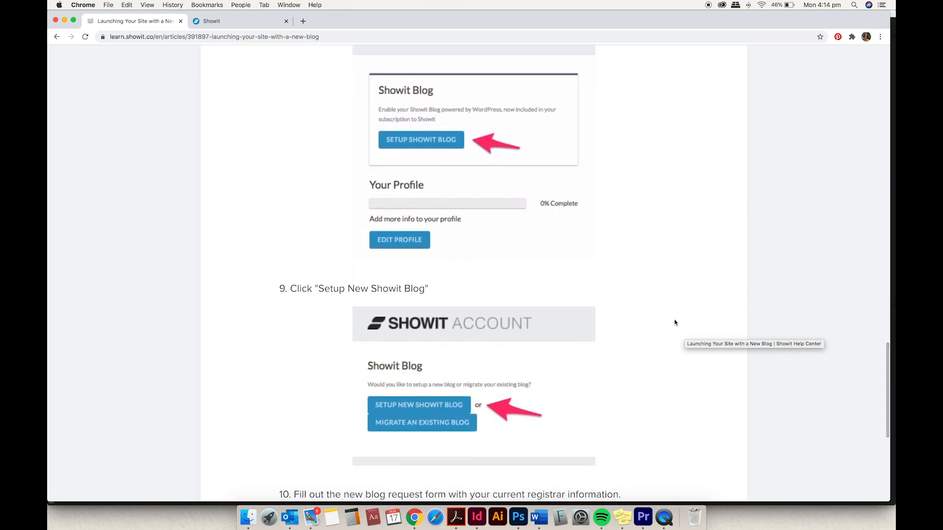
pyautogui.scroll(-1, 676, 323)
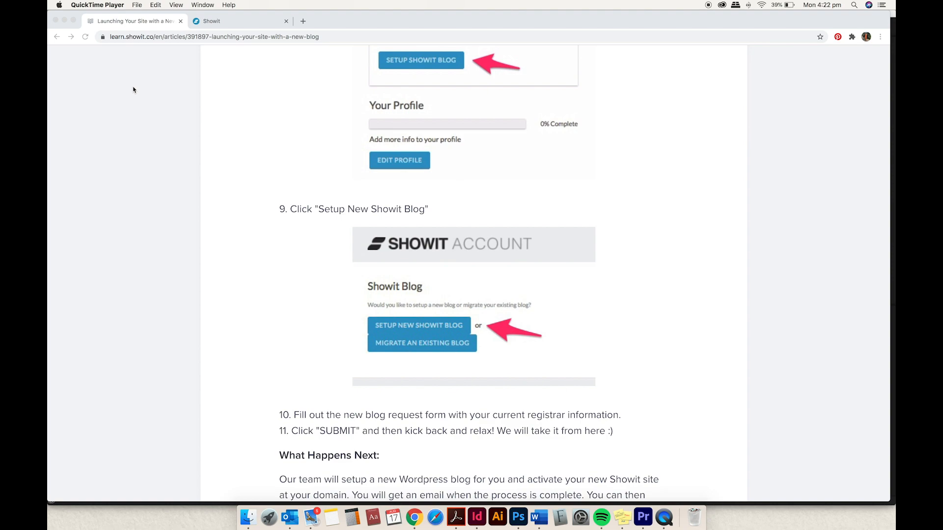
# Examine the journal page in Showit, from the hero heading and intro text to the category bar and blog posts section
pyautogui.click(224, 22)
pyautogui.scroll(-5, 623, 240)
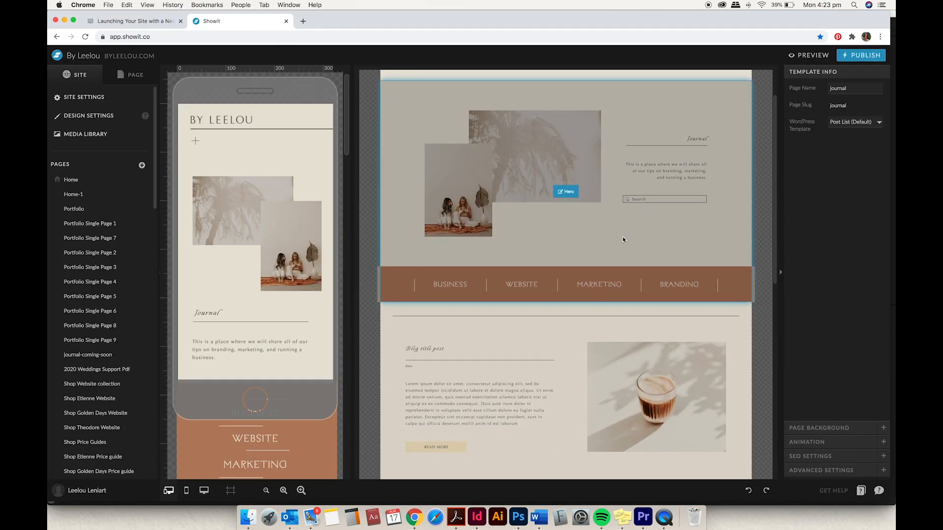
pyautogui.scroll(-2, 623, 240)
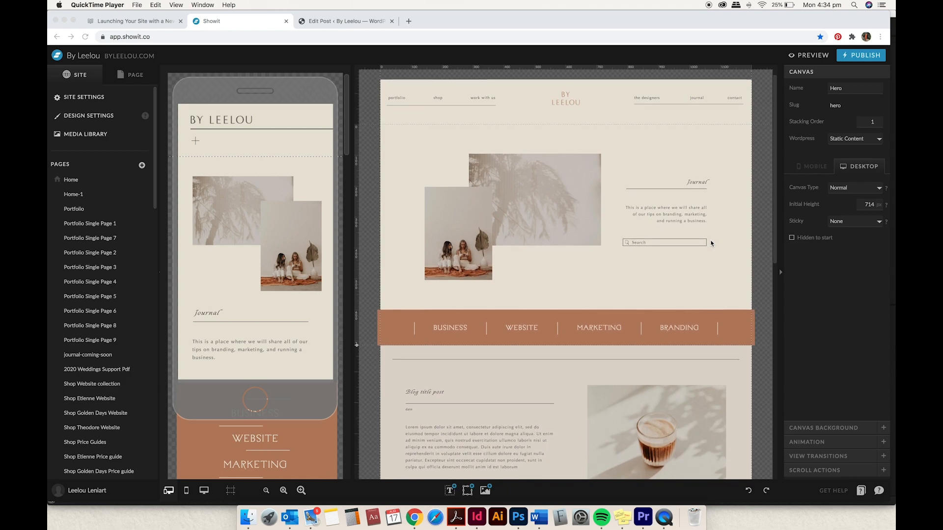
pyautogui.scroll(-1, 711, 243)
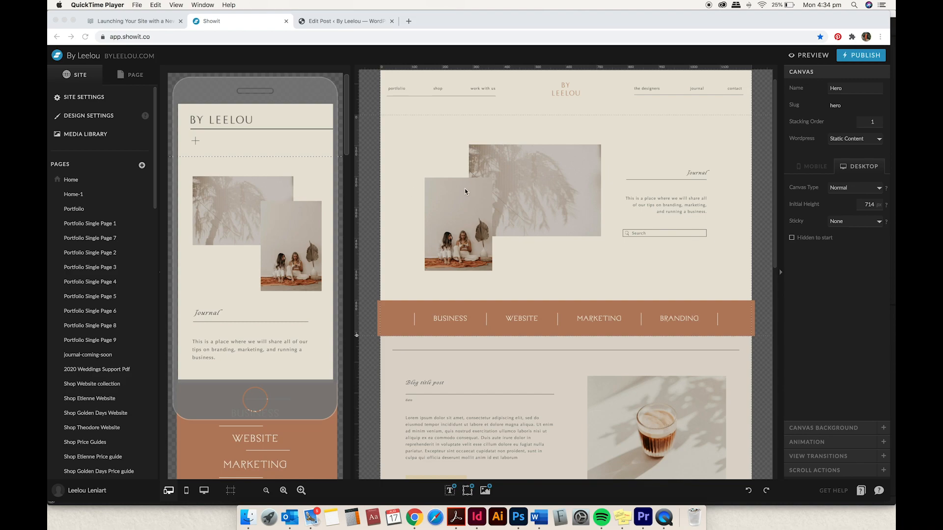
pyautogui.click(701, 176)
pyautogui.click(690, 205)
pyautogui.scroll(-1, 691, 206)
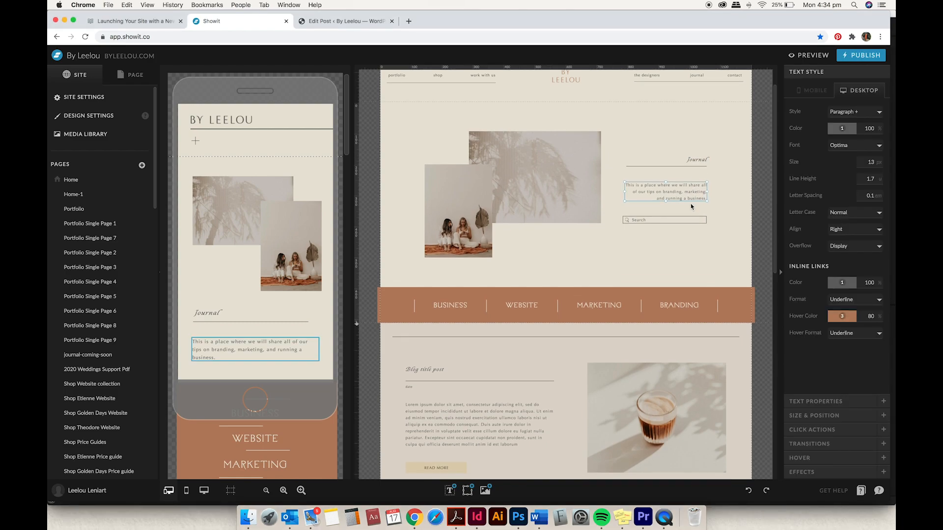
pyautogui.scroll(-2, 642, 207)
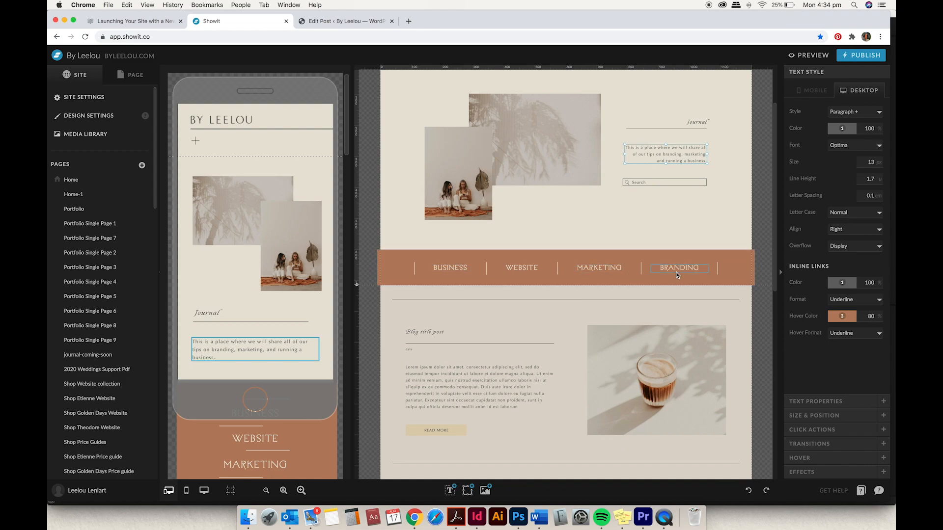
pyautogui.scroll(-2, 676, 272)
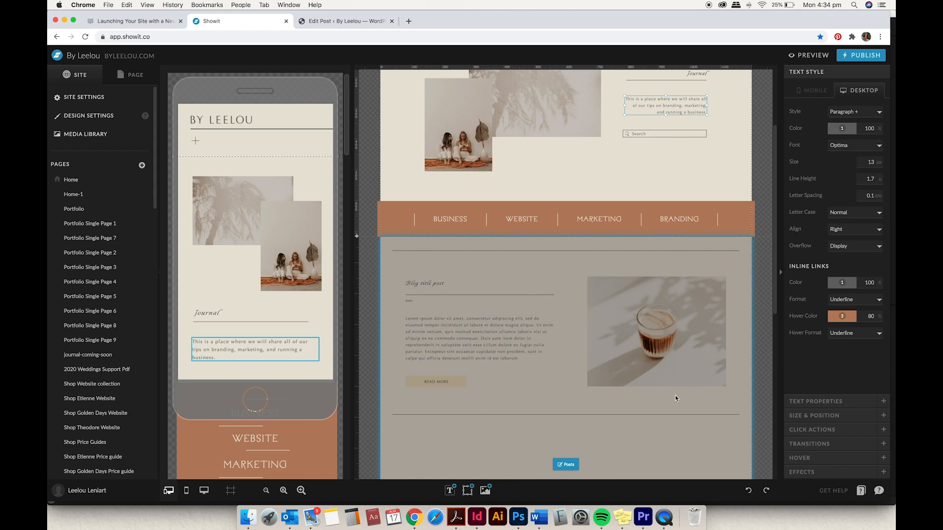
# Close the existing WordPress post page and open the WordPress dashboard at byleelou.com/wp-admin in a new browser tab
pyautogui.click(391, 21)
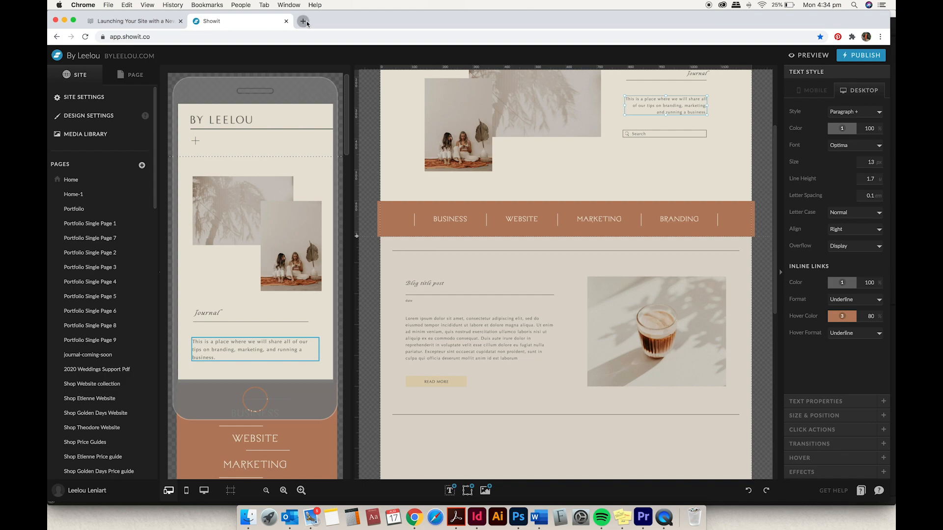
pyautogui.click(303, 21)
pyautogui.write('b')
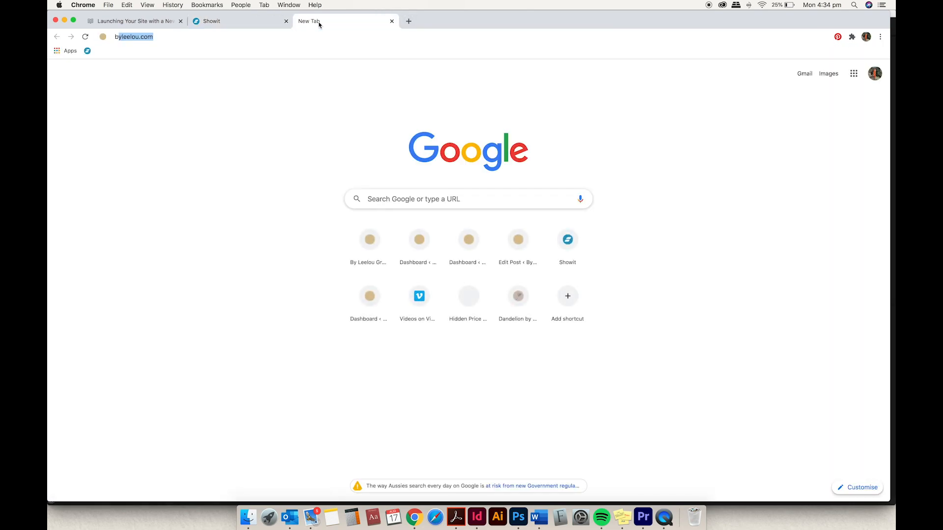
pyautogui.write('yleelou.com/')
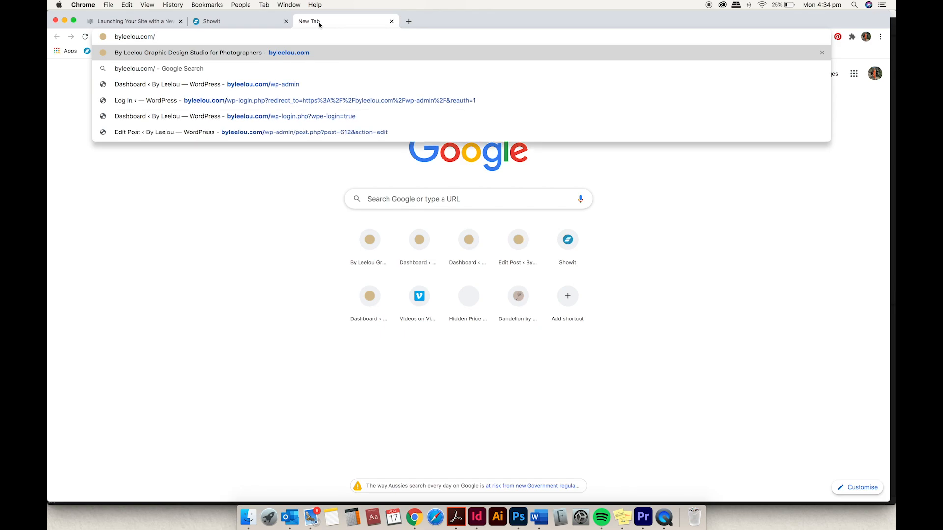
pyautogui.write('wp-admin/')
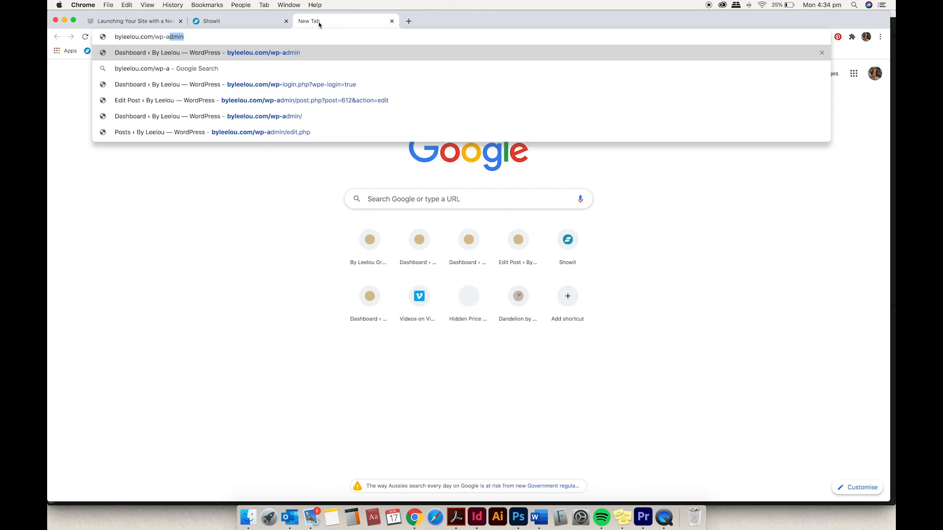
pyautogui.press('Return')
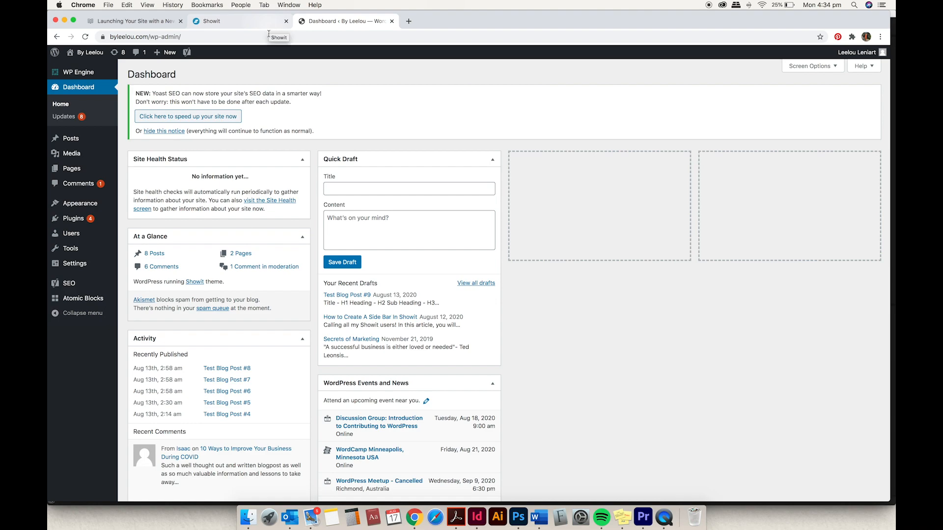
# Open the draft Test Blog Post #9 for editing from the list of all posts
pyautogui.click(72, 139)
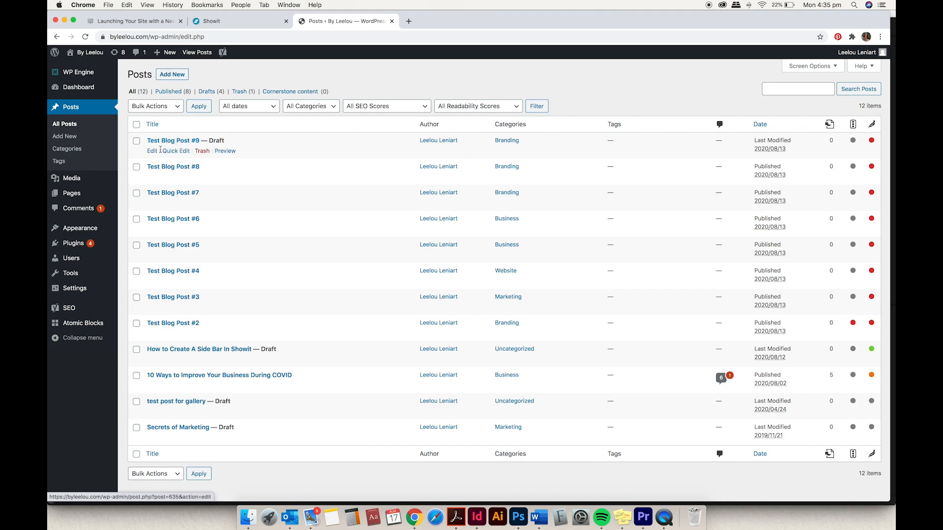
pyautogui.click(153, 151)
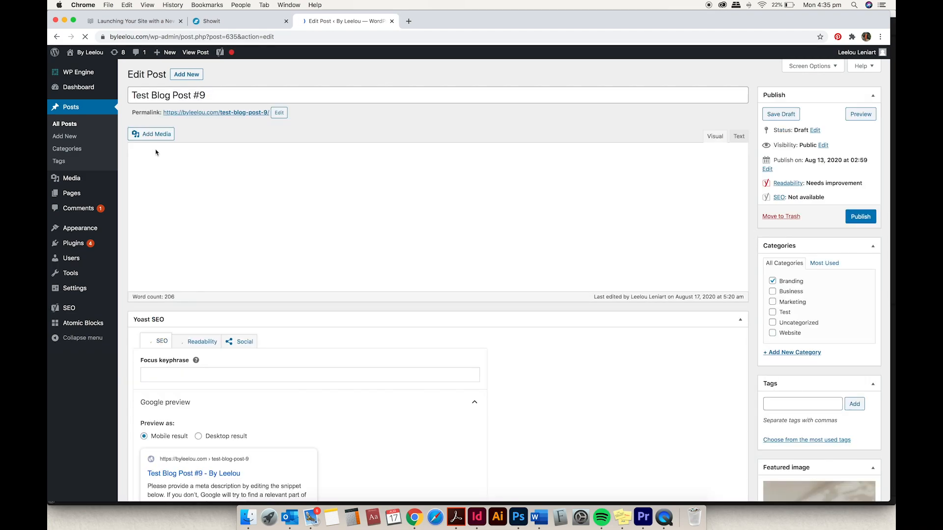
pyautogui.scroll(1, 270, 170)
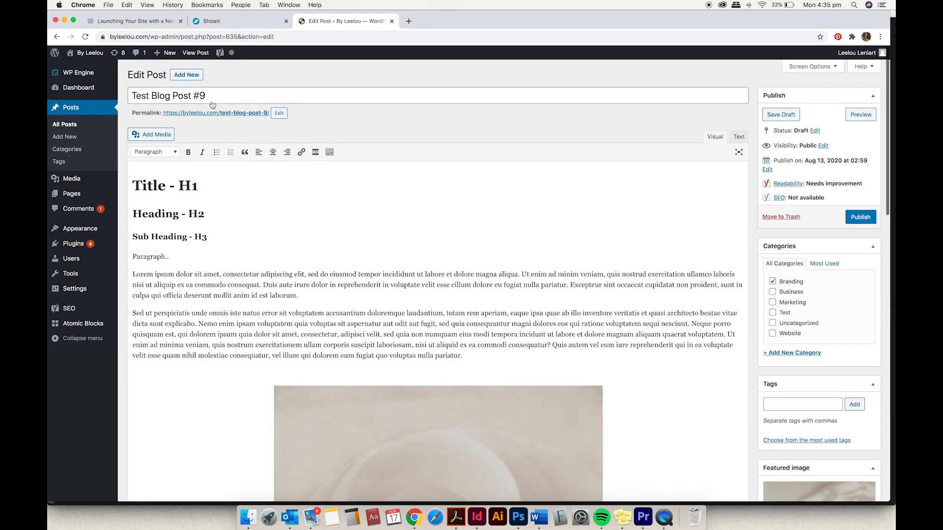
# Compare the title of Test Blog Post #9 with the blog title placeholder in the journal page's posts section in Showit
pyautogui.moveTo(225, 95); pyautogui.dragTo(130, 95)
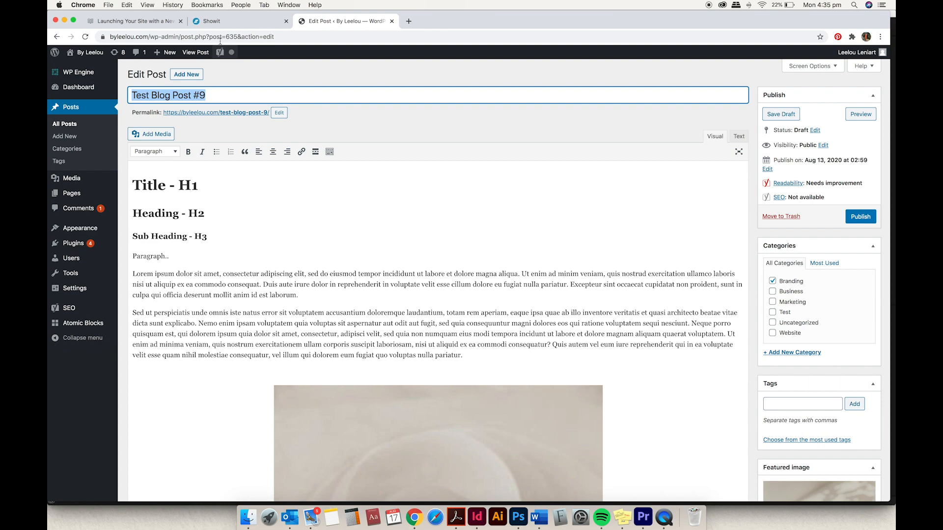
pyautogui.click(219, 20)
pyautogui.scroll(-1, 518, 282)
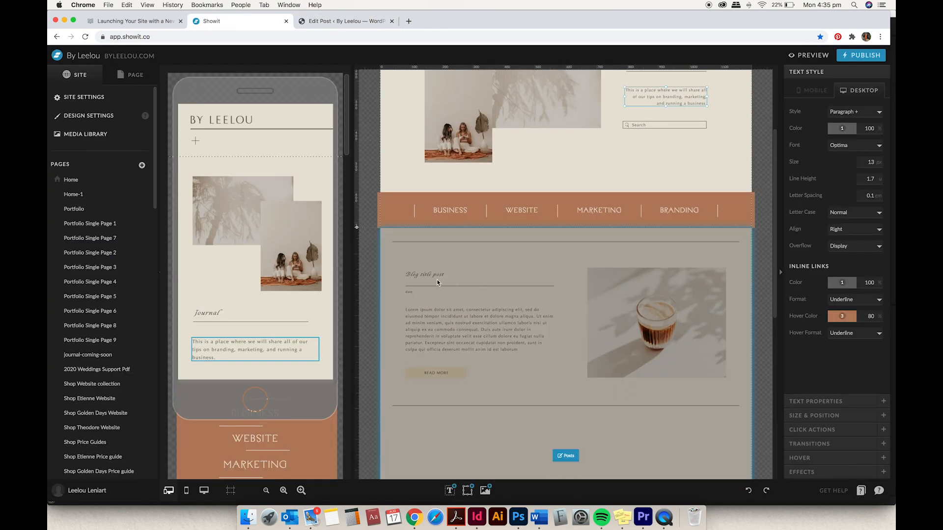
# Check the WordPress placeholder setting of the blog title in Showit and compare it with the title of Test Blog Post #9 in WordPress
pyautogui.click(427, 276)
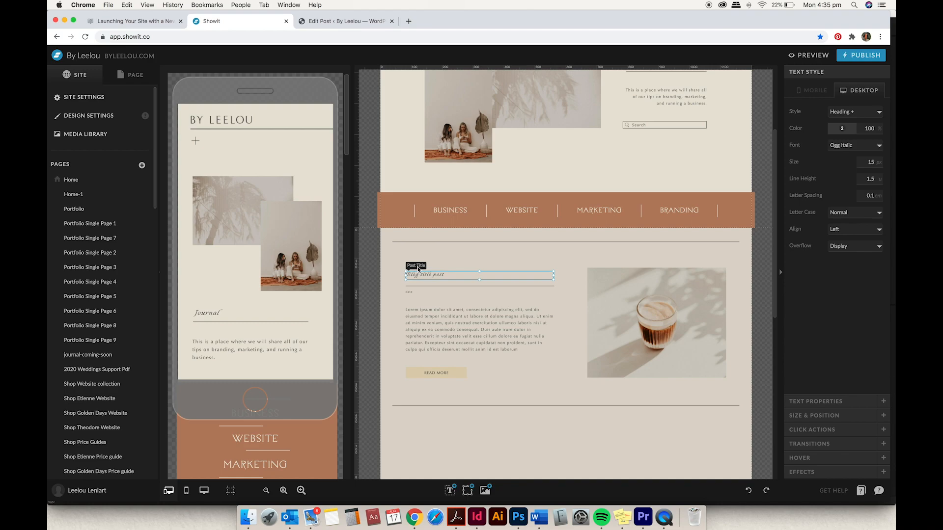
pyautogui.click(834, 406)
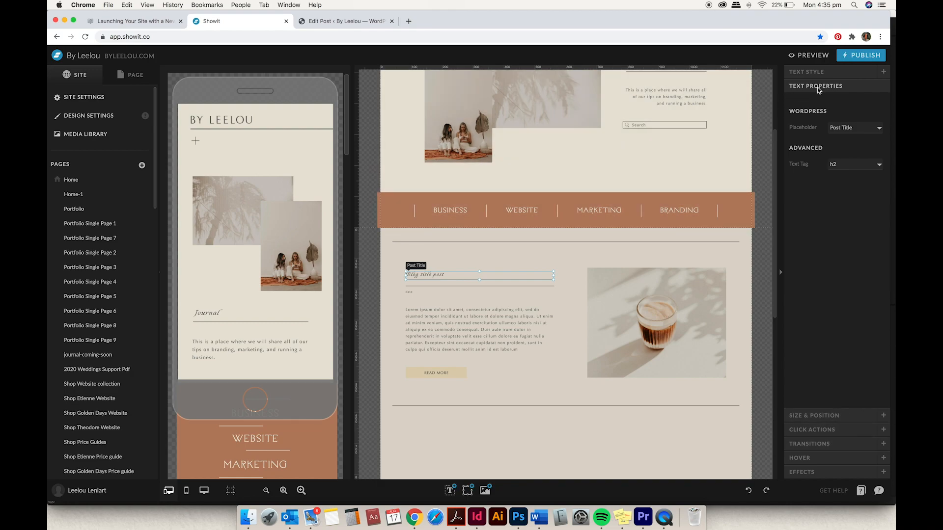
pyautogui.click(839, 130)
pyautogui.click(829, 129)
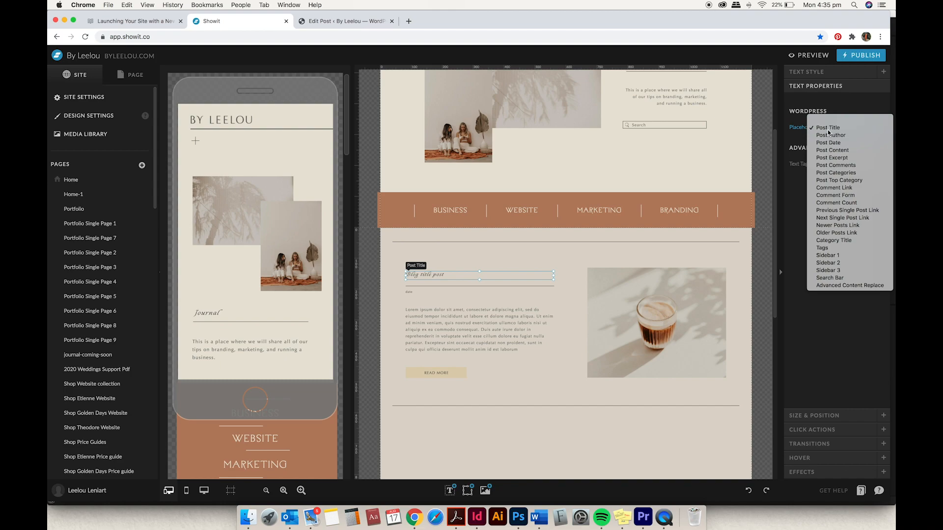
pyautogui.click(344, 22)
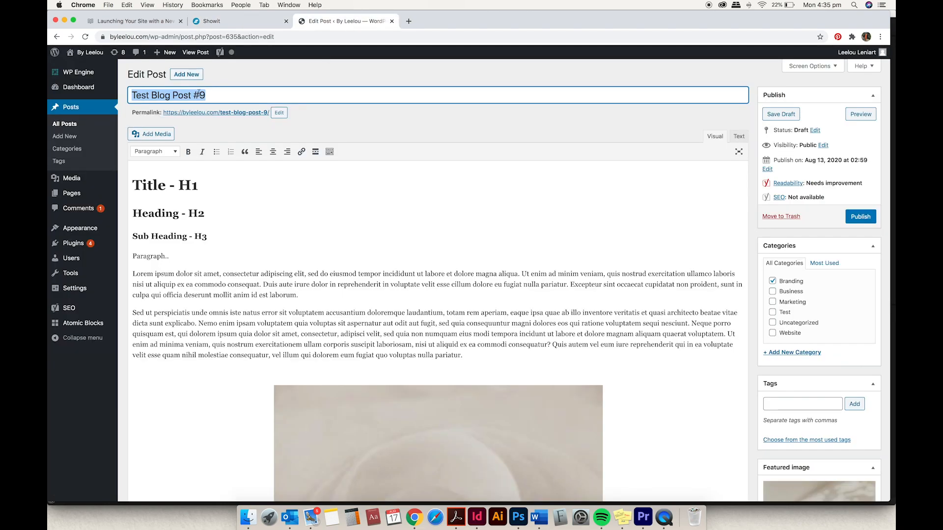
pyautogui.moveTo(230, 97); pyautogui.dragTo(93, 92)
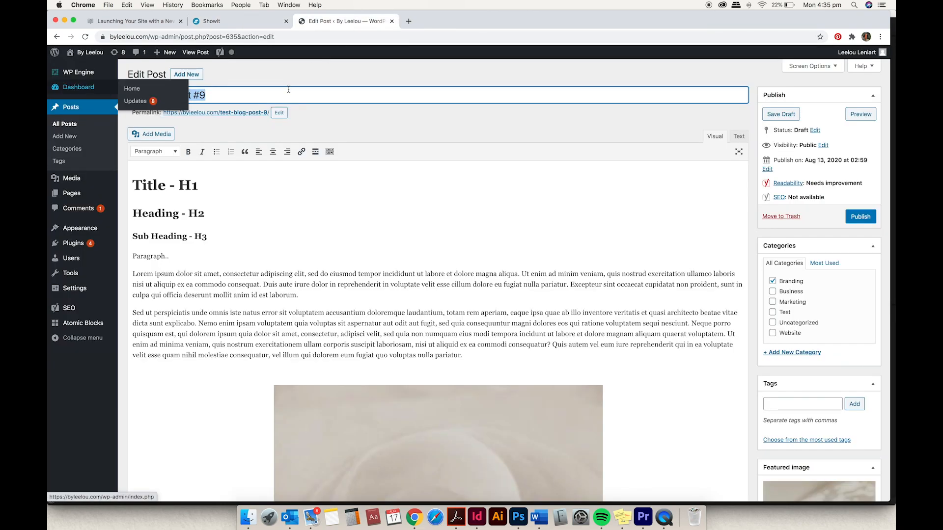
# Compare the body content of the WordPress post with the Post Excerpt placeholder in the journal page's posts section in Showit
pyautogui.moveTo(133, 185); pyautogui.dragTo(572, 386)
pyautogui.click(240, 21)
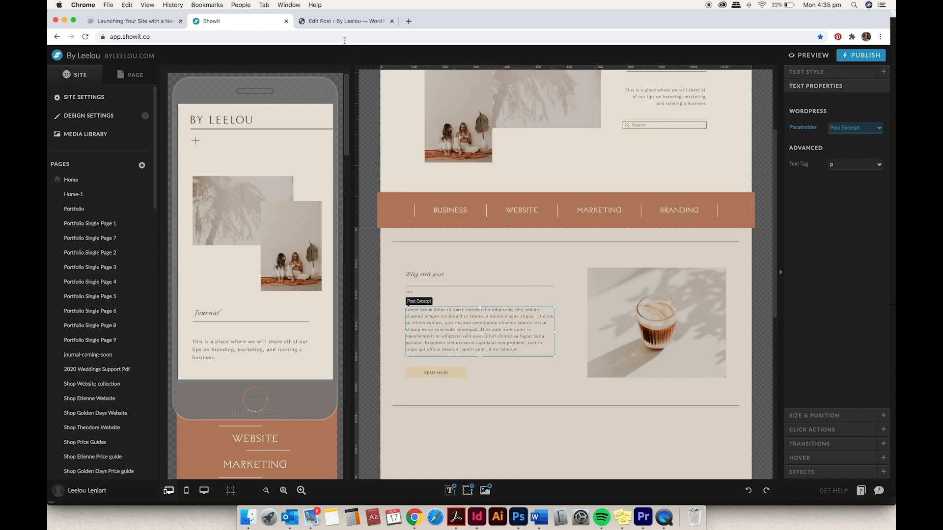
pyautogui.click(343, 22)
pyautogui.click(418, 249)
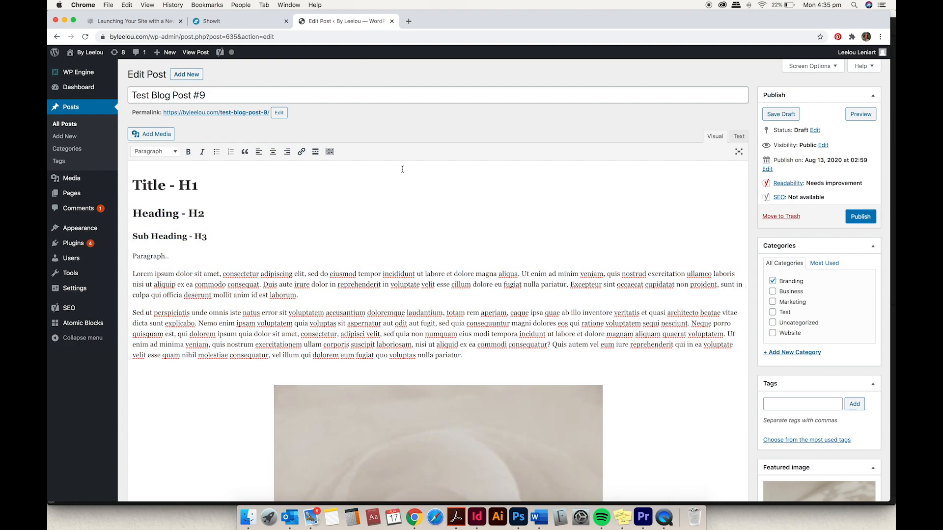
# Set the coffee glass photo ByLeelou_Photos-12 from the media library as the WordPress post's featured image
pyautogui.scroll(-5, 559, 214)
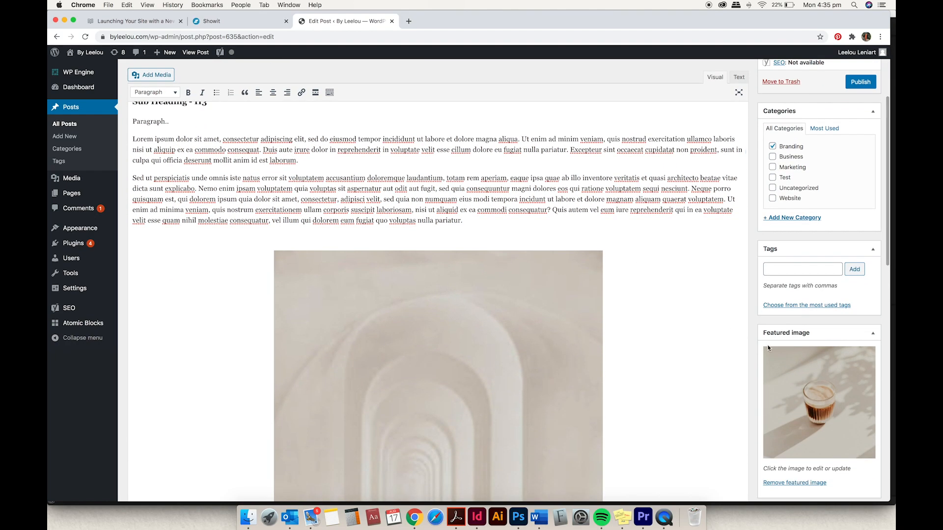
pyautogui.click(805, 382)
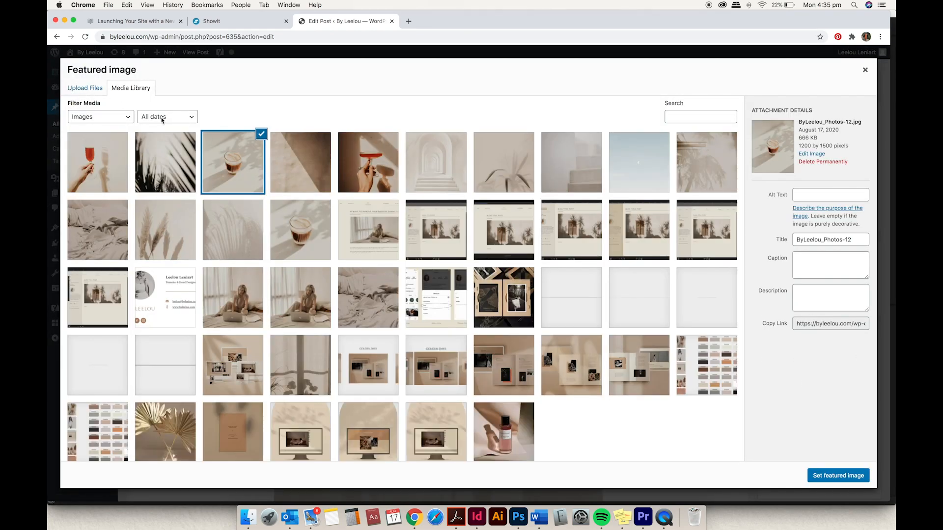
pyautogui.click(86, 88)
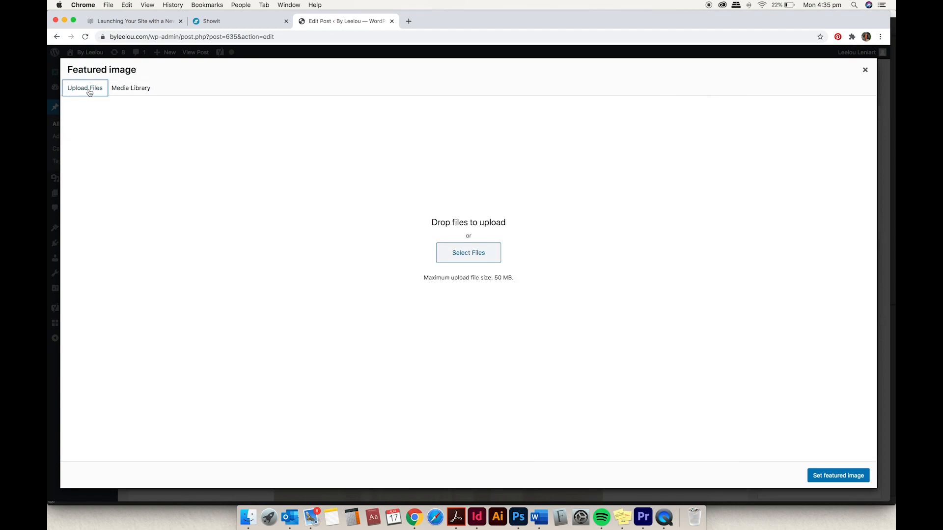
pyautogui.click(148, 93)
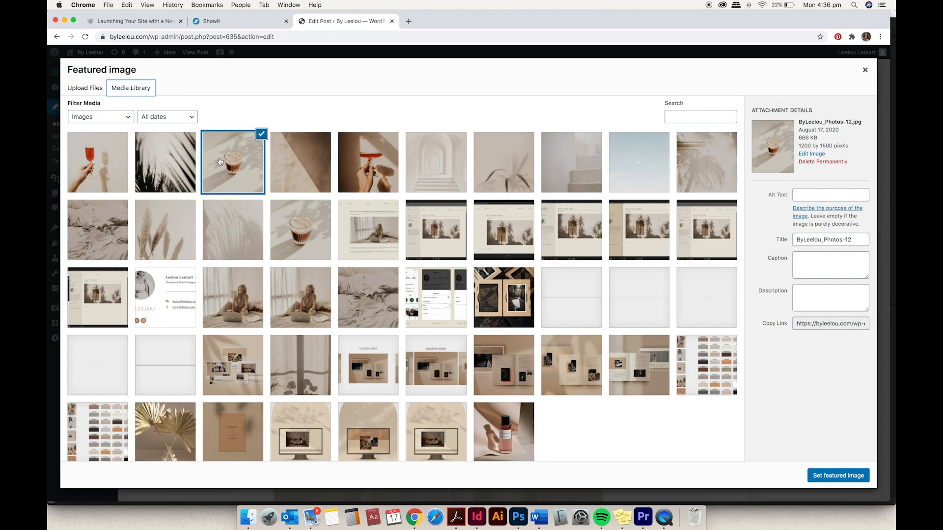
pyautogui.click(830, 478)
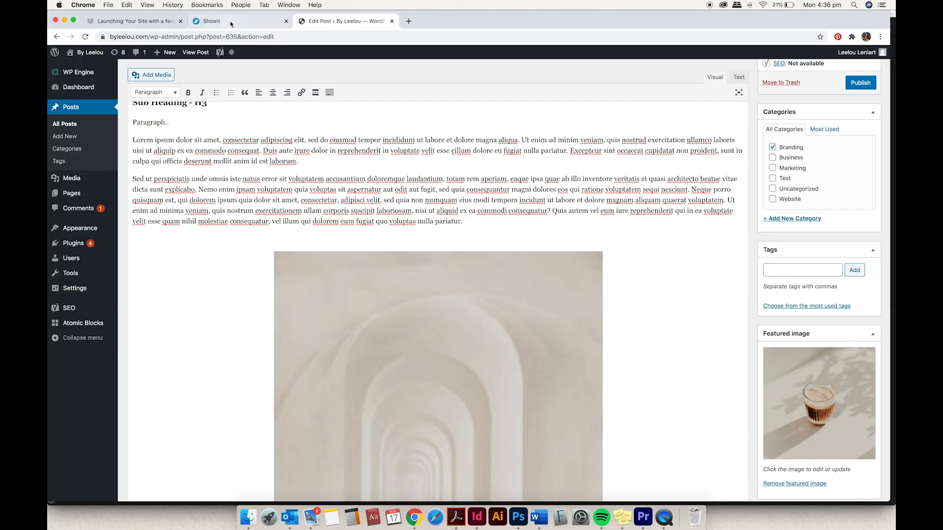
# Check the post image's WordPress Featured Image option in Showit and choose the November 6, 2015 format for the post date
pyautogui.click(232, 22)
pyautogui.click(688, 296)
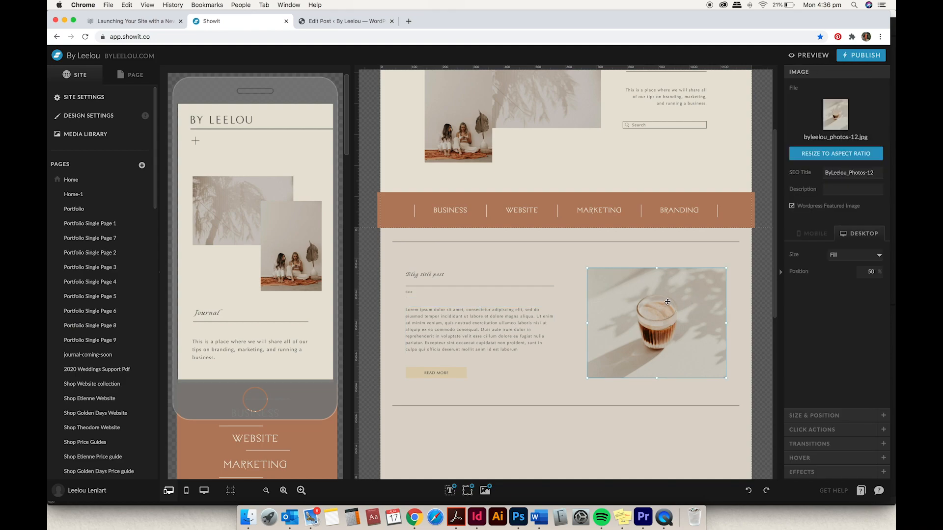
pyautogui.click(426, 295)
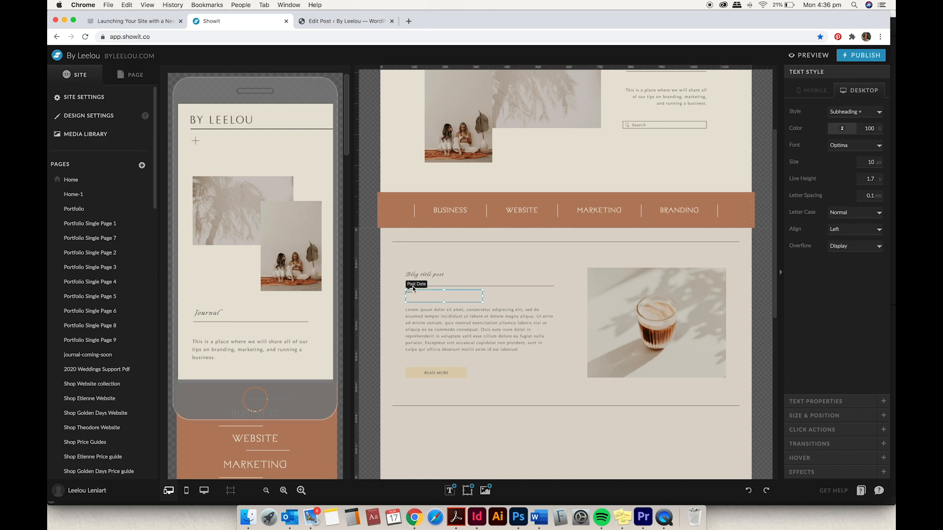
pyautogui.click(828, 403)
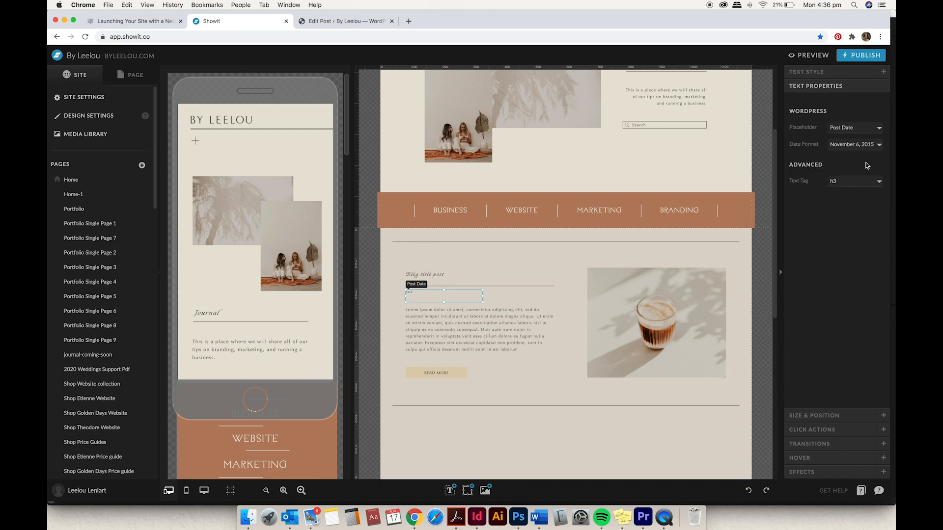
pyautogui.click(842, 145)
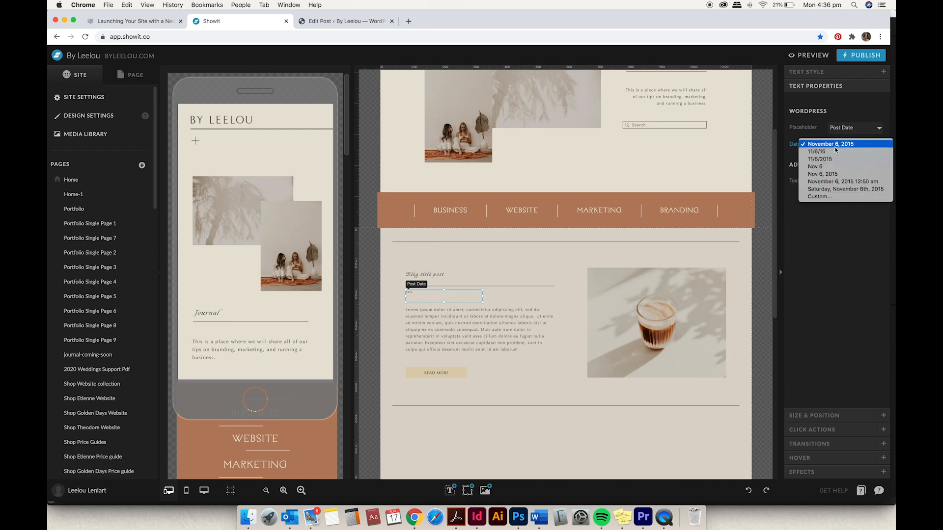
pyautogui.click(849, 145)
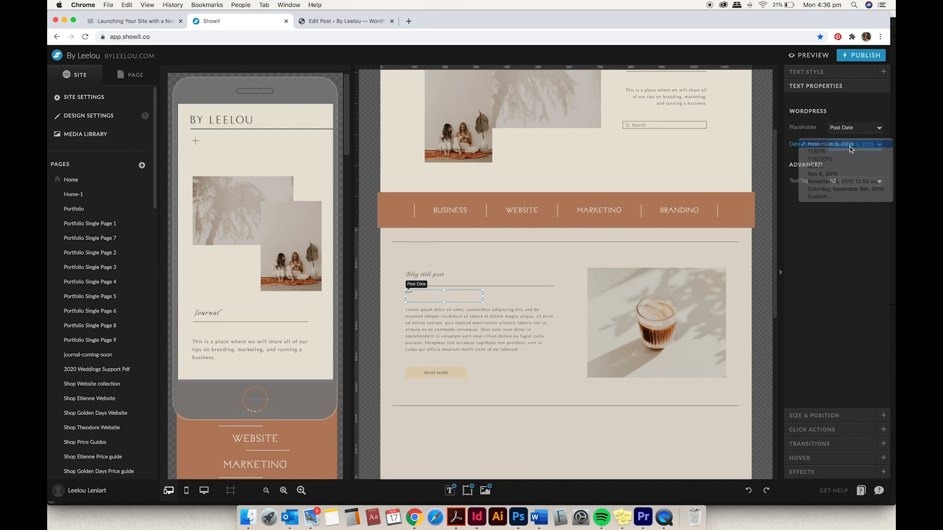
# Review the excerpt text, the Read More label and the featured image in the posts section
pyautogui.click(479, 326)
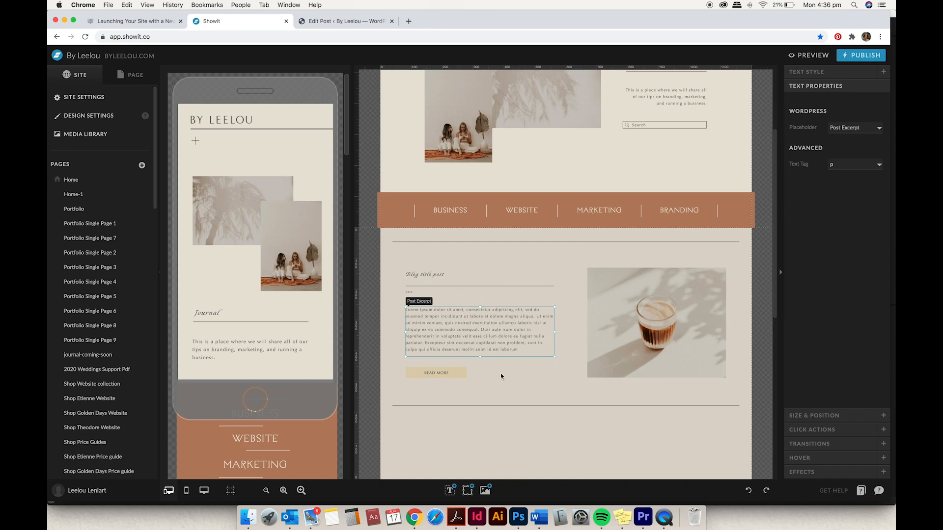
pyautogui.click(438, 373)
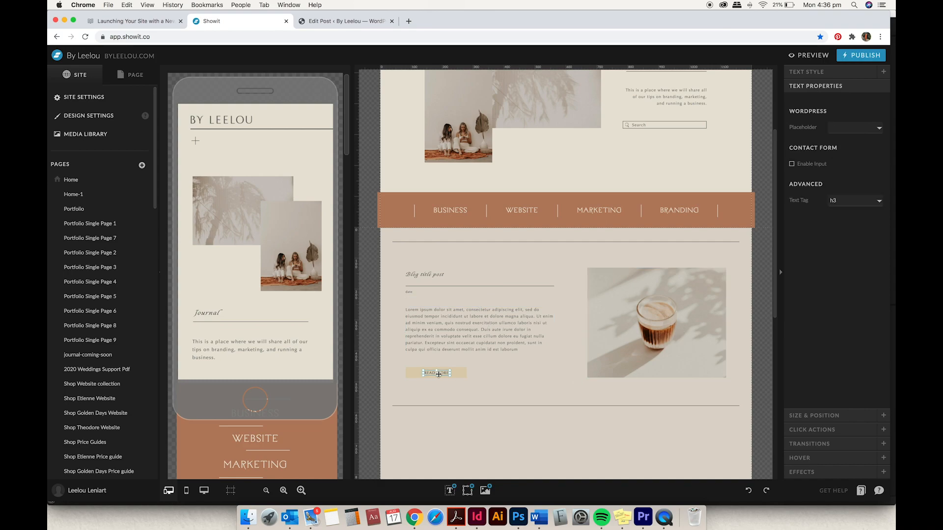
pyautogui.click(640, 340)
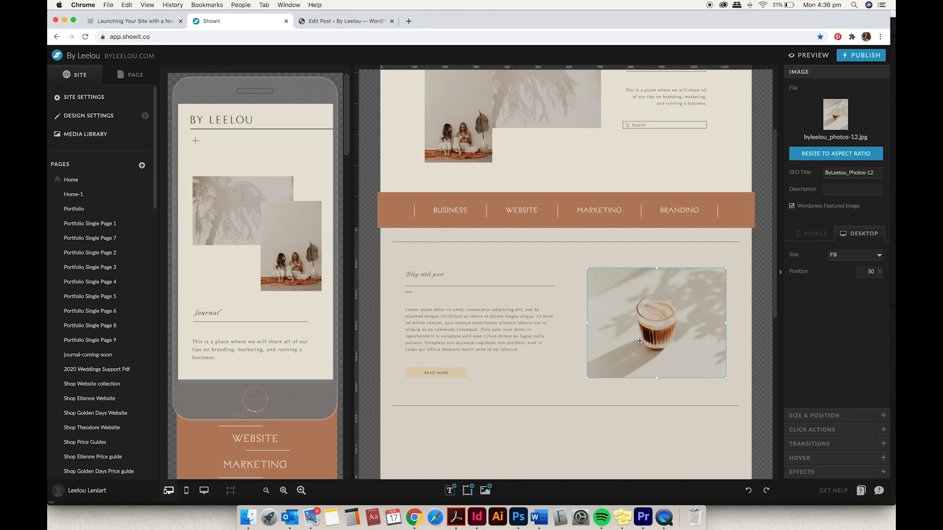
# Set the Read More label's link type to WordPress Post and check the link type of the post image
pyautogui.click(438, 372)
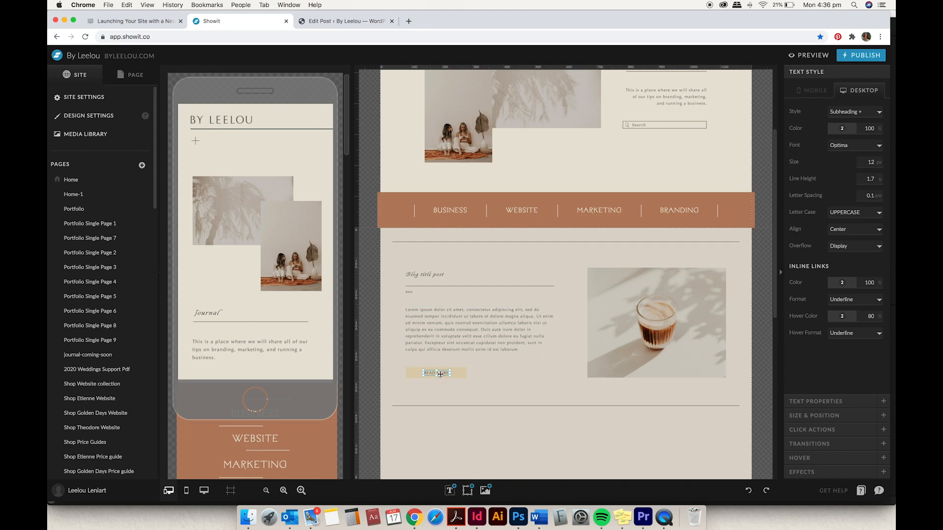
pyautogui.click(831, 431)
pyautogui.click(845, 158)
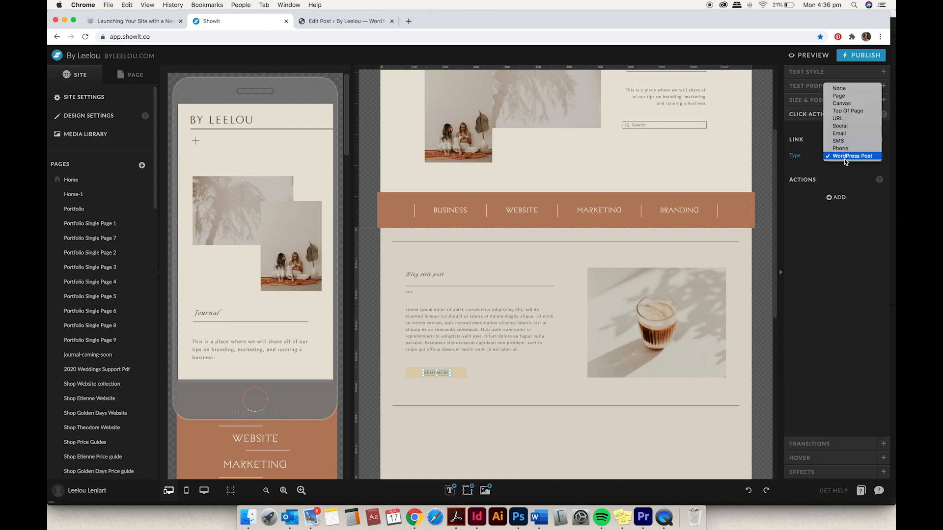
pyautogui.click(845, 158)
pyautogui.click(649, 307)
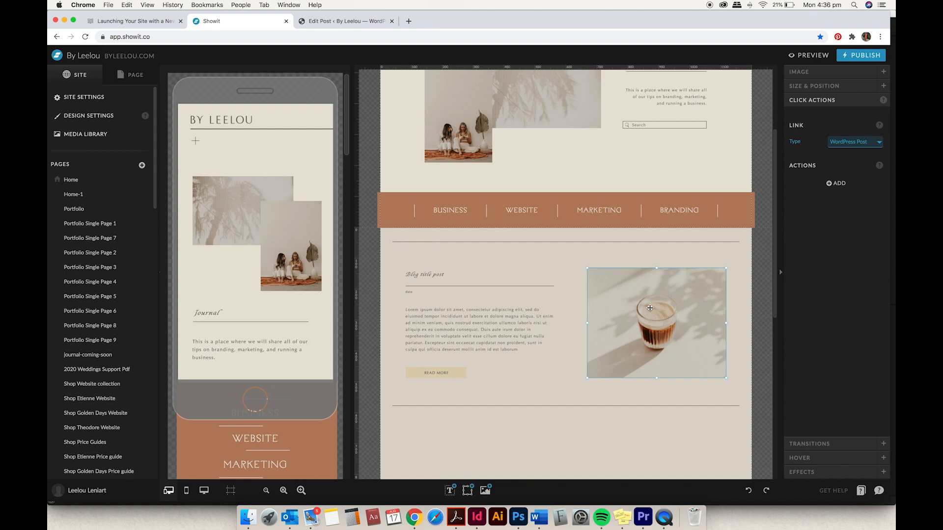
pyautogui.click(850, 147)
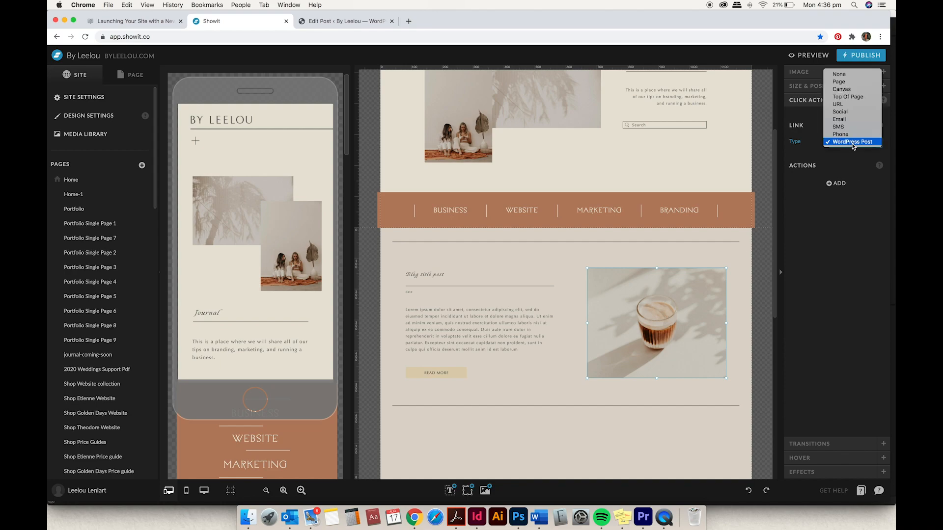
pyautogui.click(804, 132)
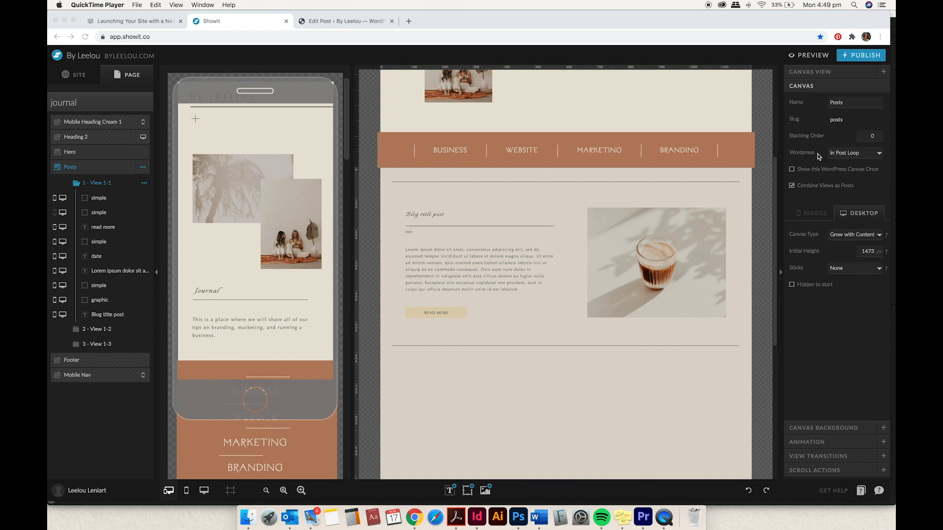
# Set the Posts canvas's WordPress setting to In Post Loop
pyautogui.click(833, 156)
pyautogui.click(850, 153)
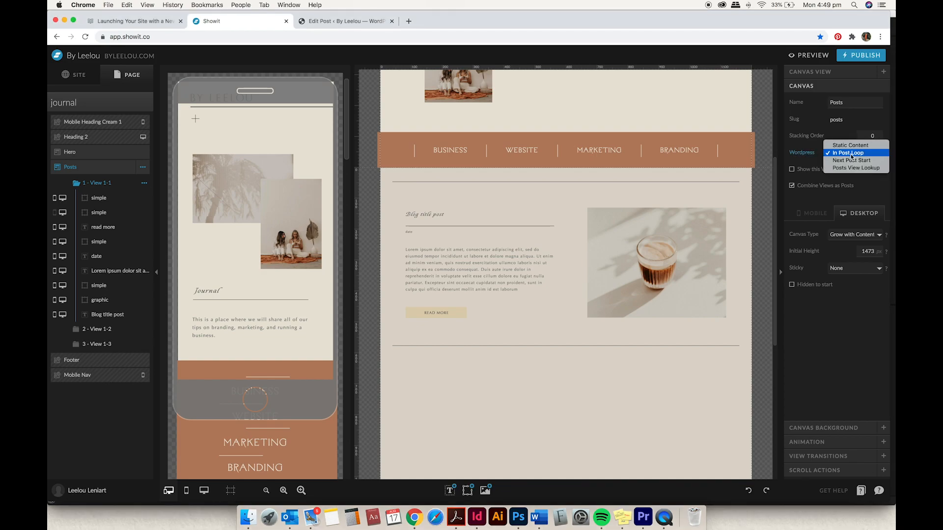
pyautogui.click(842, 153)
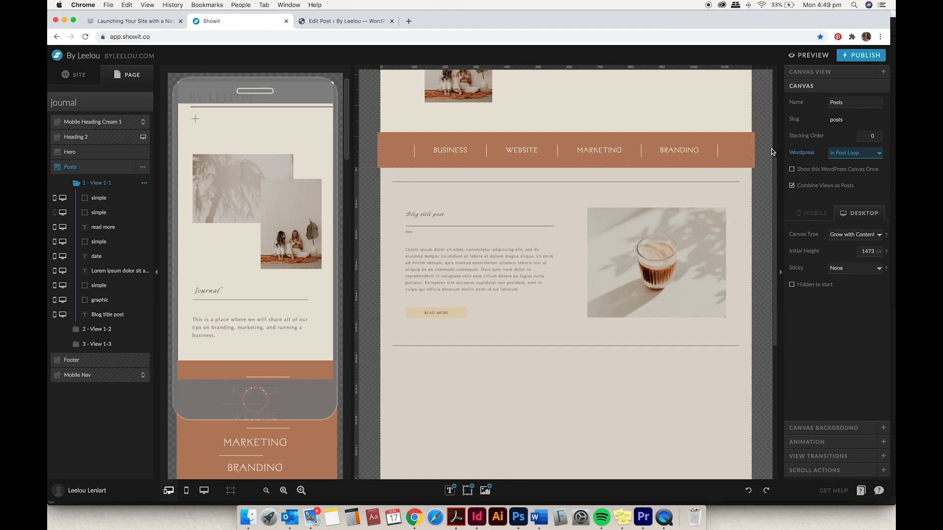
# Publish the site together with its blog to byleelou.com and open the live website
pyautogui.click(861, 55)
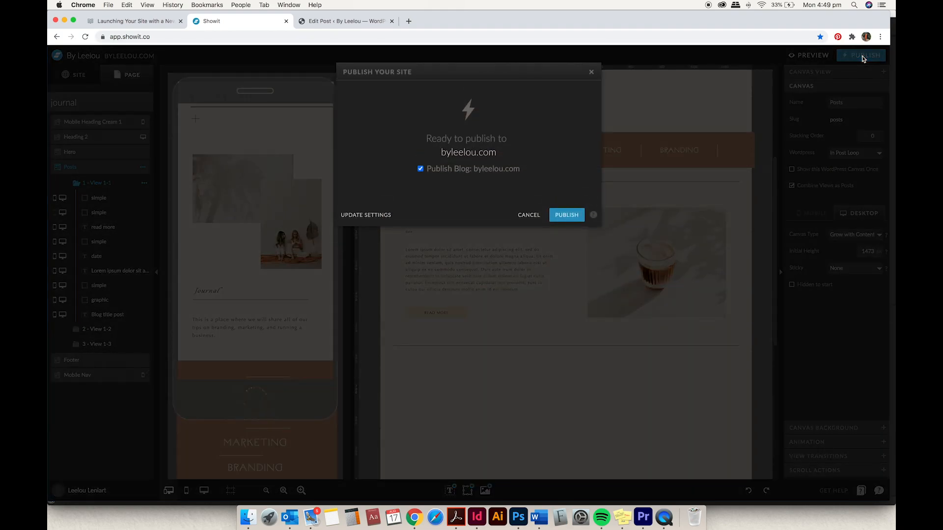
pyautogui.click(565, 216)
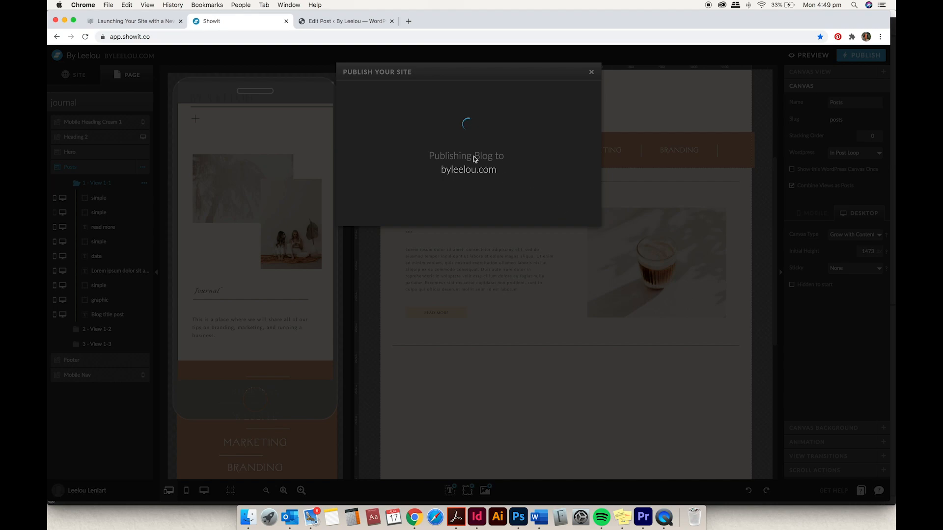
pyautogui.click(473, 159)
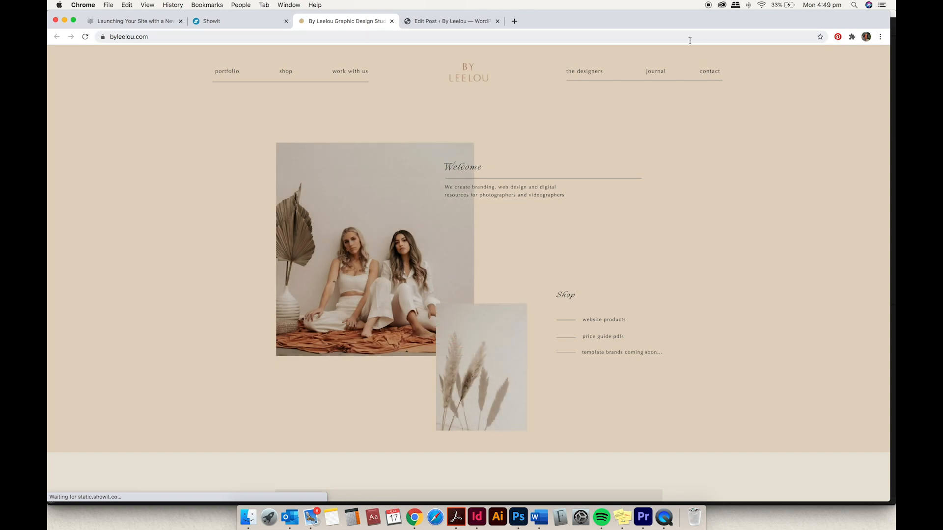
# Open the live journal page and examine how the published blog posts are laid out below the category bar
pyautogui.click(660, 73)
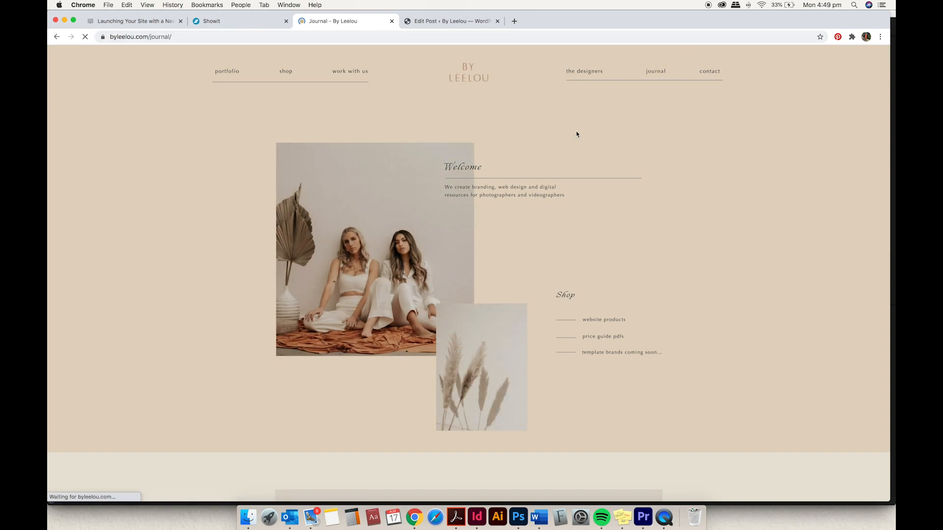
pyautogui.scroll(-2, 719, 197)
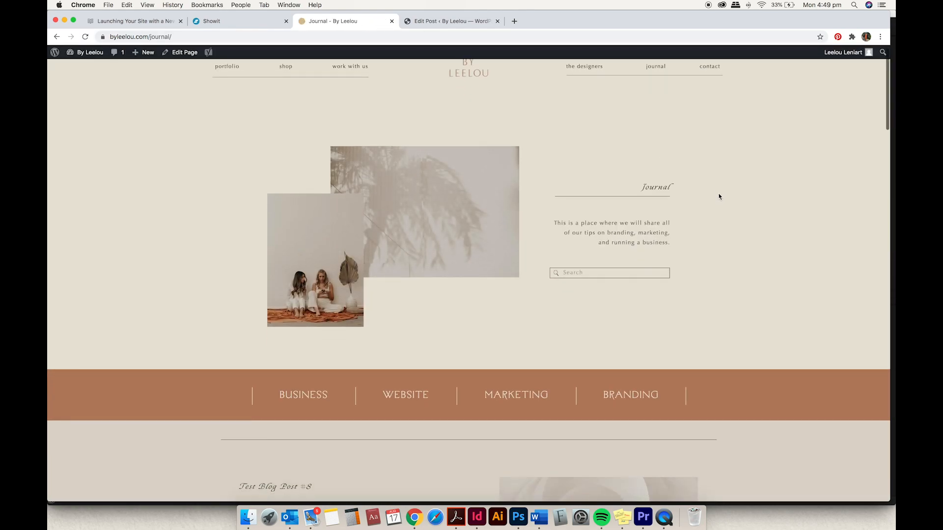
pyautogui.scroll(2, 719, 196)
pyautogui.scroll(-1, 718, 196)
pyautogui.scroll(-7, 719, 196)
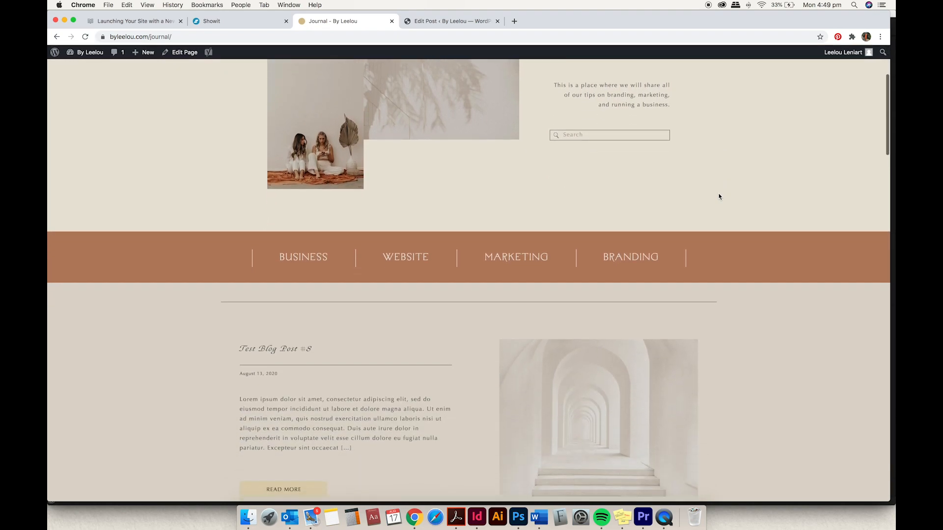
pyautogui.scroll(-9, 740, 249)
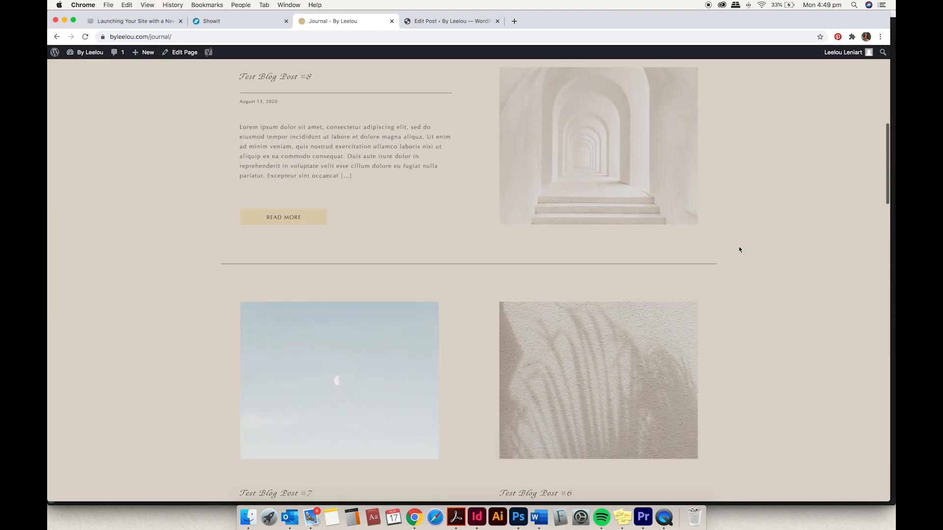
pyautogui.scroll(-10, 739, 249)
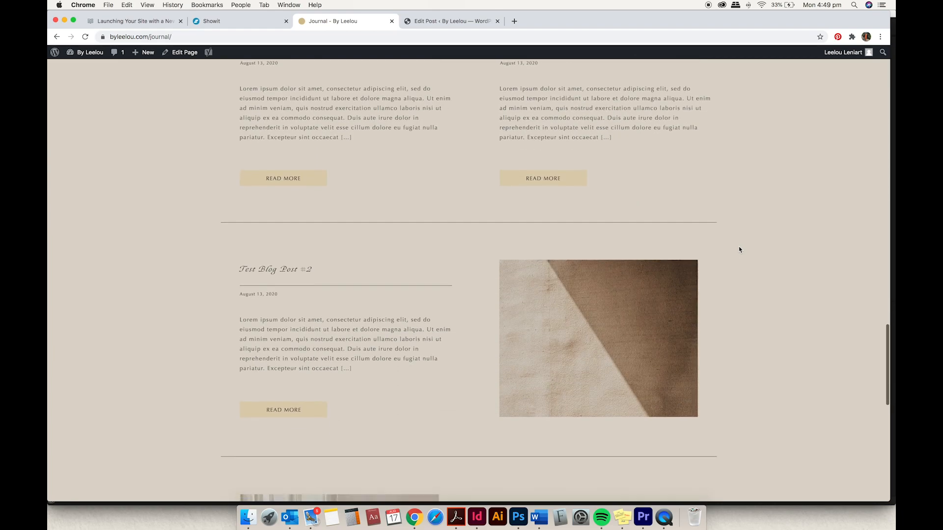
# Examine the Posts canvas layout in Showit and check its Grow with Content canvas type
pyautogui.scroll(20, 739, 250)
pyautogui.scroll(2, 738, 250)
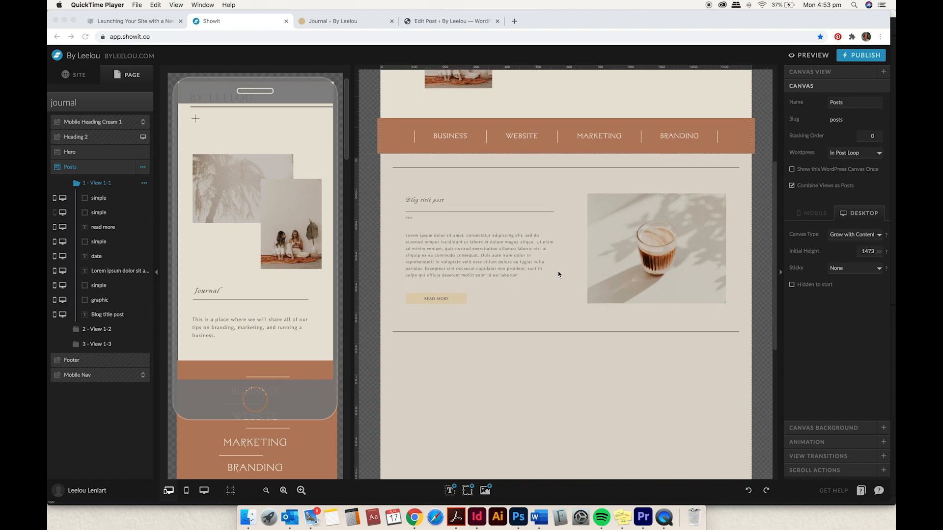
pyautogui.scroll(-3, 558, 274)
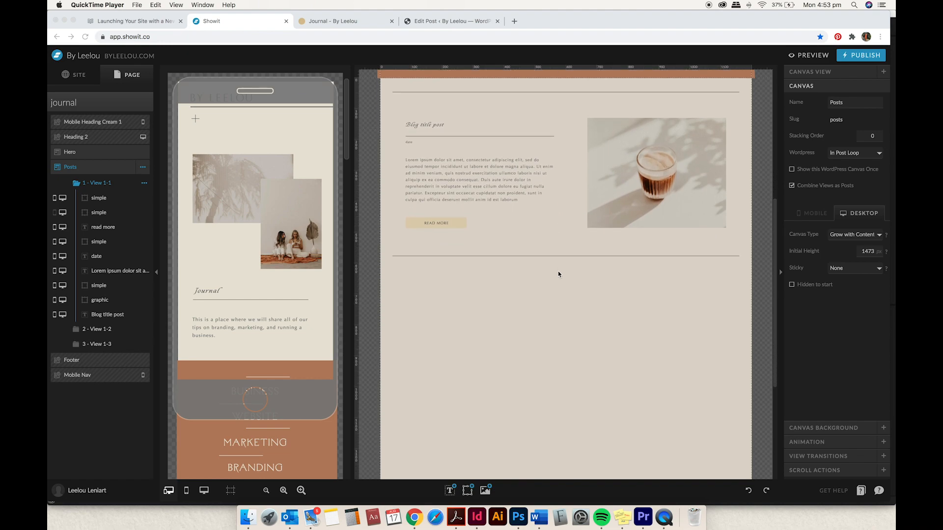
pyautogui.scroll(-1, 558, 272)
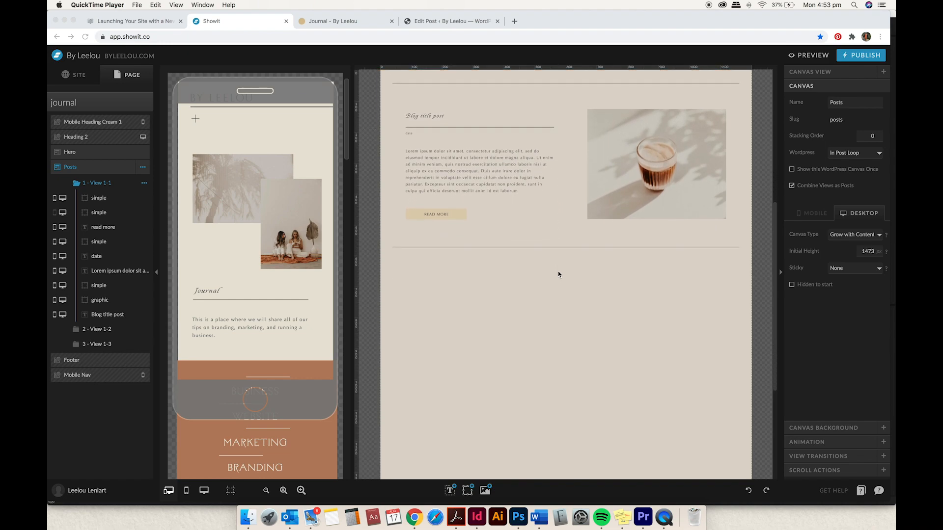
pyautogui.click(558, 271)
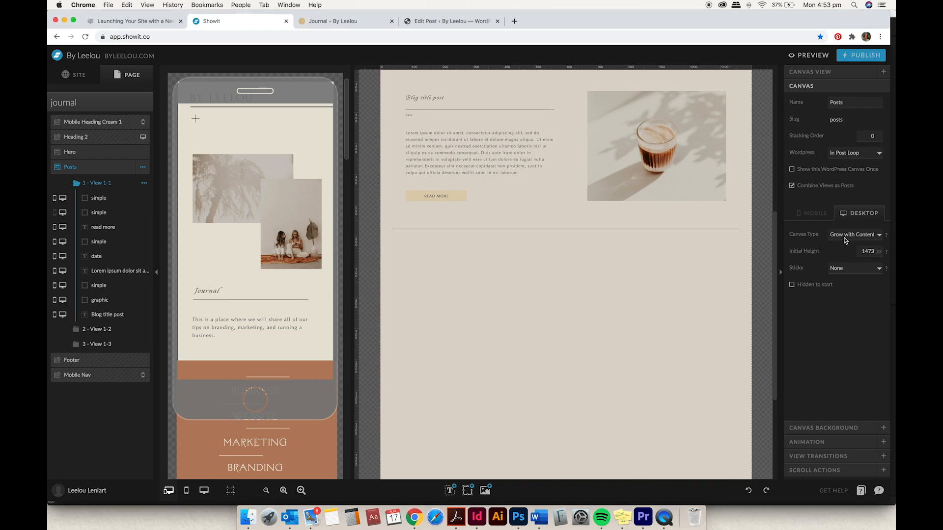
pyautogui.scroll(-1, 699, 275)
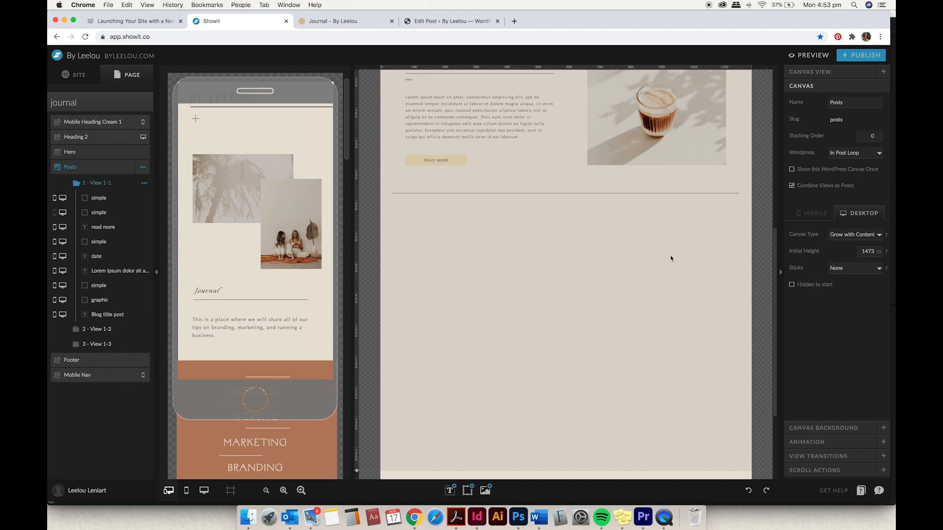
pyautogui.scroll(-1, 671, 259)
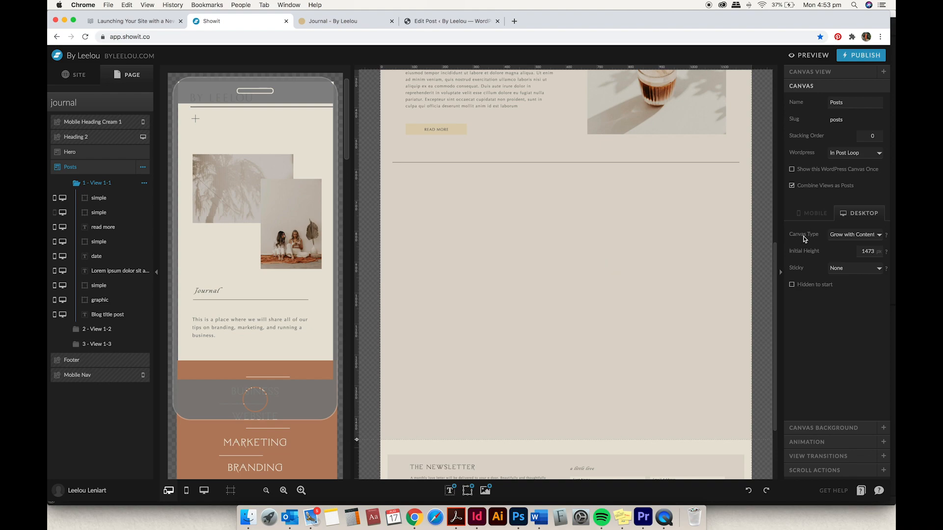
pyautogui.click(845, 236)
pyautogui.click(845, 236)
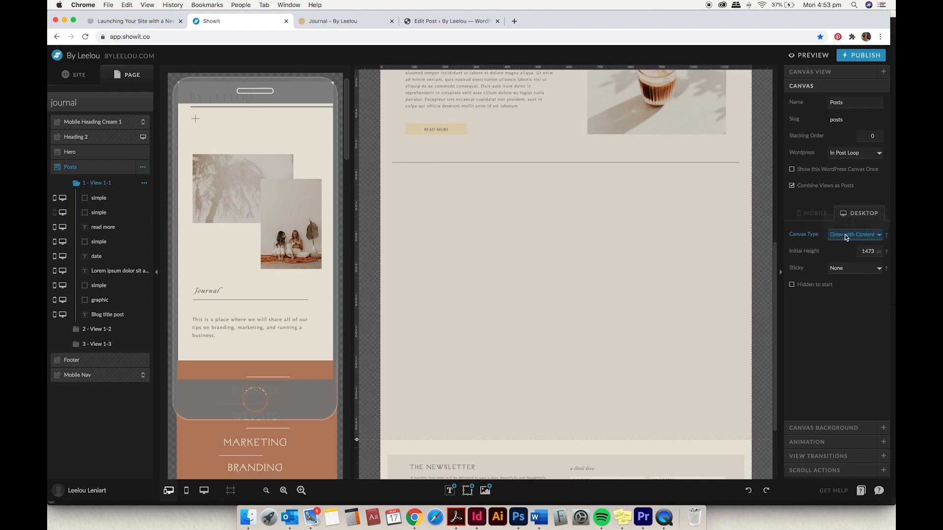
pyautogui.click(813, 215)
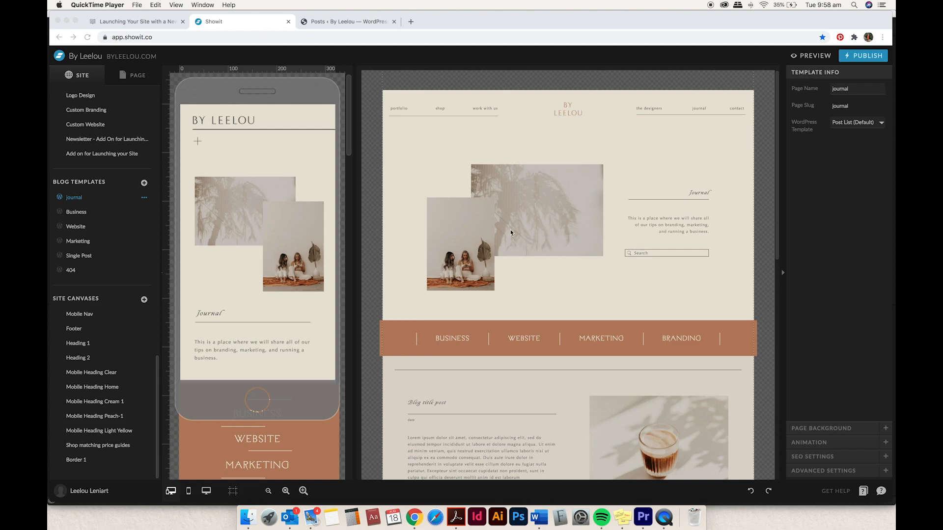
# Open the Single Post blog template
pyautogui.click(93, 259)
pyautogui.click(92, 257)
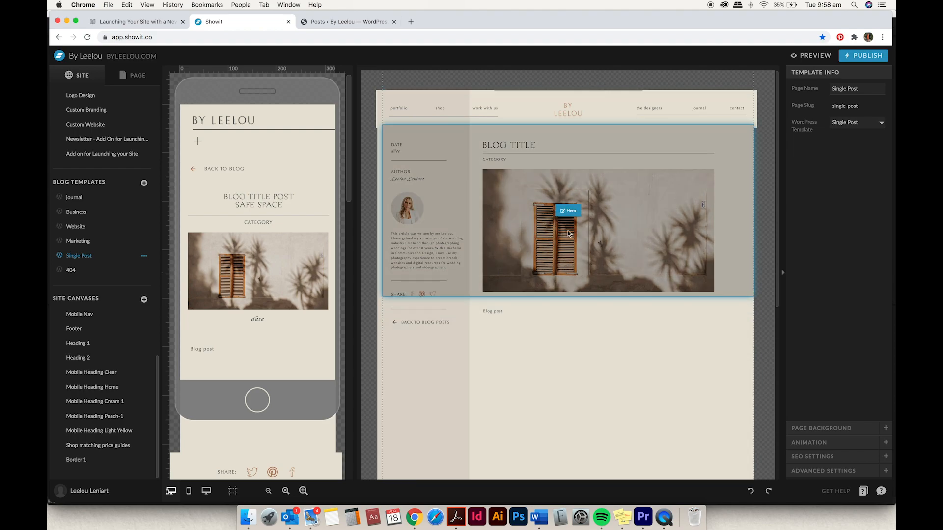
# Switch to WordPress, open the permalink settings and check the URL format of the Post name structure
pyautogui.click(348, 22)
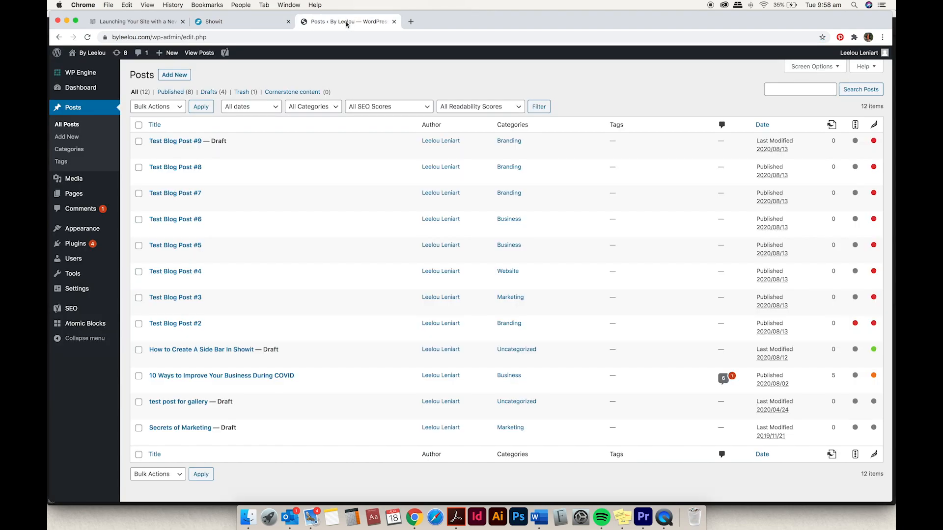
pyautogui.moveTo(83, 292)
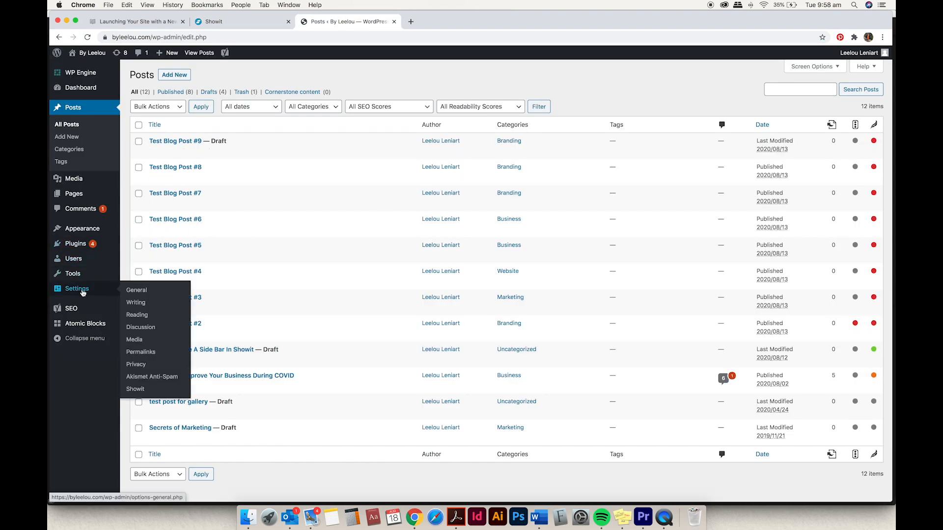
pyautogui.click(150, 353)
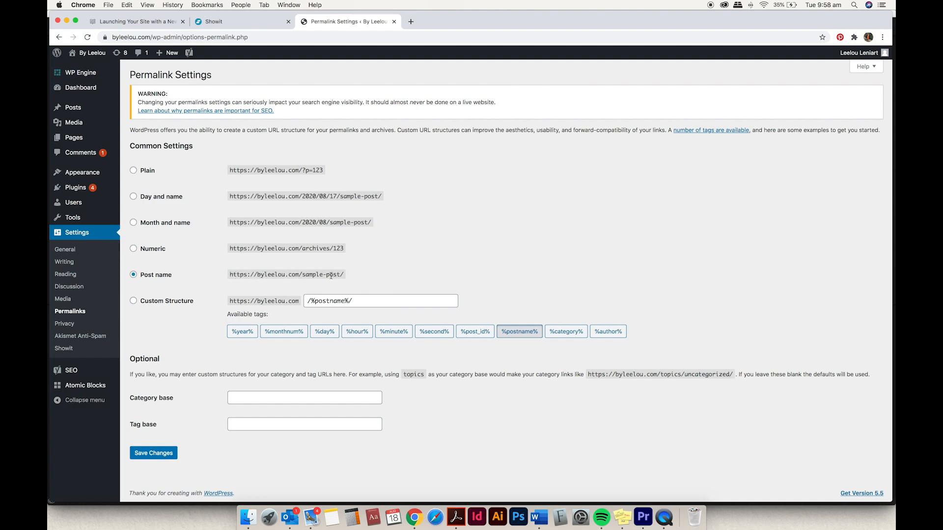
pyautogui.moveTo(338, 276); pyautogui.dragTo(304, 275)
# Open the draft Test Blog Post #9 for editing from the posts list and select its title text
pyautogui.click(72, 108)
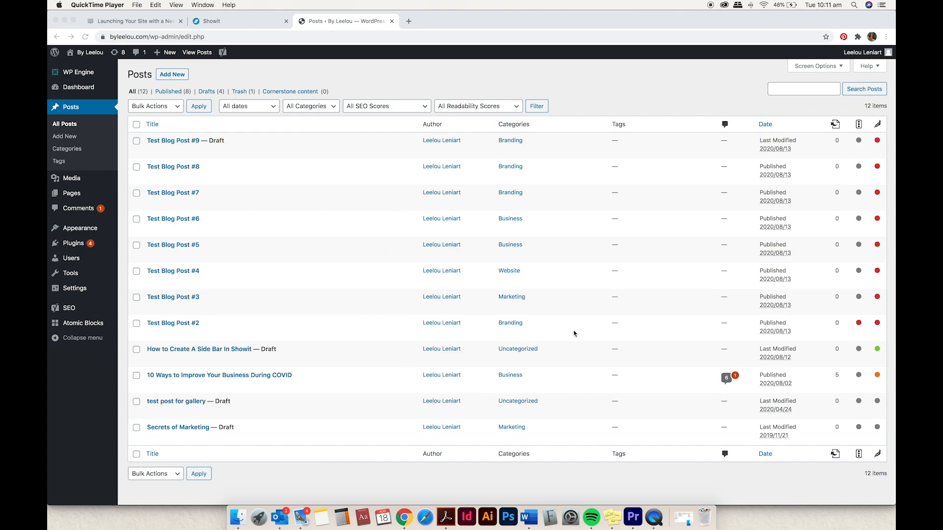
pyautogui.click(164, 143)
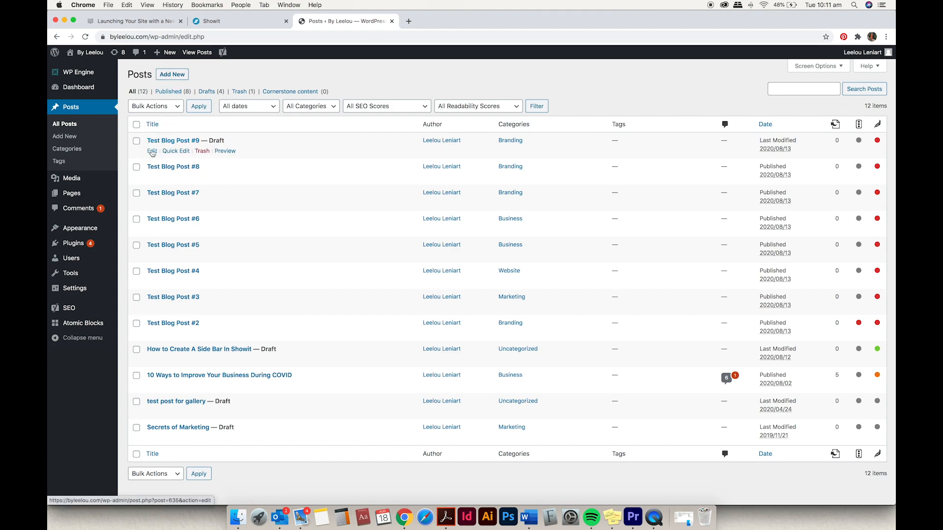
pyautogui.click(152, 151)
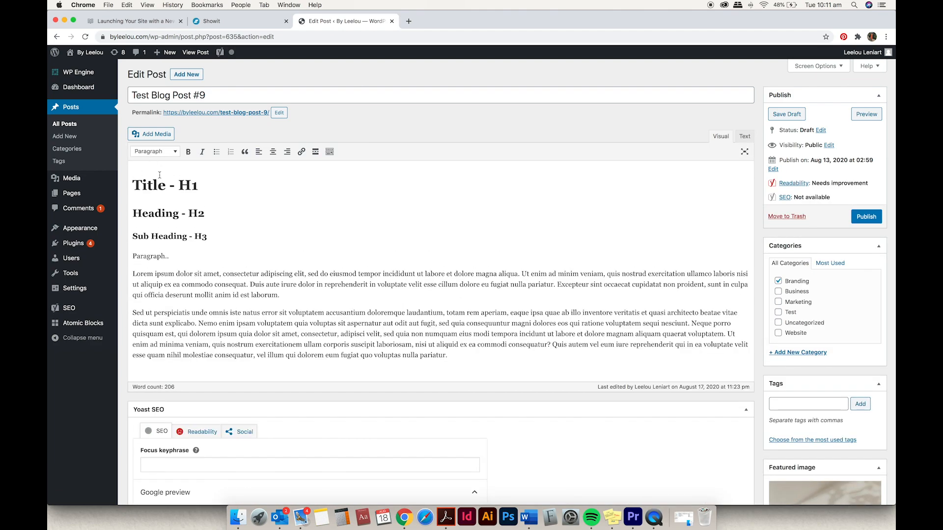
pyautogui.click(158, 97)
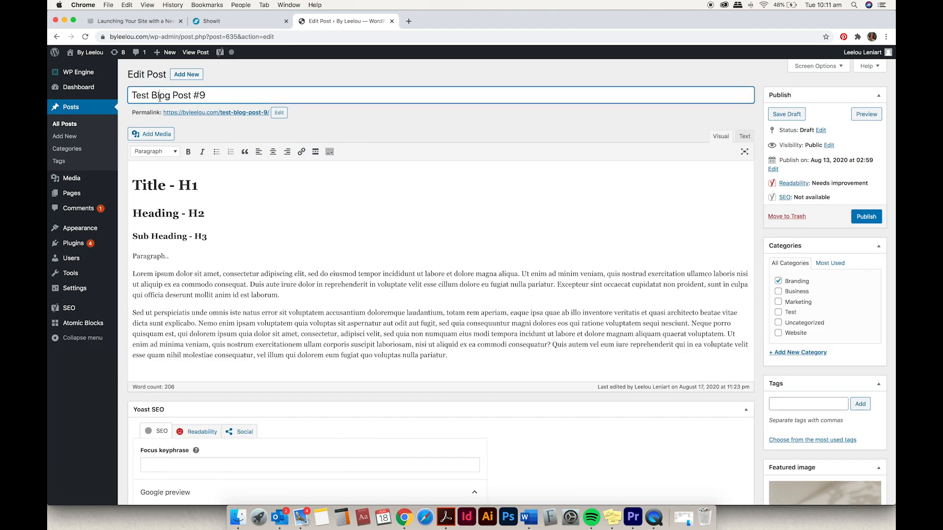
pyautogui.moveTo(132, 95); pyautogui.dragTo(260, 94)
# Switch to Showit and check the WordPress placeholder assigned to the blog title text in the Single Post template
pyautogui.click(236, 18)
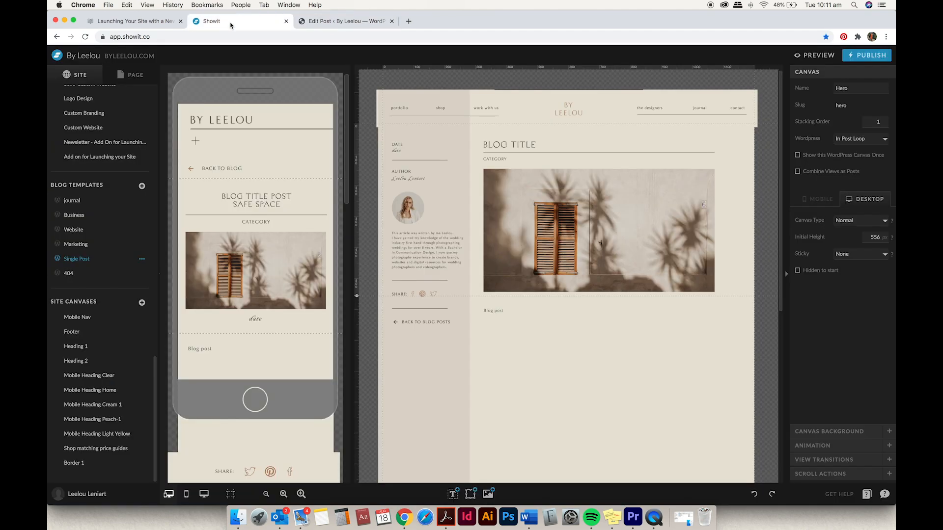
pyautogui.click(516, 145)
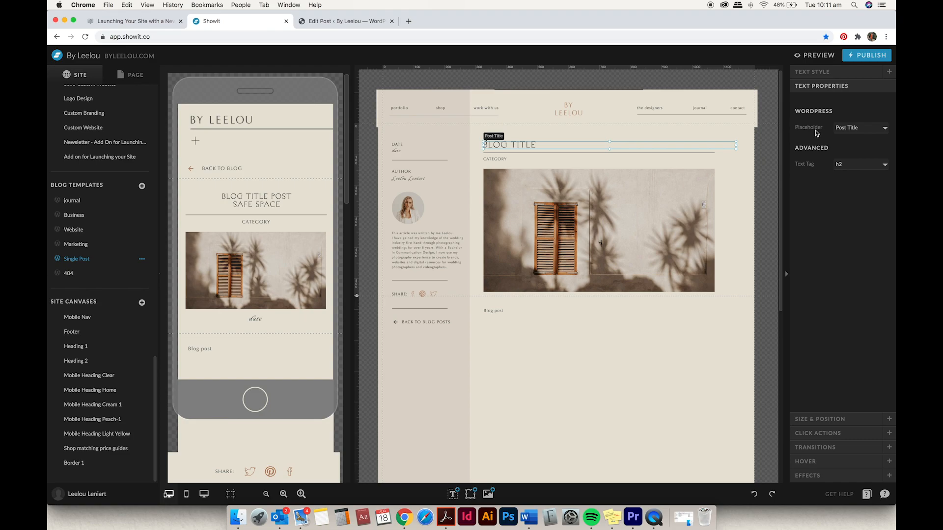
pyautogui.click(851, 128)
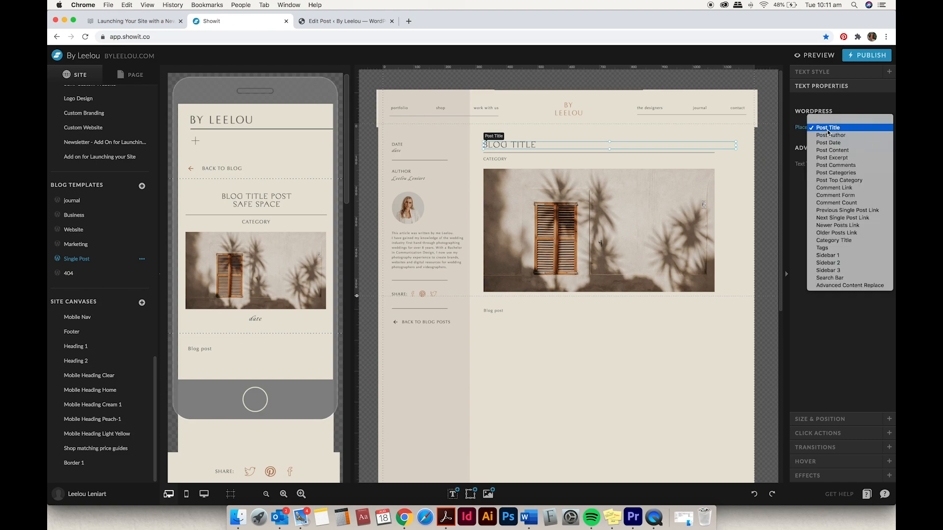
pyautogui.click(796, 132)
# Check the category text's WordPress placeholder, and open the form for adding a category to Test Blog Post #9 in WordPress
pyautogui.click(497, 159)
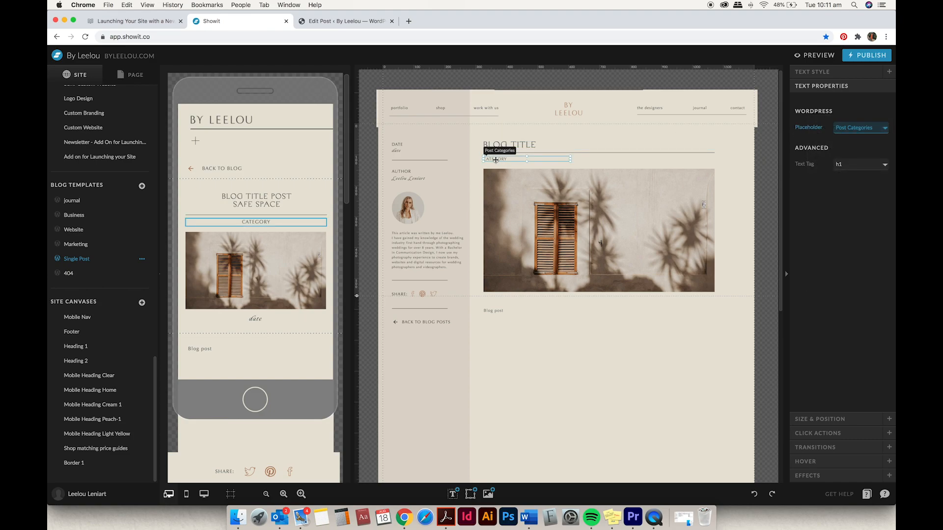
pyautogui.click(354, 22)
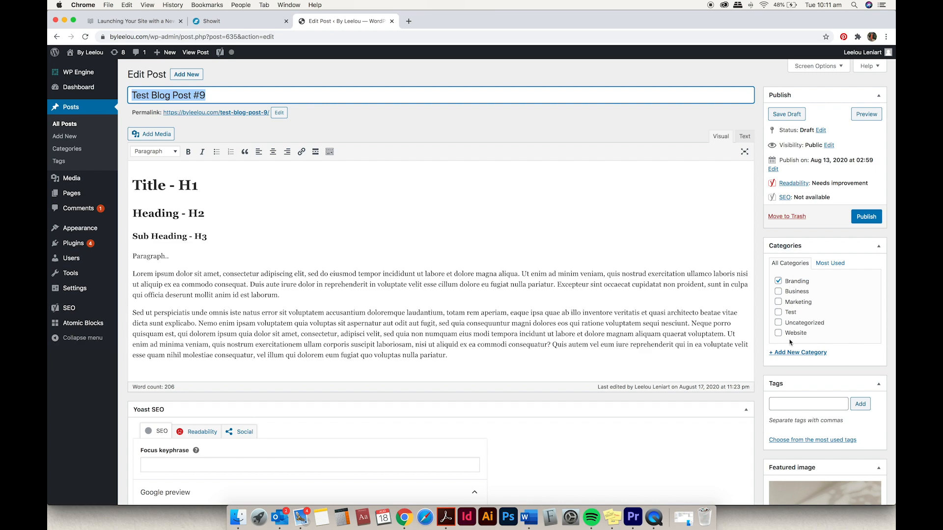
pyautogui.click(794, 357)
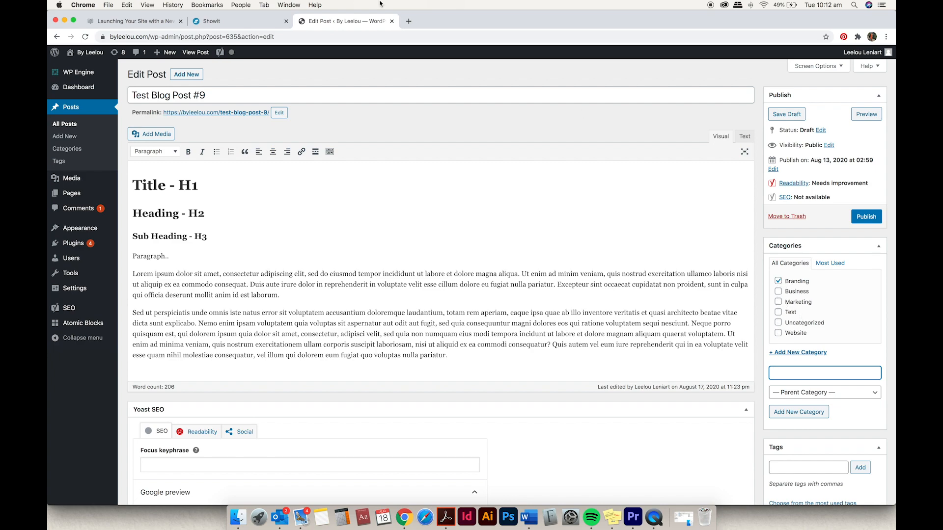
# Return to Showit and select the Single Post template's large hero image to check its Wordpress Featured Image option
pyautogui.click(266, 22)
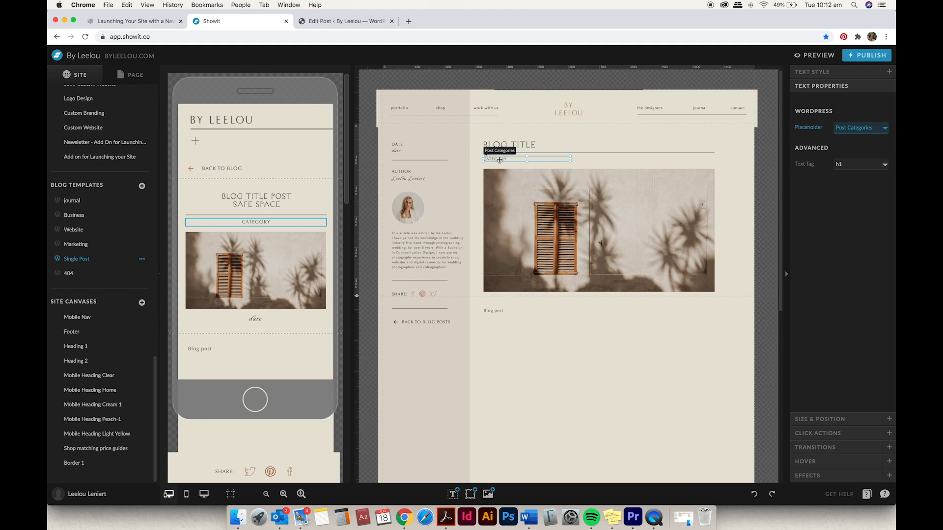
pyautogui.click(619, 163)
pyautogui.click(596, 193)
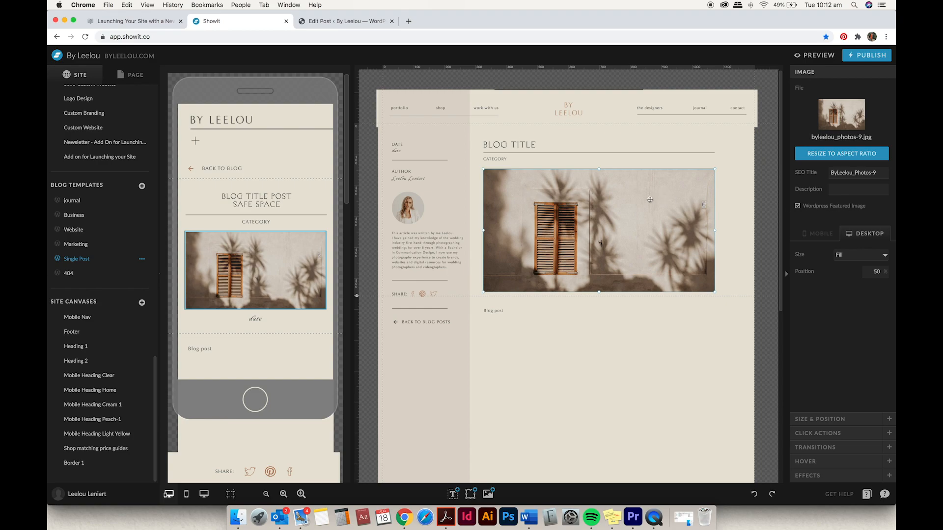
# Set ByLeelou_Photos-12.jpg from the media library as the featured image of Test Blog Post #9 in WordPress
pyautogui.click(367, 22)
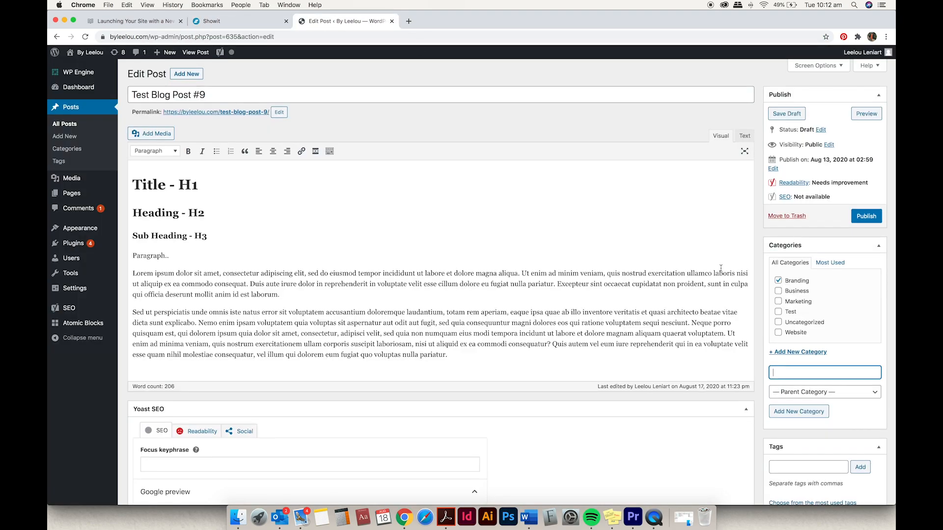
pyautogui.scroll(-10, 721, 268)
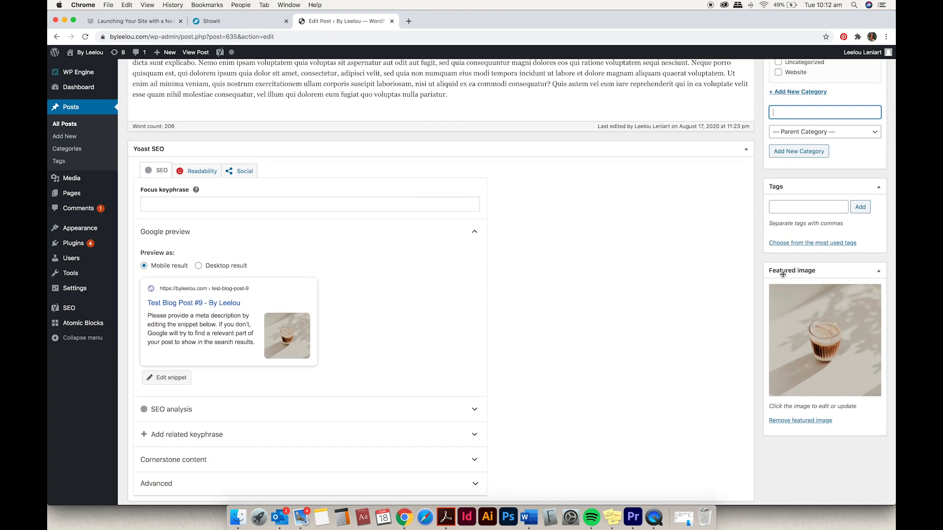
pyautogui.click(814, 325)
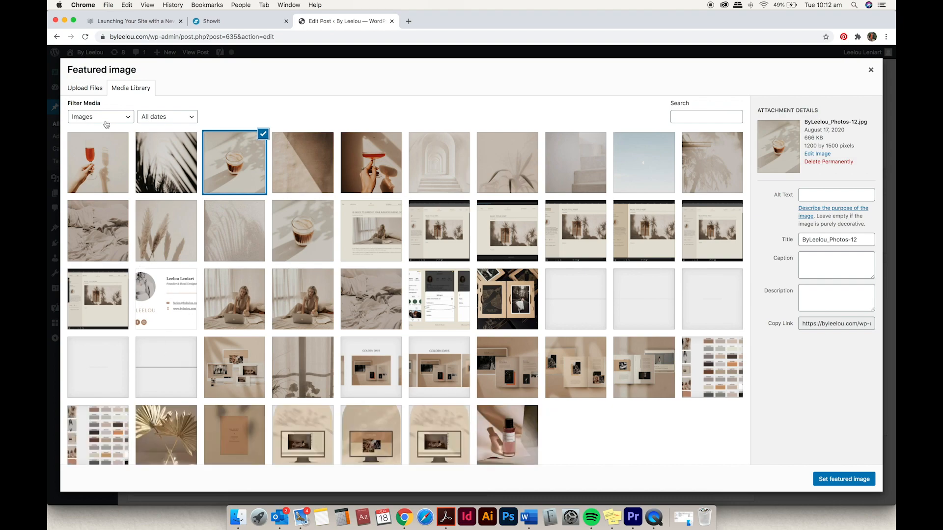
pyautogui.click(86, 92)
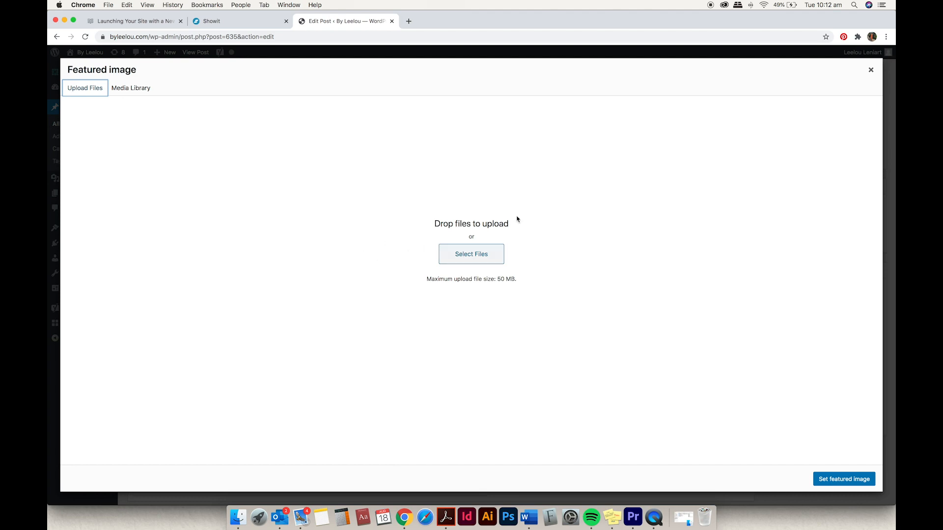
pyautogui.click(126, 92)
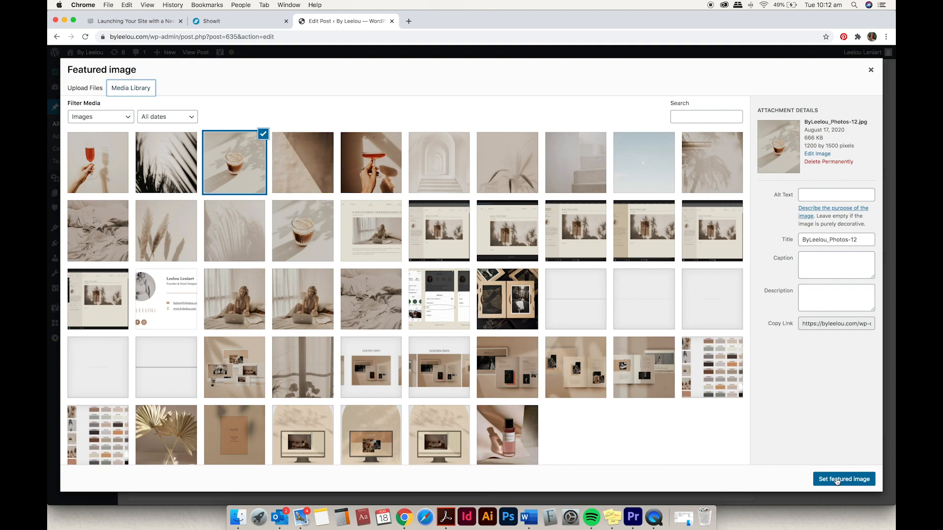
pyautogui.click(837, 480)
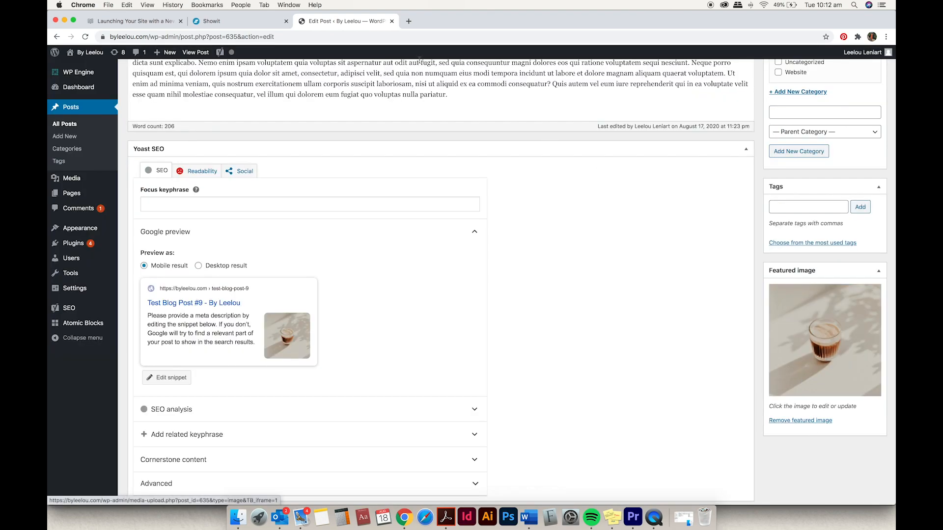
# Switch to Showit and compare where the post image sits in the journal and Single Post templates
pyautogui.click(258, 22)
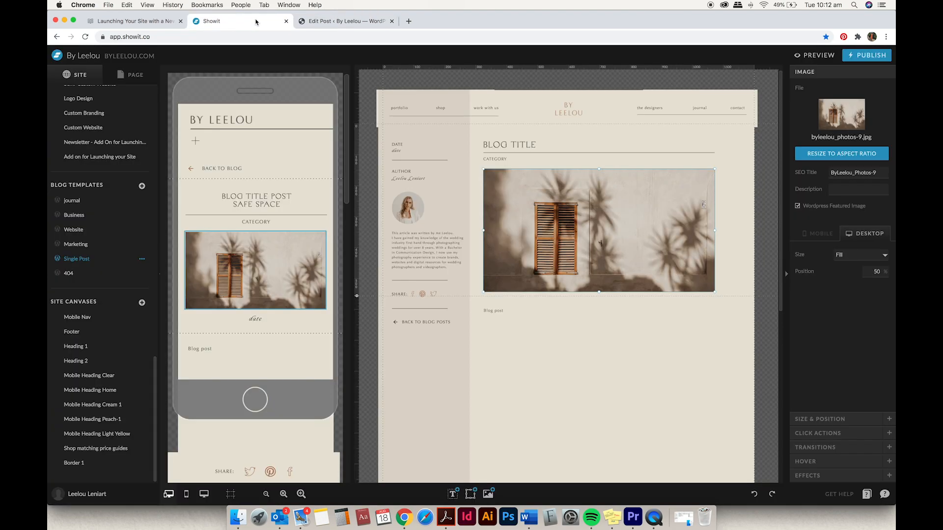
pyautogui.click(88, 201)
pyautogui.scroll(-3, 554, 346)
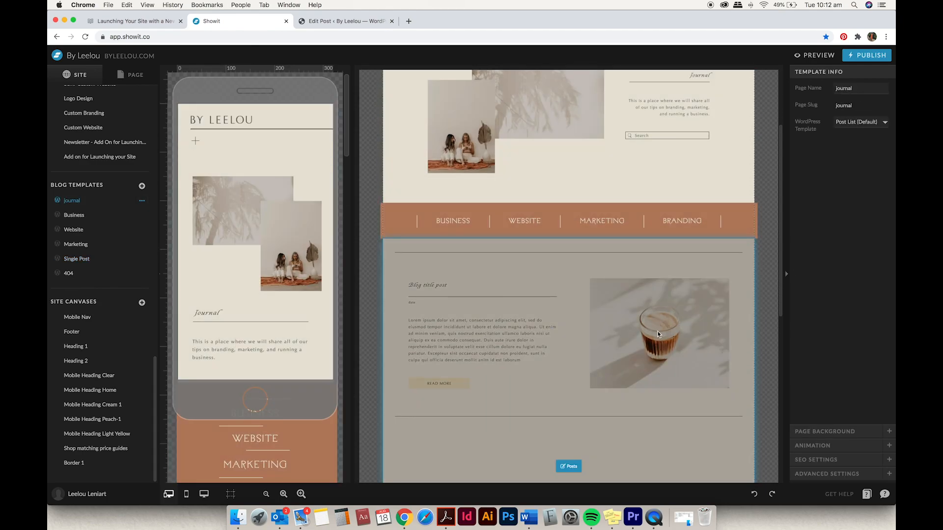
pyautogui.click(74, 259)
pyautogui.scroll(3, 532, 235)
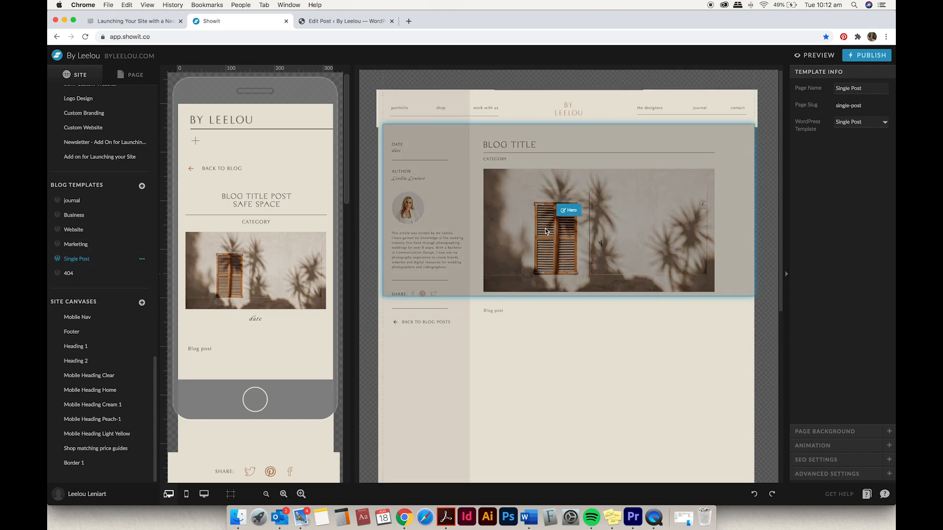
# Select the Single Post template's date and blog post text boxes to check their WordPress placeholders
pyautogui.click(548, 231)
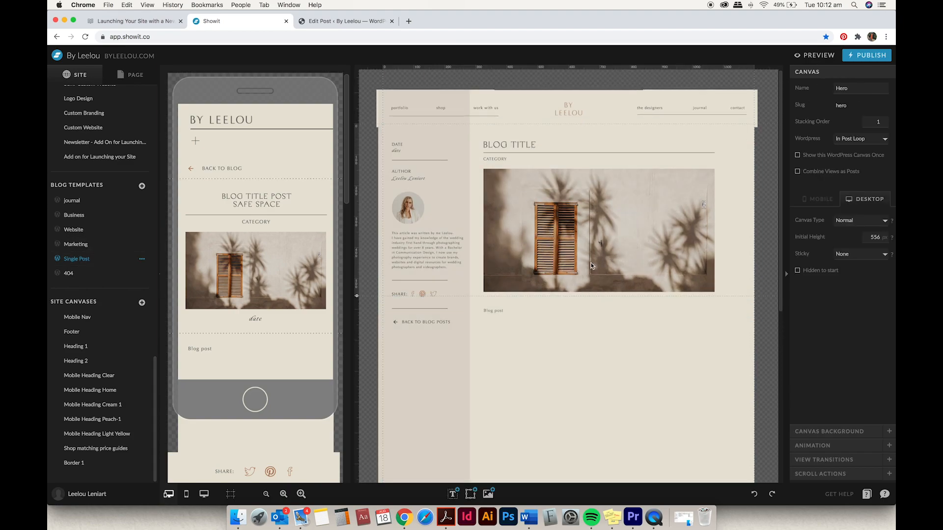
pyautogui.click(399, 152)
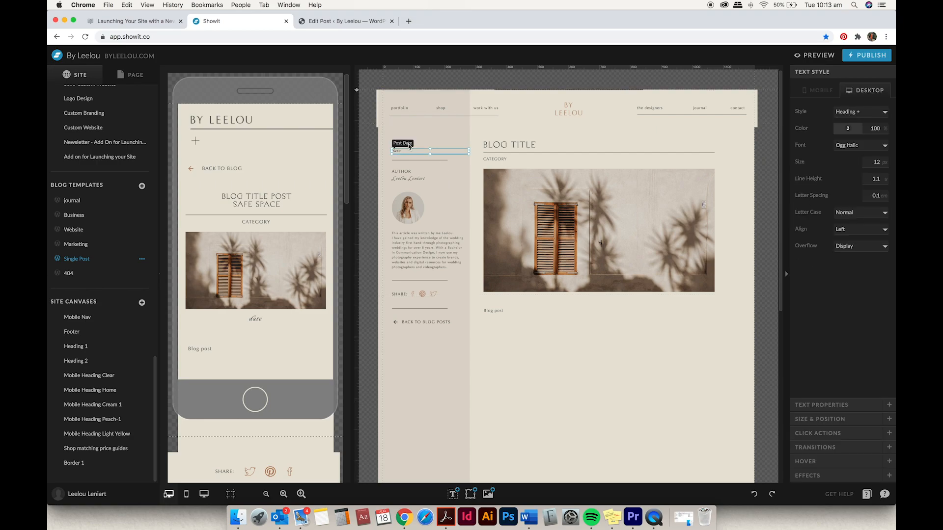
pyautogui.click(517, 297)
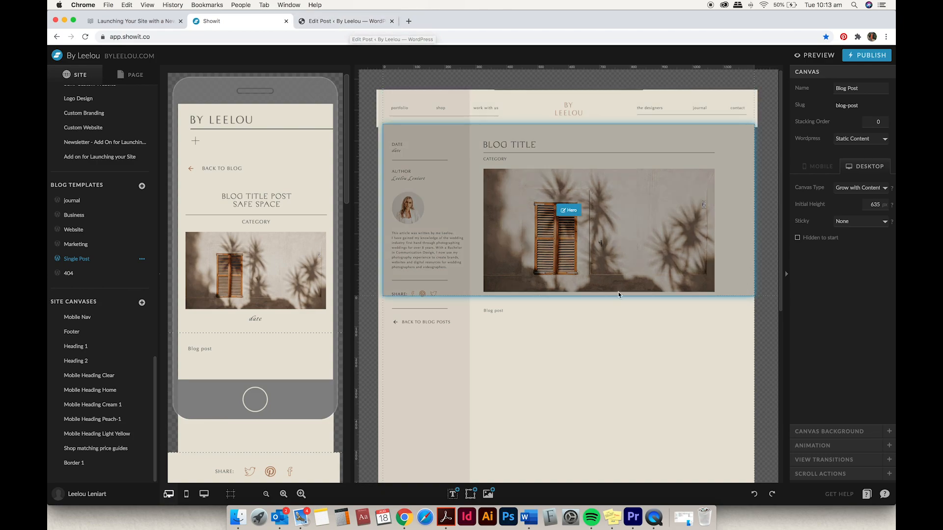
pyautogui.scroll(-1, 550, 294)
pyautogui.click(547, 302)
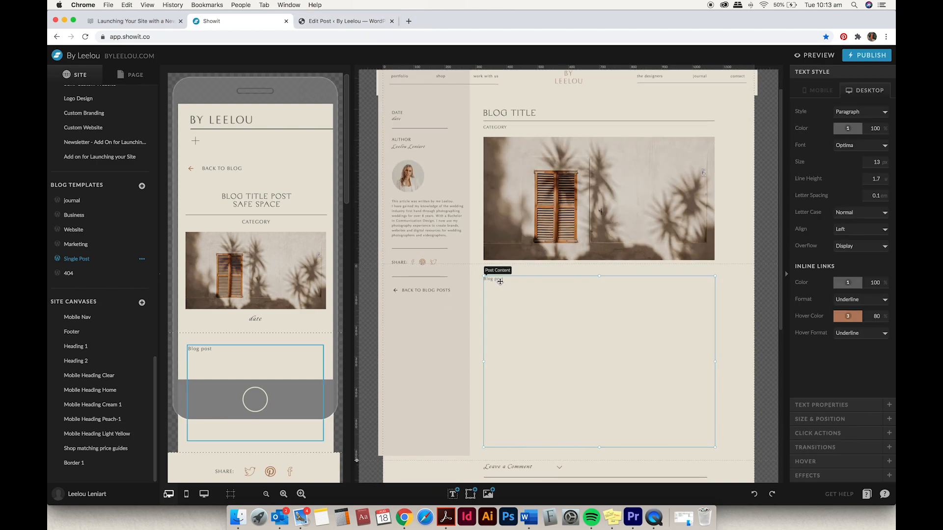
# Switch to Test Blog Post #9 in WordPress and highlight its full body text and the paragraph section for review
pyautogui.click(362, 23)
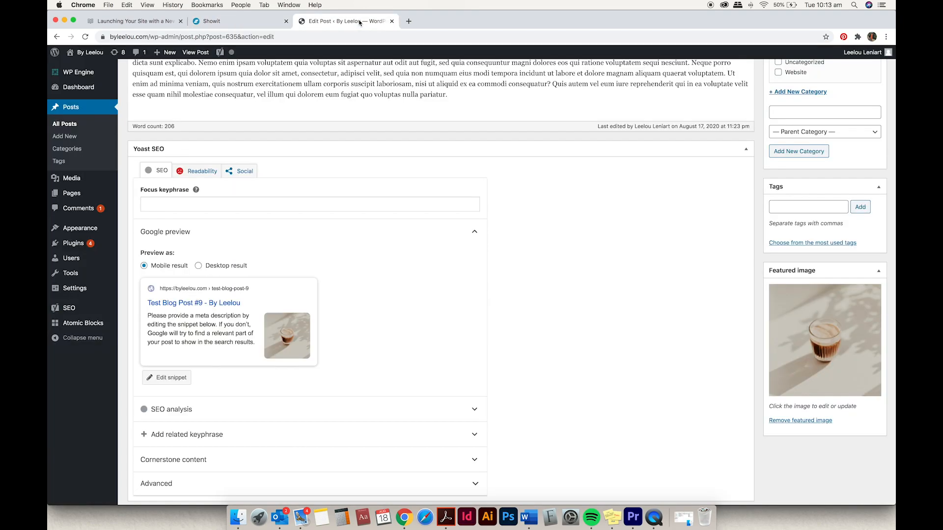
pyautogui.scroll(5, 381, 134)
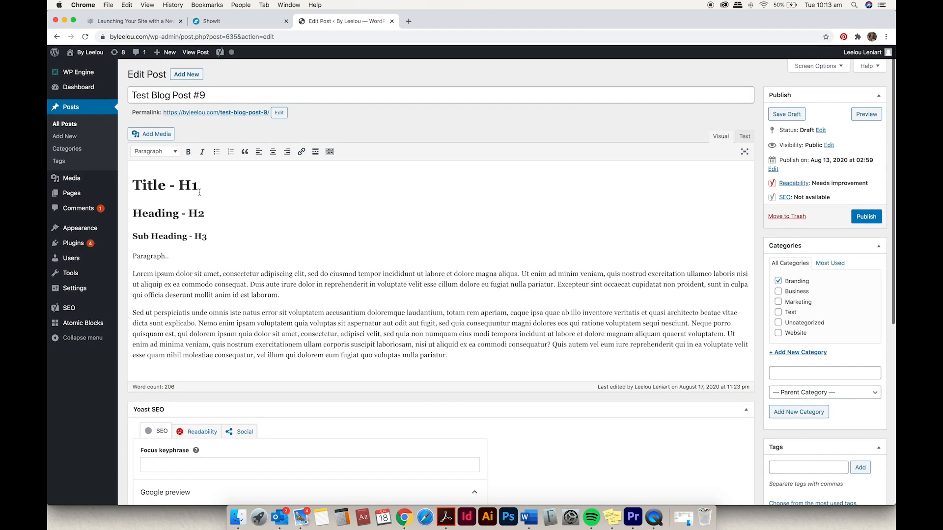
pyautogui.moveTo(140, 170); pyautogui.dragTo(523, 358)
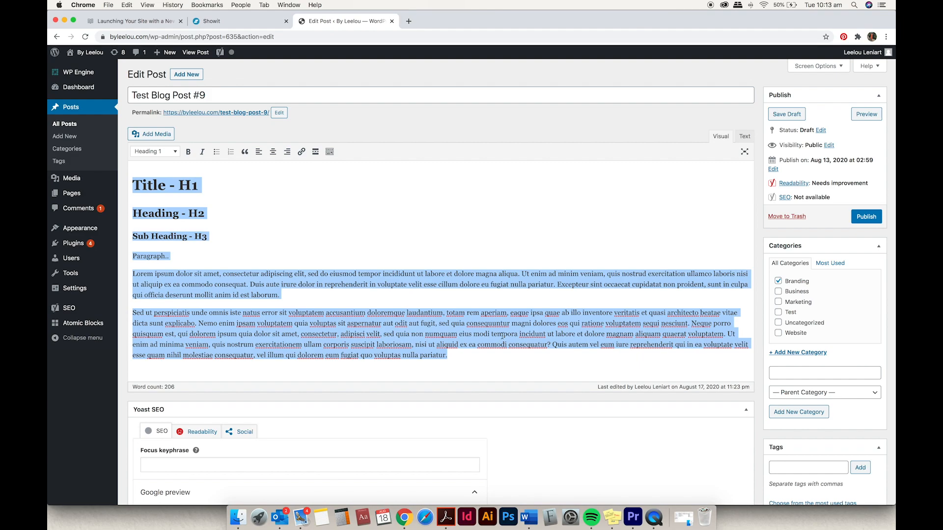
pyautogui.click(177, 169)
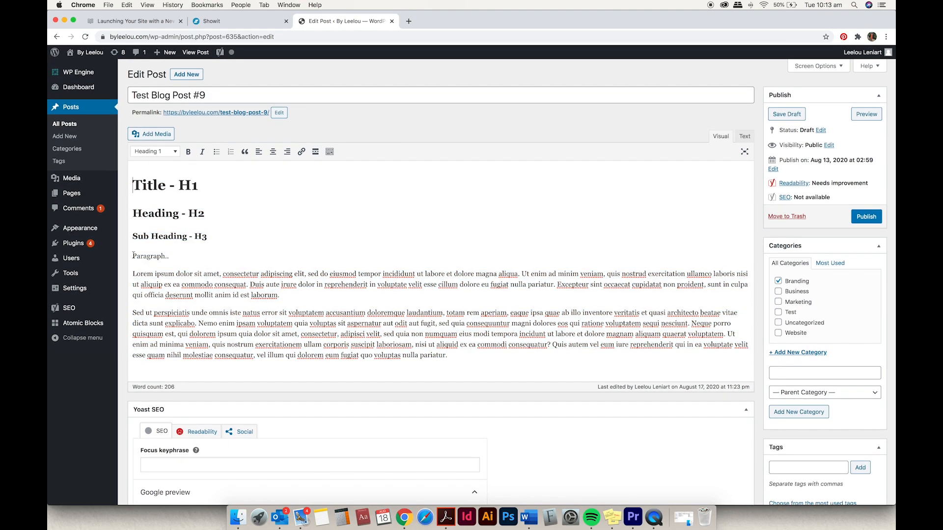
pyautogui.moveTo(136, 255)
pyautogui.mouseDown()
pyautogui.moveTo(442, 347)
pyautogui.moveTo(451, 370)
pyautogui.moveTo(255, 285)
pyautogui.moveTo(131, 258)
pyautogui.mouseUp()
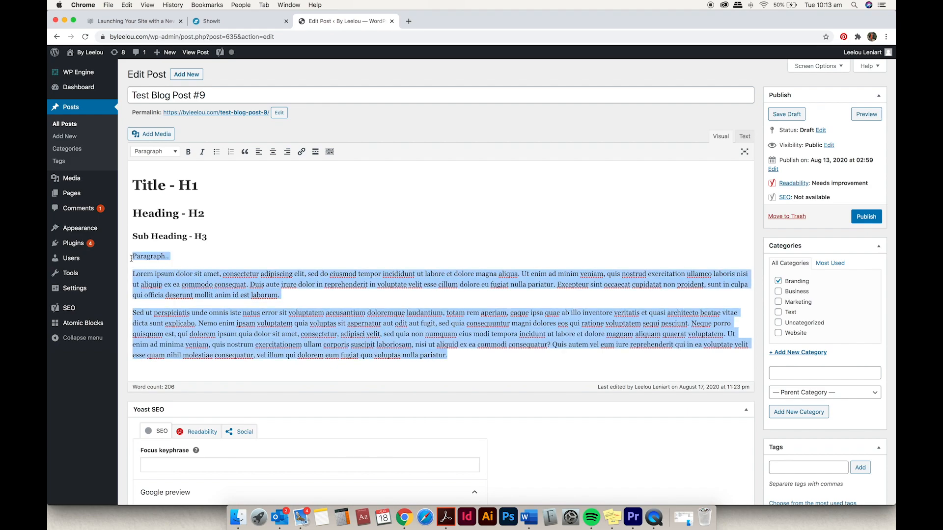
pyautogui.click(161, 275)
# Examine the post's H3, H2 and H1 lines and the editor's list of heading formats
pyautogui.moveTo(216, 237); pyautogui.dragTo(131, 237)
pyautogui.click(207, 214)
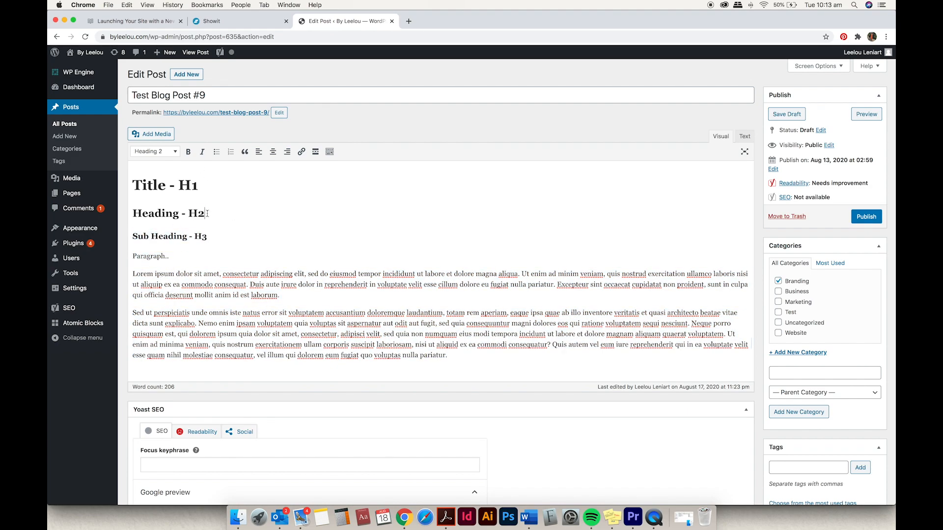
pyautogui.tripleClick(206, 213)
pyautogui.click(210, 185)
pyautogui.click(169, 152)
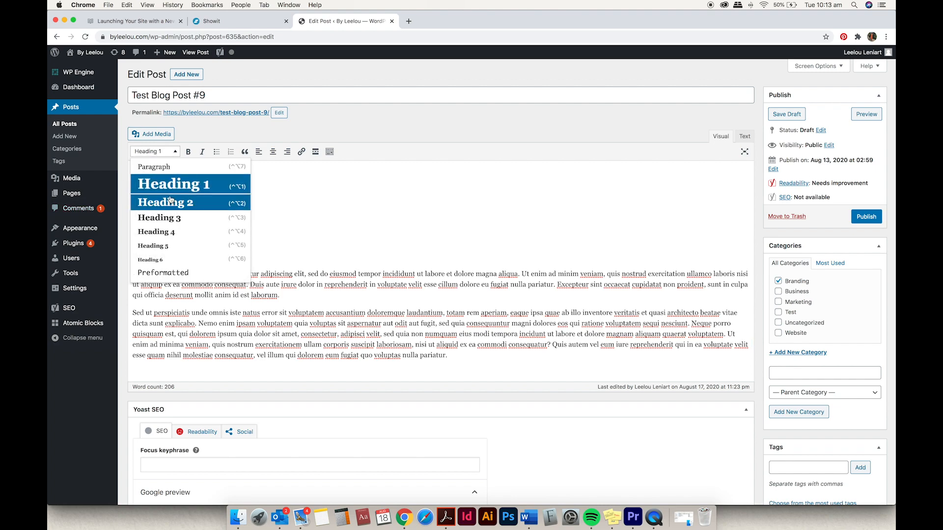
pyautogui.click(314, 193)
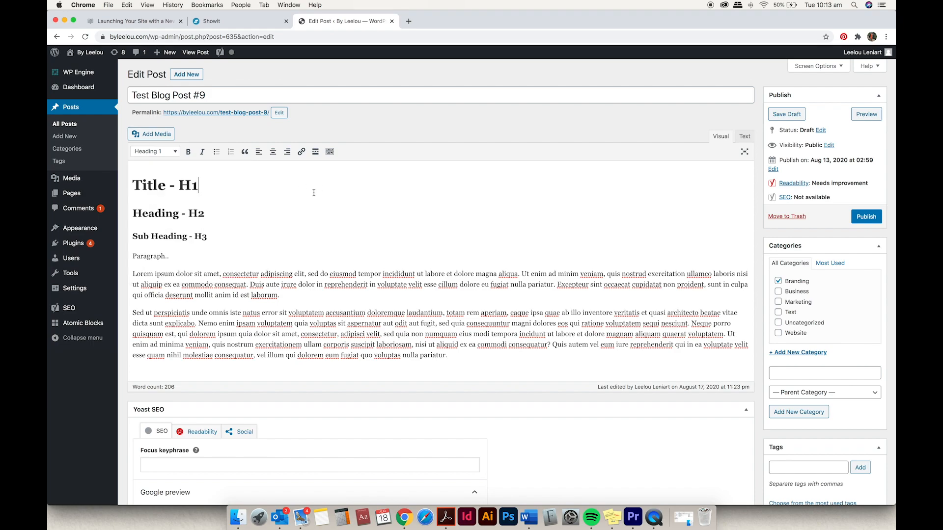
# Return to Showit and check the text style options available for the Single Post template's Post Content box
pyautogui.click(211, 22)
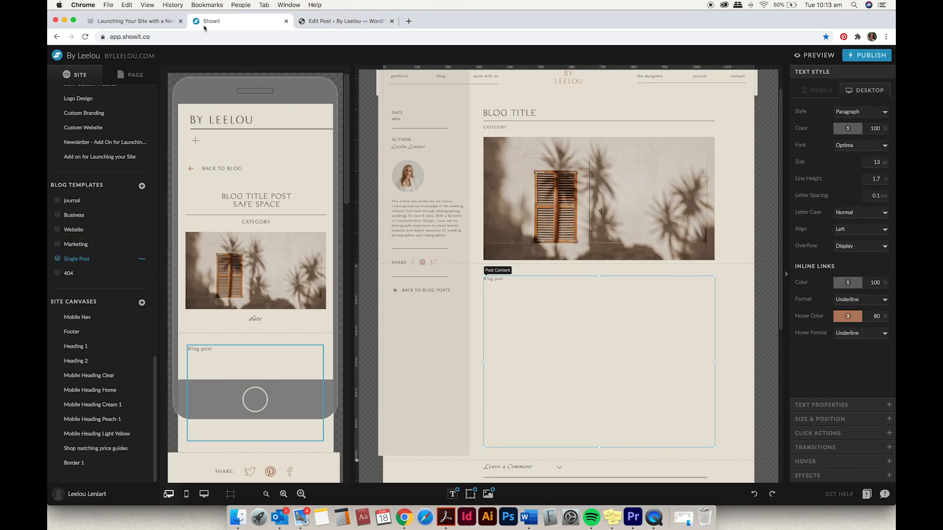
pyautogui.scroll(1, 565, 187)
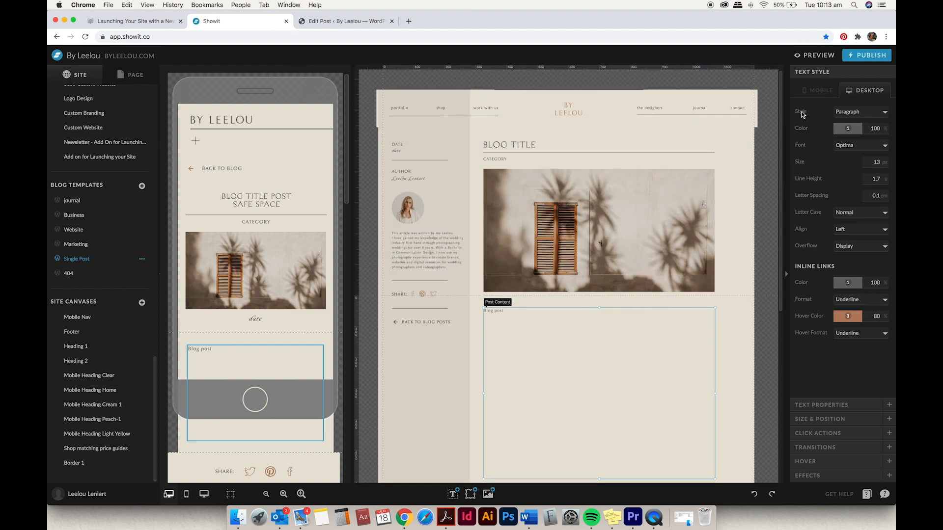
pyautogui.click(853, 113)
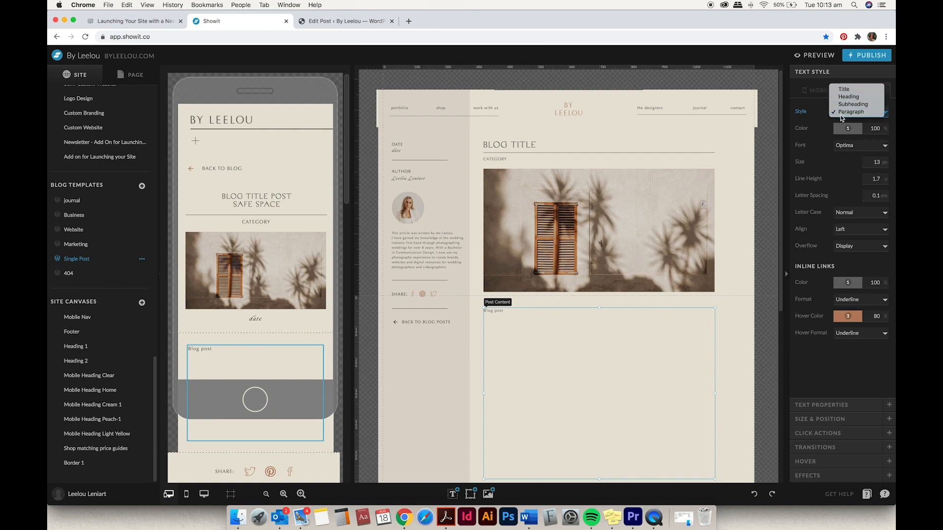
pyautogui.click(822, 118)
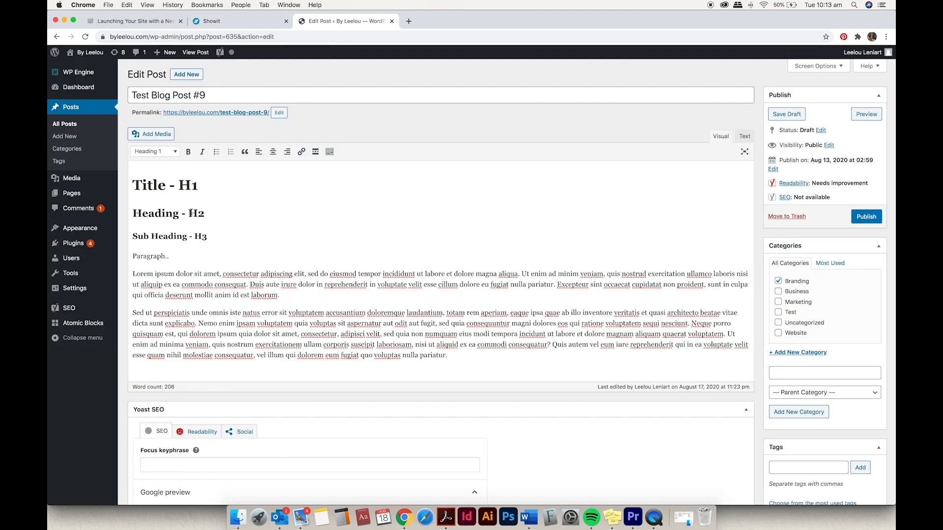
# Compare WordPress's paragraph and heading formats with the sample post's text, from the H1 title through the first lorem ipsum paragraph
pyautogui.click(173, 153)
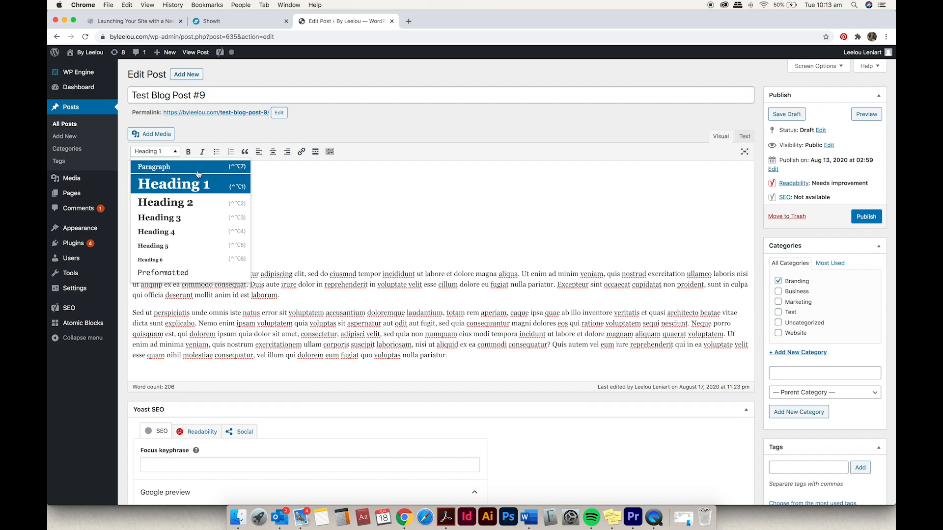
pyautogui.click(290, 200)
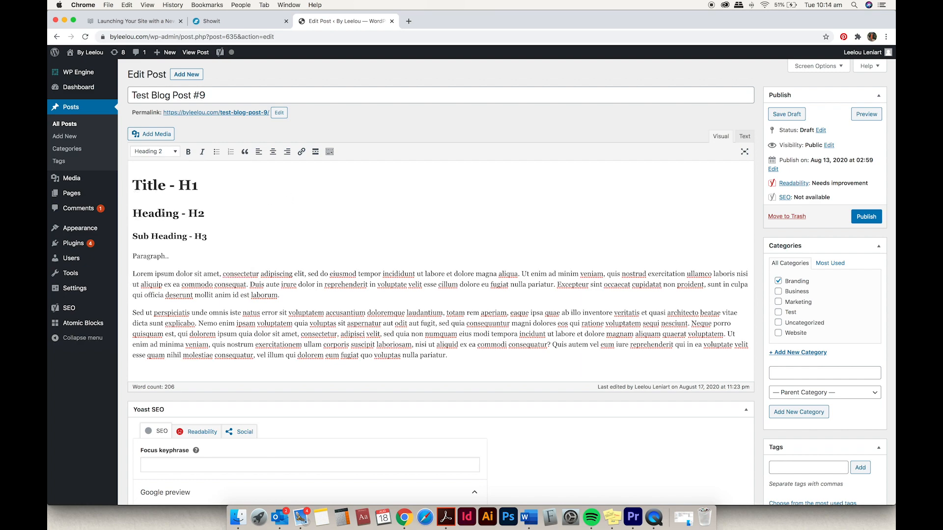
pyautogui.click(153, 257)
pyautogui.moveTo(133, 180); pyautogui.dragTo(264, 305)
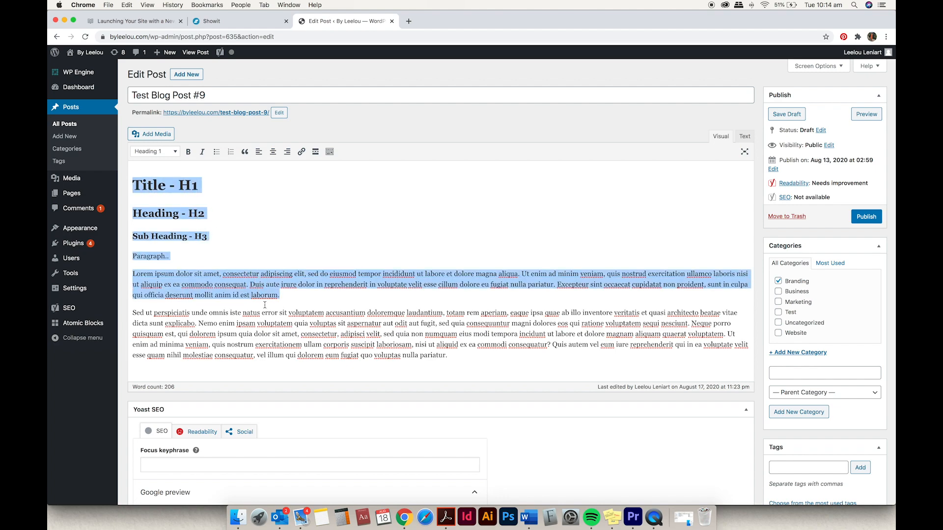
pyautogui.click(284, 291)
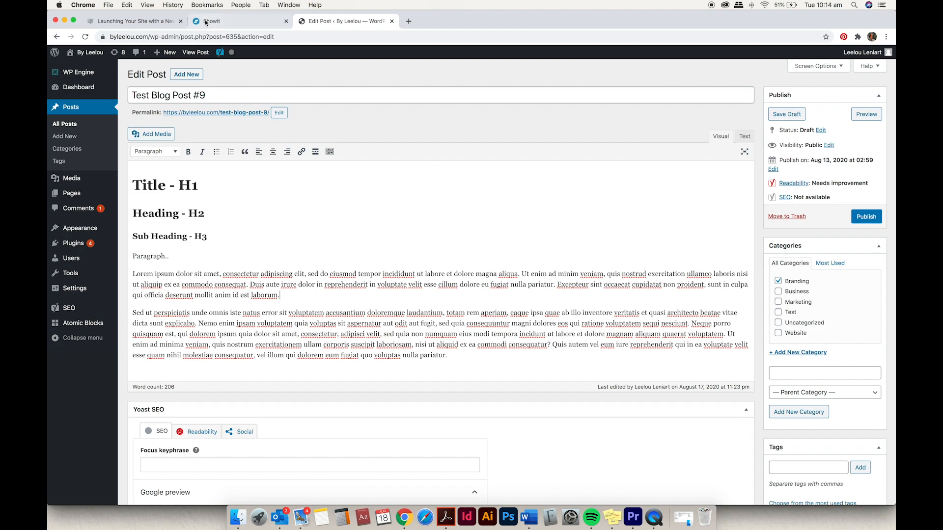
# Insert ByLeelou_Photos-18.jpg from the media library at the end of the post and put it on its own line
pyautogui.scroll(-2, 213, 229)
pyautogui.scroll(2, 214, 230)
pyautogui.click(150, 135)
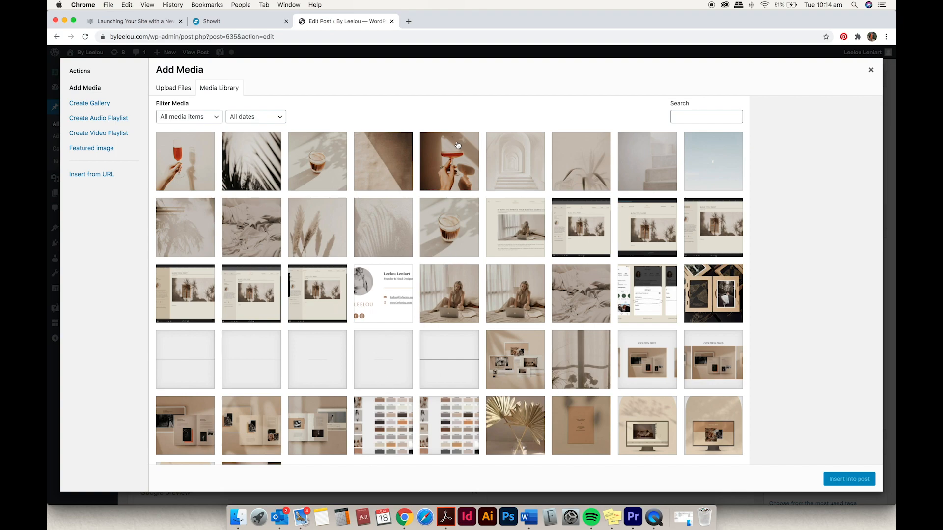
pyautogui.click(524, 174)
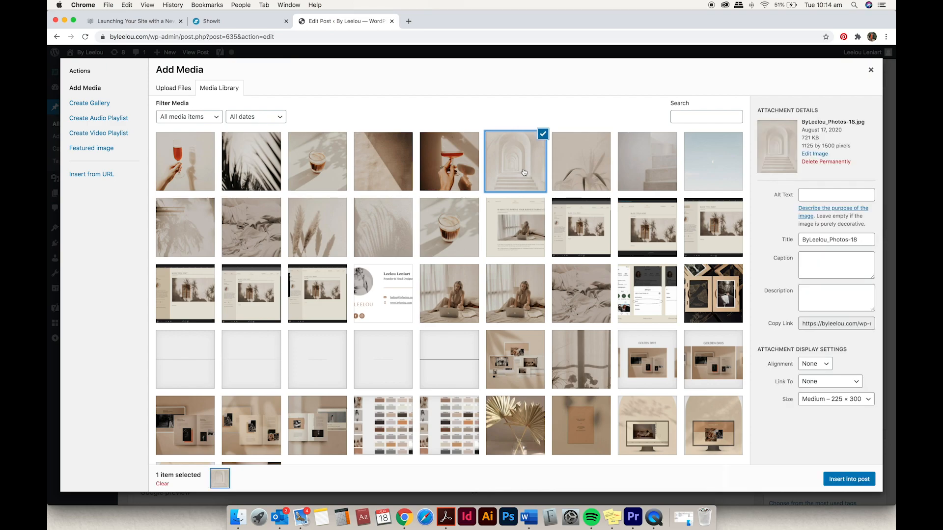
pyautogui.click(844, 479)
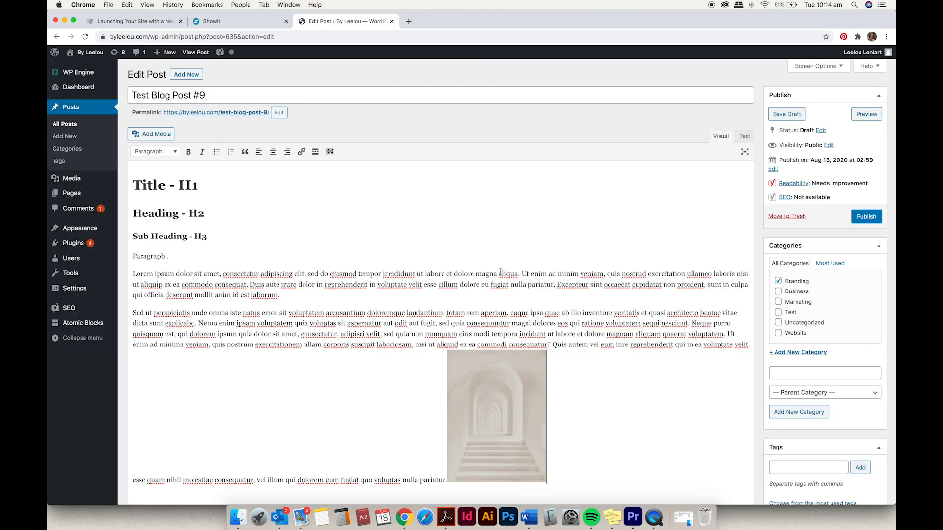
pyautogui.scroll(-5, 500, 272)
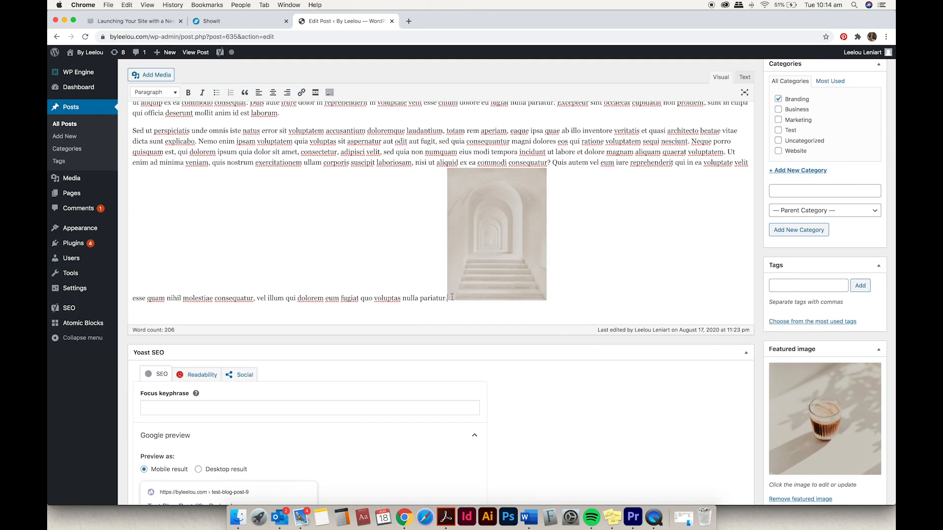
pyautogui.press('Return')
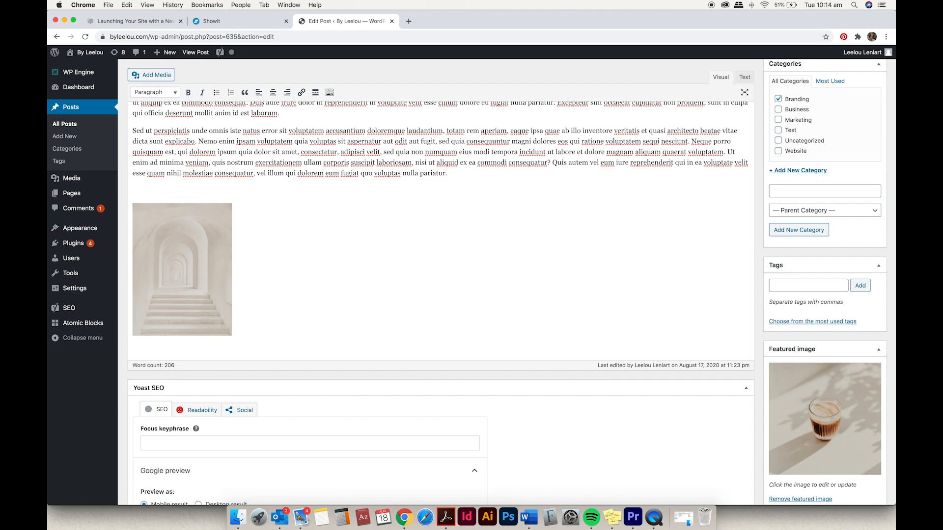
# Enlarge the archway image in the post body to about half the editor's width and centre-align it
pyautogui.click(221, 258)
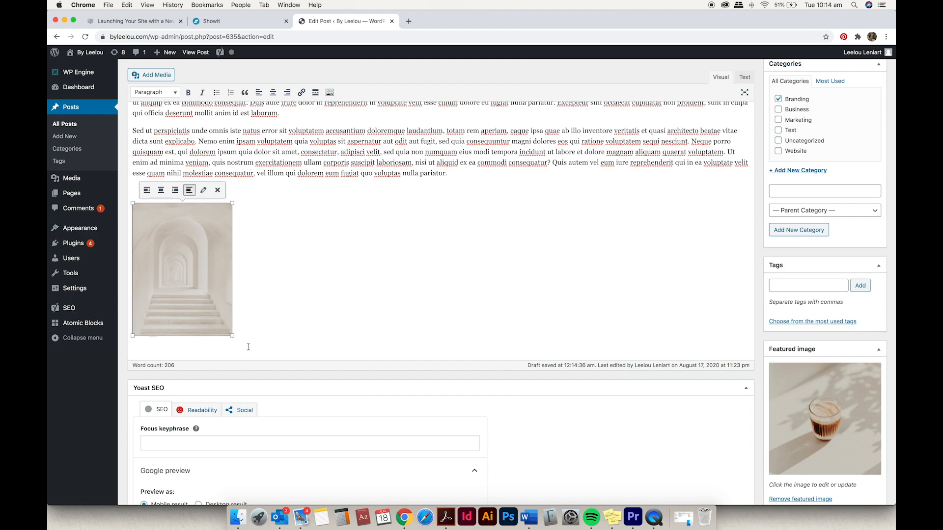
pyautogui.moveTo(232, 337); pyautogui.dragTo(510, 452)
pyautogui.scroll(-3, 514, 275)
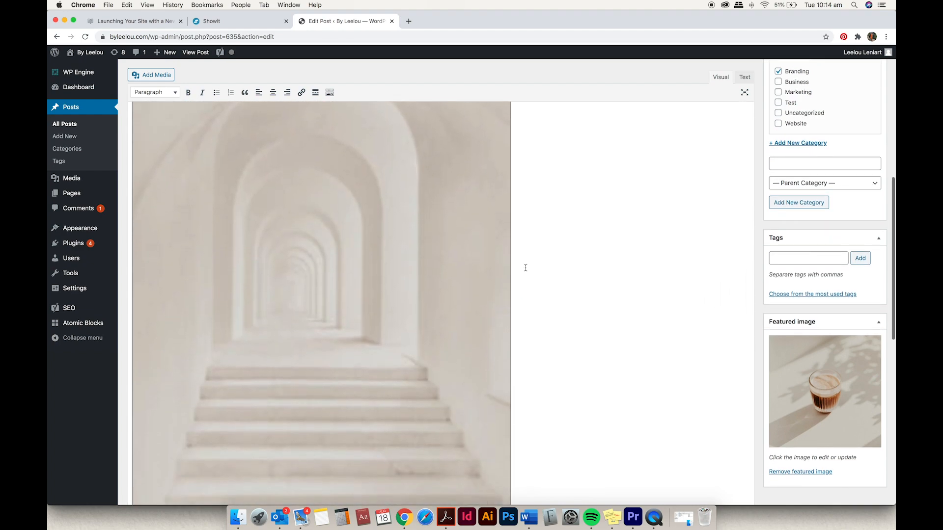
pyautogui.scroll(-5, 406, 242)
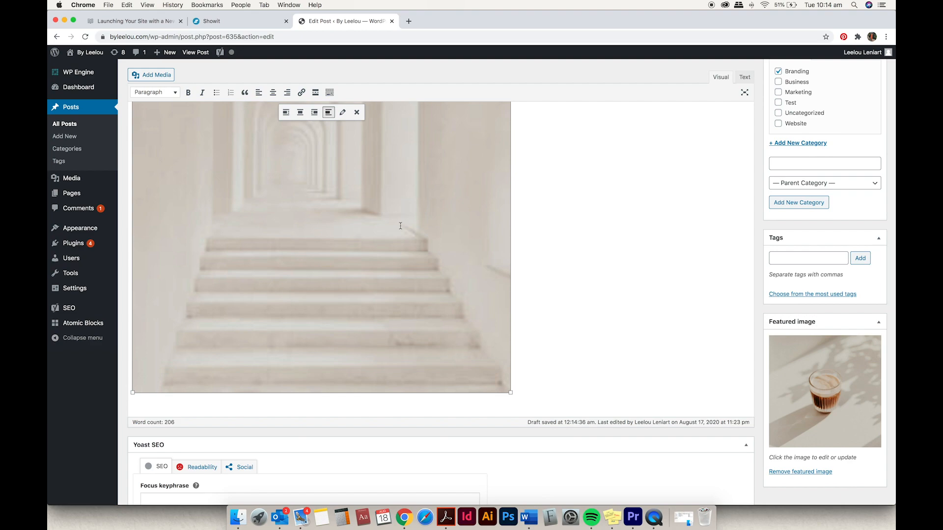
pyautogui.scroll(6, 401, 226)
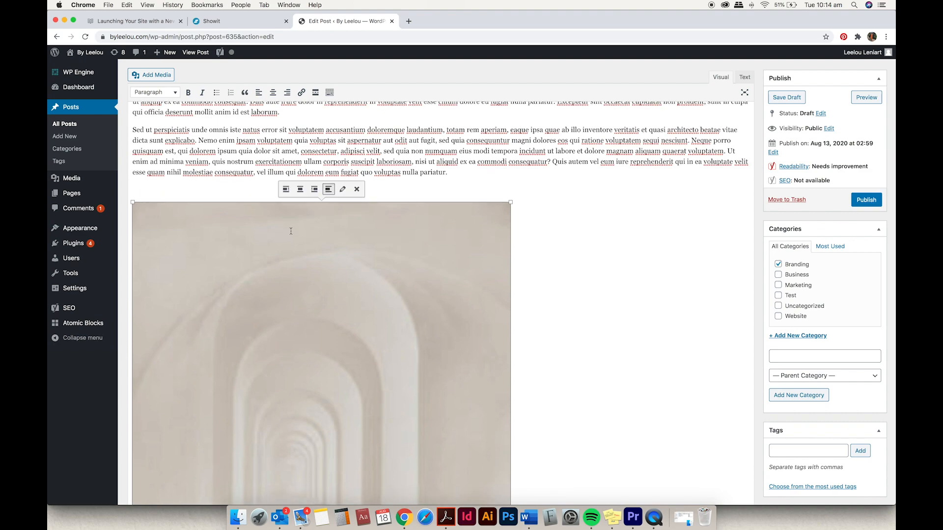
pyautogui.click(300, 191)
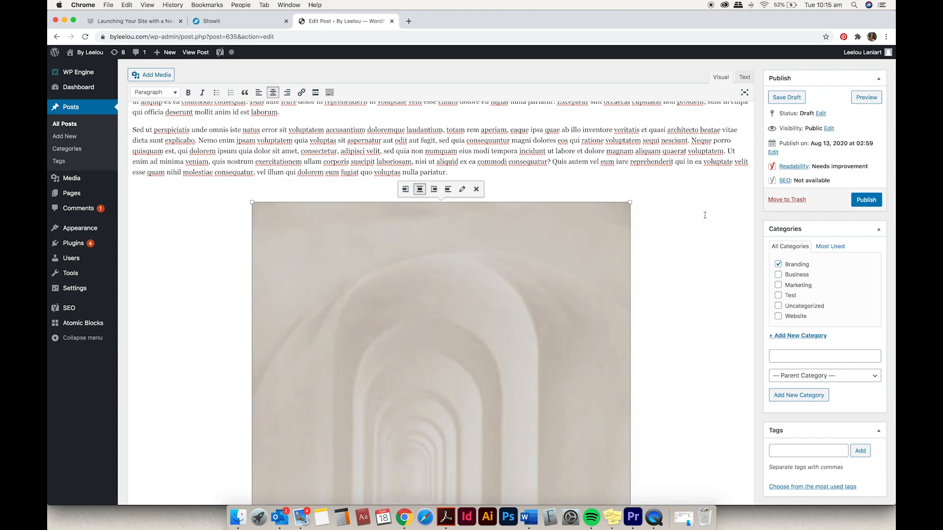
pyautogui.scroll(-5, 705, 215)
pyautogui.scroll(6, 705, 215)
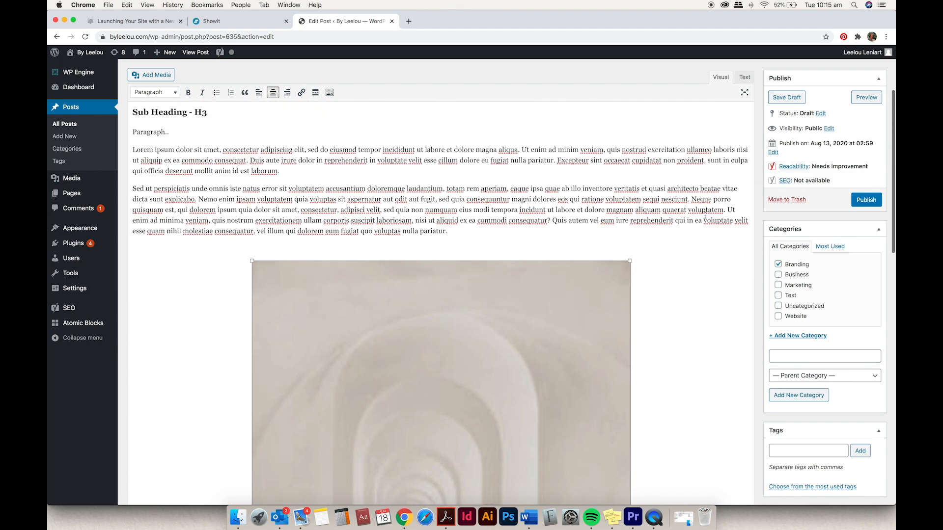
pyautogui.scroll(3, 705, 215)
pyautogui.scroll(-4, 705, 215)
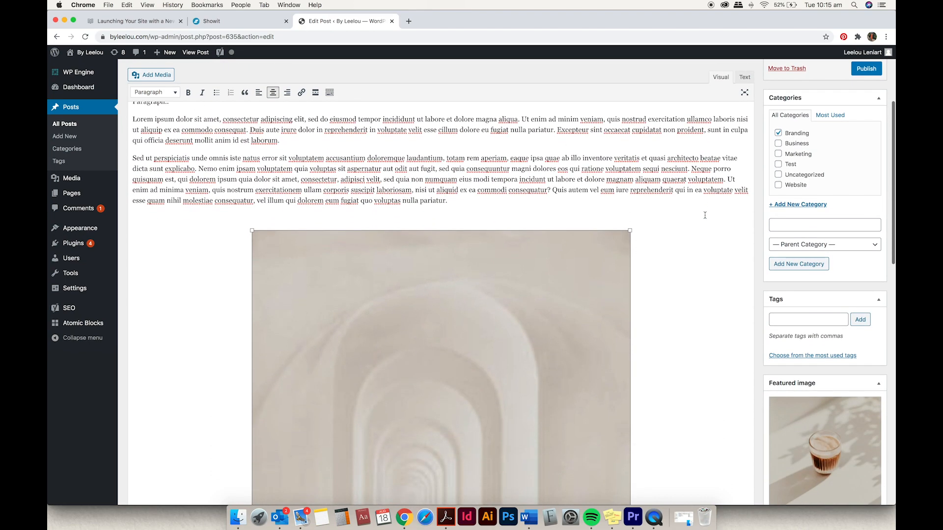
pyautogui.click(679, 248)
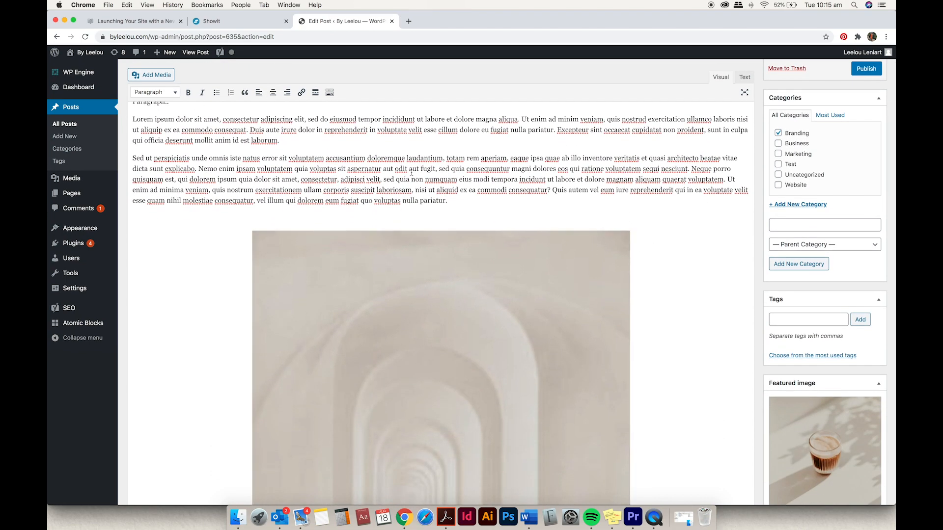
# Check the Create Gallery and Add Media options for the post's images, and leave the media library without inserting anything
pyautogui.click(156, 75)
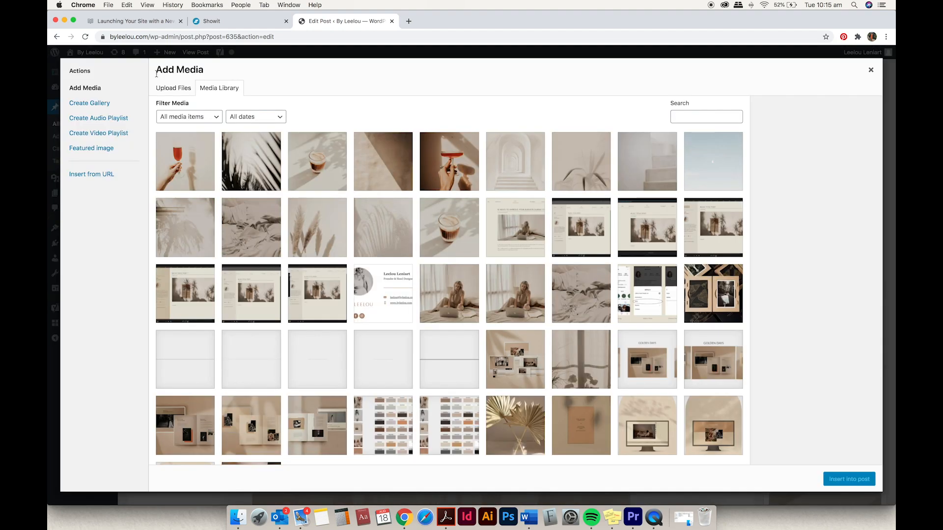
pyautogui.click(86, 105)
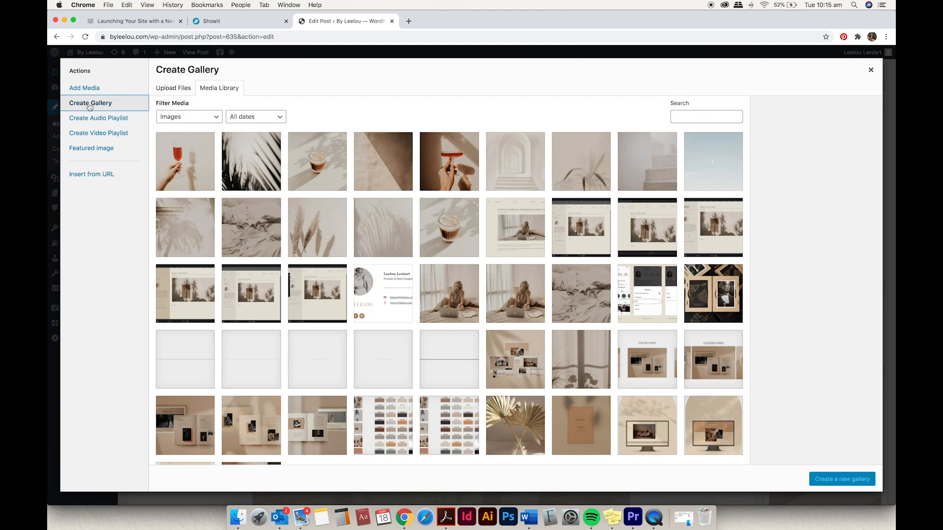
pyautogui.click(192, 180)
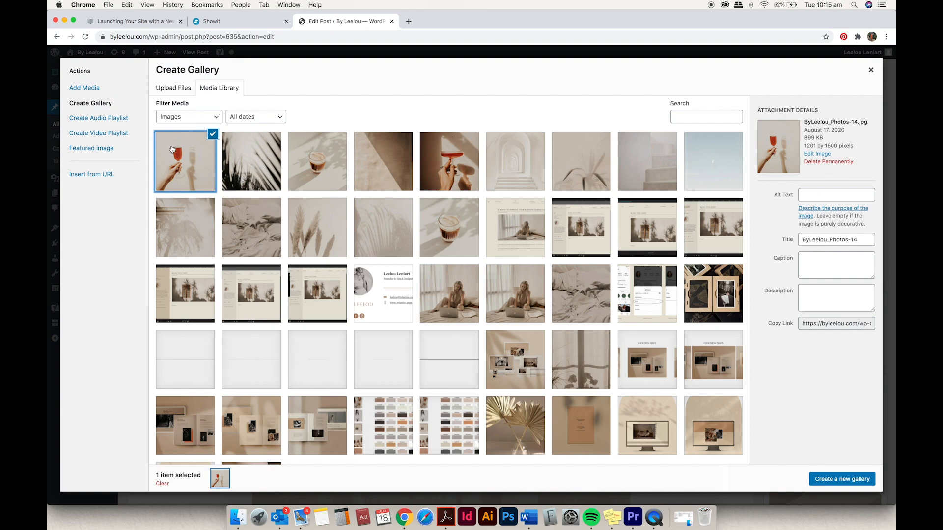
pyautogui.click(93, 91)
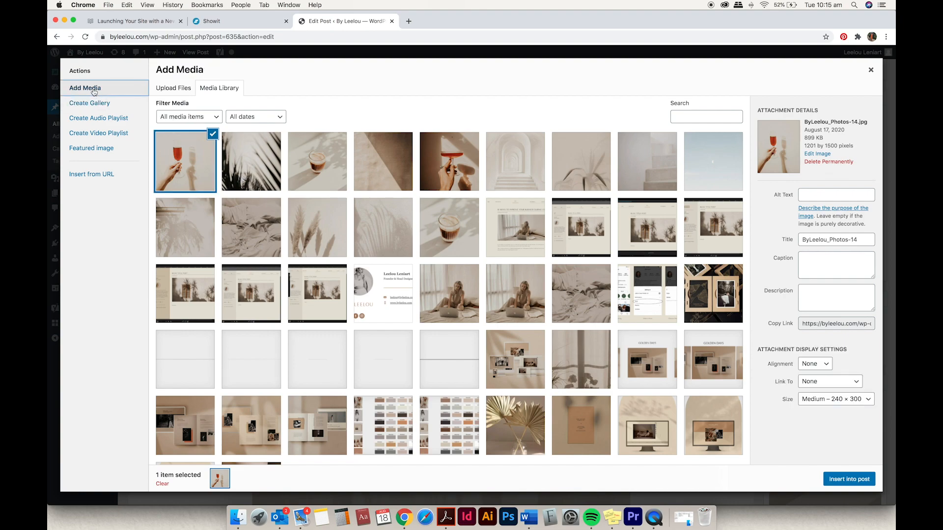
pyautogui.click(145, 154)
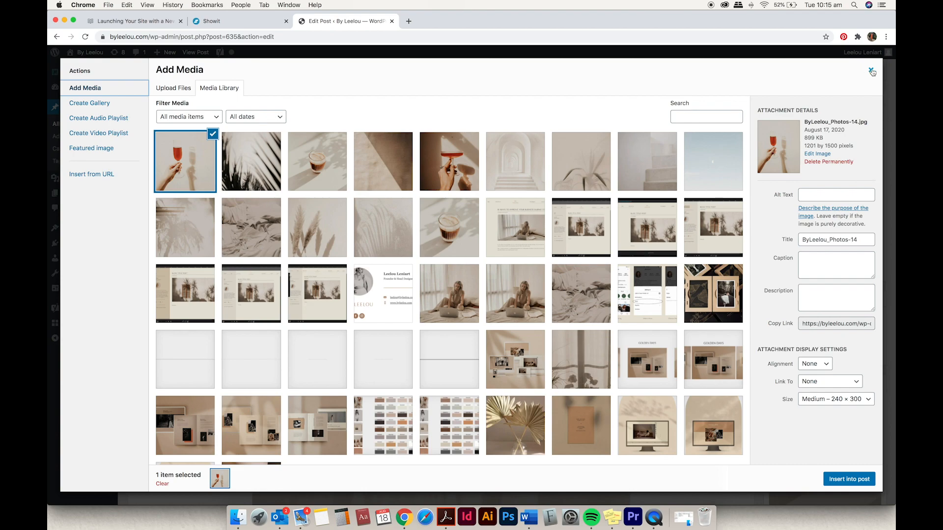
pyautogui.click(872, 71)
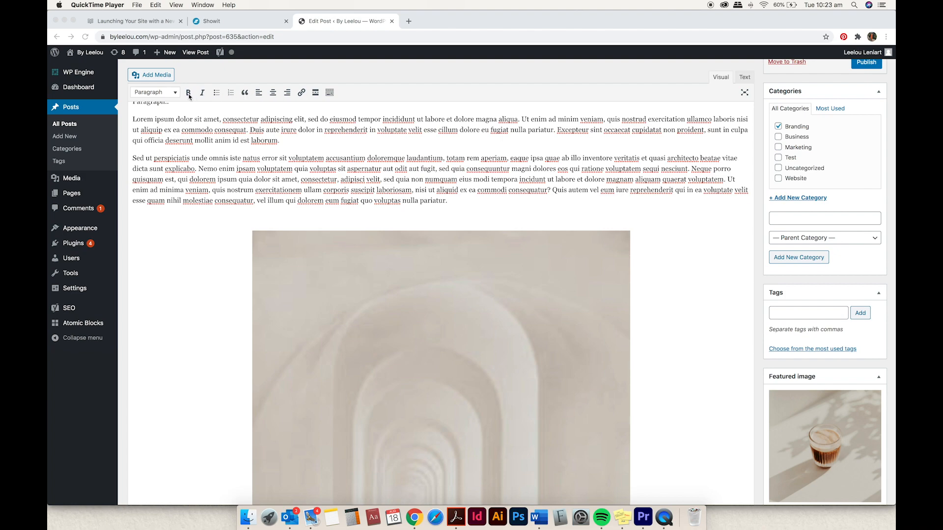
# Look over the Test Blog Post #9 draft from its title to the body image and open its preview
pyautogui.click(219, 96)
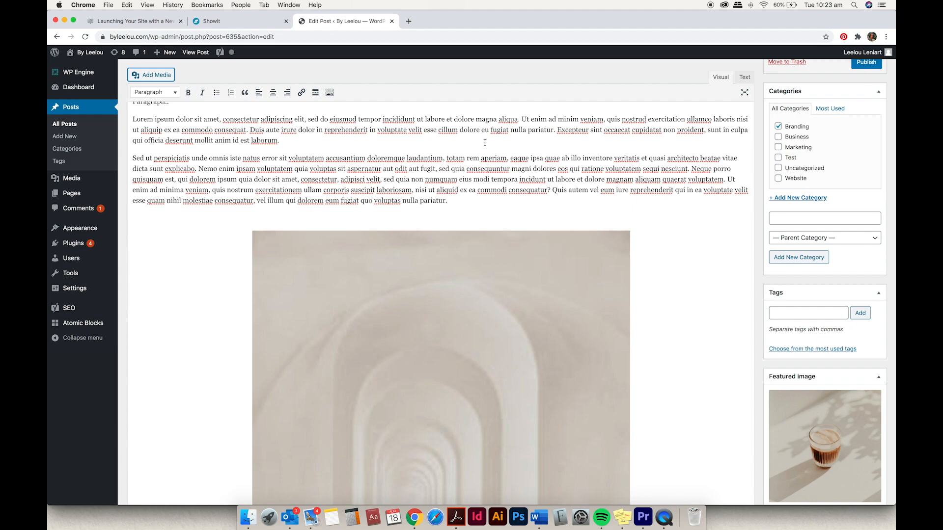
pyautogui.scroll(5, 485, 142)
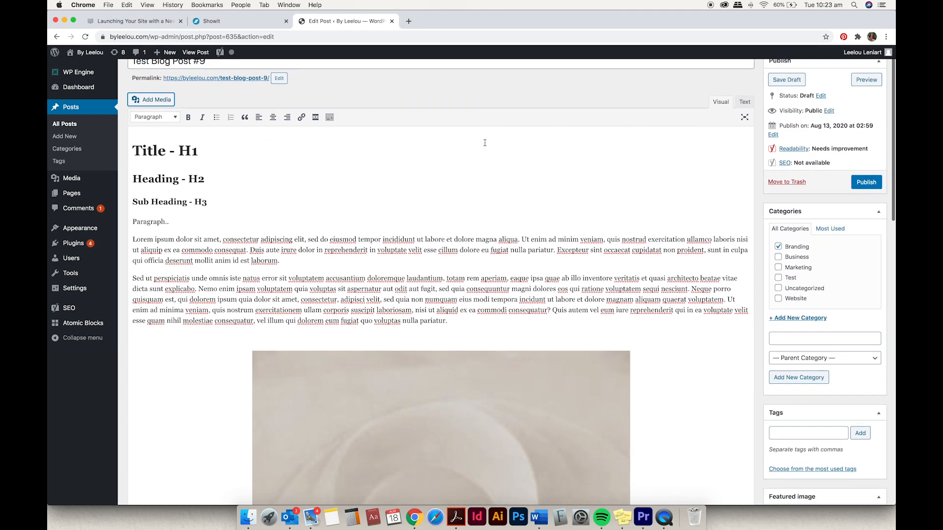
pyautogui.scroll(-10, 485, 143)
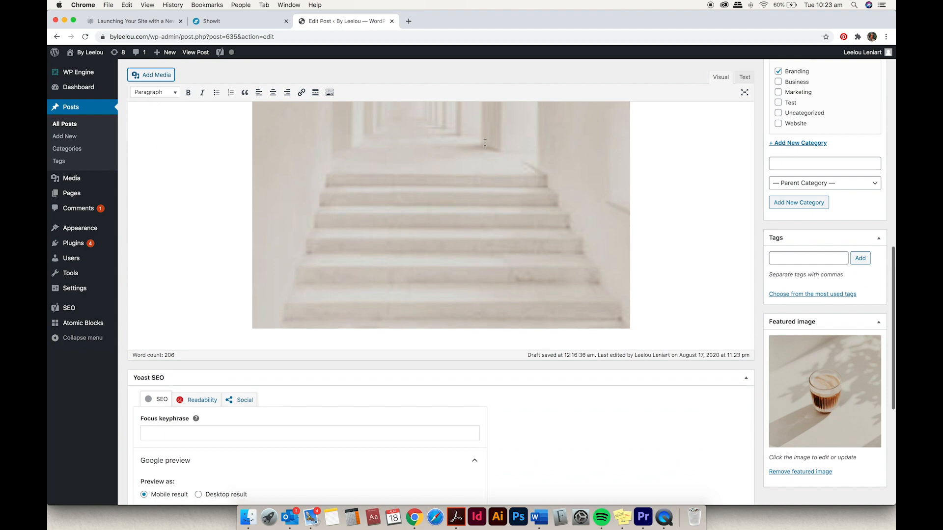
pyautogui.scroll(10, 485, 142)
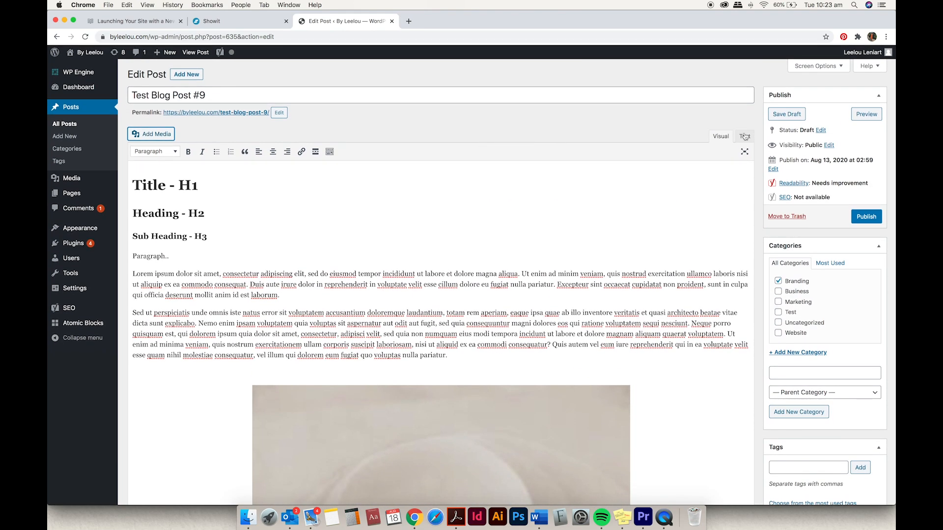
pyautogui.click(867, 115)
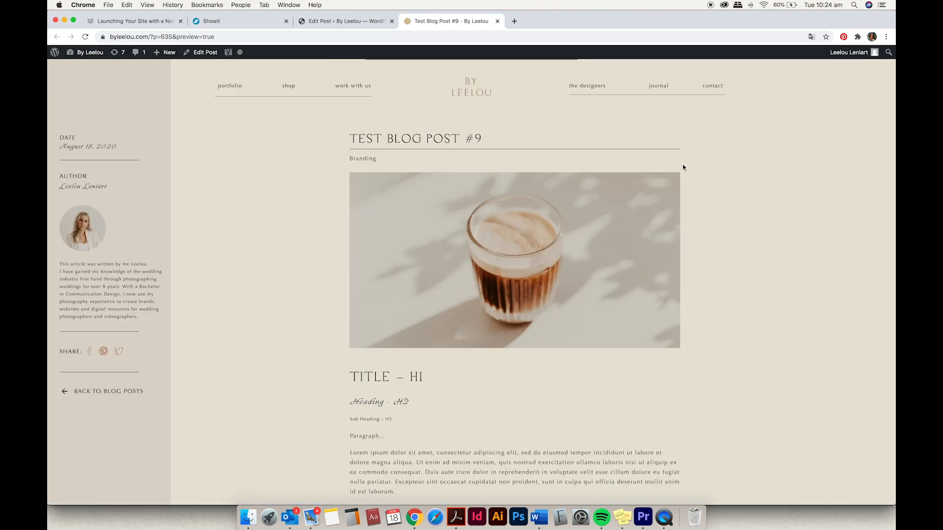
# Examine the previewed post's title, category, featured image, heading and paragraph styles, archway image, comment sections and footer
pyautogui.scroll(-6, 686, 172)
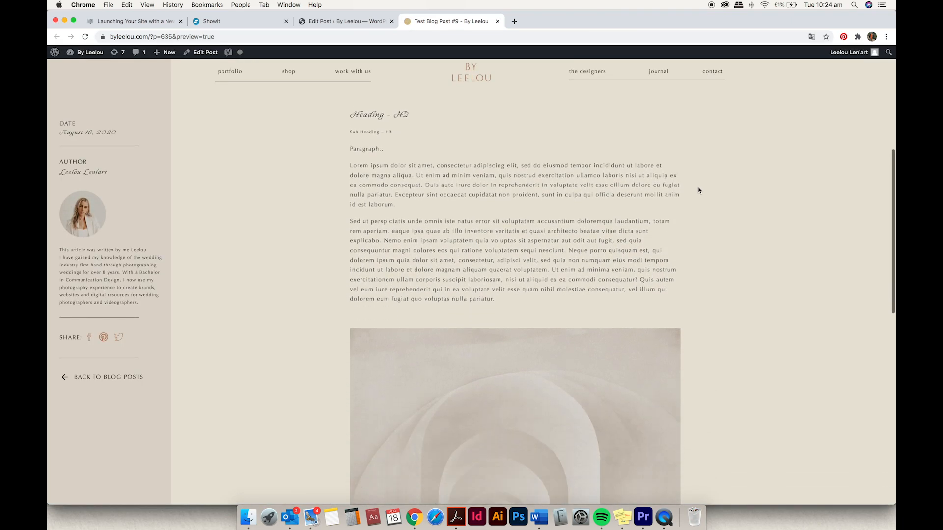
pyautogui.scroll(-8, 699, 190)
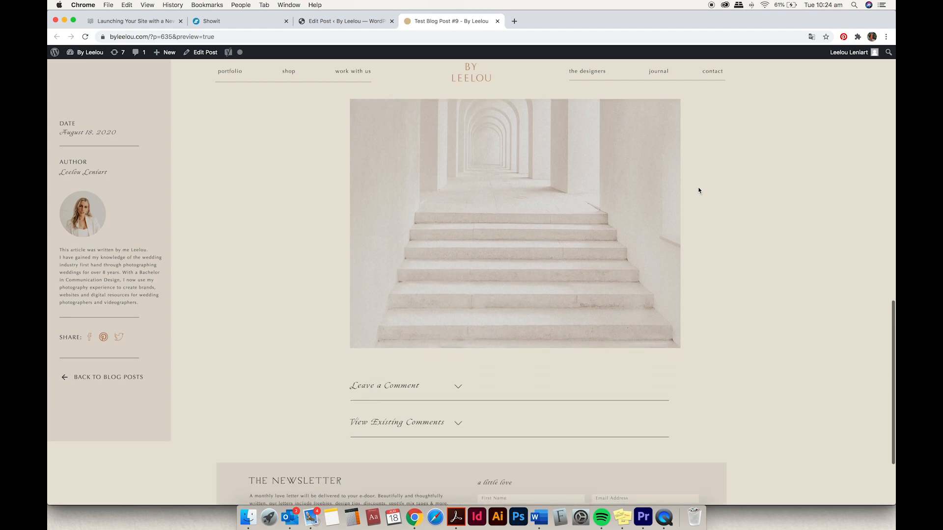
pyautogui.scroll(2, 699, 191)
pyautogui.scroll(2, 563, 185)
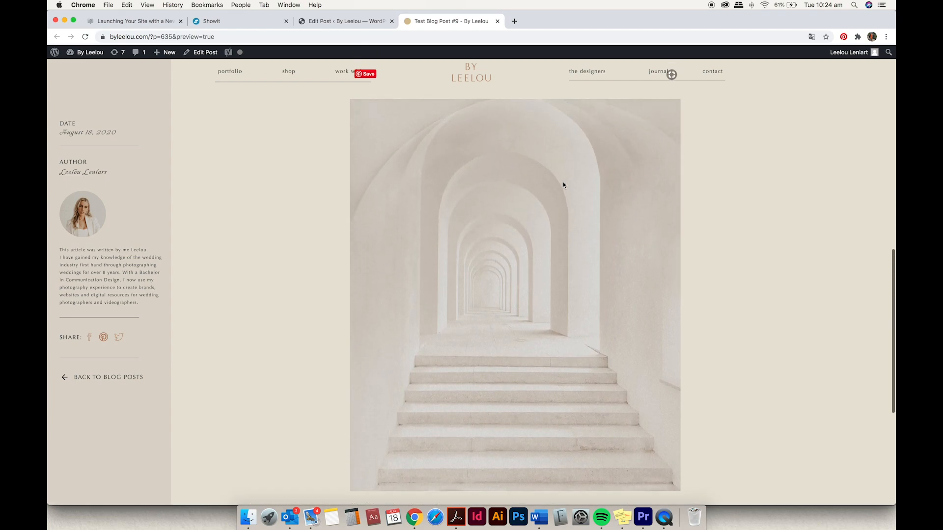
pyautogui.scroll(1, 563, 183)
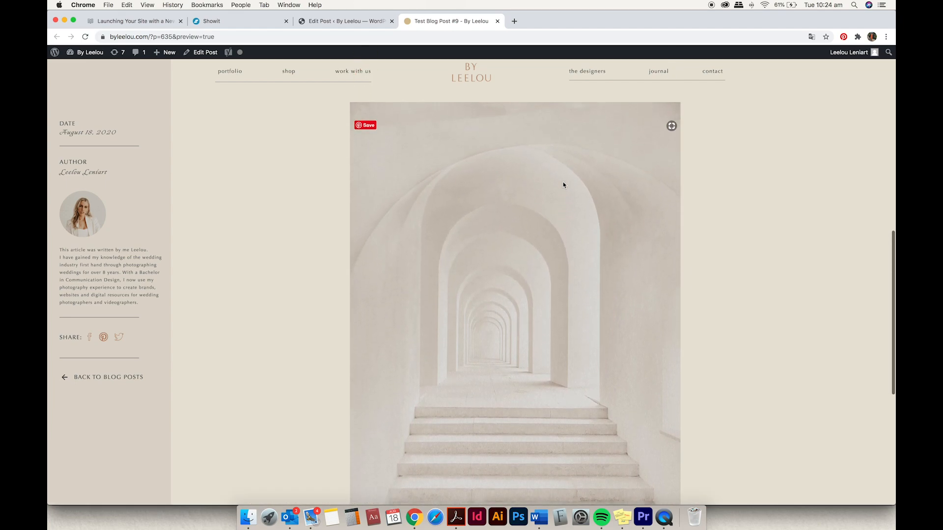
pyautogui.scroll(6, 563, 182)
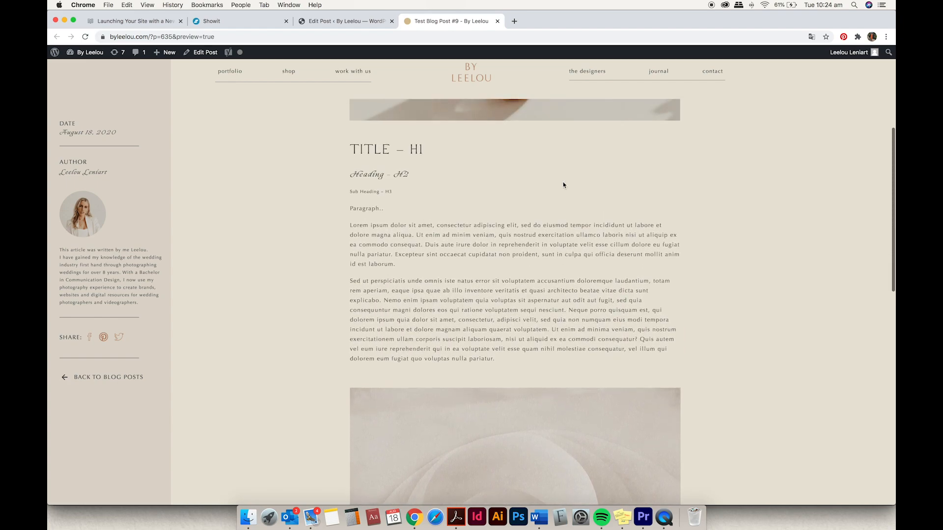
pyautogui.scroll(1, 432, 208)
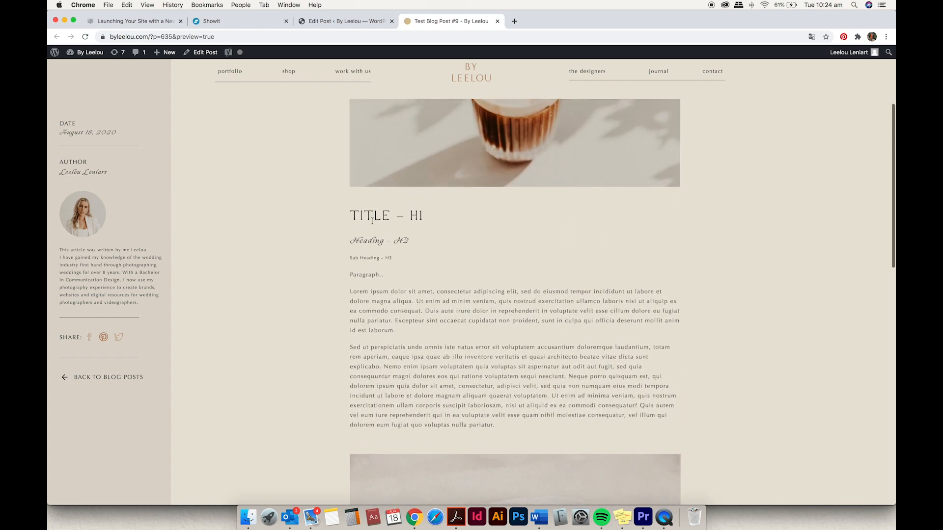
pyautogui.scroll(3, 503, 254)
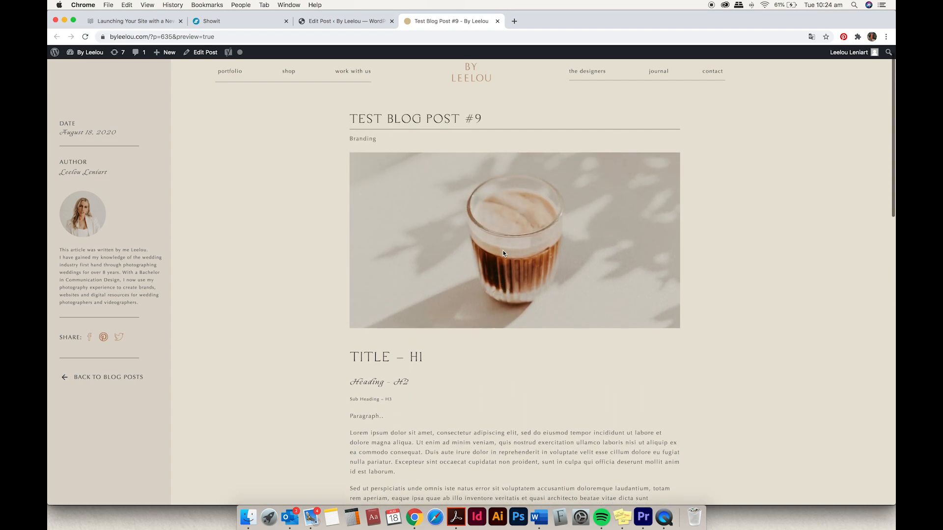
pyautogui.scroll(1, 504, 219)
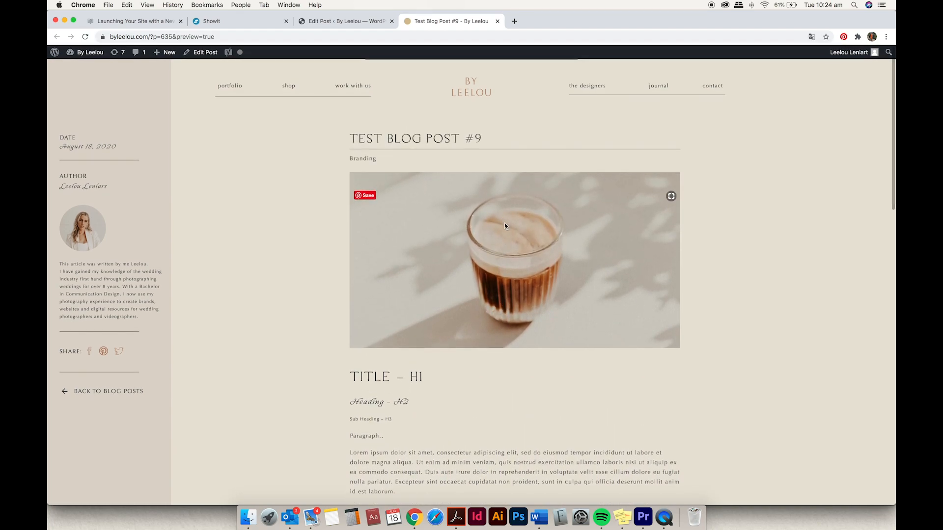
pyautogui.scroll(-1, 453, 140)
pyautogui.scroll(-20, 453, 140)
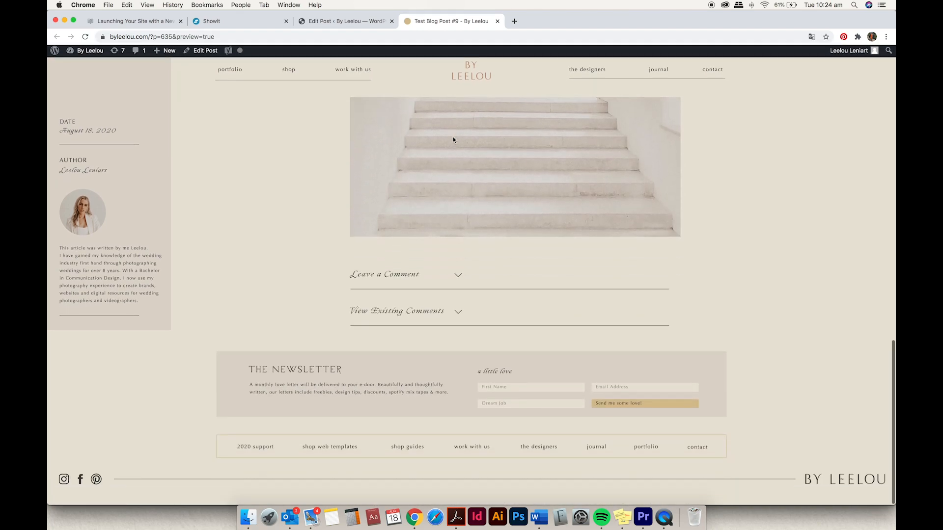
pyautogui.scroll(15, 452, 137)
pyautogui.scroll(1, 460, 150)
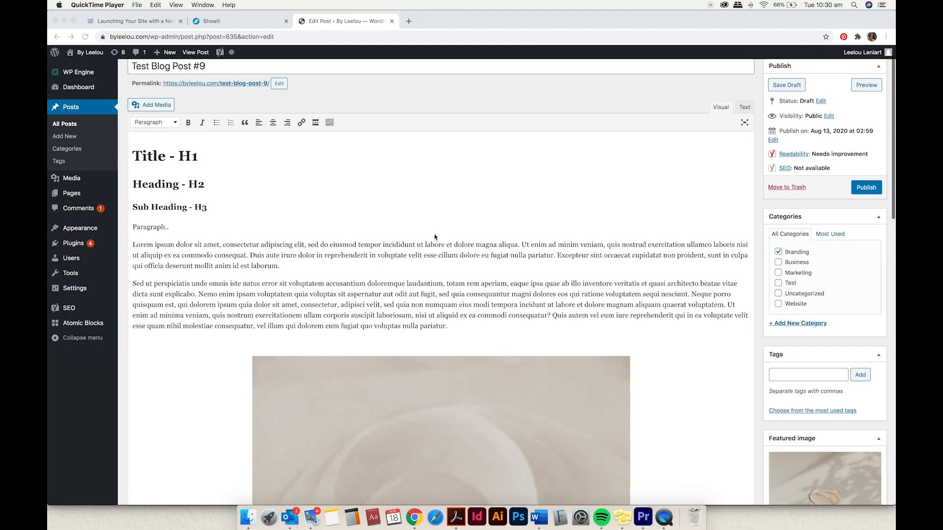
# Review the Test Blog Post #9 draft and its publish date setting, and publish the post
pyautogui.scroll(-3, 434, 234)
pyautogui.scroll(4, 434, 234)
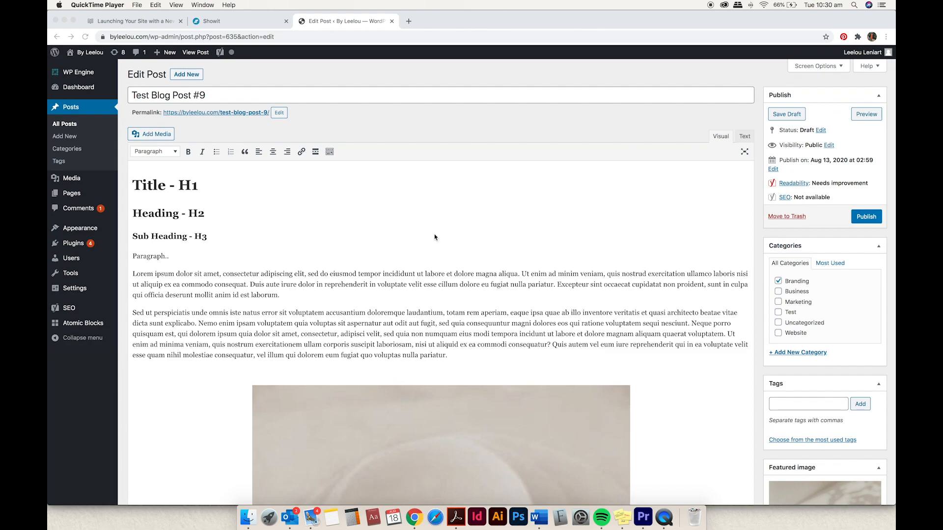
pyautogui.scroll(-3, 434, 233)
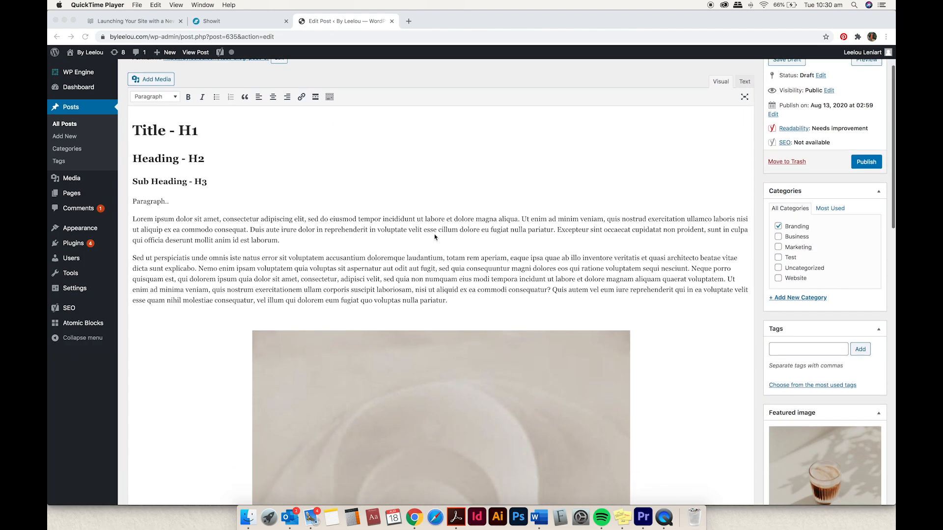
pyautogui.scroll(-10, 434, 236)
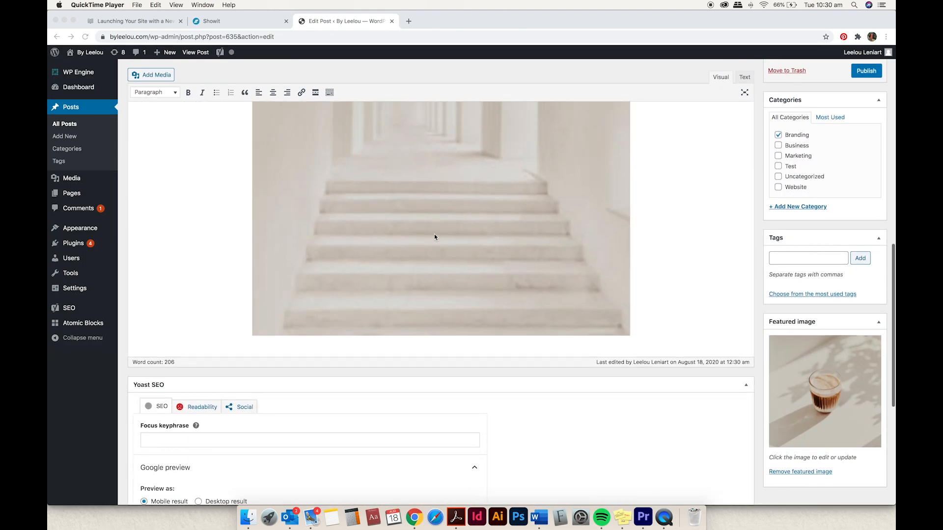
pyautogui.scroll(15, 434, 237)
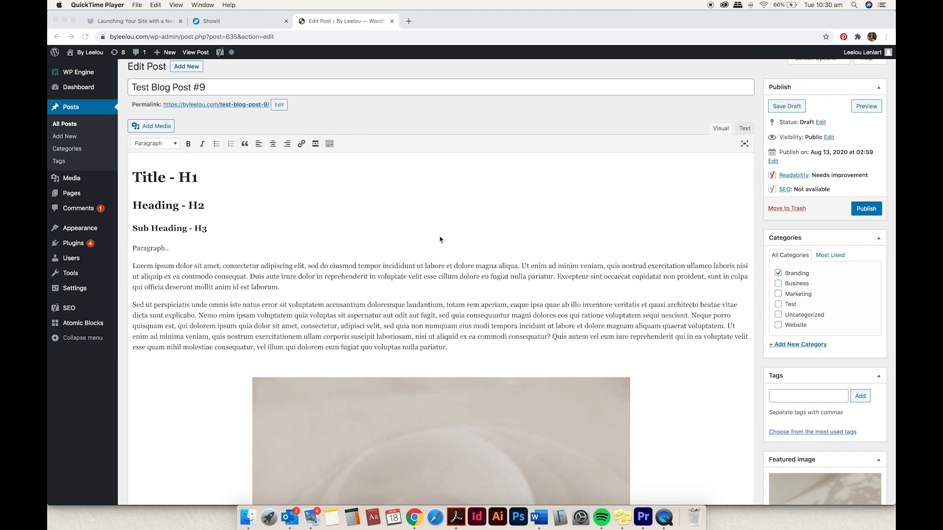
pyautogui.click(867, 211)
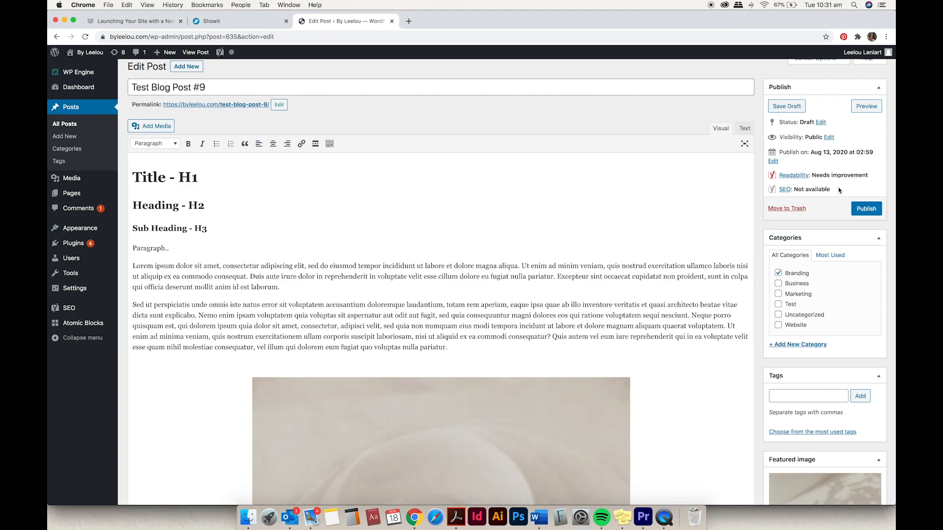
pyautogui.click(775, 162)
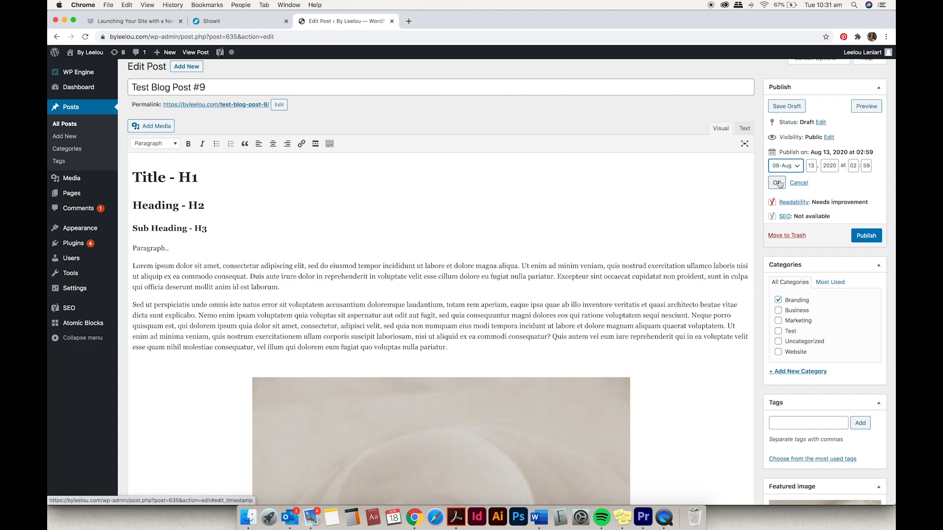
pyautogui.click(867, 236)
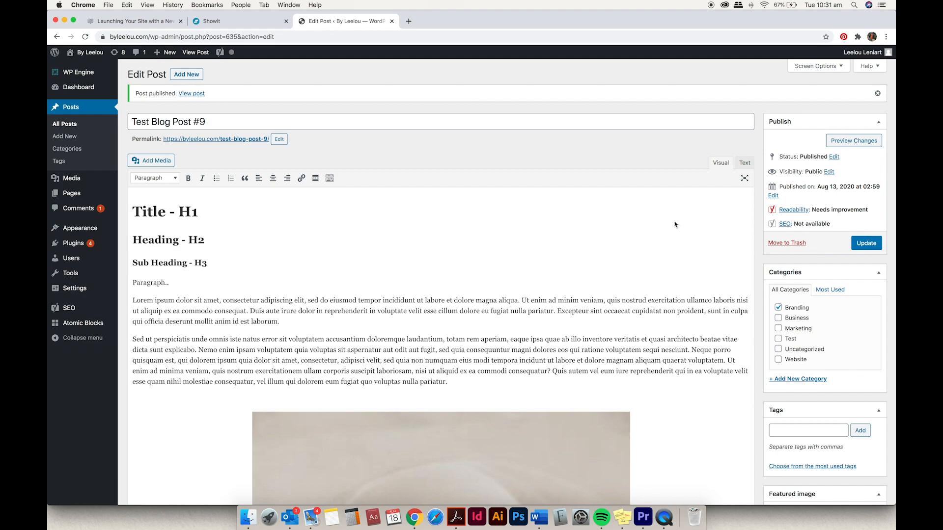
# Switch to Showit and publish the site together with its blog design
pyautogui.click(216, 21)
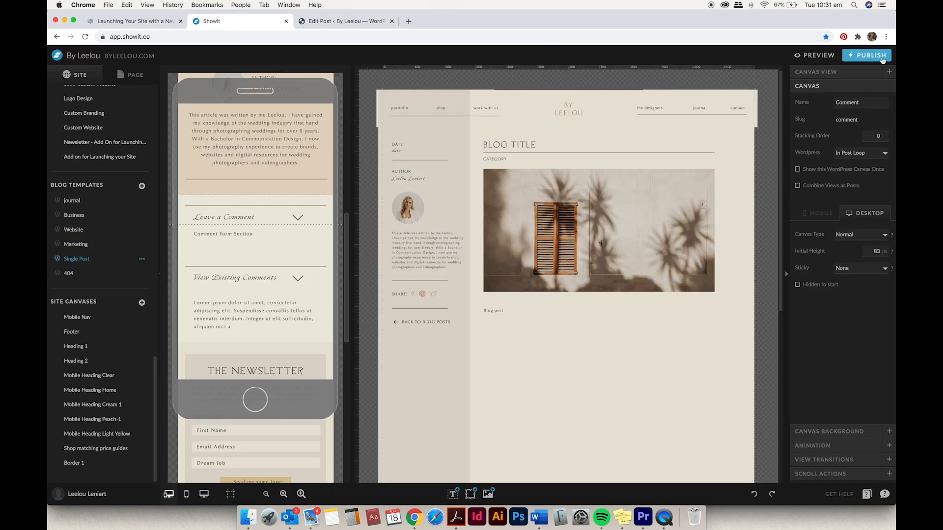
pyautogui.click(867, 55)
pyautogui.click(575, 215)
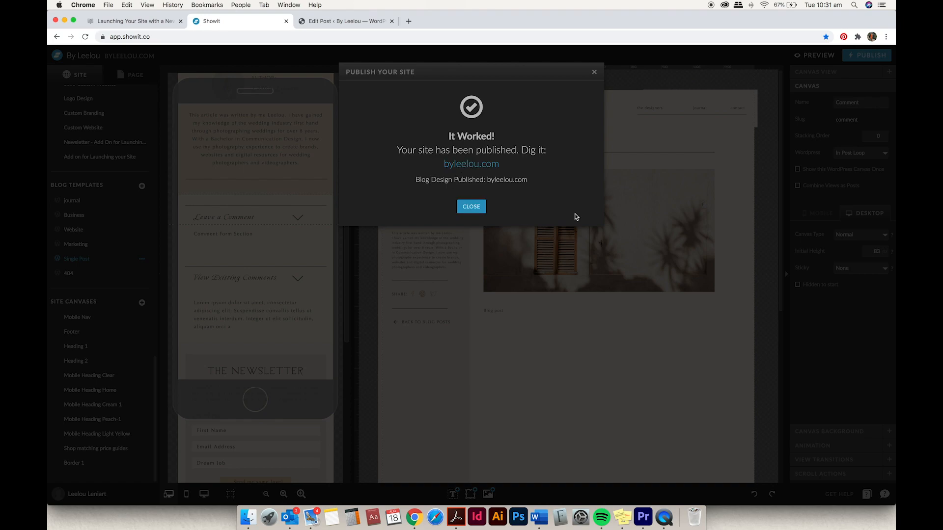
# Visit the live byleelou.com site, find Test Blog Post #9 in the journal and view the full post
pyautogui.click(485, 165)
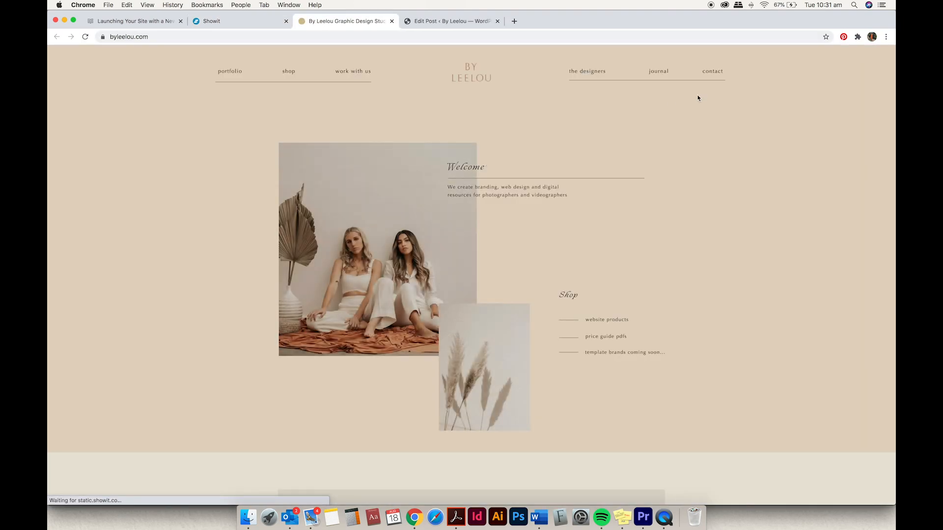
pyautogui.click(666, 74)
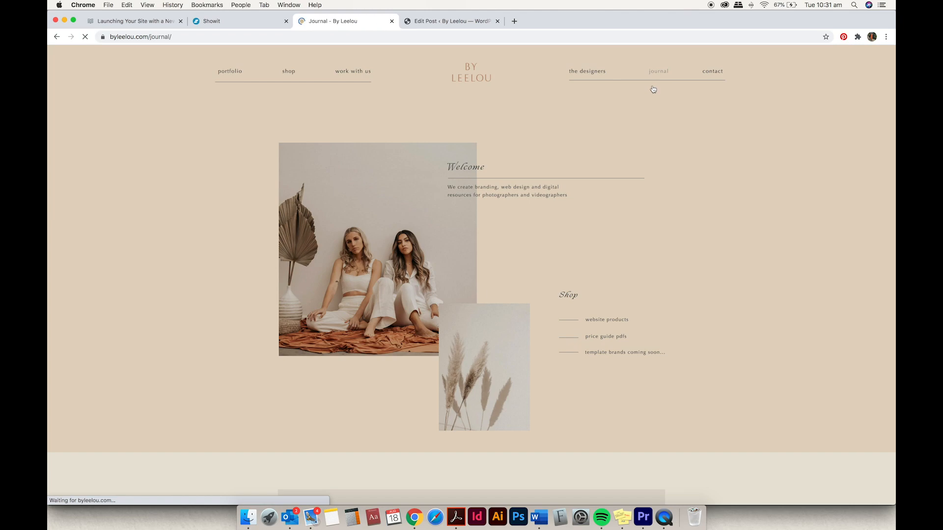
pyautogui.scroll(-5, 701, 181)
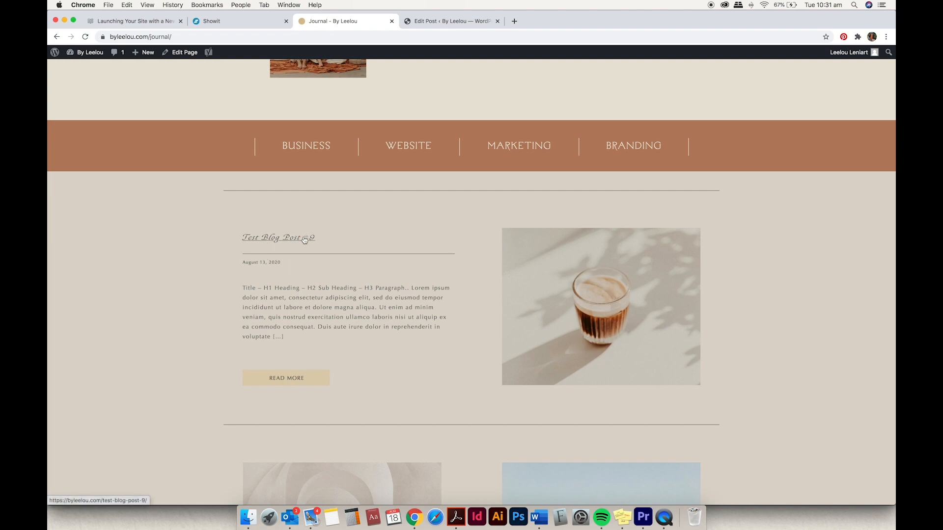
pyautogui.click(295, 379)
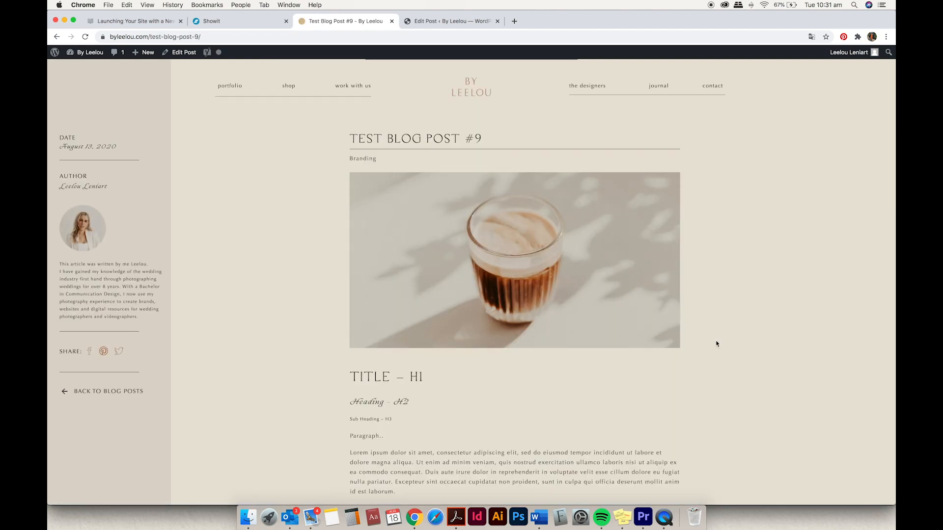
pyautogui.scroll(-2, 716, 343)
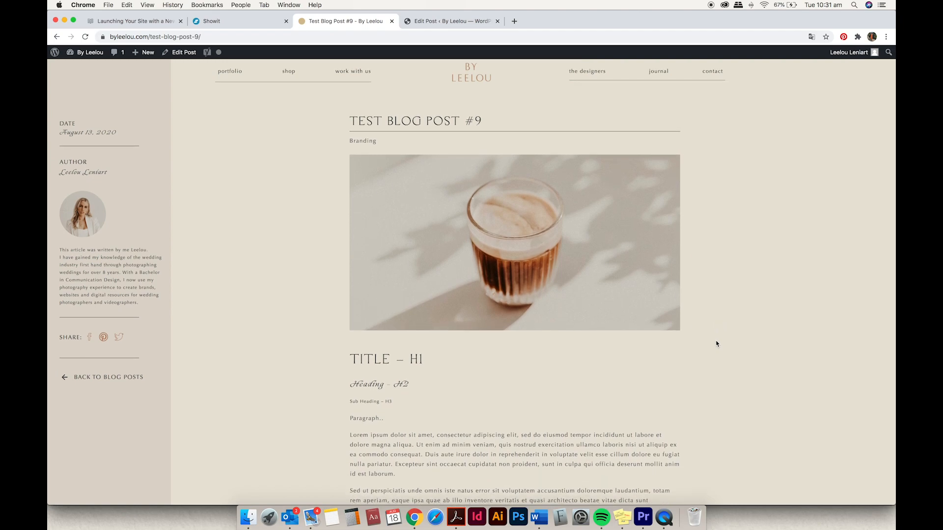
# Look through the live Test Blog Post #9, then expand and collapse its Leave a Comment and View Existing Comments sections
pyautogui.scroll(-3, 716, 344)
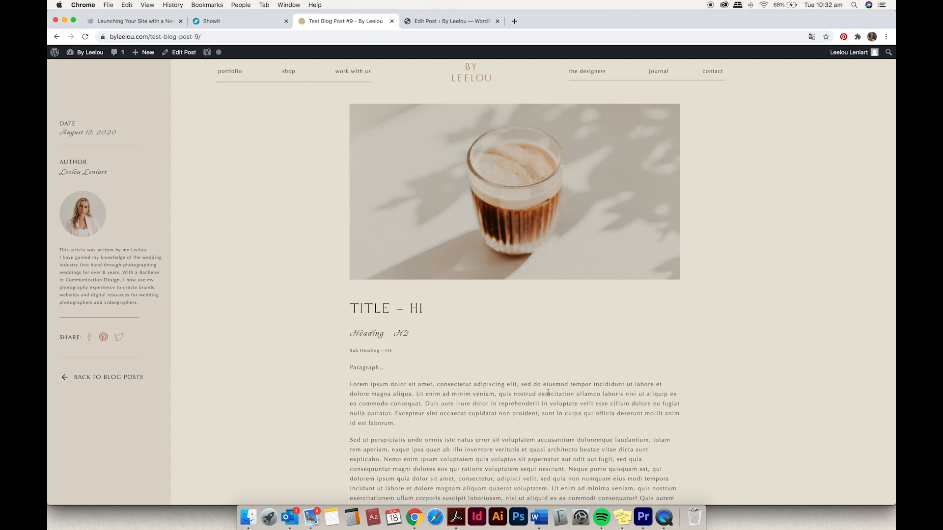
pyautogui.scroll(-10, 558, 393)
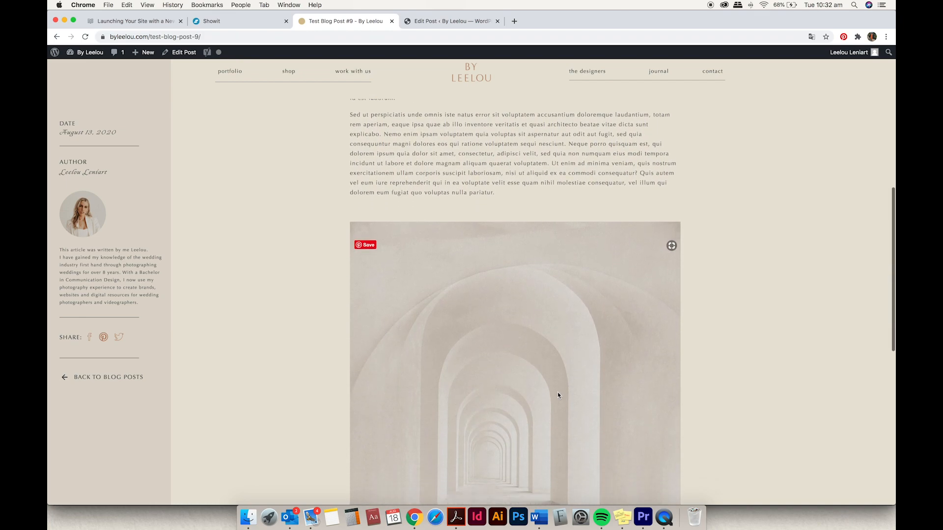
pyautogui.scroll(-4, 558, 393)
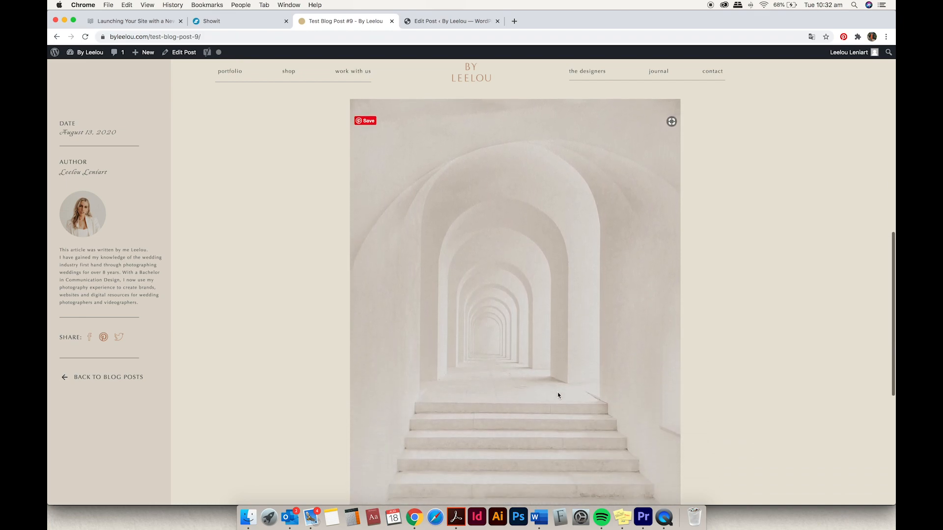
pyautogui.scroll(-6, 558, 395)
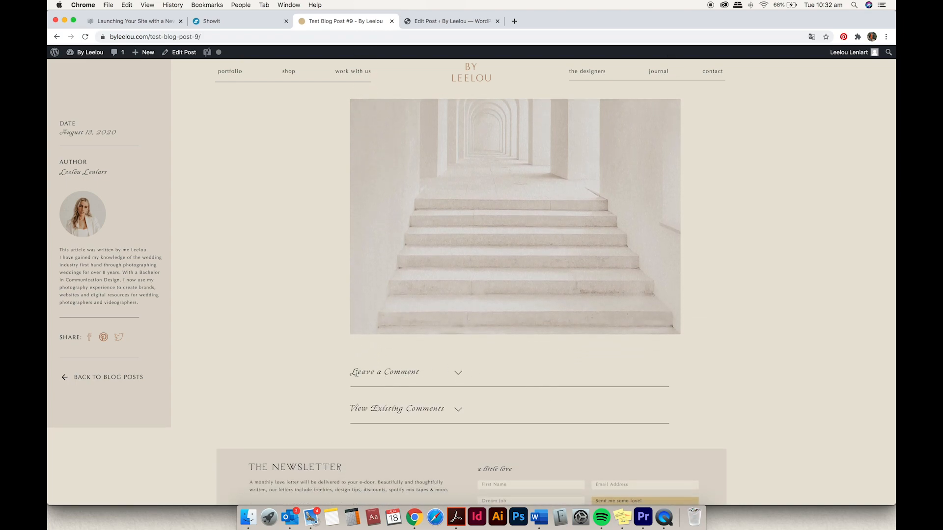
pyautogui.click(459, 376)
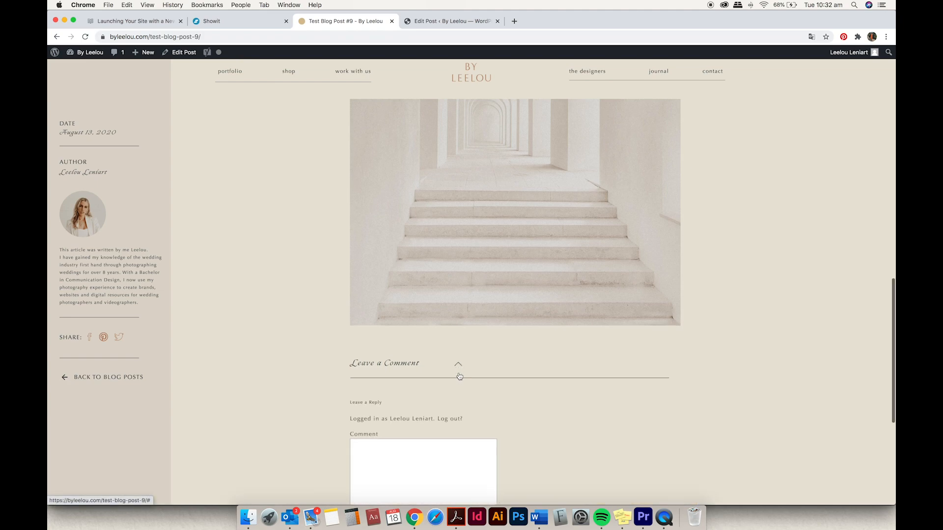
pyautogui.scroll(-3, 459, 373)
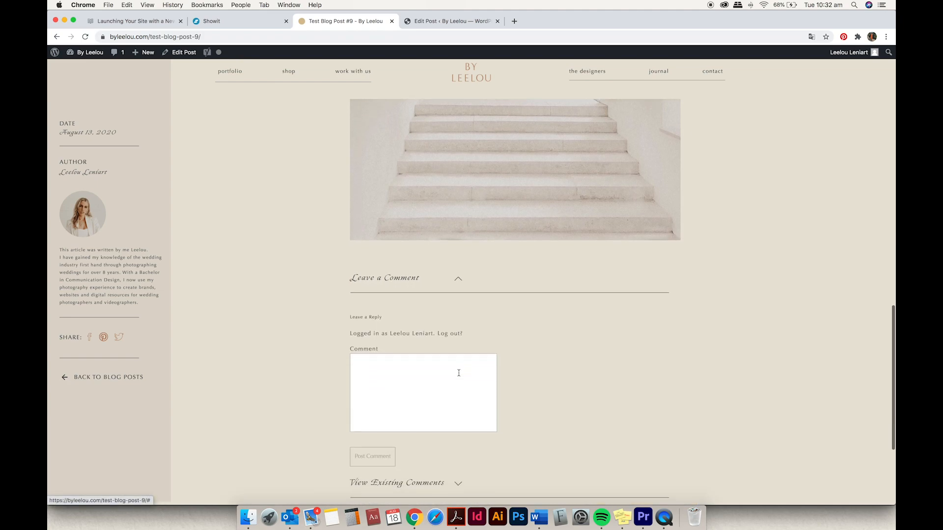
pyautogui.click(458, 279)
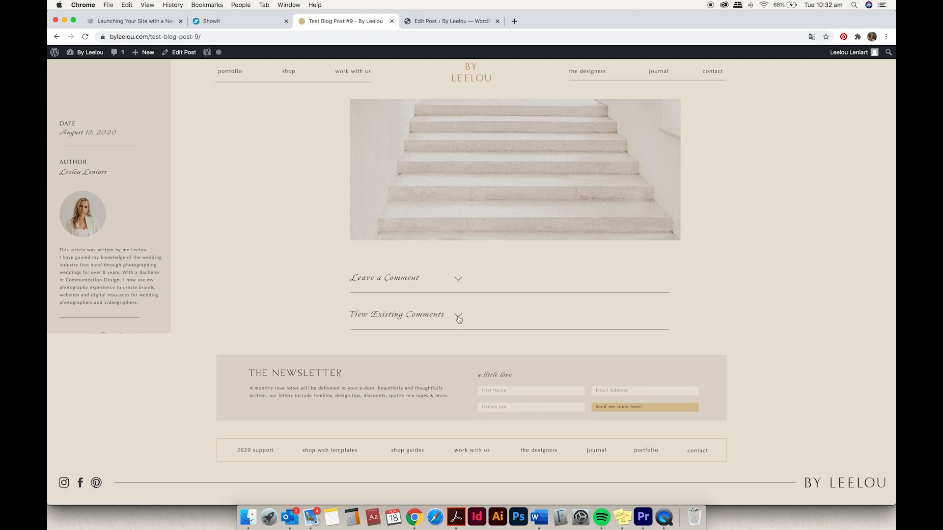
pyautogui.click(459, 317)
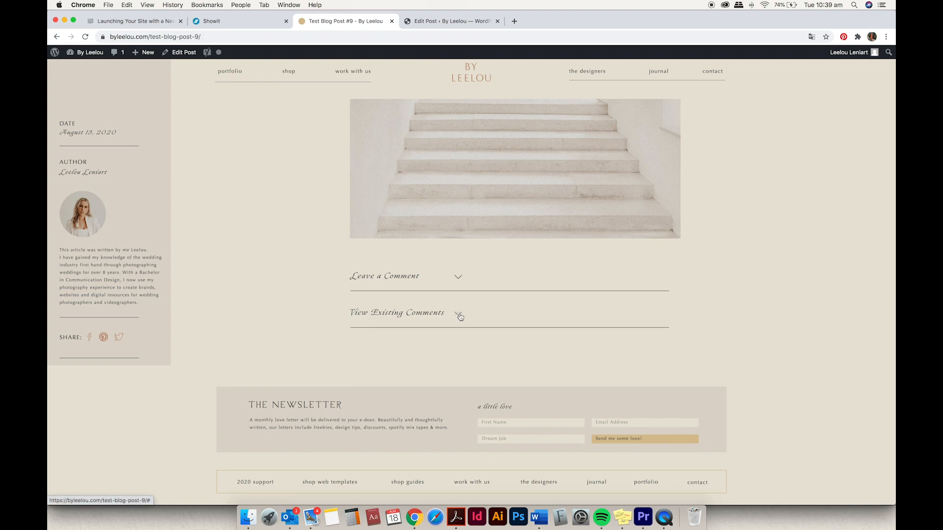
pyautogui.click(456, 316)
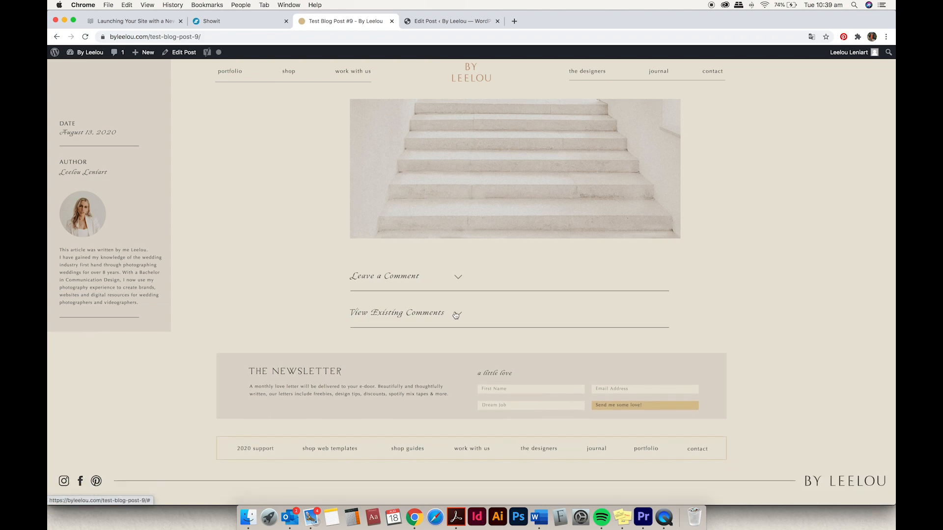
# Switch to Showit and check the Hidden to start setting of the Comments Form-1 and Existing Comments-1 canvases in the Single Post template
pyautogui.click(257, 26)
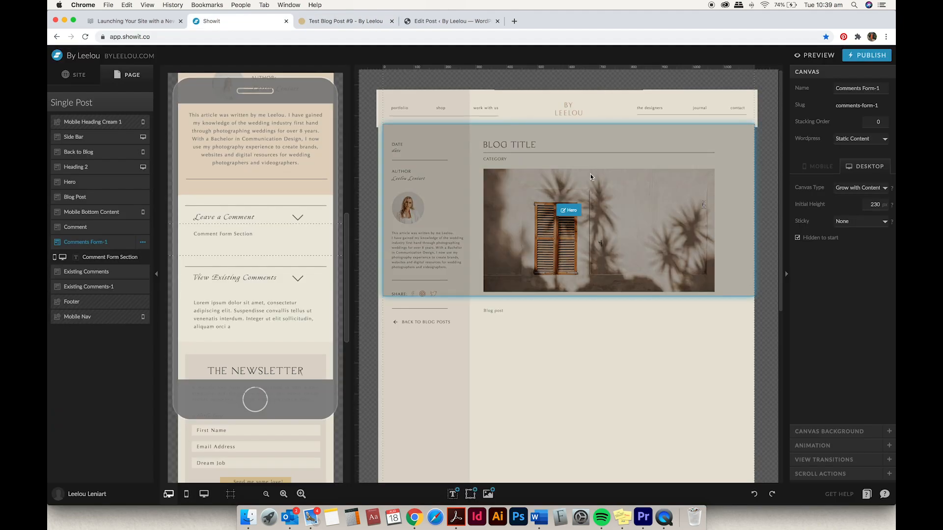
pyautogui.scroll(-3, 590, 174)
pyautogui.scroll(-5, 591, 174)
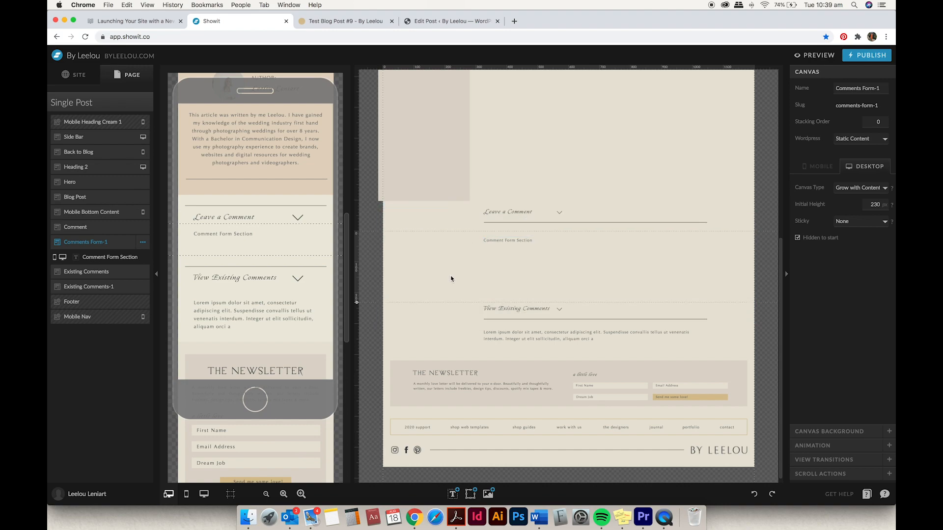
pyautogui.click(464, 338)
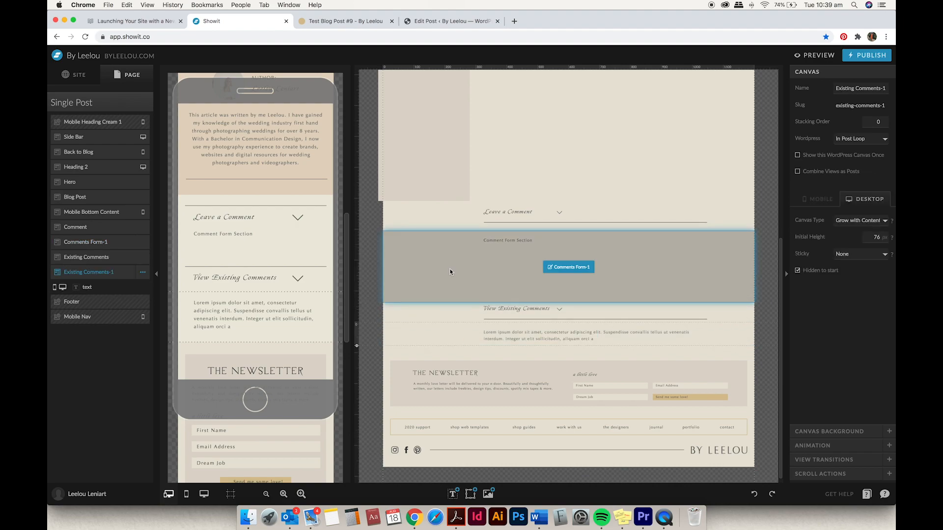
pyautogui.click(450, 272)
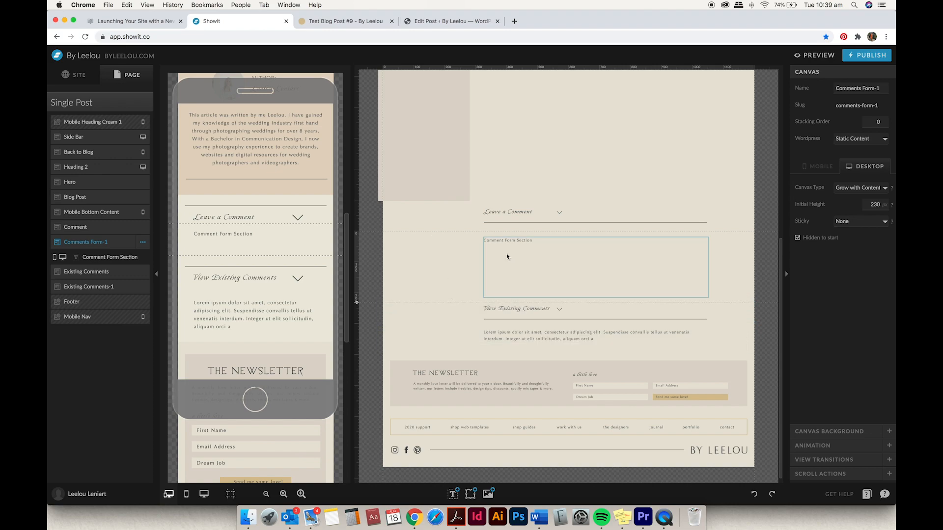
pyautogui.scroll(-1, 464, 261)
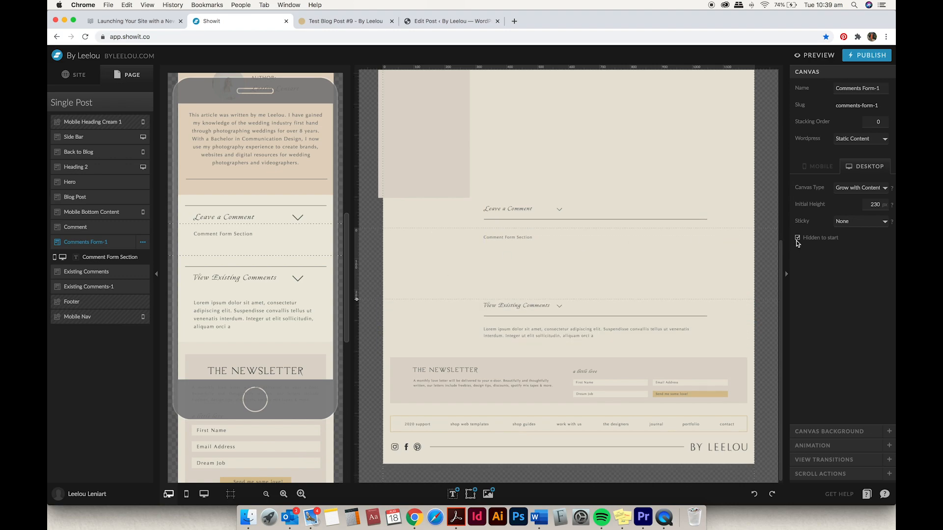
pyautogui.scroll(1, 732, 272)
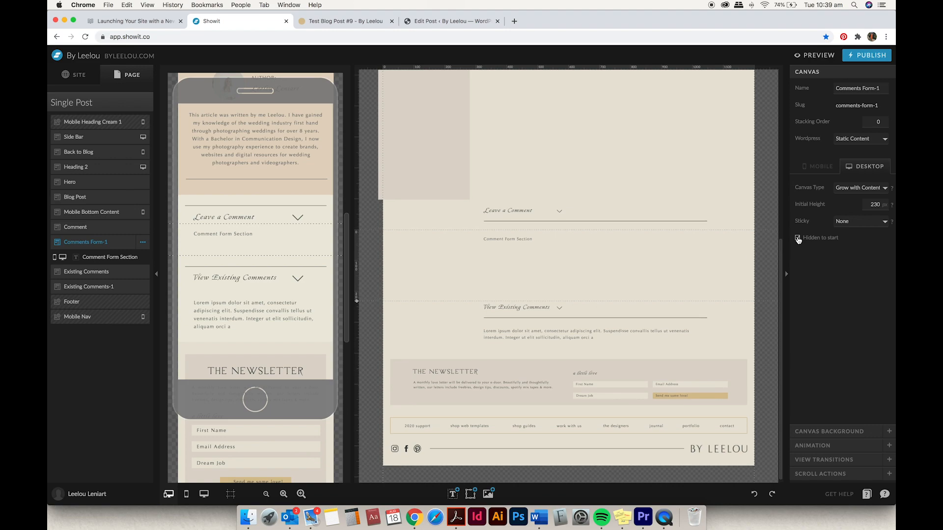
pyautogui.click(736, 331)
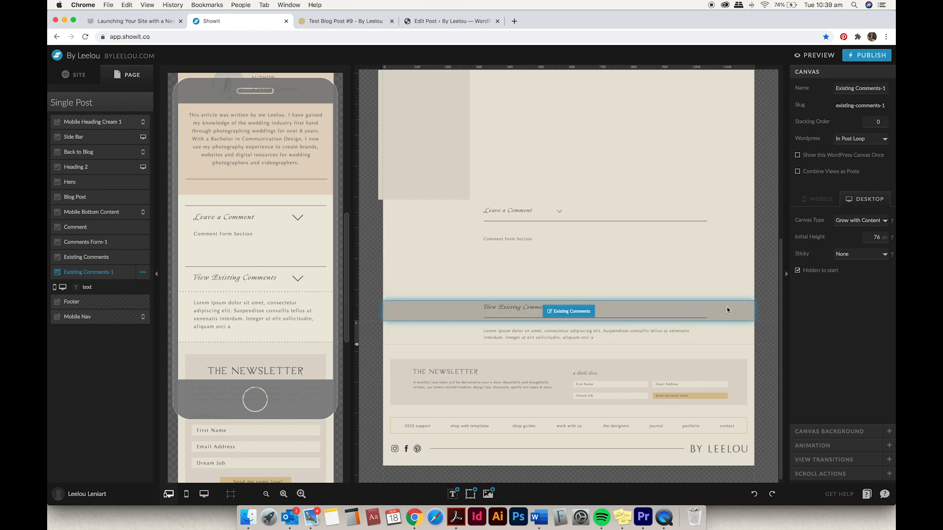
# Inspect the click actions of the Leave a Comment arrow icon in View 1 and compare the Comment canvas's two views
pyautogui.click(560, 213)
pyautogui.click(560, 213)
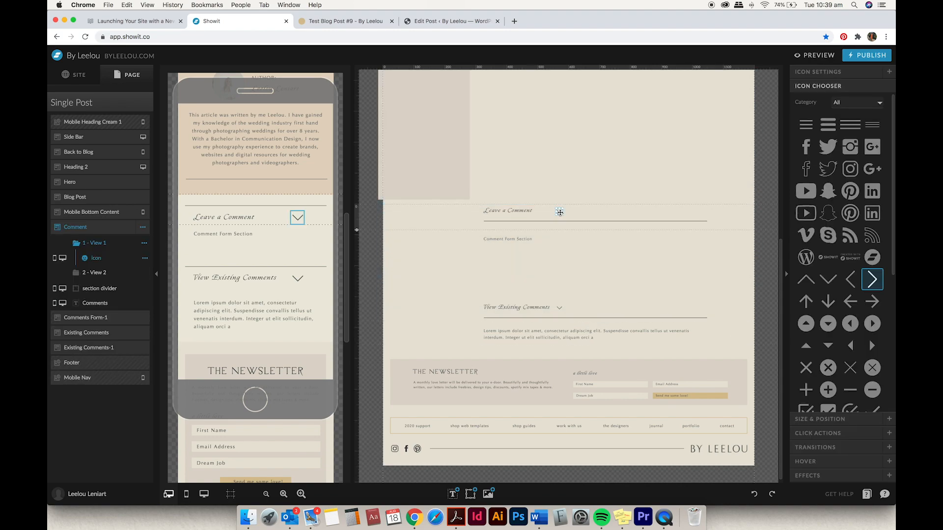
pyautogui.click(806, 434)
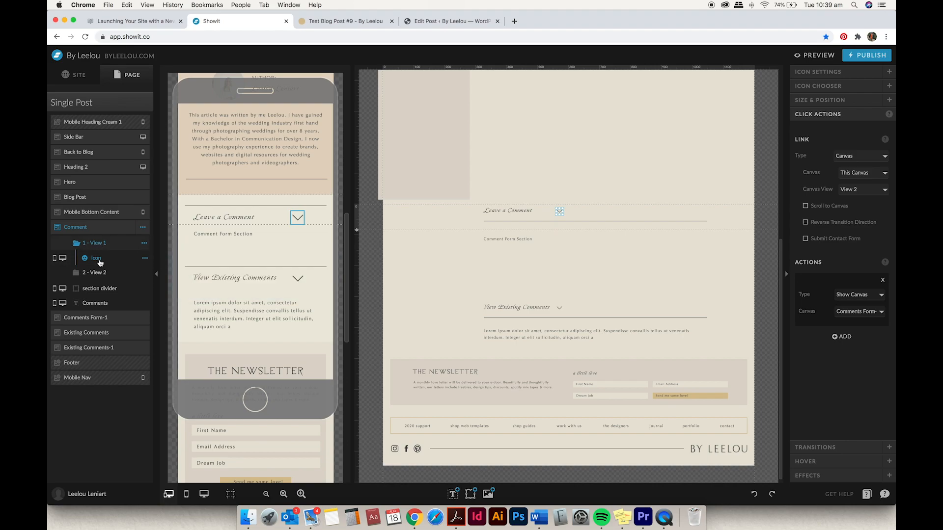
pyautogui.click(98, 274)
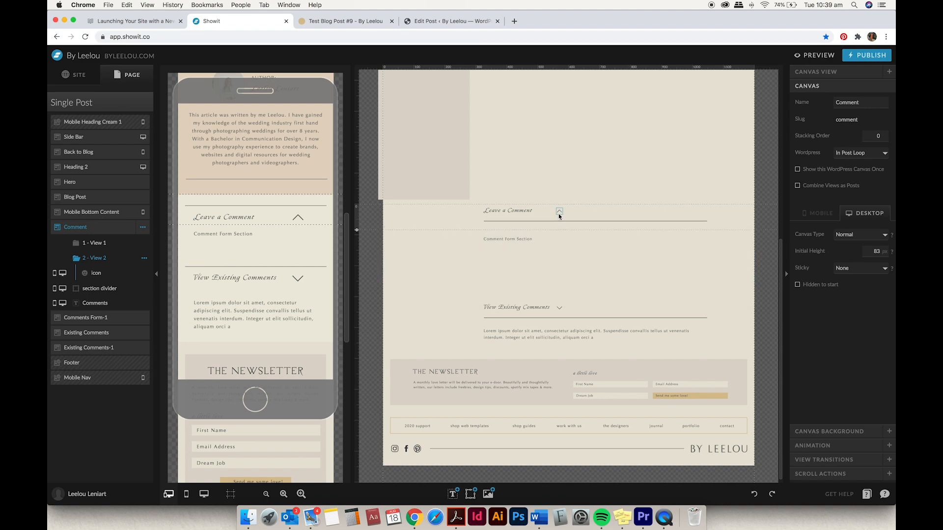
pyautogui.click(123, 246)
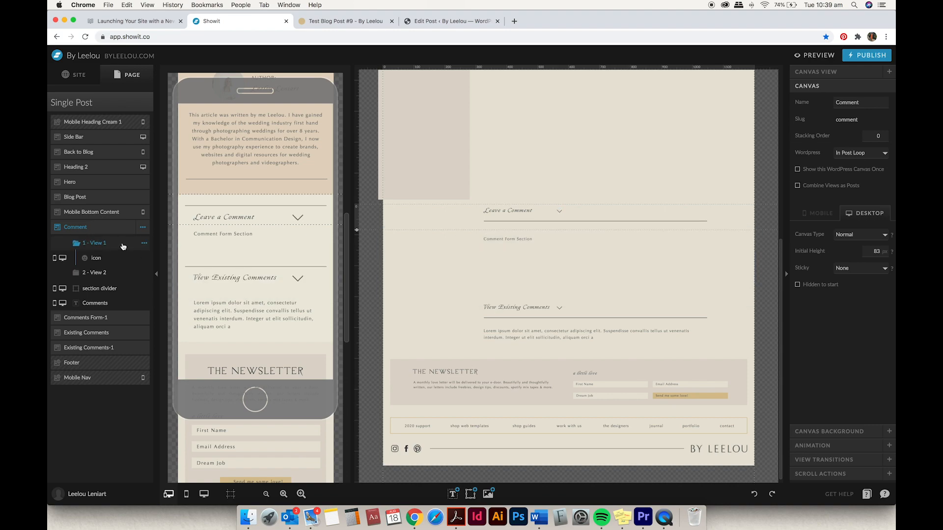
pyautogui.click(559, 211)
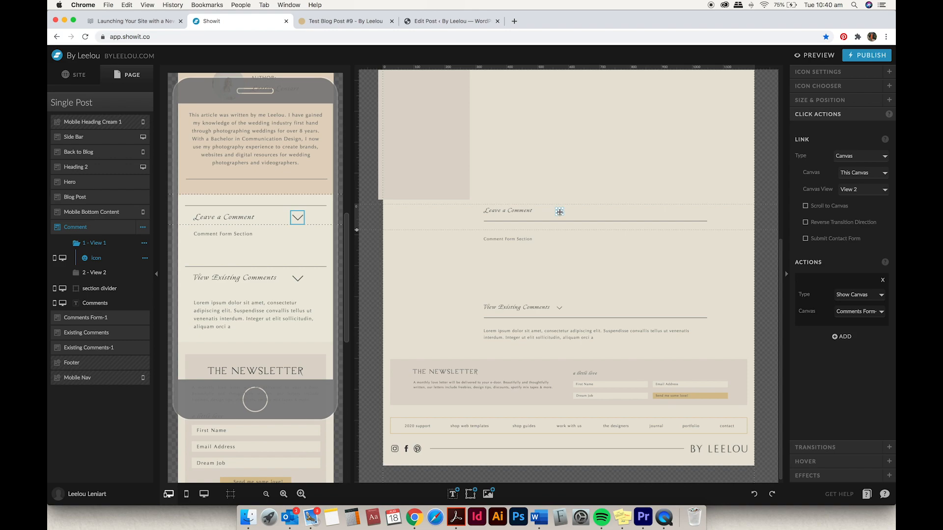
pyautogui.click(116, 275)
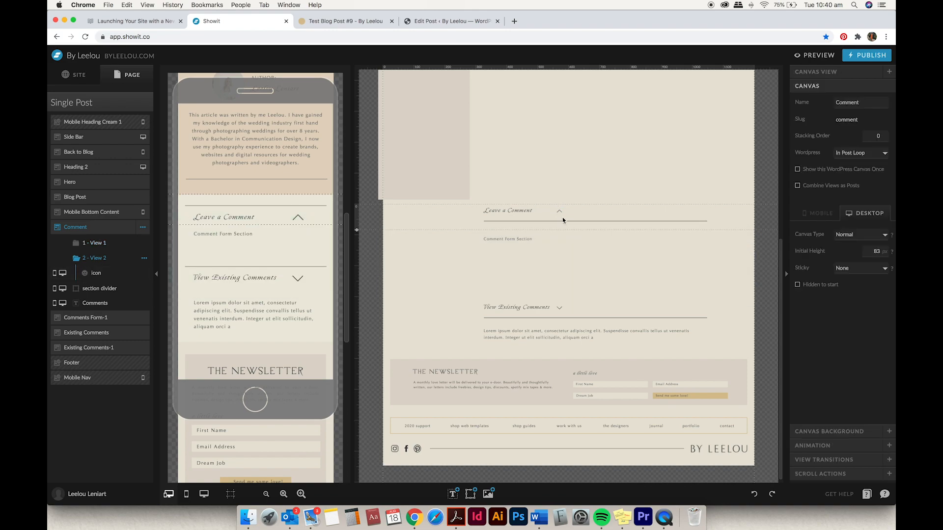
# Inspect the click actions of the View Existing Comments arrow icons in both views of the Existing Comments canvas
pyautogui.click(579, 313)
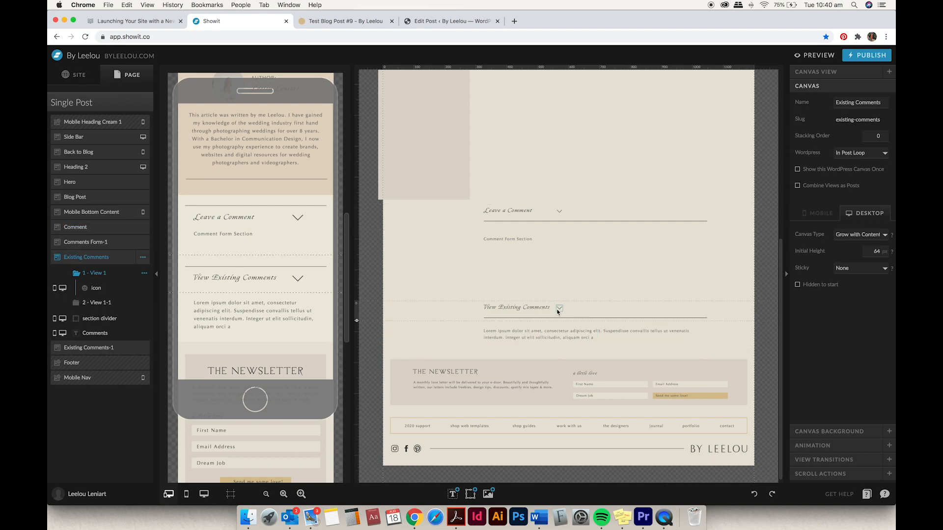
pyautogui.click(559, 309)
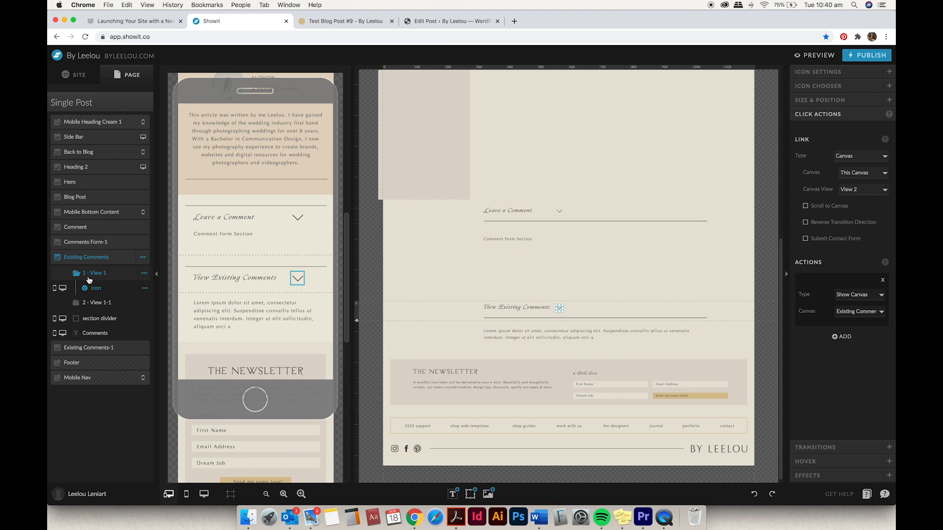
pyautogui.click(99, 303)
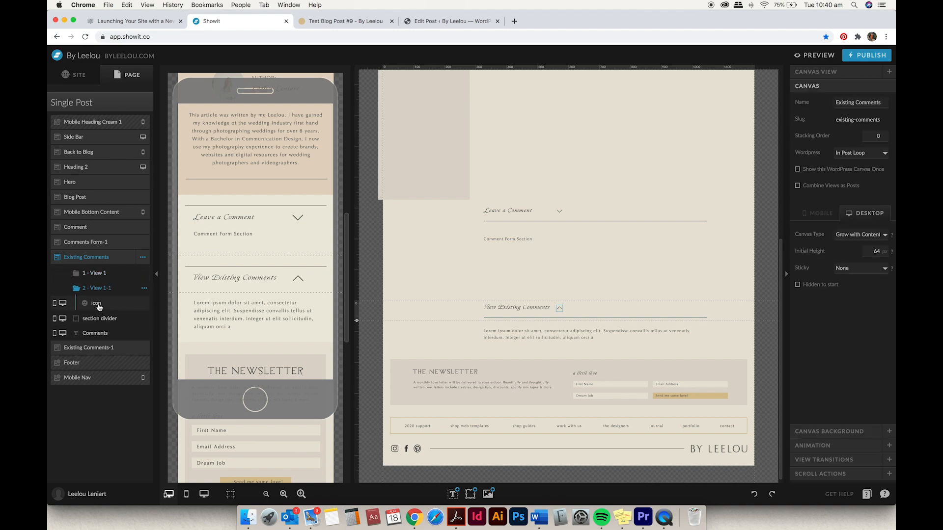
pyautogui.click(559, 312)
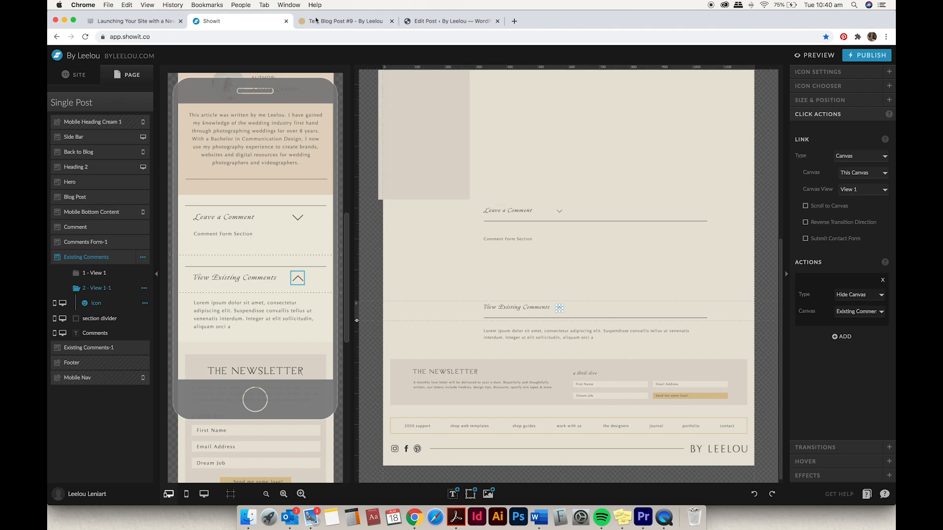
# Test opening and closing both comment sections on the live post, and return to the Single Post template in Showit
pyautogui.click(334, 21)
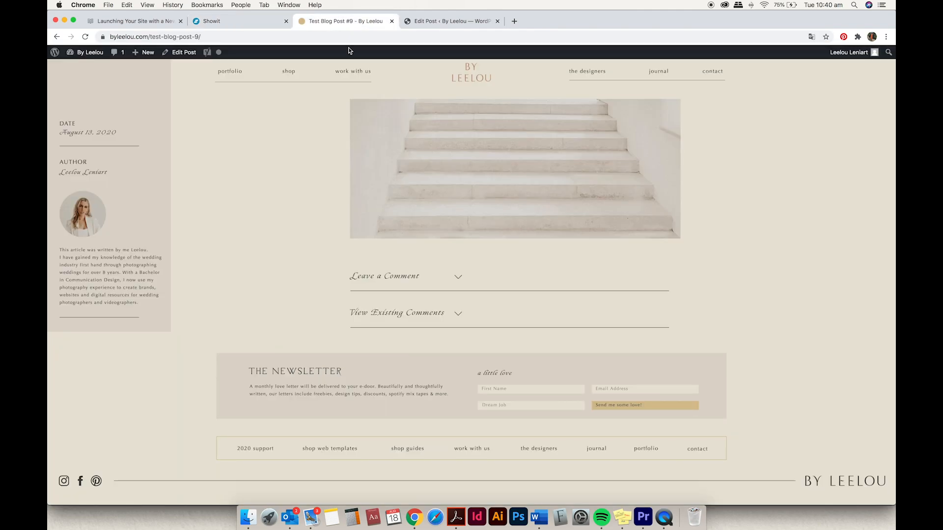
pyautogui.click(460, 279)
pyautogui.scroll(-1, 500, 294)
pyautogui.scroll(-2, 500, 295)
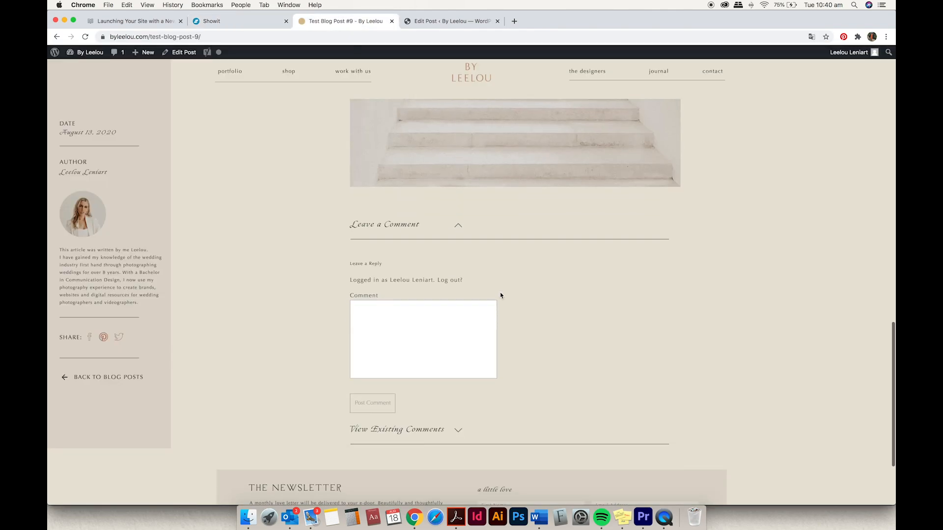
pyautogui.click(454, 229)
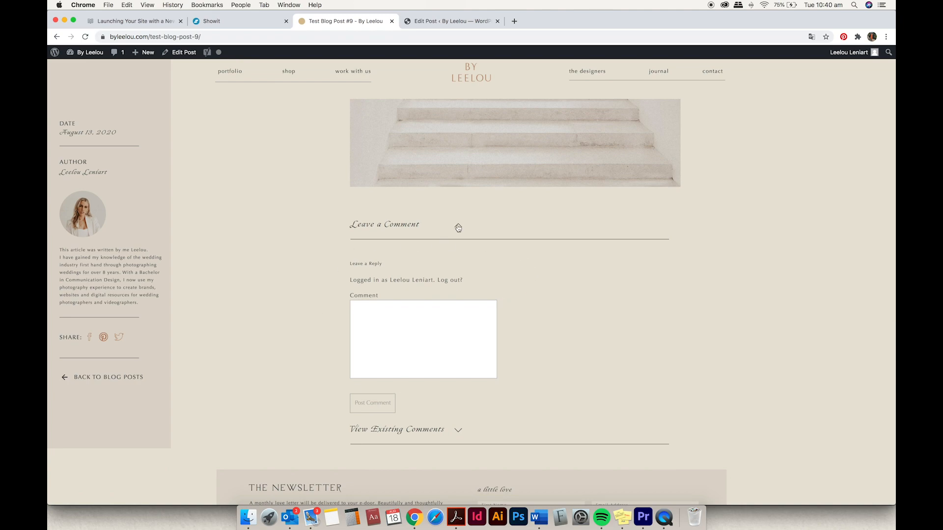
pyautogui.click(459, 315)
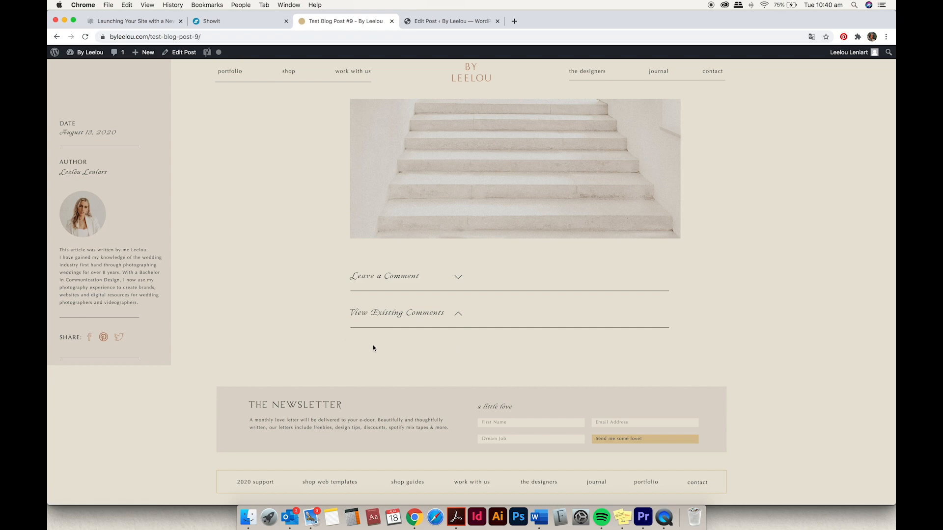
pyautogui.click(458, 314)
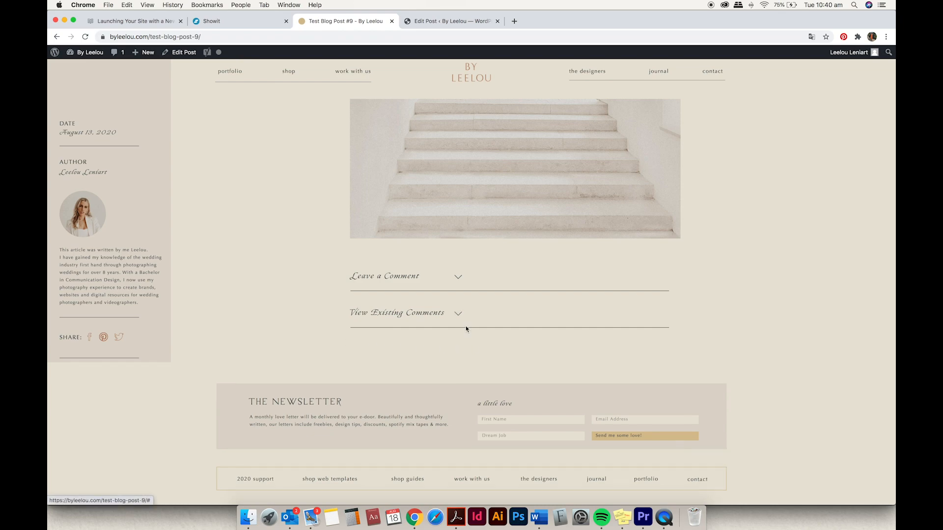
pyautogui.click(231, 22)
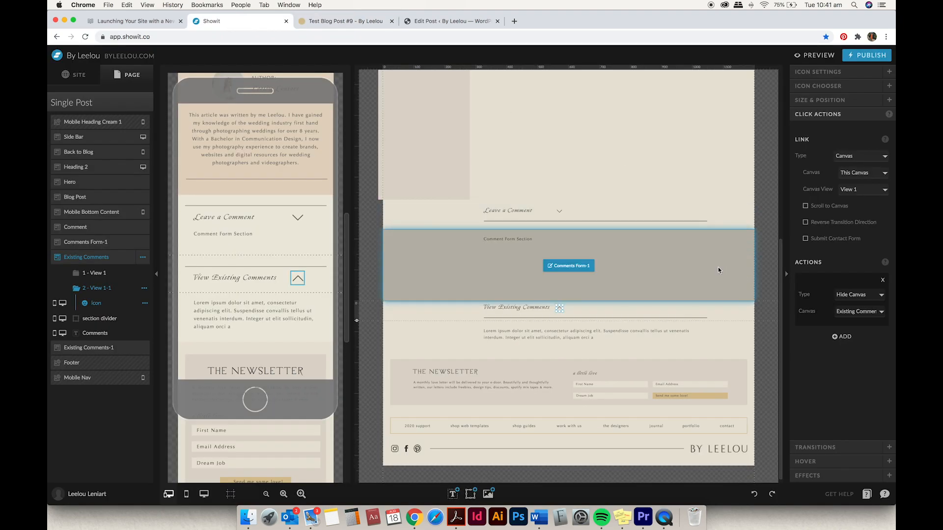
# Select the Comment Form placeholder in the Comments Form-1 canvas and expand Leave a Comment on the live test blog post
pyautogui.click(718, 267)
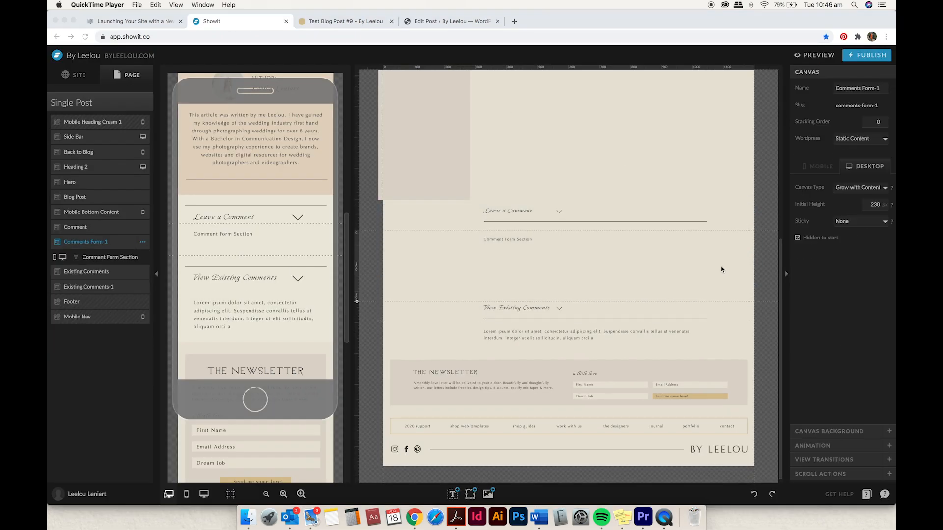
pyautogui.click(504, 243)
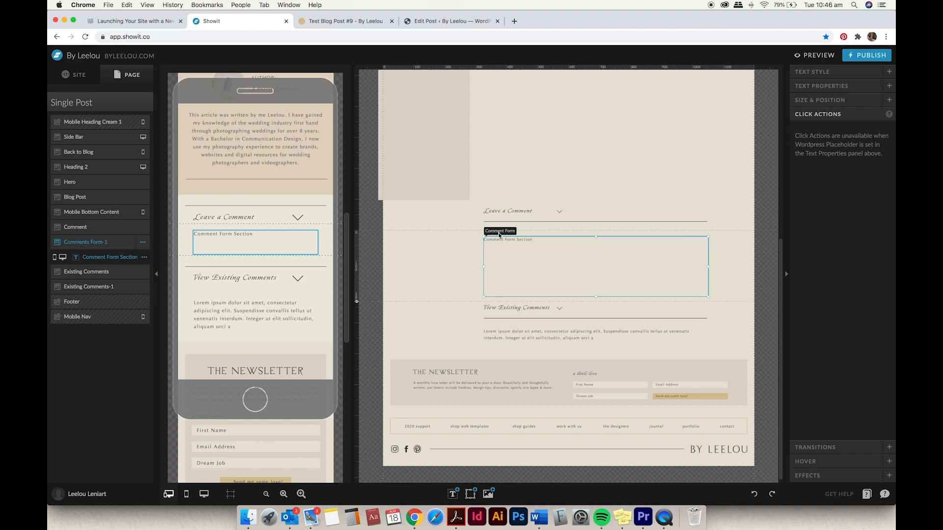
pyautogui.hotkey('ctrl', 'Tab')
pyautogui.click(458, 277)
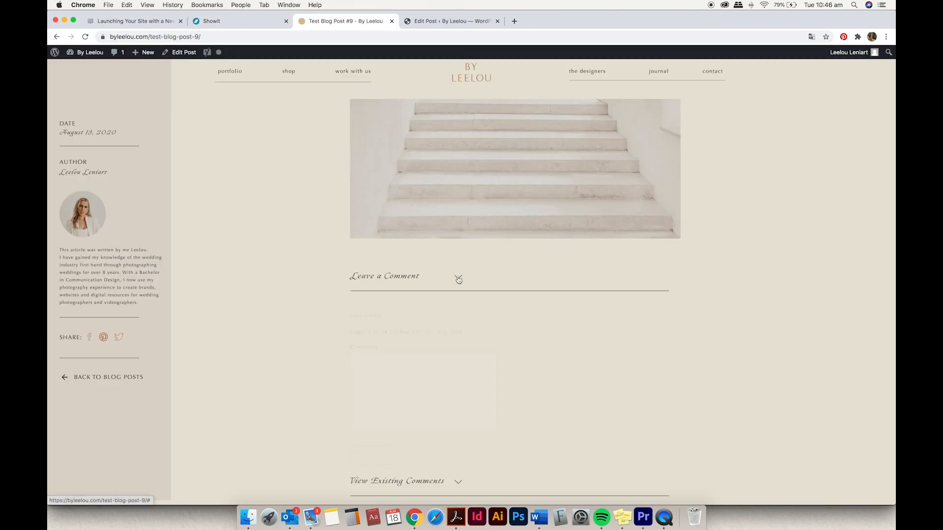
pyautogui.scroll(-2, 550, 373)
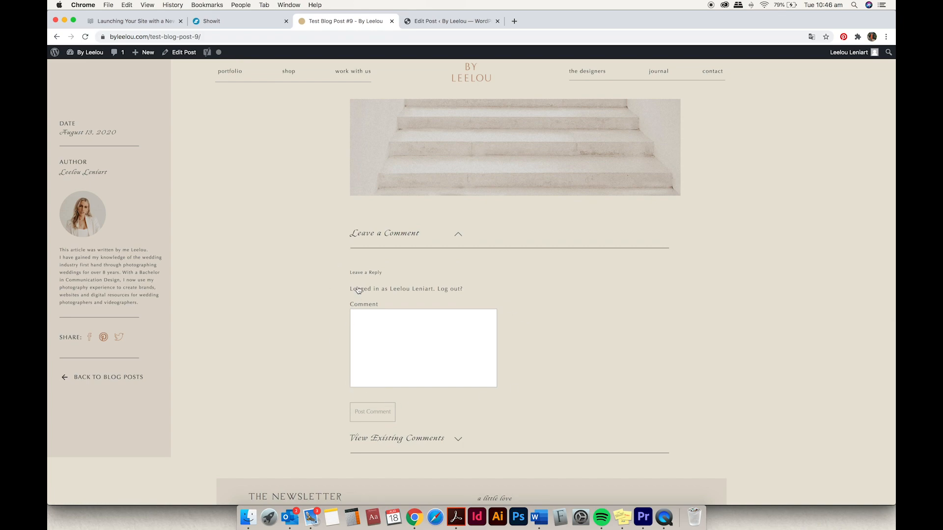
# Return to the Showit editor and select the Post Comments placeholder in the Existing Comments-1 canvas
pyautogui.click(239, 25)
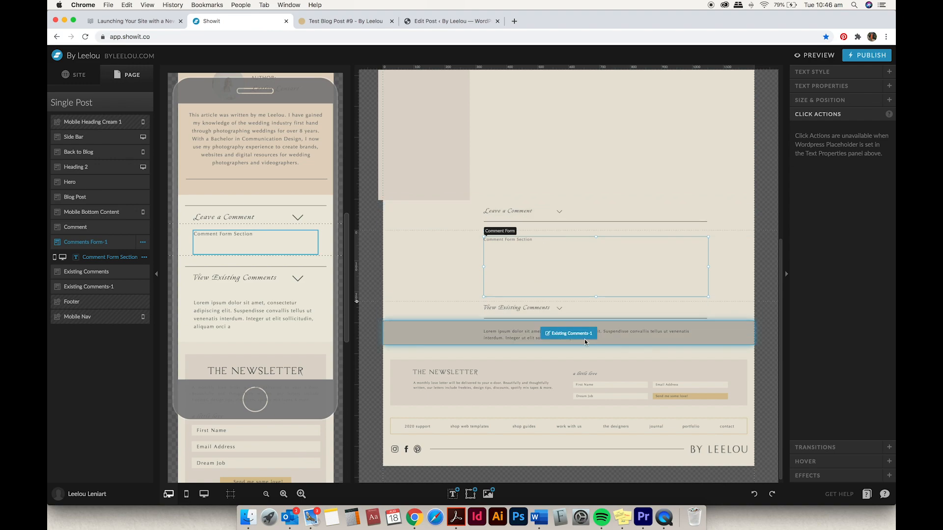
pyautogui.click(569, 331)
pyautogui.click(553, 333)
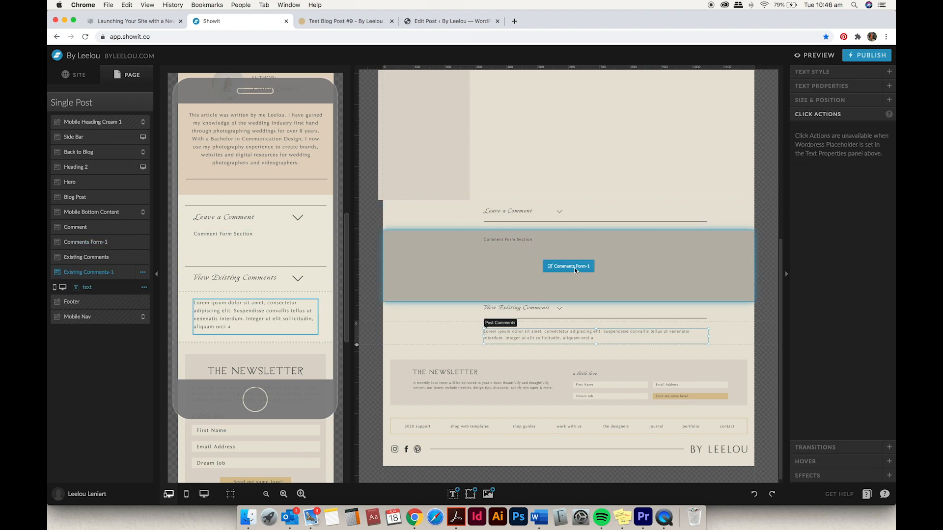
# Examine the Post Date placeholder in the desktop side bar and the settings of the Hero canvas
pyautogui.scroll(10, 574, 267)
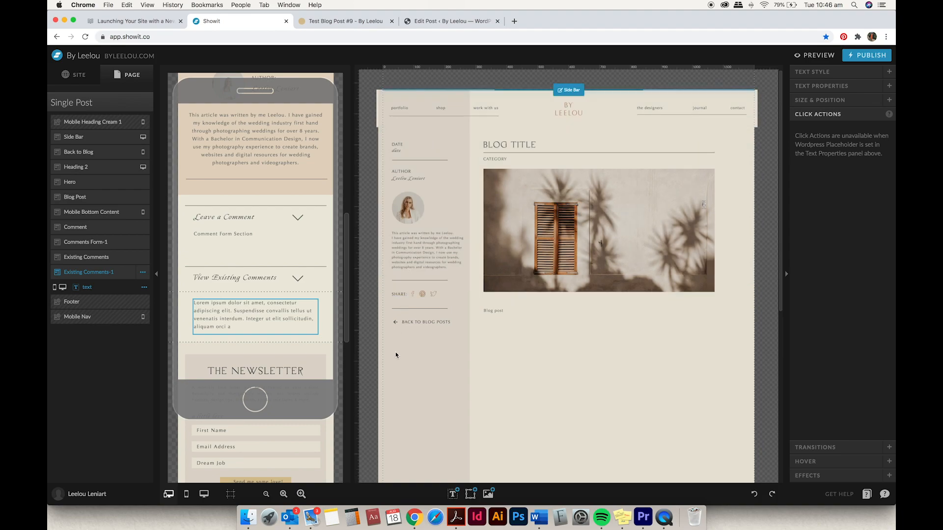
pyautogui.scroll(-3, 398, 351)
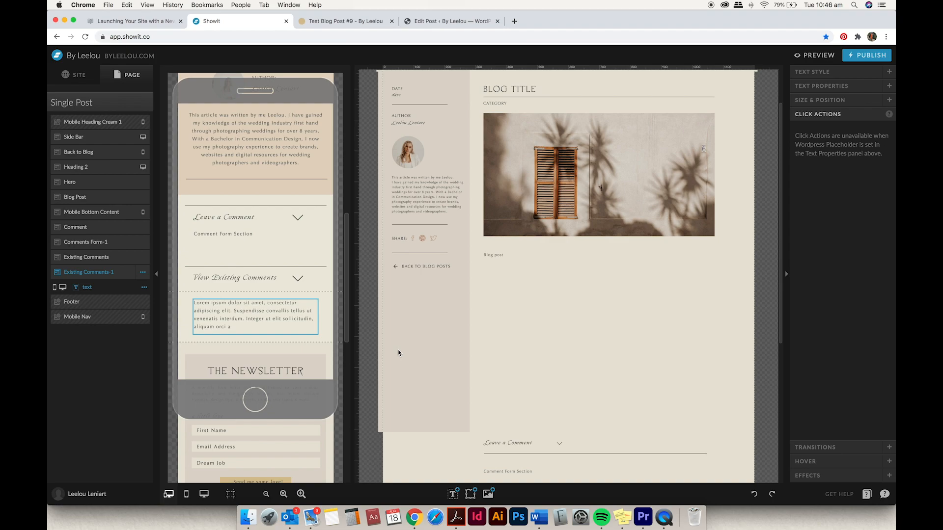
pyautogui.click(401, 97)
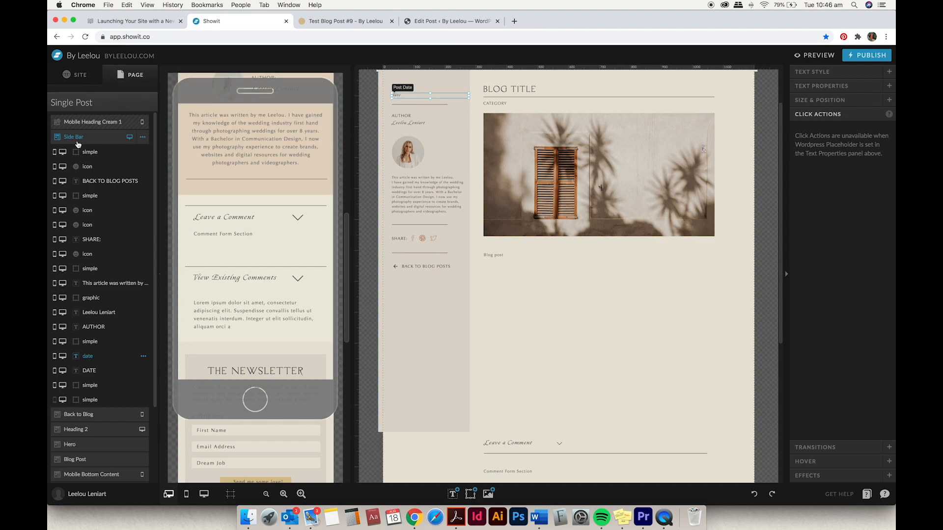
pyautogui.scroll(2, 412, 110)
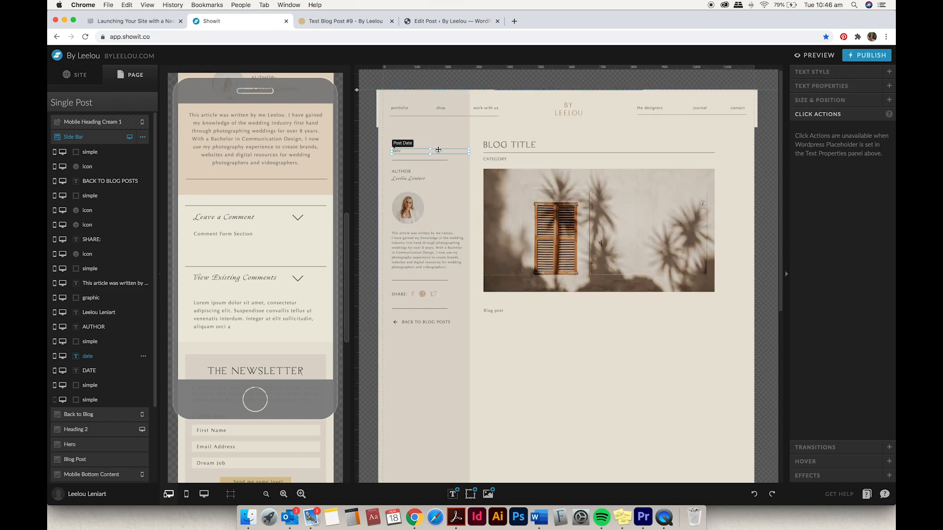
pyautogui.click(494, 132)
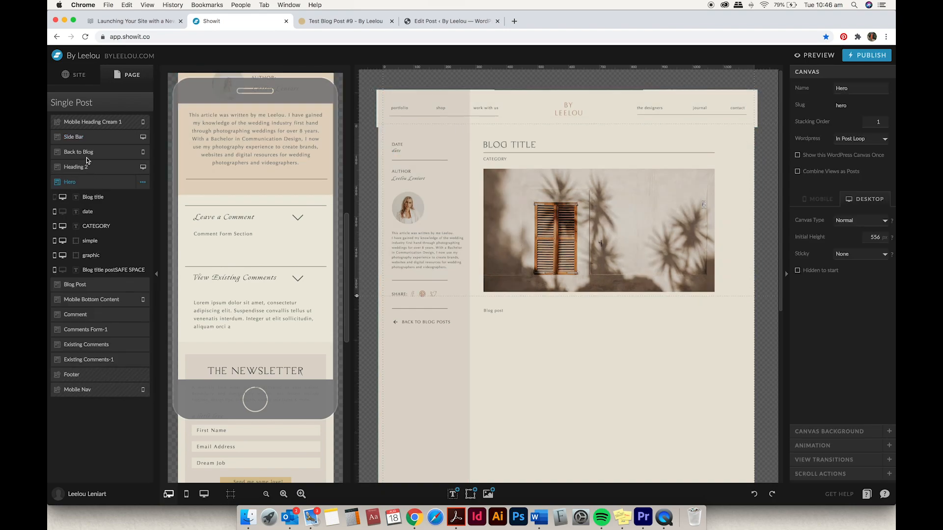
# Examine the Side Bar canvas's sticky settings and the tall background rectangle that runs down the blog post layout
pyautogui.click(78, 141)
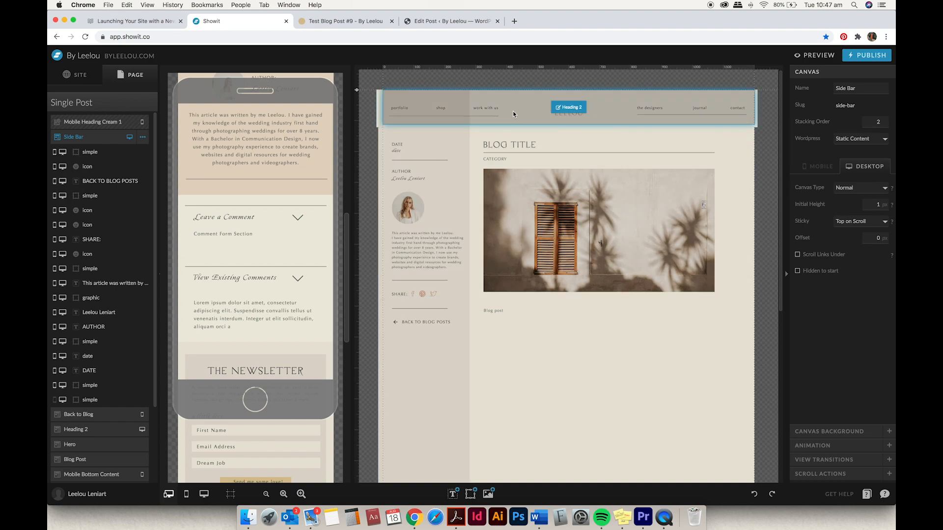
pyautogui.scroll(-4, 519, 160)
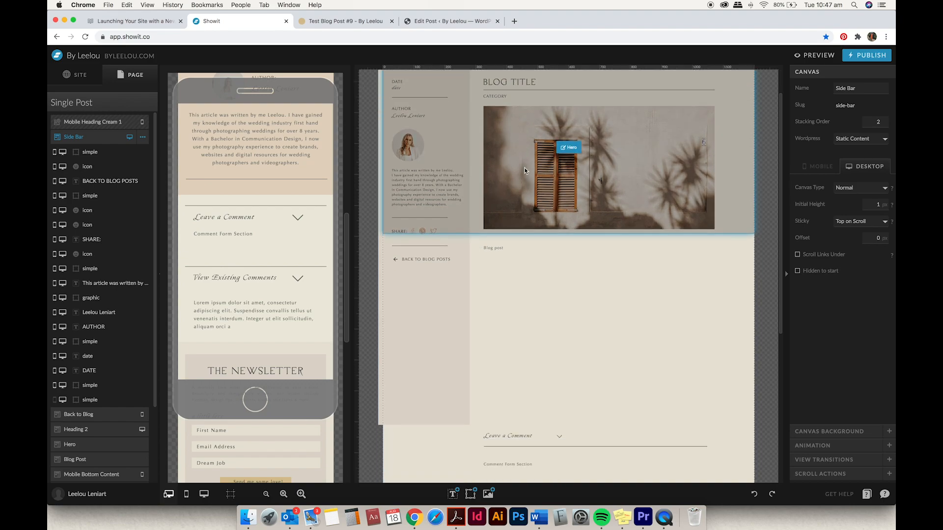
pyautogui.scroll(-4, 529, 253)
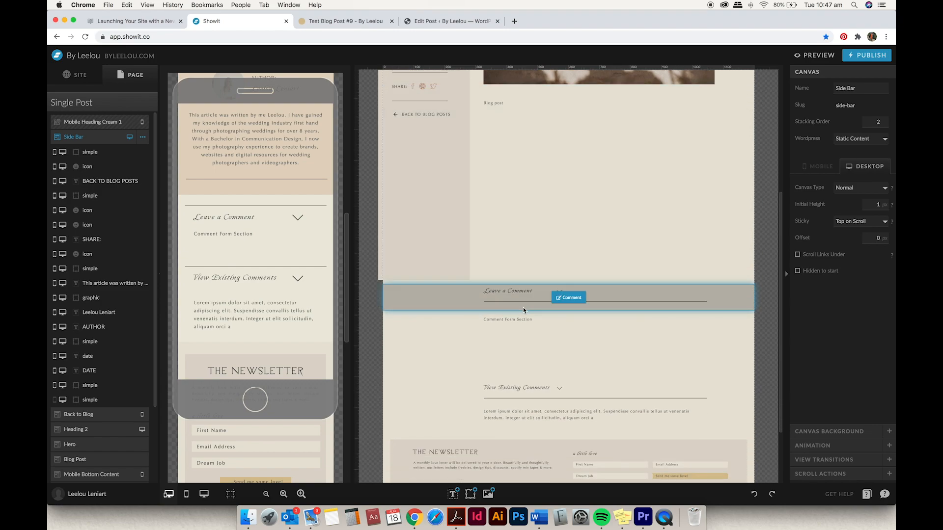
pyautogui.scroll(8, 520, 305)
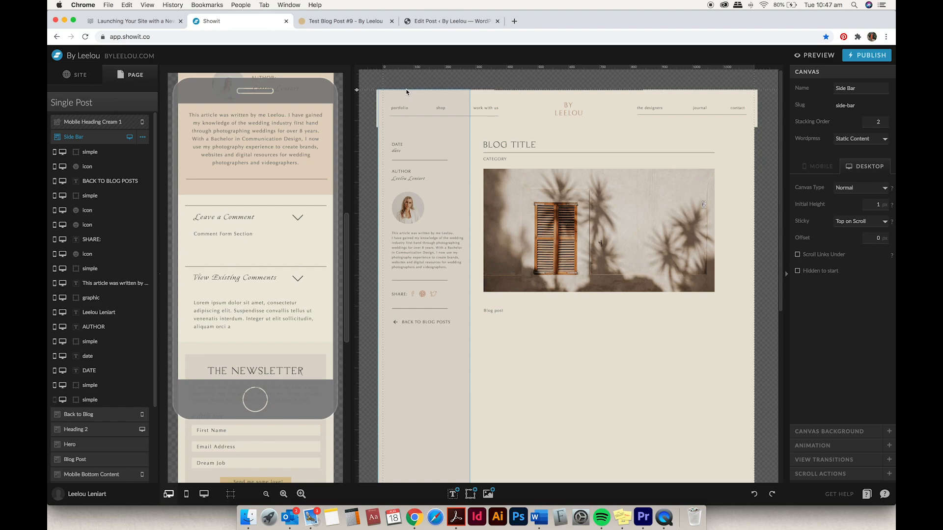
pyautogui.click(383, 98)
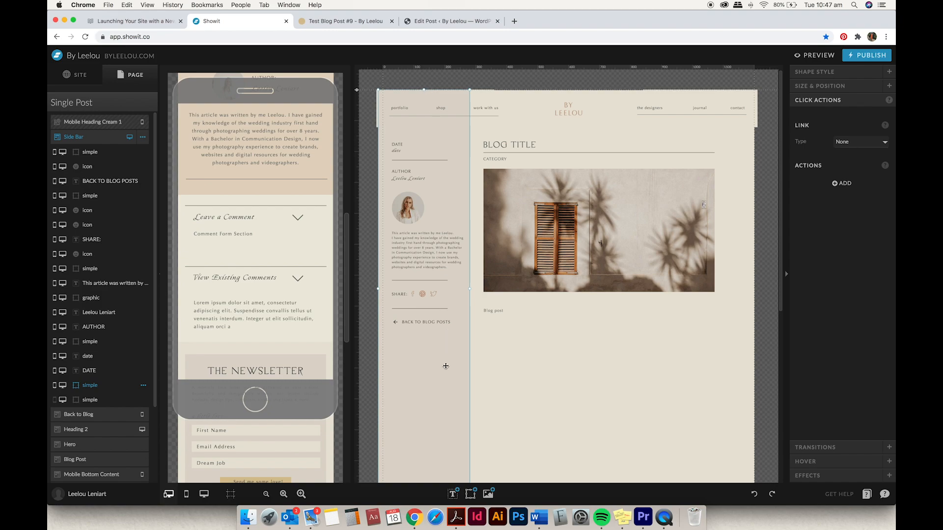
# Add a trial rectangle to the Side Bar canvas over the hero image, and delete it
pyautogui.moveTo(471, 493)
pyautogui.click(469, 435)
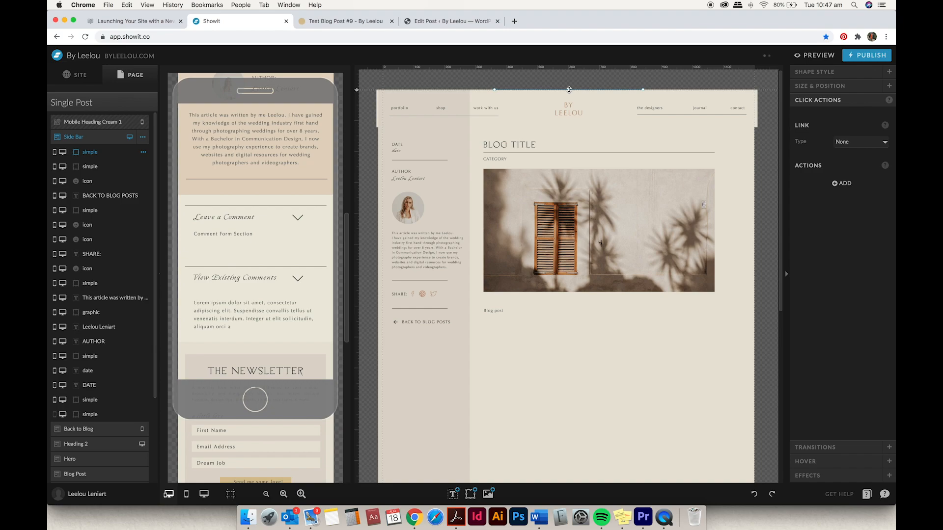
pyautogui.moveTo(568, 90); pyautogui.dragTo(543, 215)
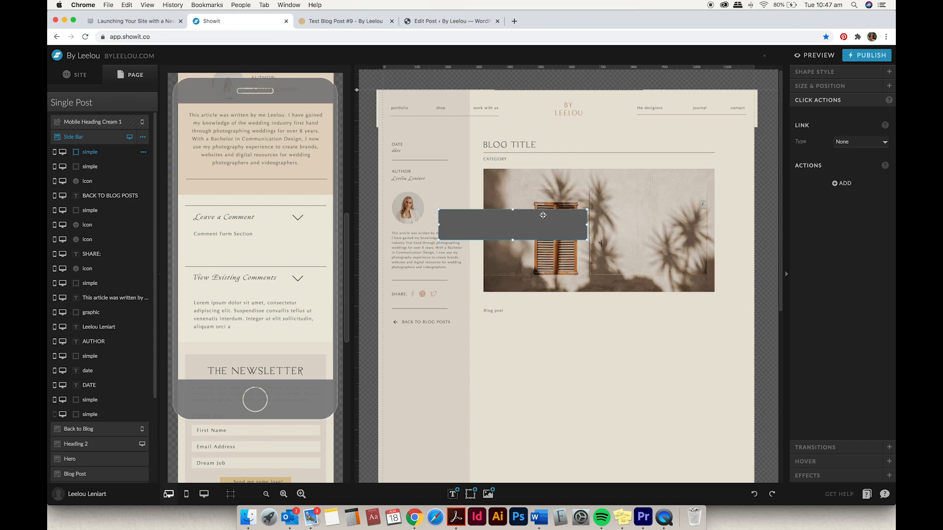
pyautogui.moveTo(542, 217)
pyautogui.mouseDown()
pyautogui.moveTo(584, 147)
pyautogui.moveTo(600, 97)
pyautogui.moveTo(533, 212)
pyautogui.mouseUp()
pyautogui.press('Delete')
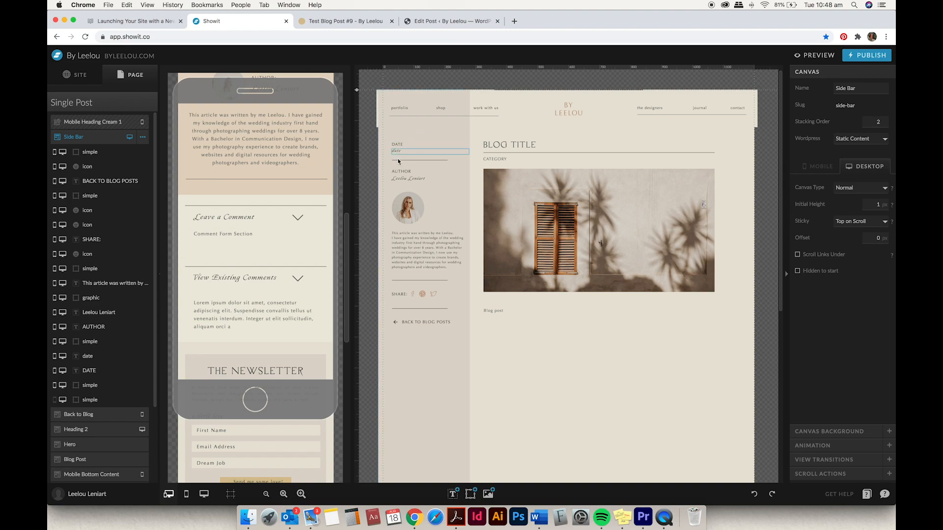
# Inspect the side bar's author name, portrait, bio text, SHARE label and Facebook icon
pyautogui.click(401, 179)
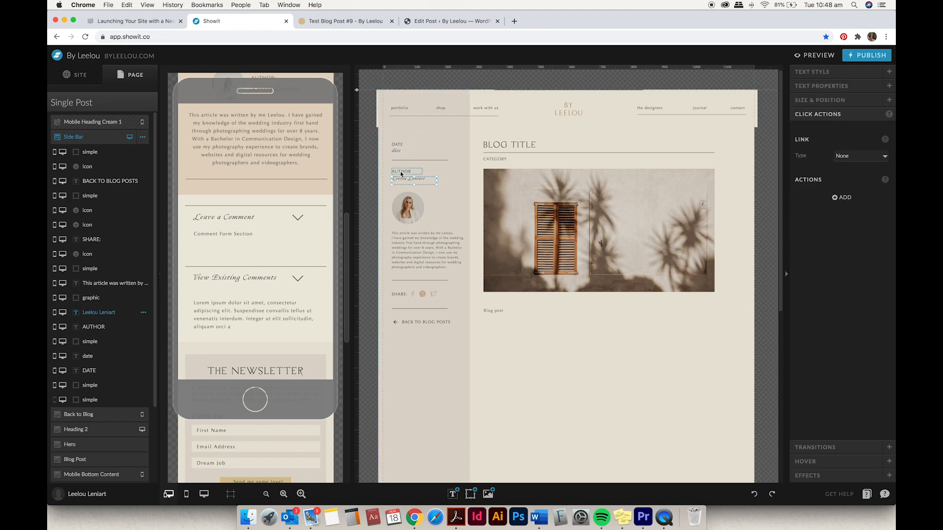
pyautogui.click(409, 210)
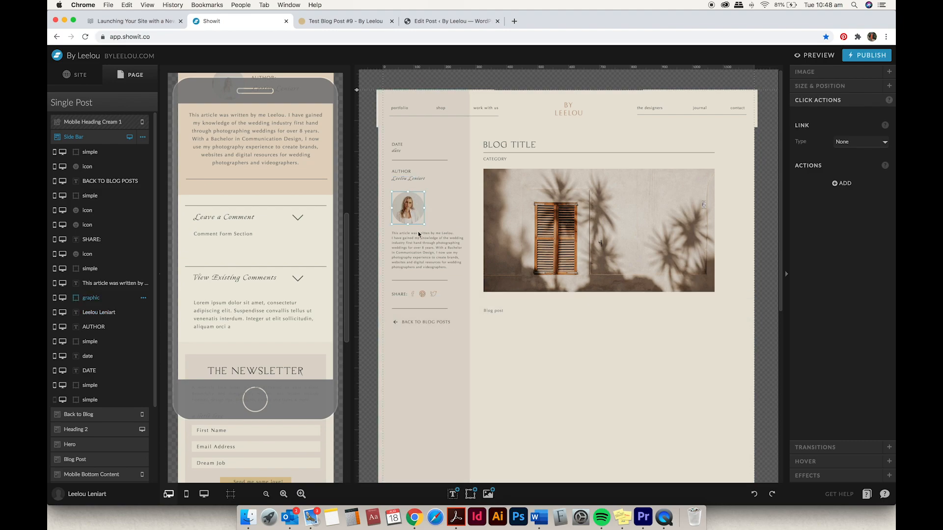
pyautogui.click(421, 245)
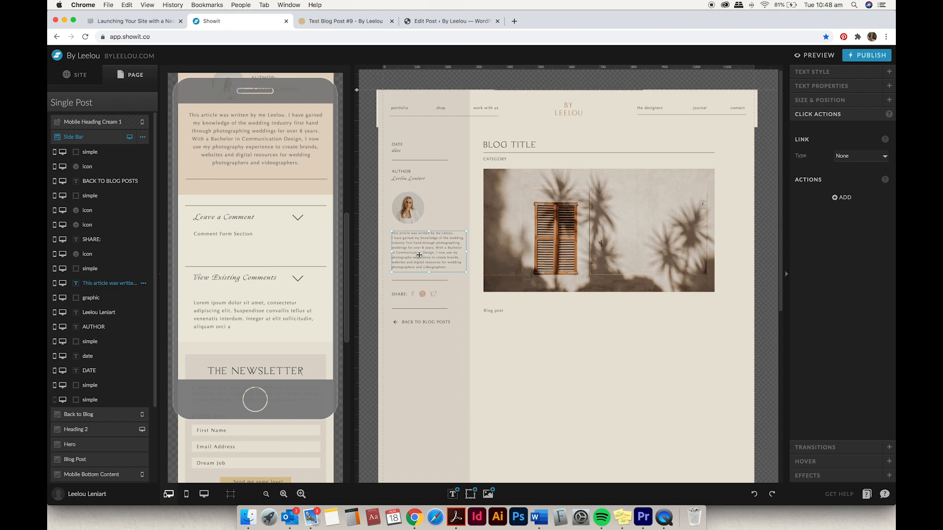
pyautogui.click(399, 294)
pyautogui.click(414, 294)
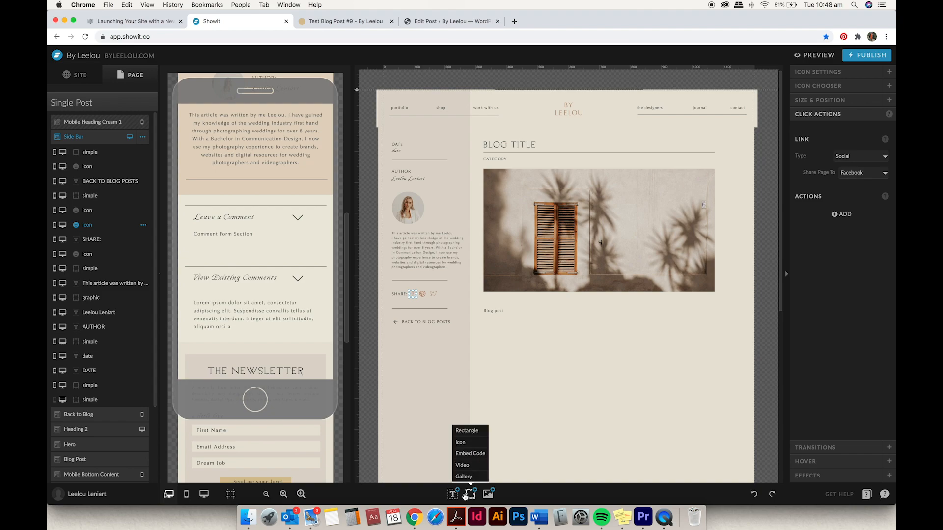
# Add a trial icon beside the author portrait, browse its icon choices and settings, and delete it
pyautogui.click(465, 445)
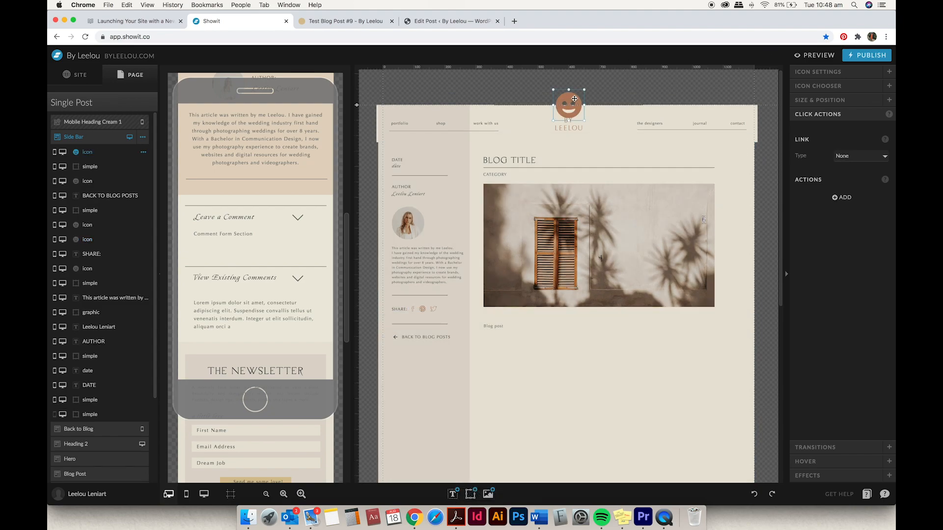
pyautogui.moveTo(582, 106); pyautogui.dragTo(475, 225)
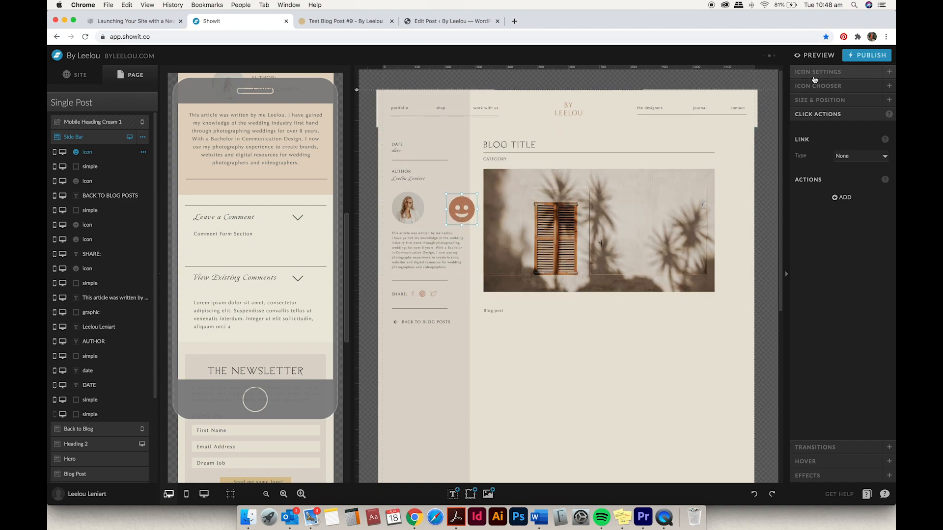
pyautogui.click(817, 72)
pyautogui.click(801, 406)
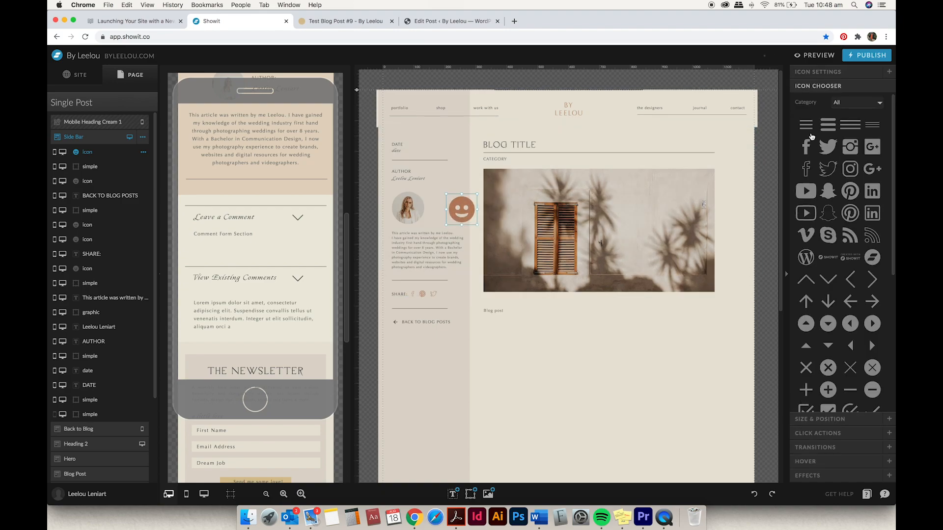
pyautogui.click(823, 73)
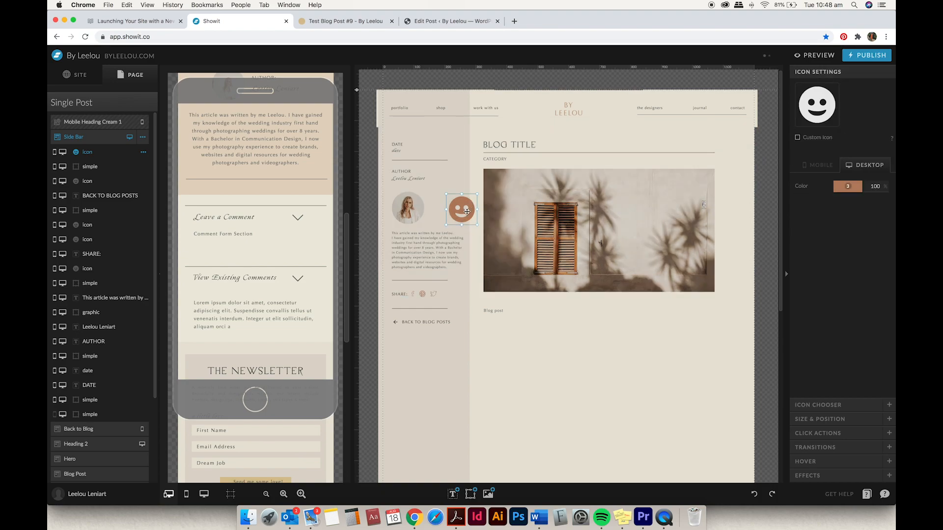
pyautogui.press('Delete')
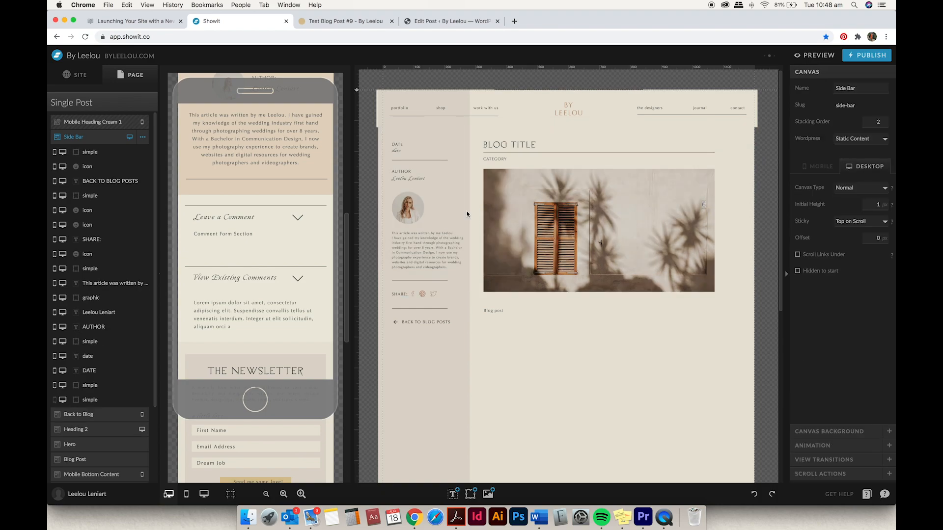
# Review the Facebook share icon's click action, including its Social link type and the Share Page To options
pyautogui.click(412, 294)
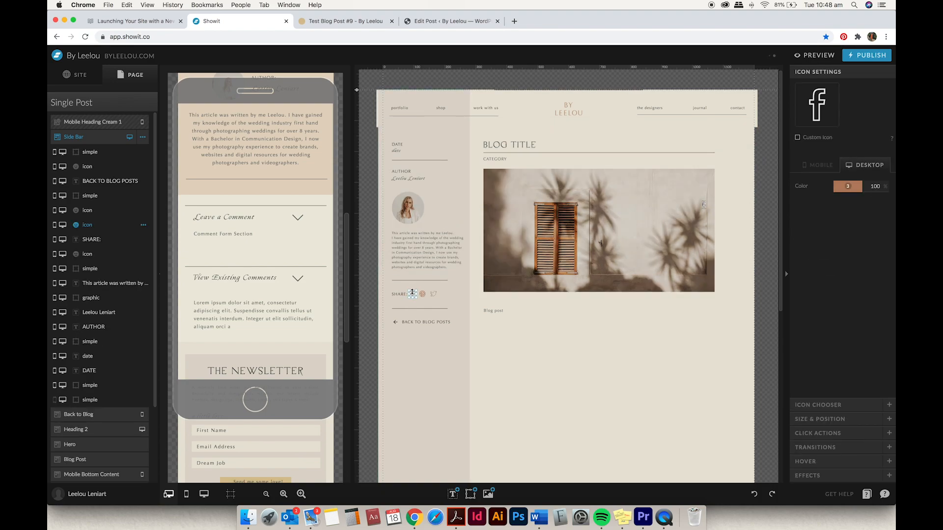
pyautogui.click(839, 434)
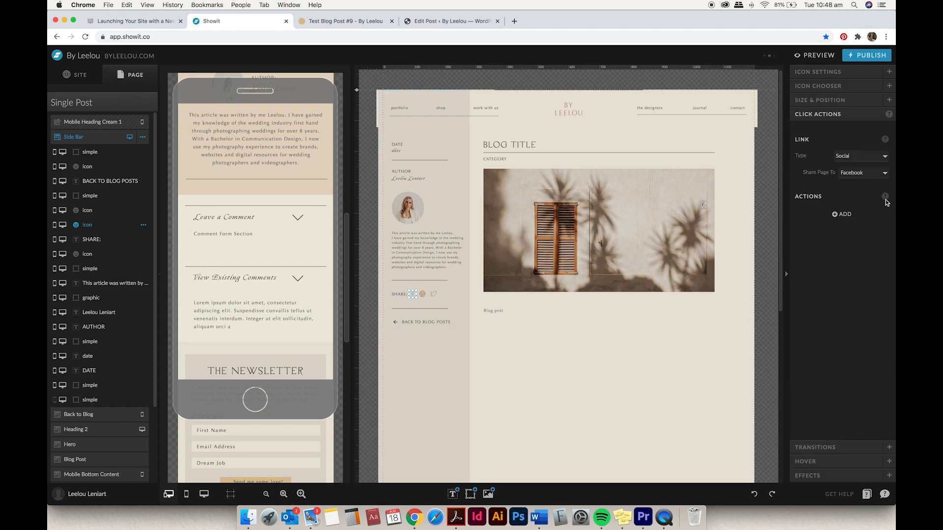
pyautogui.click(851, 158)
pyautogui.click(852, 160)
pyautogui.click(858, 173)
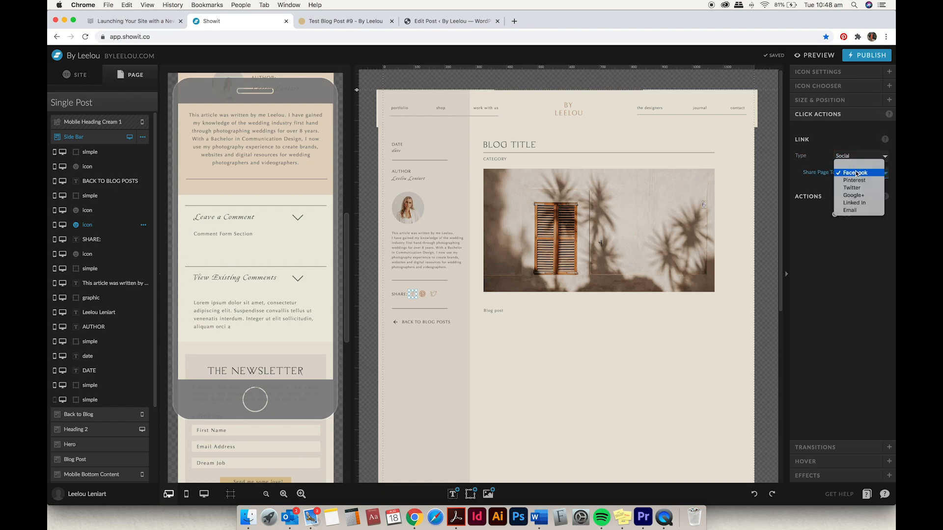
pyautogui.click(823, 185)
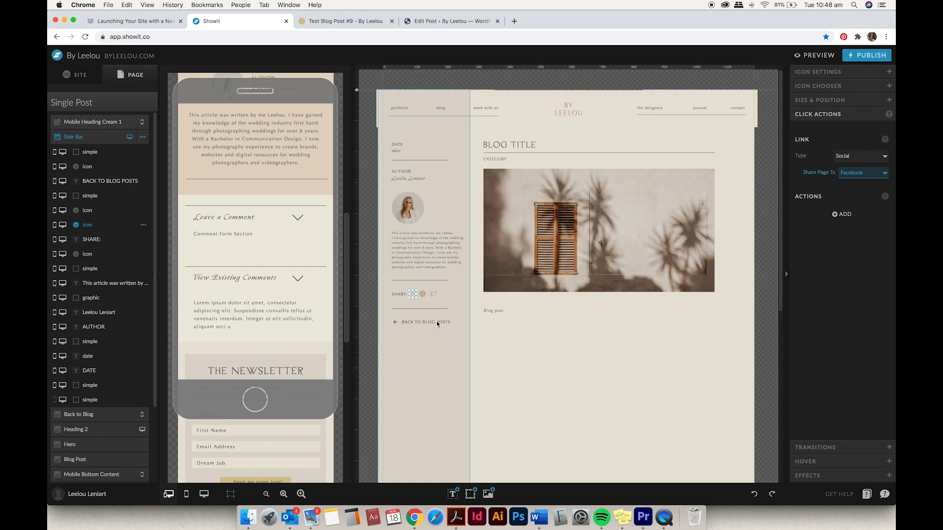
# Check the page link assigned to the BACK TO BLOG POSTS text and its arrow icon
pyautogui.click(407, 322)
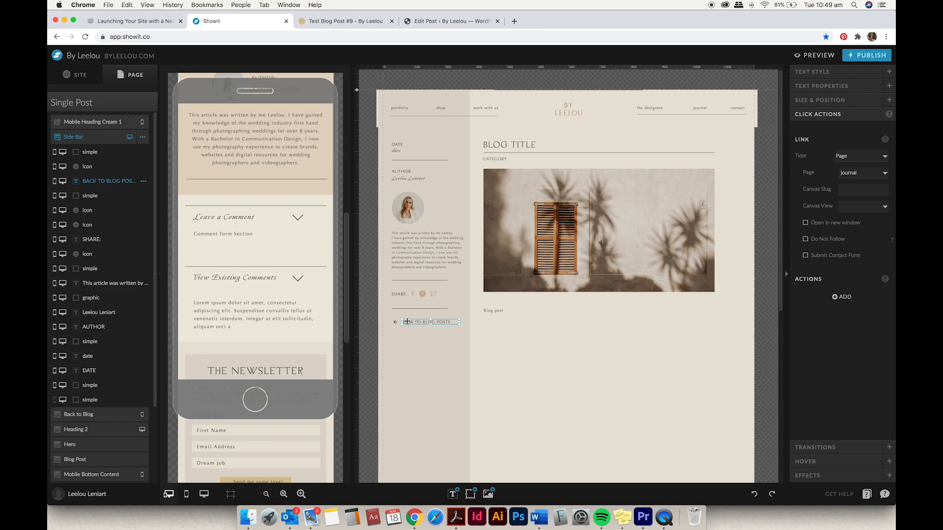
pyautogui.click(395, 323)
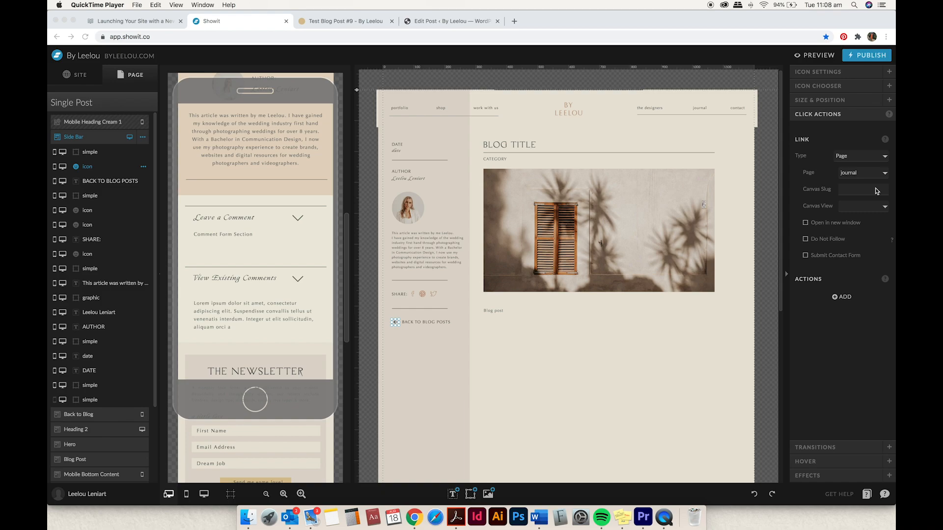
pyautogui.click(449, 140)
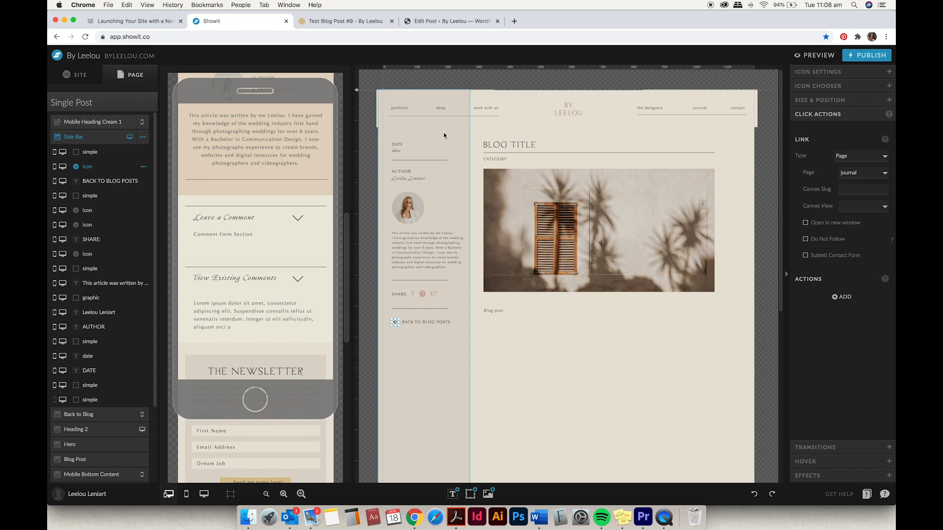
# Inspect the size and position settings of the side bar's DATE label, post date placeholder, author name, portrait and bio text
pyautogui.click(447, 131)
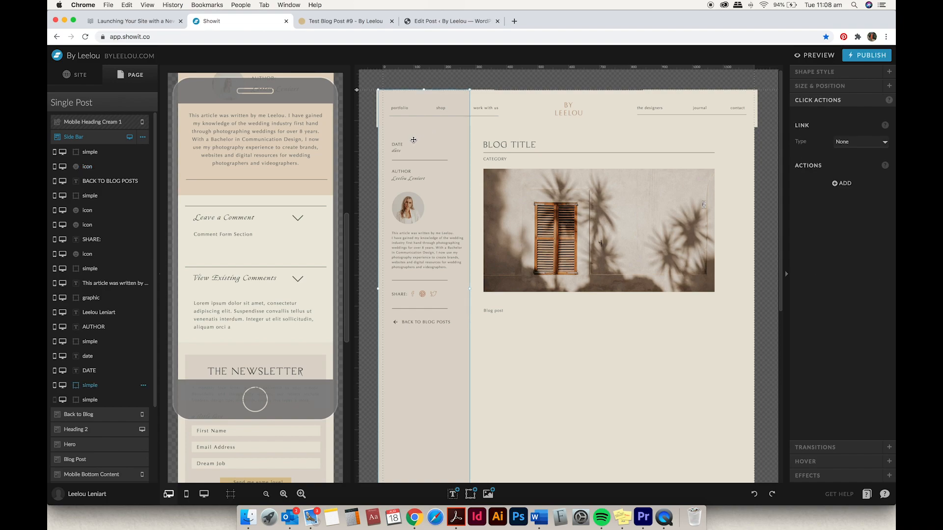
pyautogui.click(397, 146)
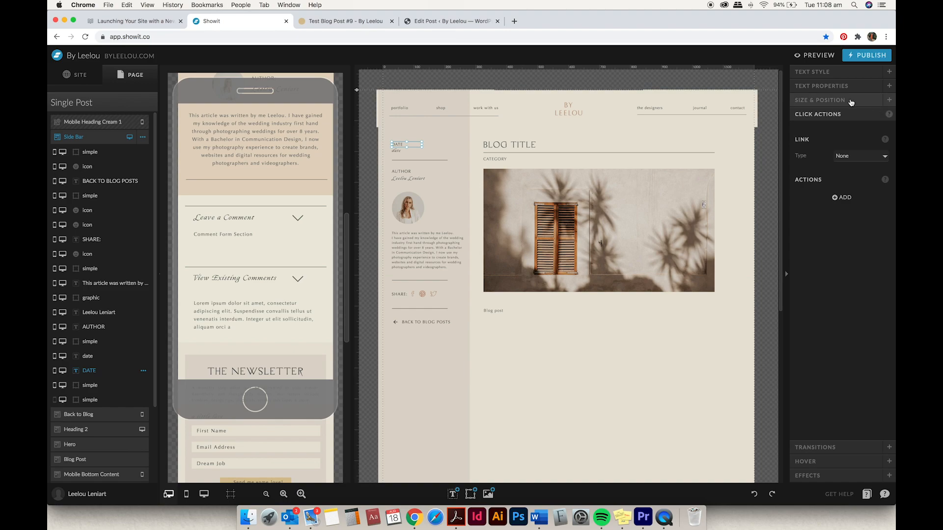
pyautogui.click(830, 101)
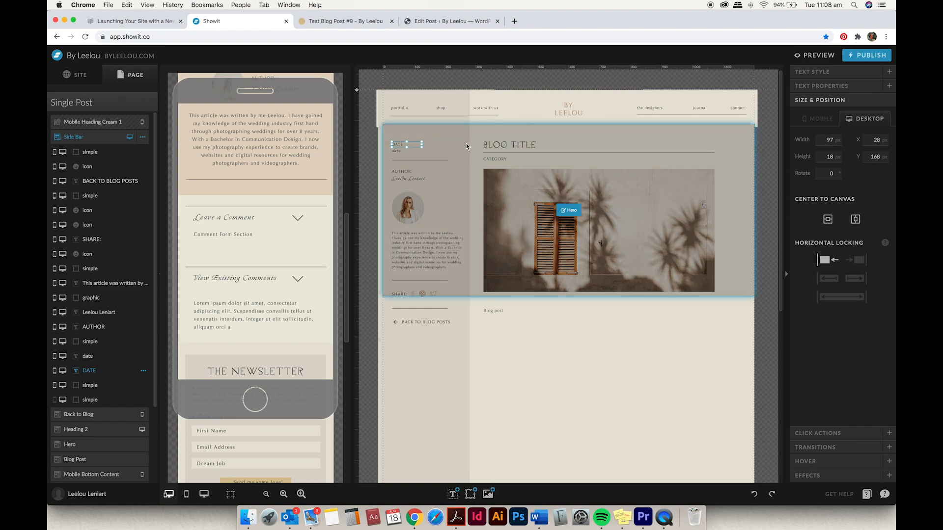
pyautogui.click(409, 154)
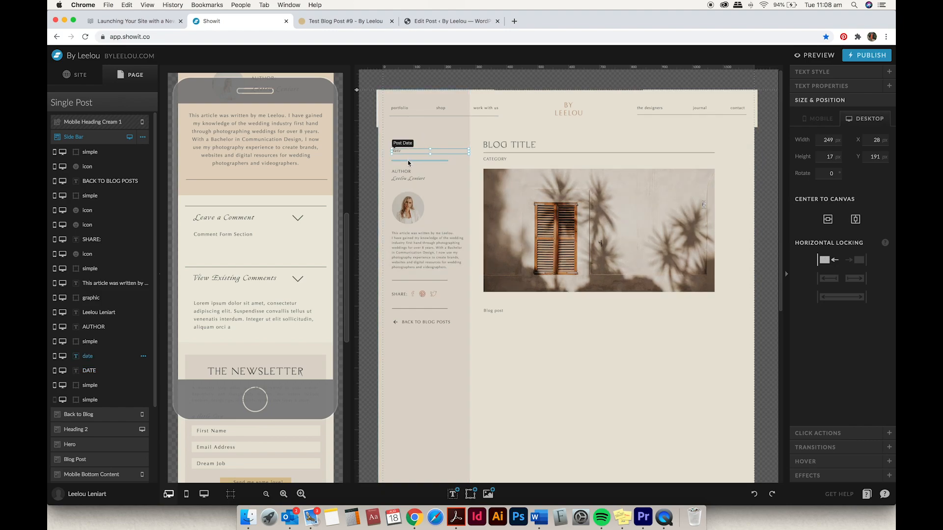
pyautogui.click(408, 160)
pyautogui.click(404, 171)
pyautogui.click(410, 179)
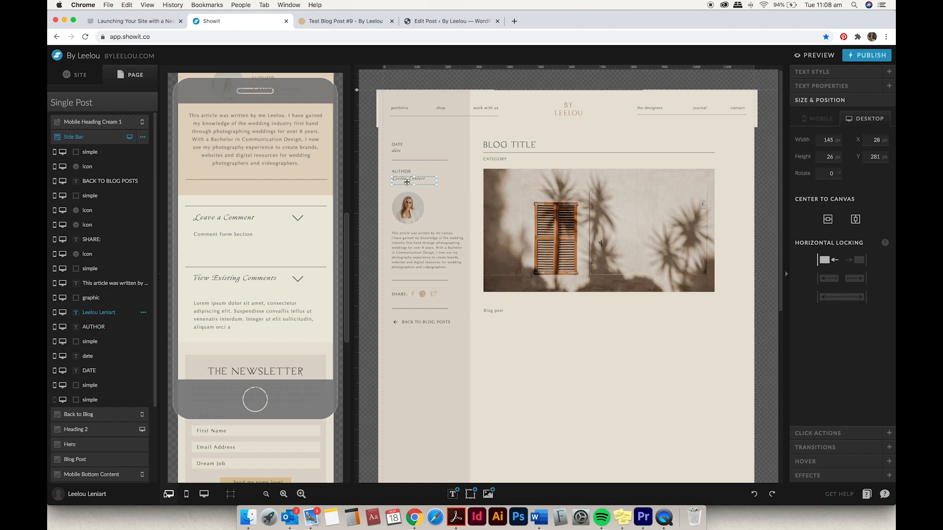
pyautogui.click(412, 198)
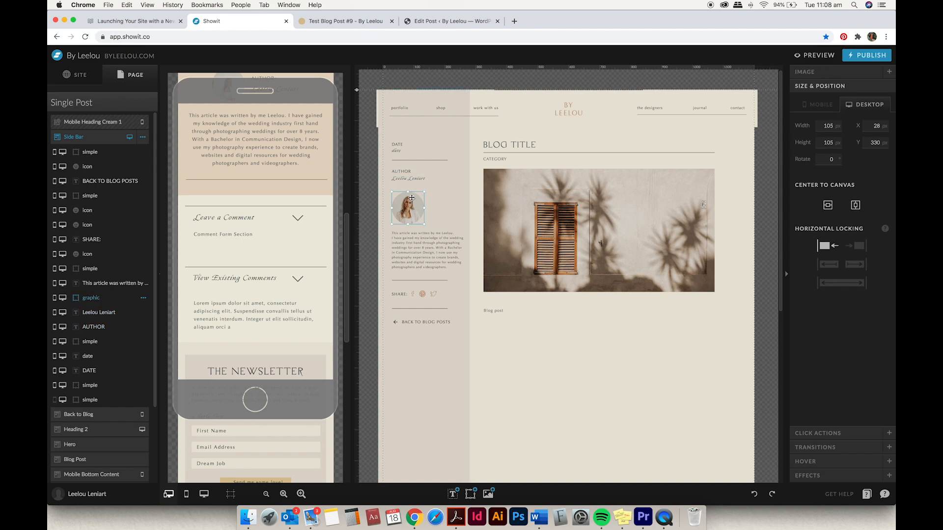
pyautogui.click(425, 240)
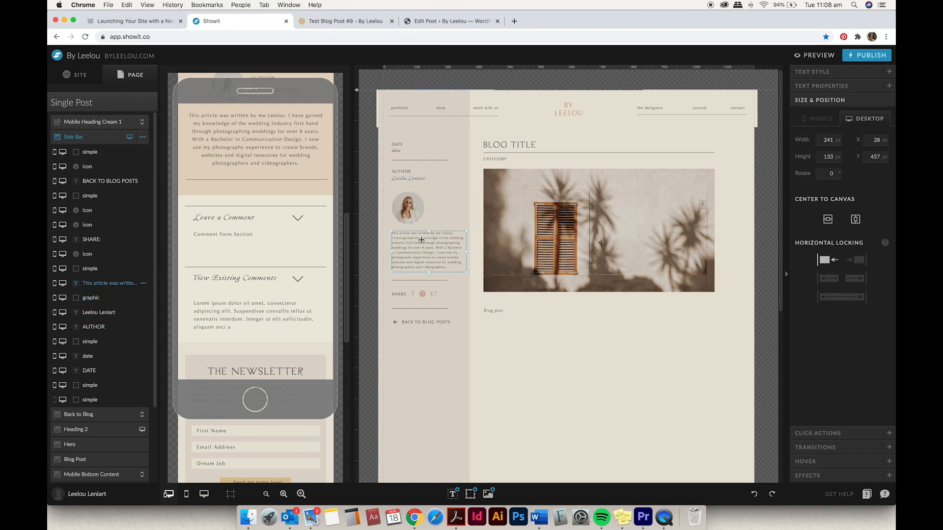
# Switch to the live Test Blog Post #9 and examine how its side bar behaves along the length of the article
pyautogui.click(353, 22)
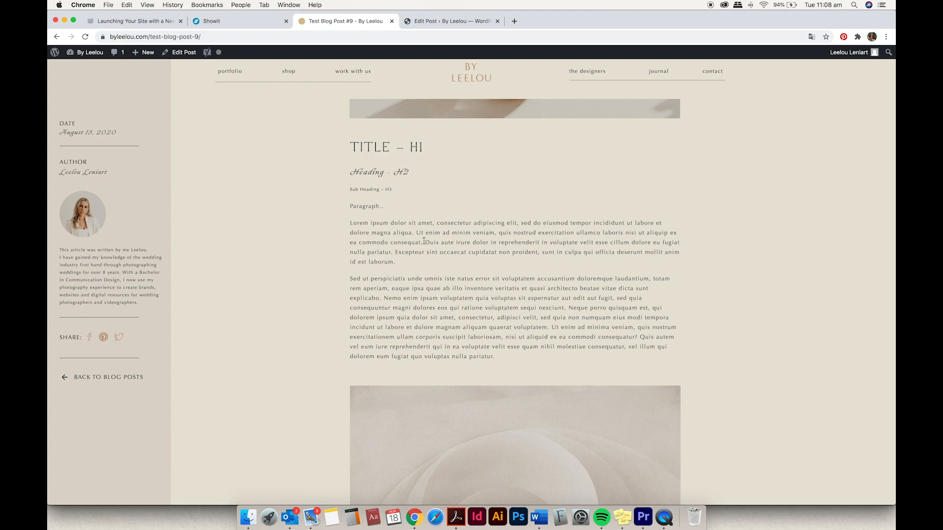
pyautogui.scroll(-1, 547, 268)
pyautogui.scroll(-10, 547, 268)
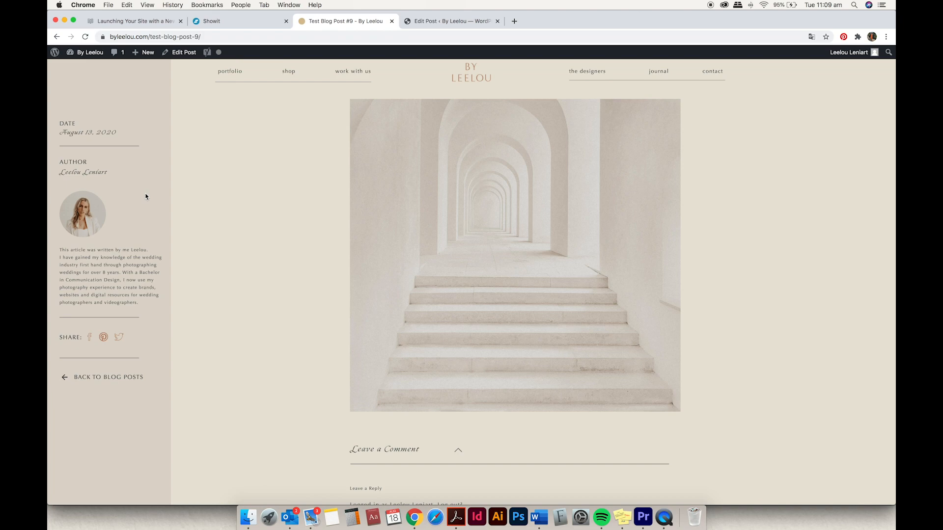
pyautogui.scroll(10, 365, 202)
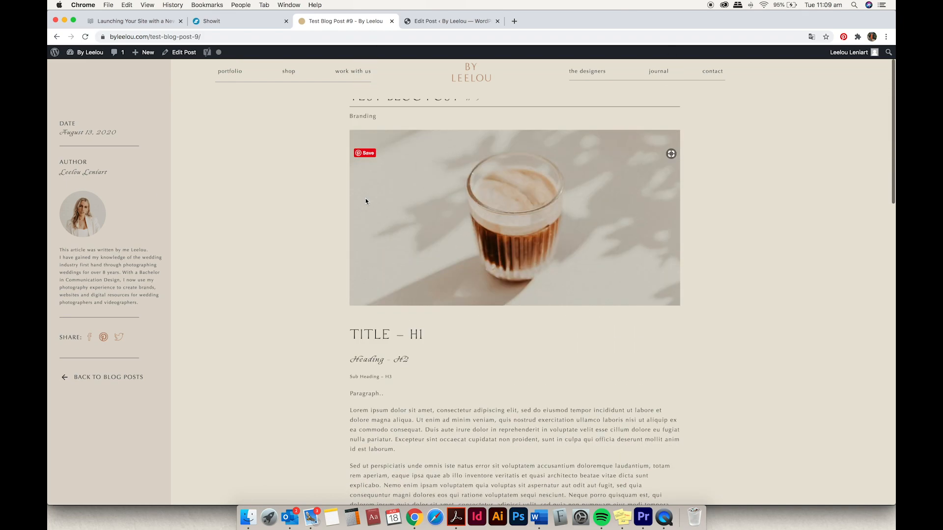
pyautogui.scroll(2, 365, 201)
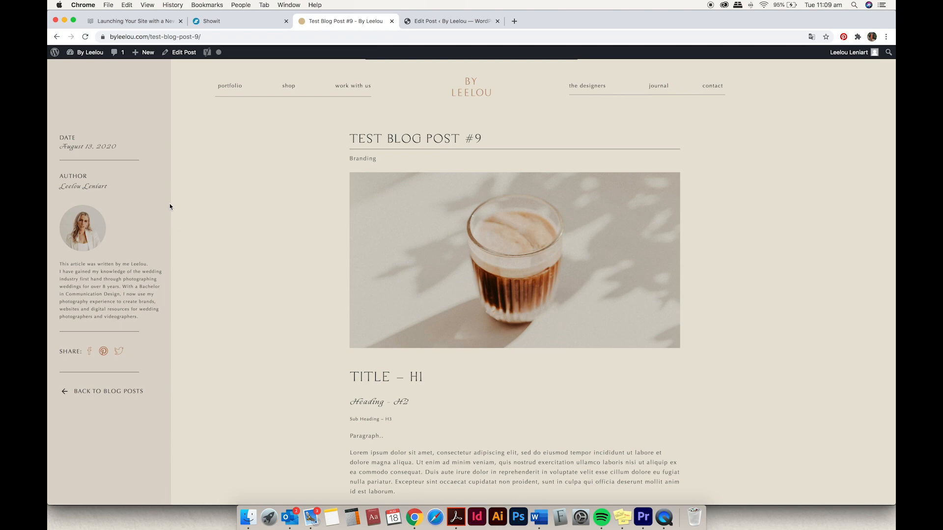
pyautogui.scroll(-8, 170, 206)
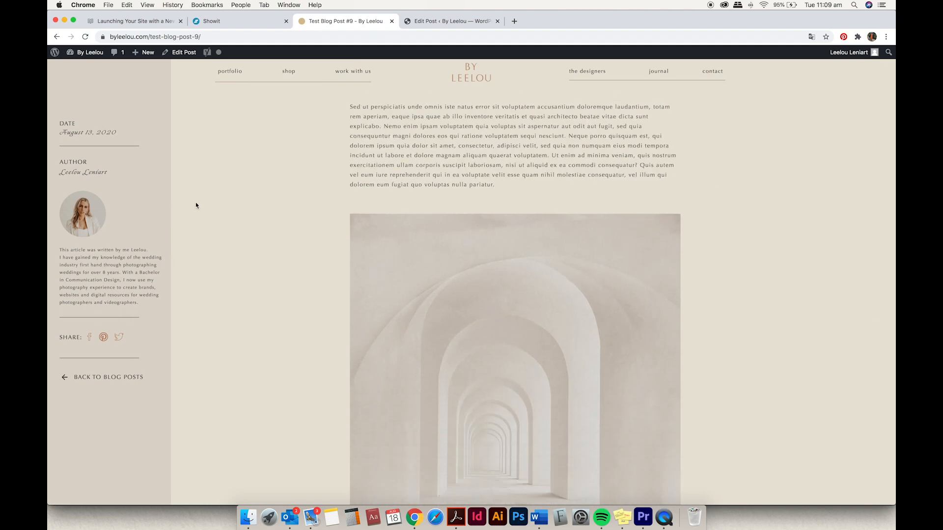
# Return to Showit and check the Side Bar canvas's desktop settings, including its Sticky option
pyautogui.click(223, 23)
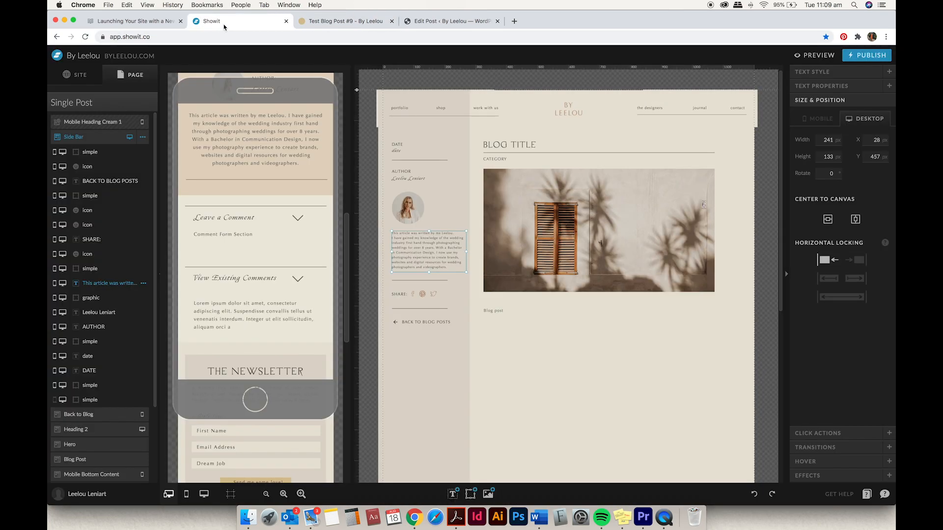
pyautogui.click(88, 124)
pyautogui.click(86, 137)
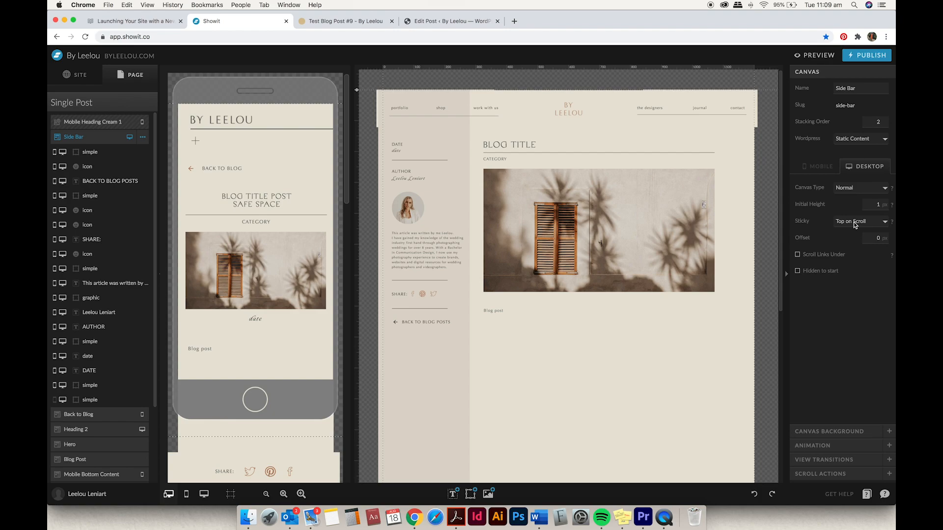
# Recheck the sticky side bar on the live test post, from the article down to the comments and newsletter
pyautogui.hotkey('ctrl', 'Tab')
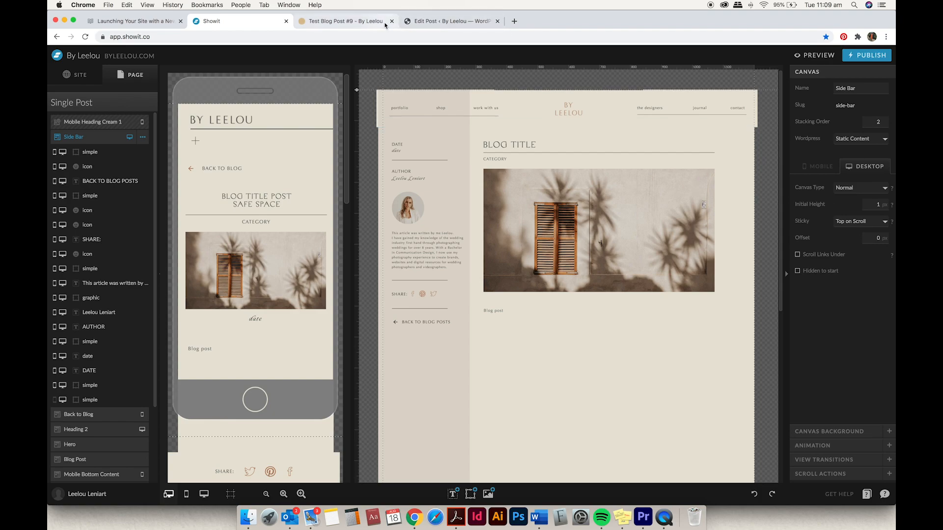
pyautogui.scroll(-2, 662, 216)
pyautogui.scroll(-10, 662, 215)
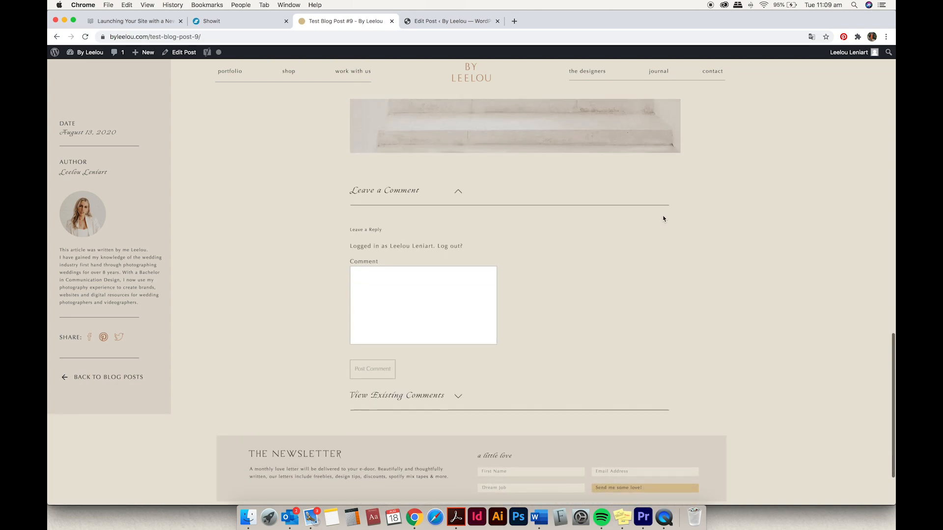
pyautogui.scroll(20, 663, 215)
pyautogui.scroll(-6, 663, 218)
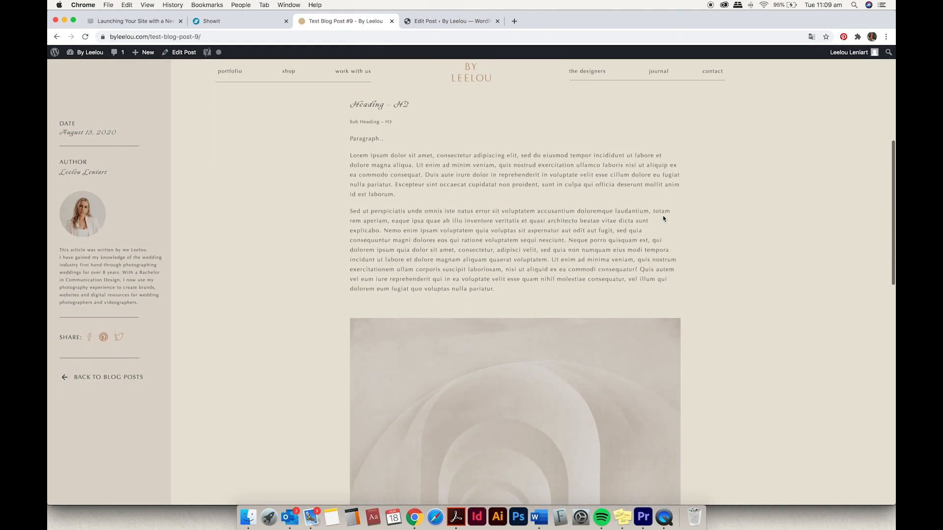
# Return to Showit and review the mobile layout from the Hero canvas down to the comment canvases
pyautogui.click(225, 22)
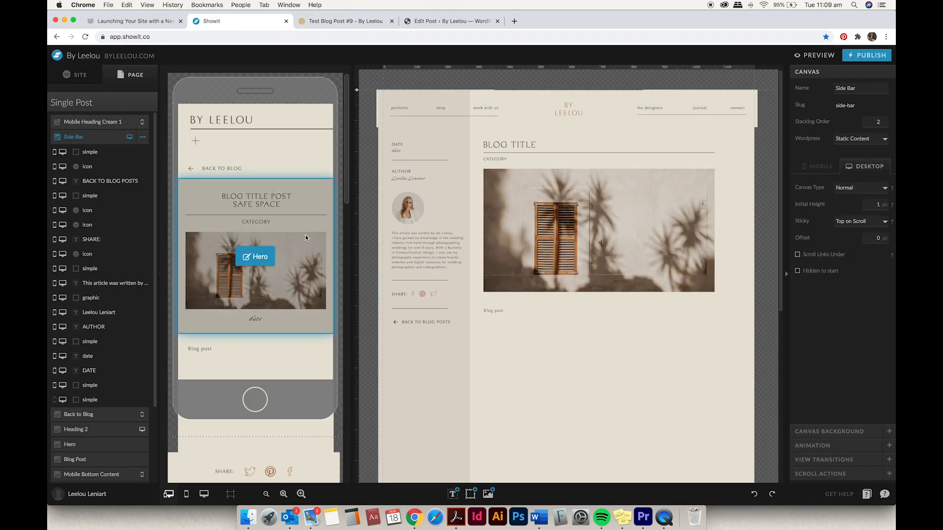
pyautogui.scroll(-1, 306, 234)
pyautogui.scroll(-5, 305, 234)
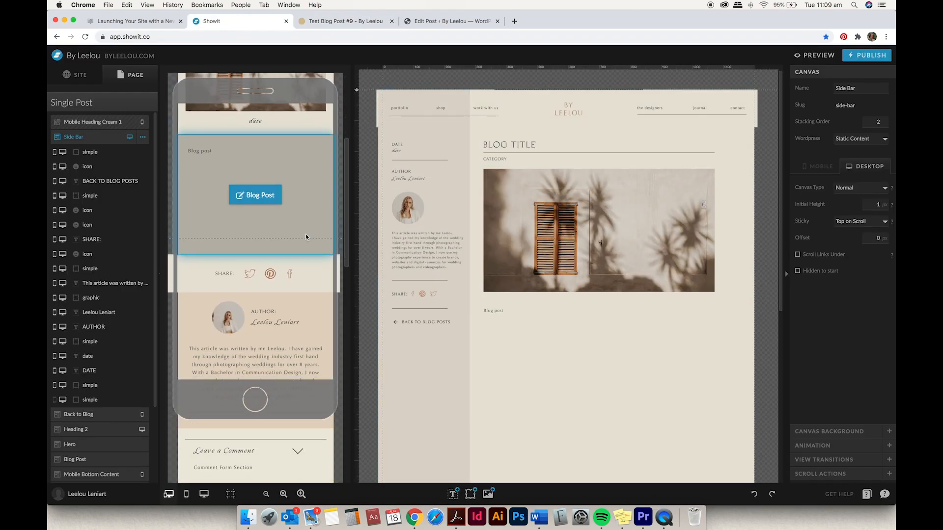
pyautogui.scroll(-4, 306, 237)
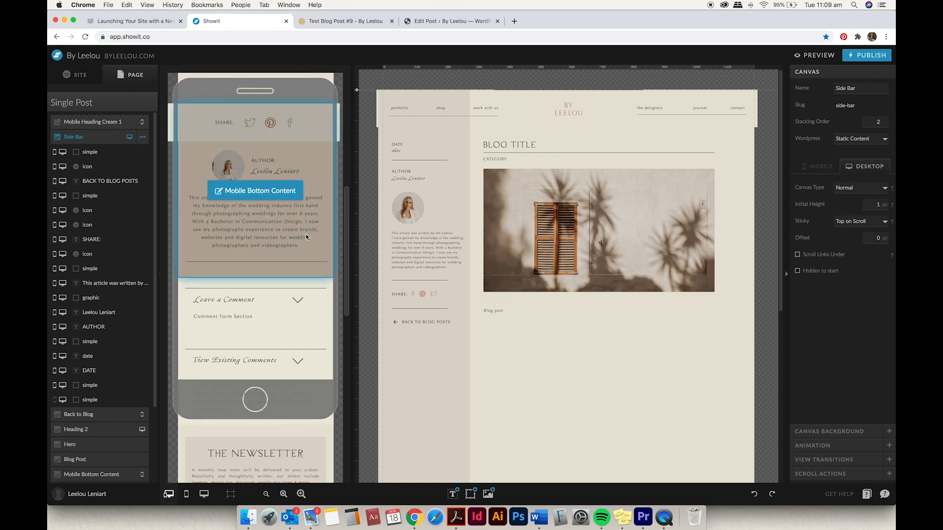
pyautogui.scroll(8, 305, 234)
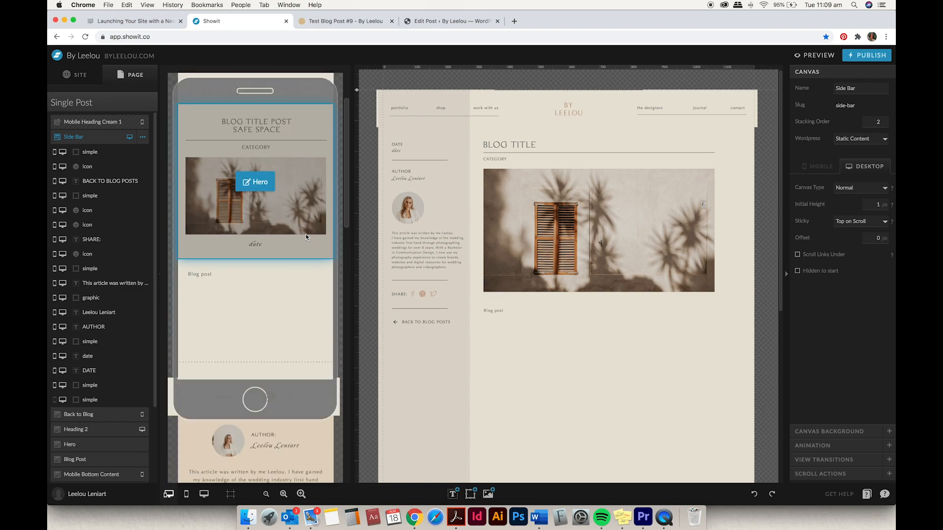
pyautogui.scroll(-7, 305, 233)
# Select the Mobile Bottom Content canvas and examine its share icons, author portrait and bio in the mobile view
pyautogui.click(305, 231)
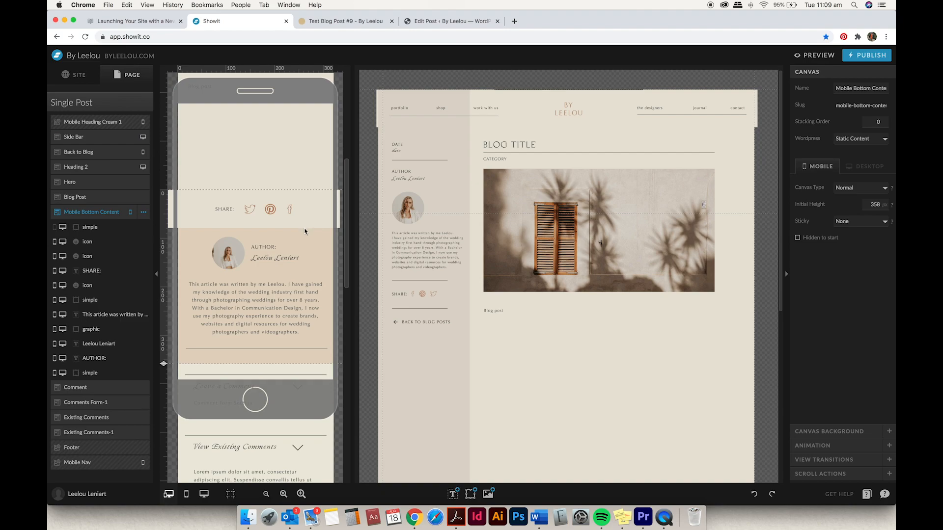
pyautogui.scroll(-1, 308, 225)
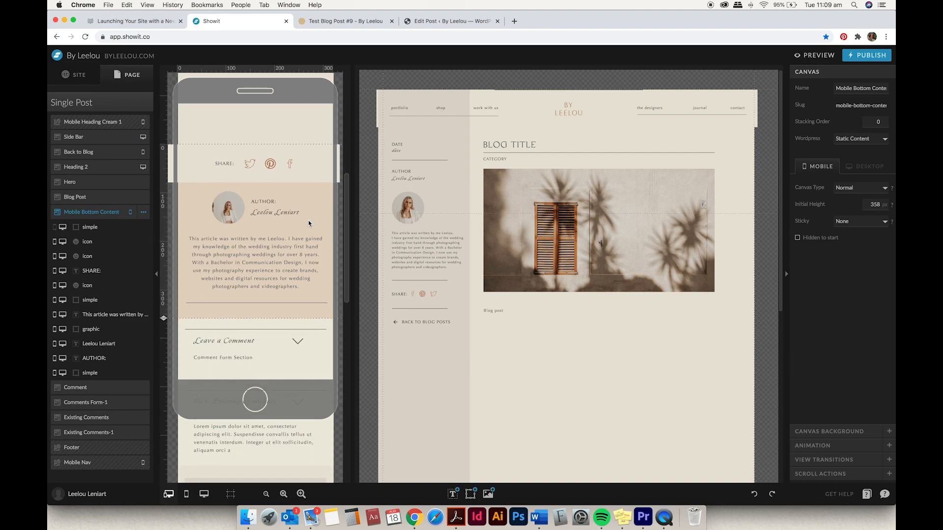
pyautogui.scroll(-1, 309, 224)
pyautogui.scroll(-1, 309, 224)
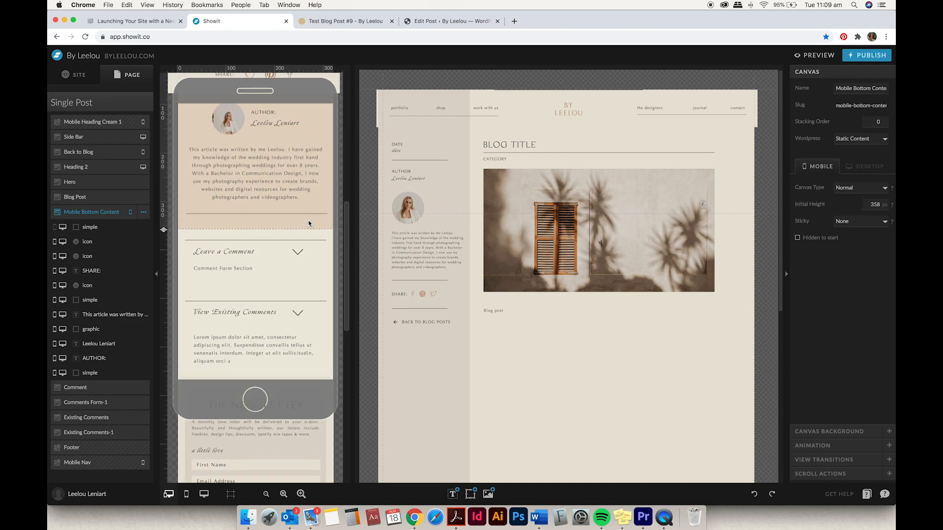
pyautogui.scroll(1, 309, 224)
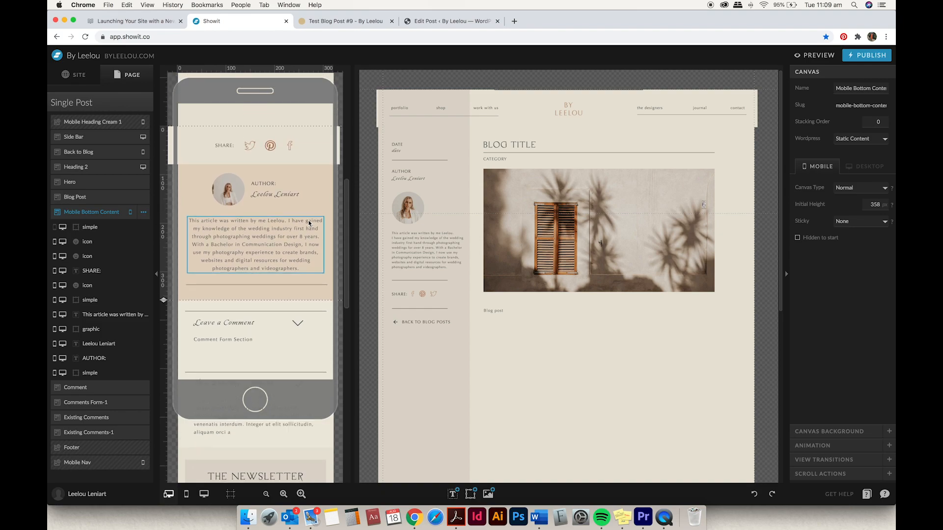
pyautogui.scroll(2, 309, 224)
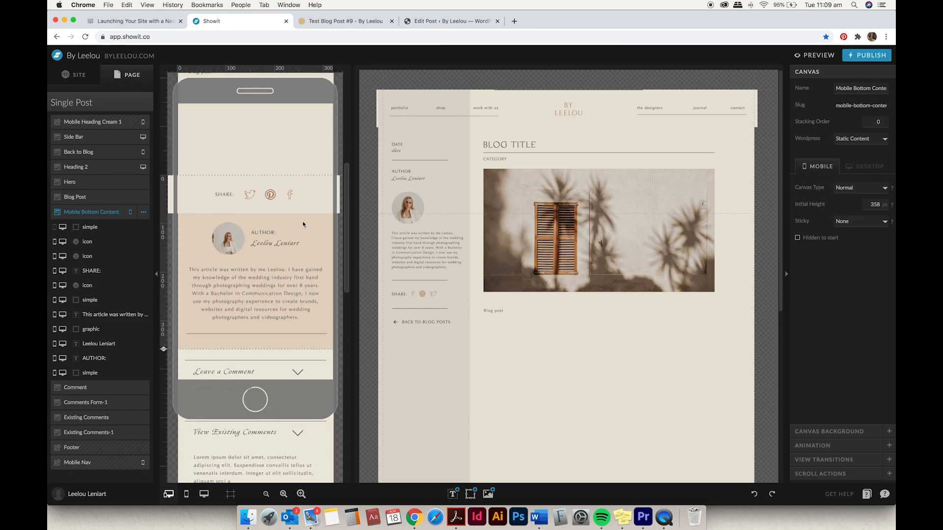
pyautogui.scroll(-1, 299, 219)
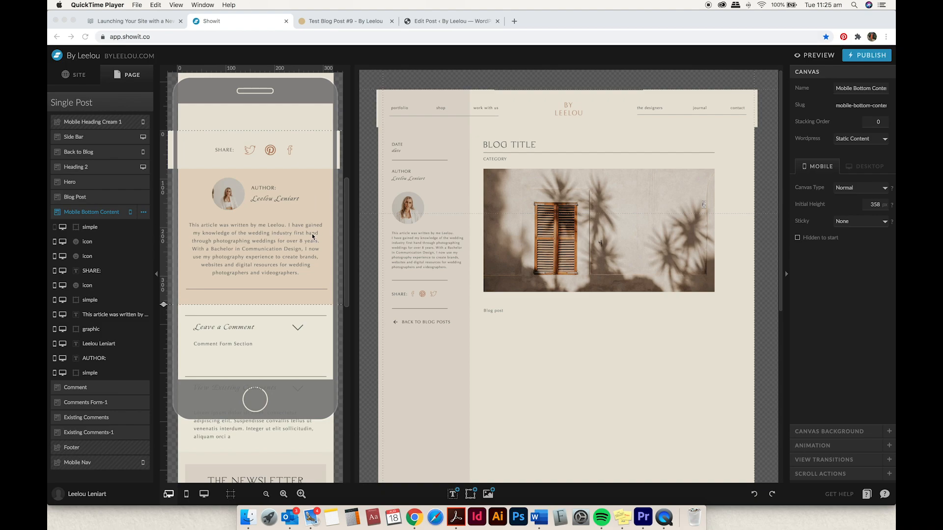
# Check the desktop and mobile visibility options of the Mobile Bottom Content and Side Bar canvases
pyautogui.click(145, 217)
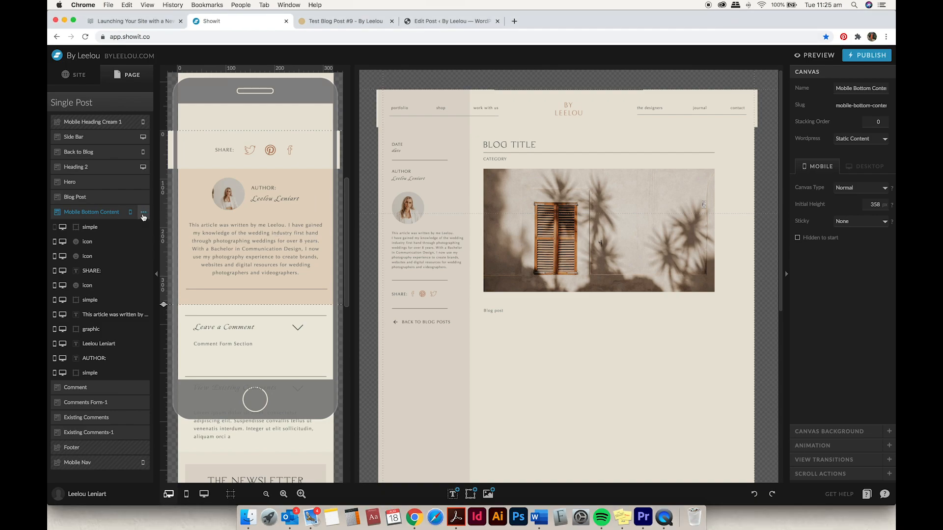
pyautogui.click(145, 215)
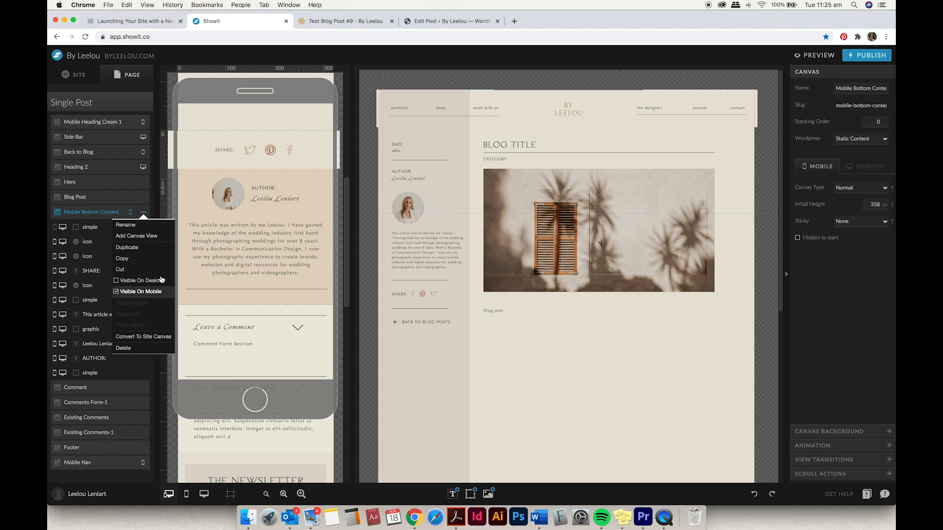
pyautogui.click(434, 155)
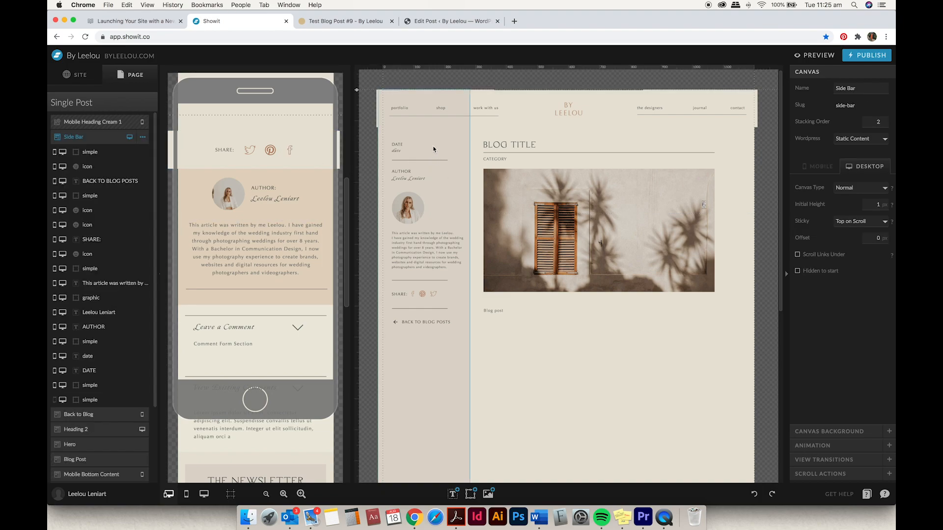
pyautogui.click(142, 137)
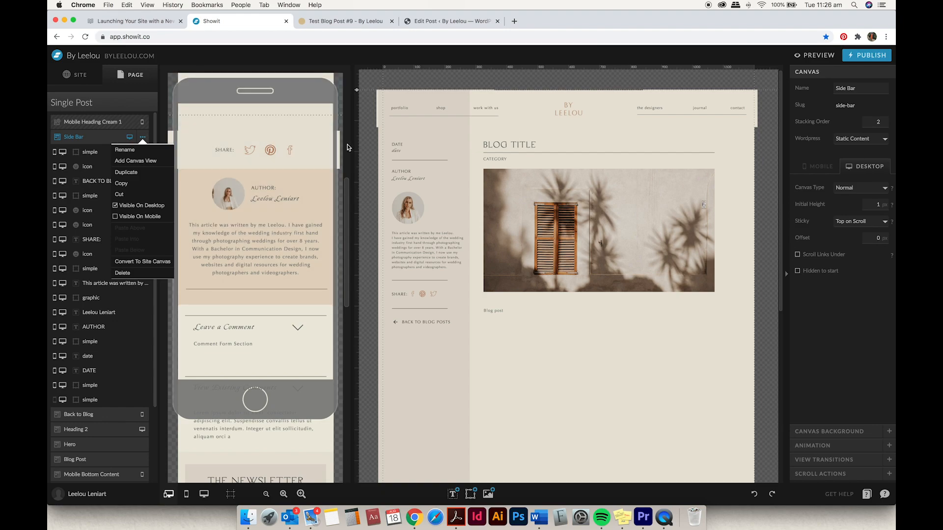
pyautogui.click(404, 134)
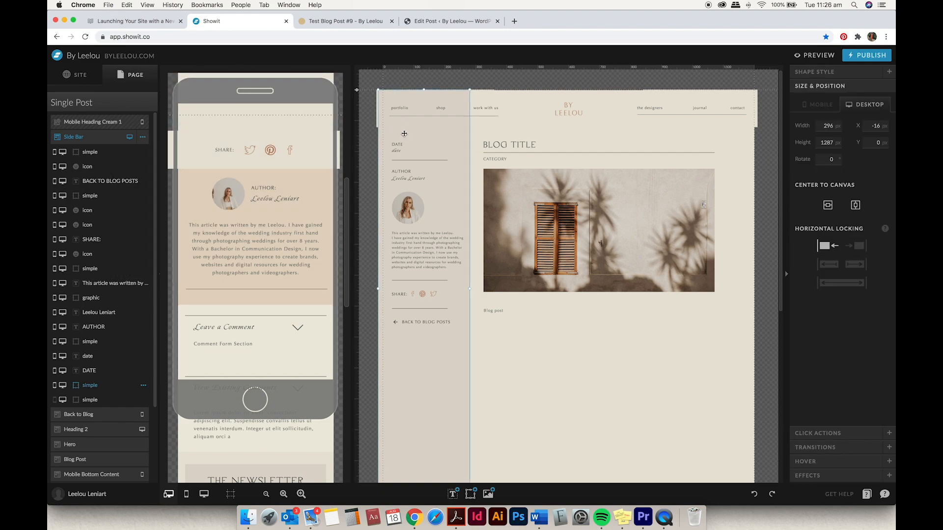
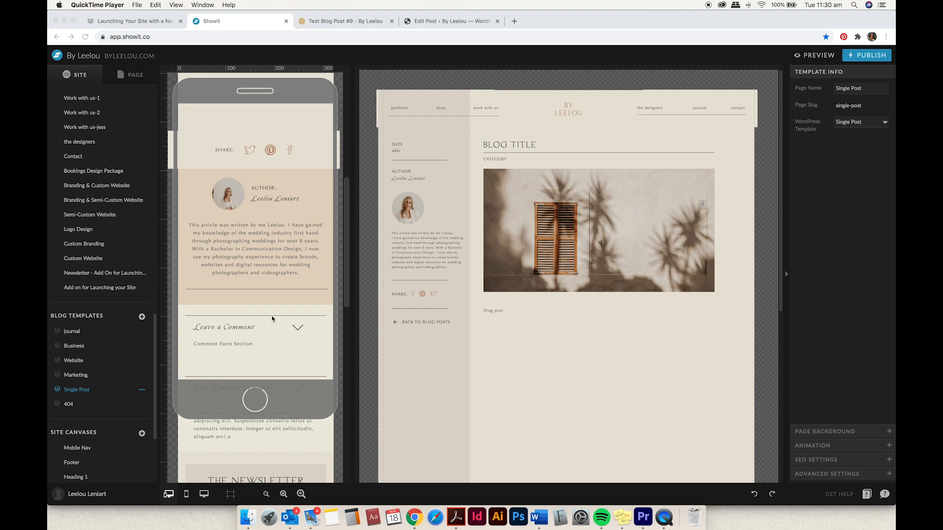
# Open the journal blog template and examine its category bar in the mobile and desktop layouts
pyautogui.click(77, 333)
pyautogui.click(76, 333)
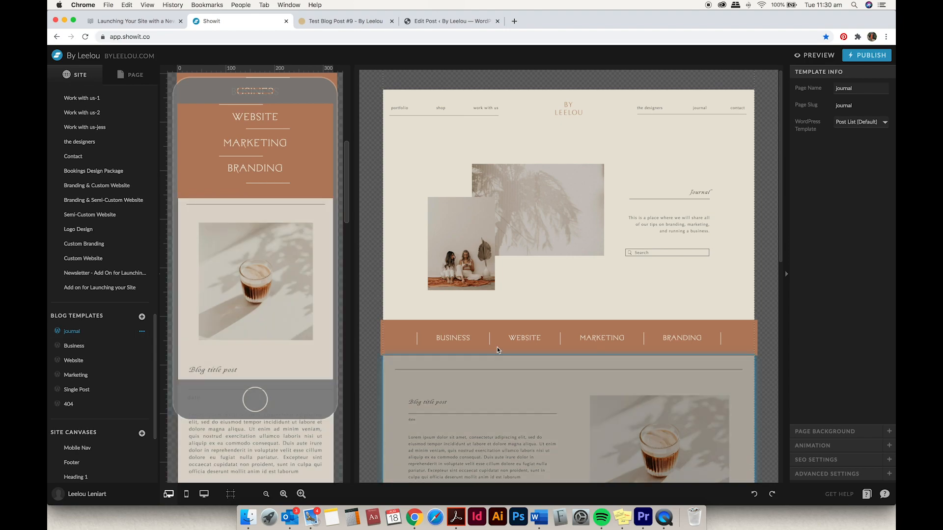
pyautogui.scroll(-3, 500, 340)
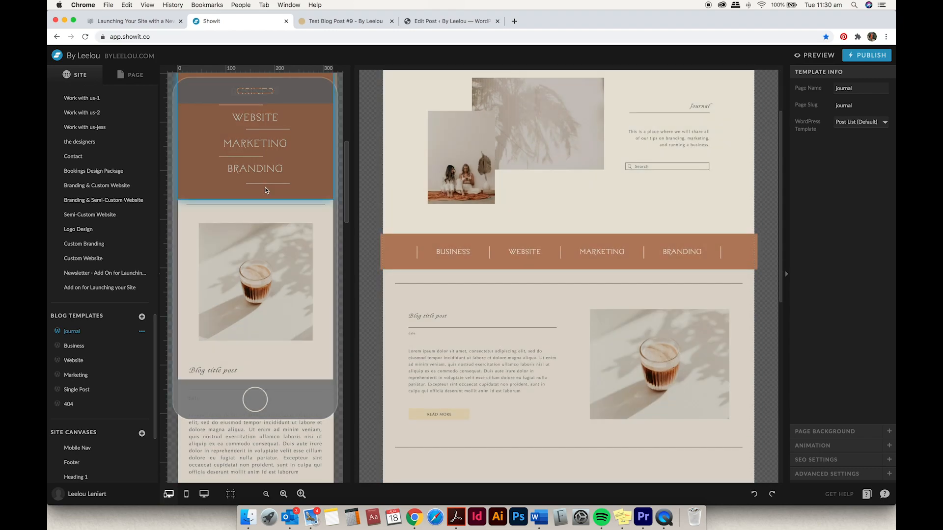
pyautogui.click(320, 197)
pyautogui.click(463, 245)
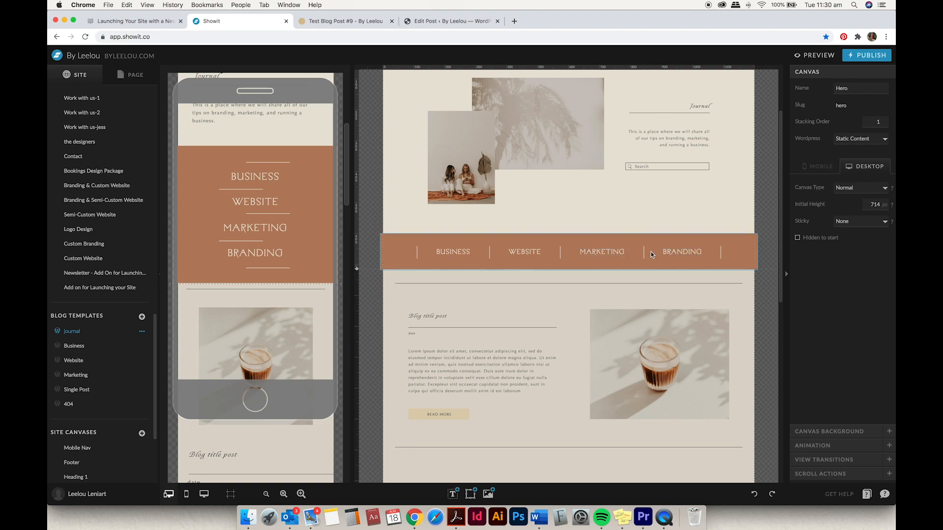
# Select the Business category label in the desktop bar and inspect the full link URL in its click actions
pyautogui.click(458, 254)
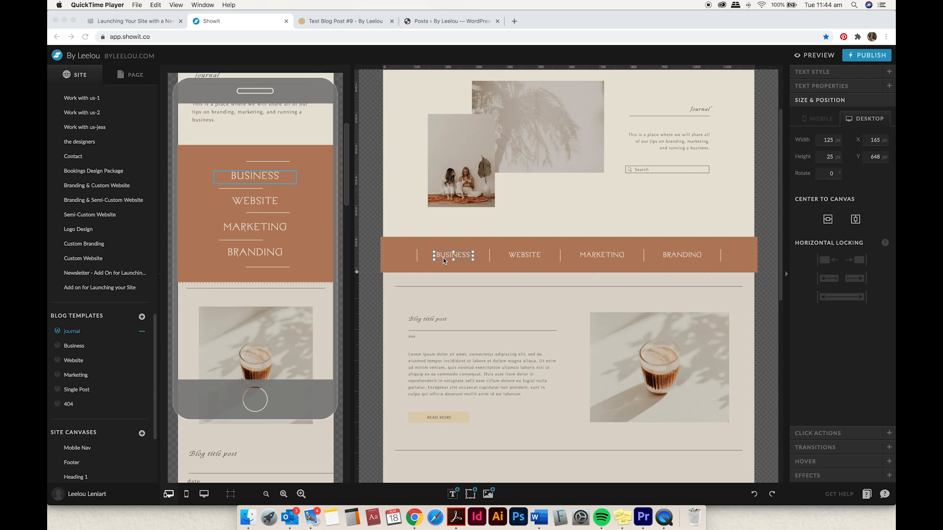
pyautogui.click(837, 434)
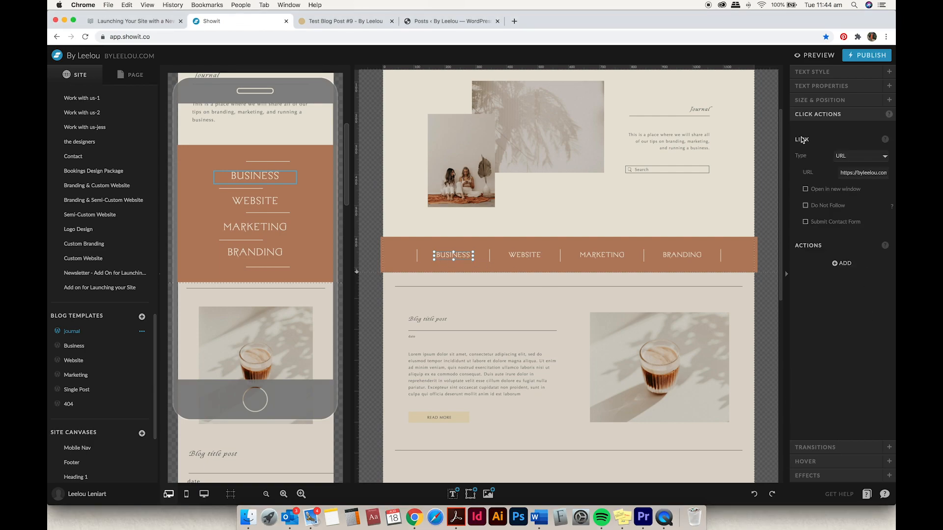
pyautogui.click(846, 157)
pyautogui.click(845, 157)
pyautogui.moveTo(865, 174); pyautogui.dragTo(874, 173)
pyautogui.hscroll(2, 877, 174)
pyautogui.hscroll(1, 878, 174)
pyautogui.hscroll(2, 870, 173)
# Switch to WordPress, open the post categories and highlight the slug of the Branding category
pyautogui.click(465, 22)
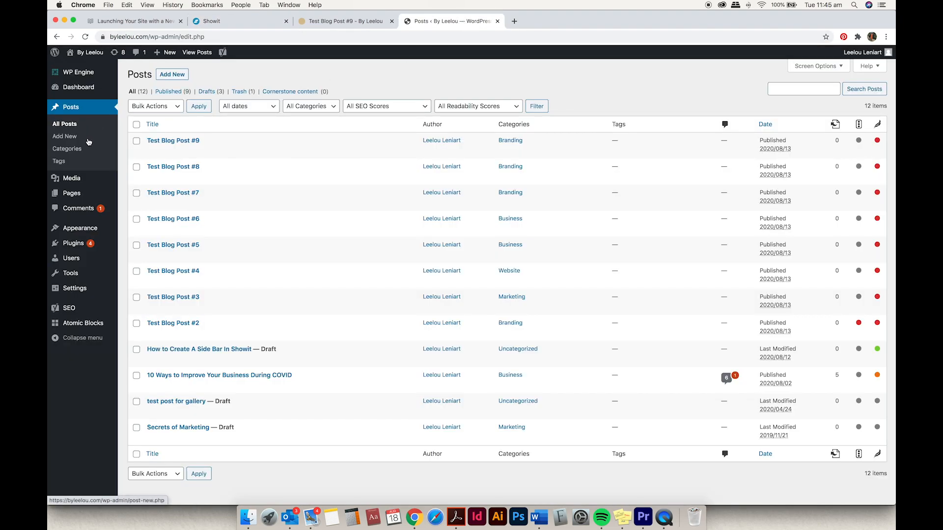
pyautogui.click(68, 150)
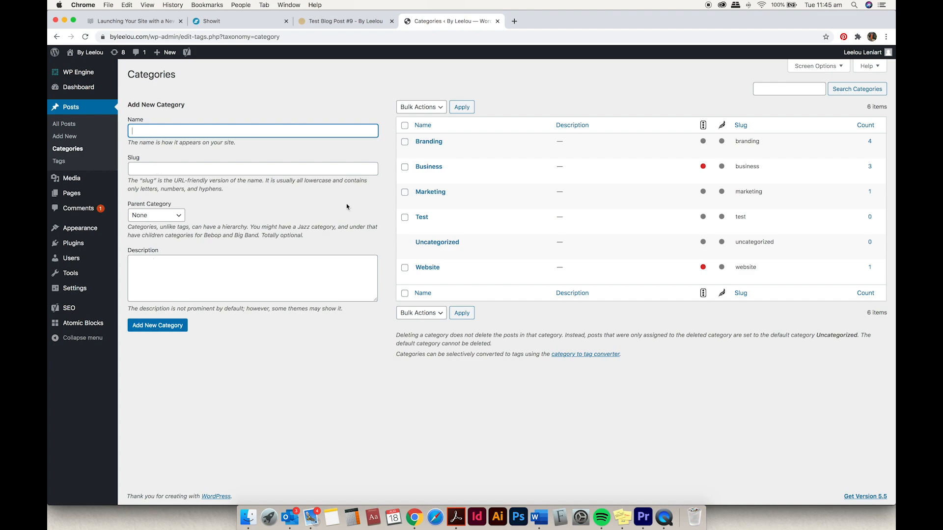
pyautogui.moveTo(429, 138)
pyautogui.moveTo(736, 142); pyautogui.dragTo(759, 142)
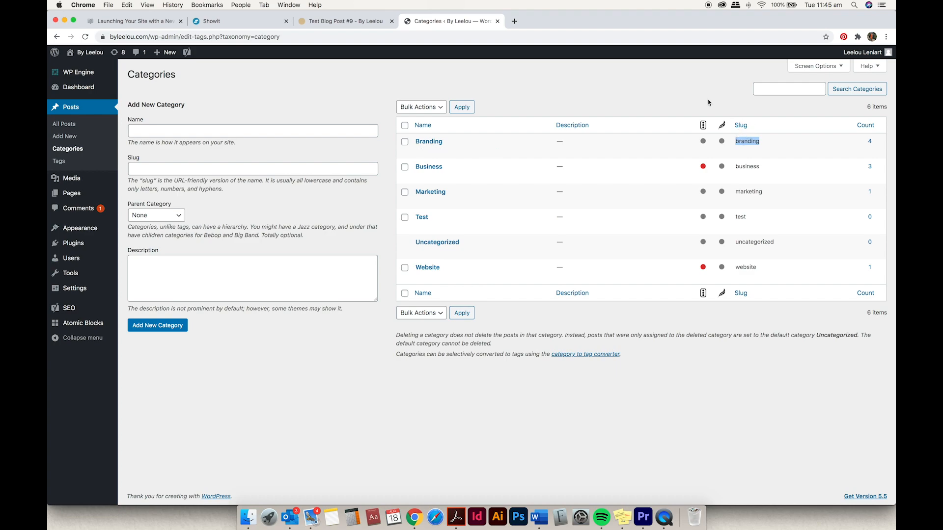
# Compare the Business category's slug in WordPress with the end of the Business label's link URL in Showit
pyautogui.click(261, 24)
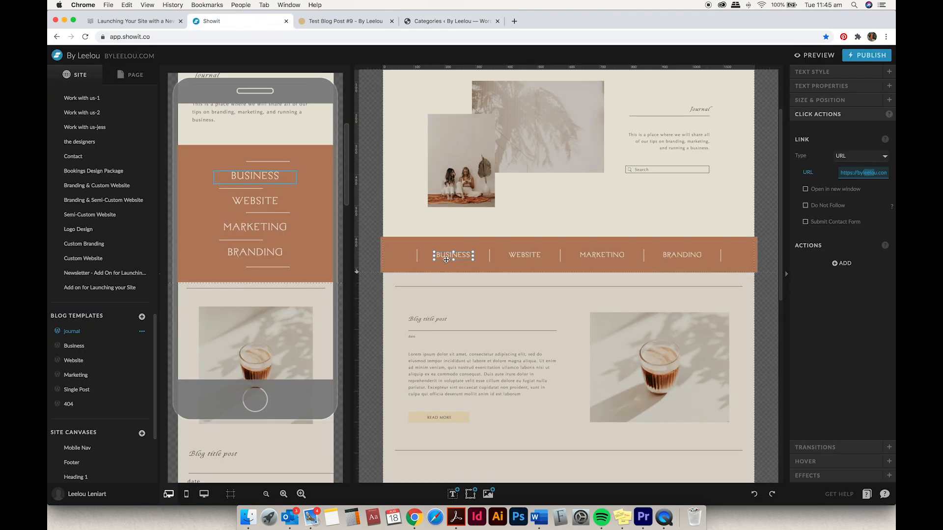
pyautogui.click(440, 23)
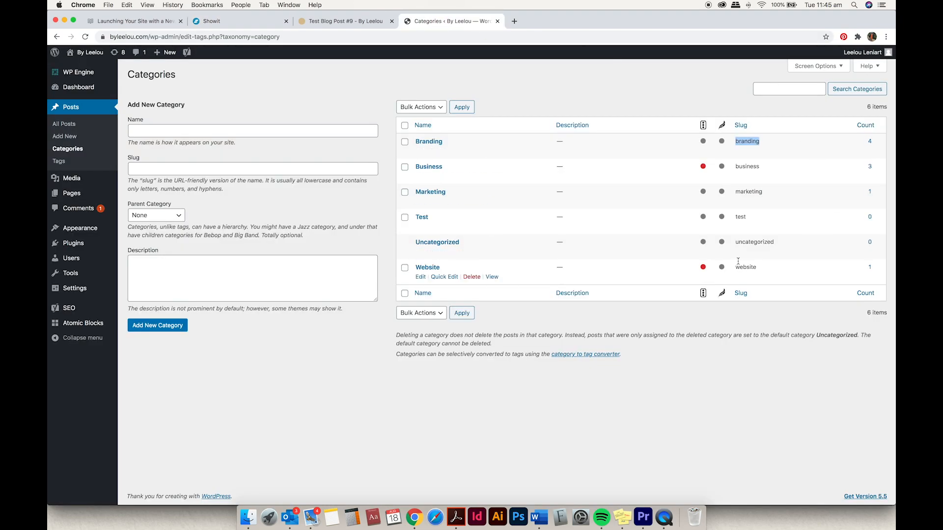
pyautogui.doubleClick(743, 166)
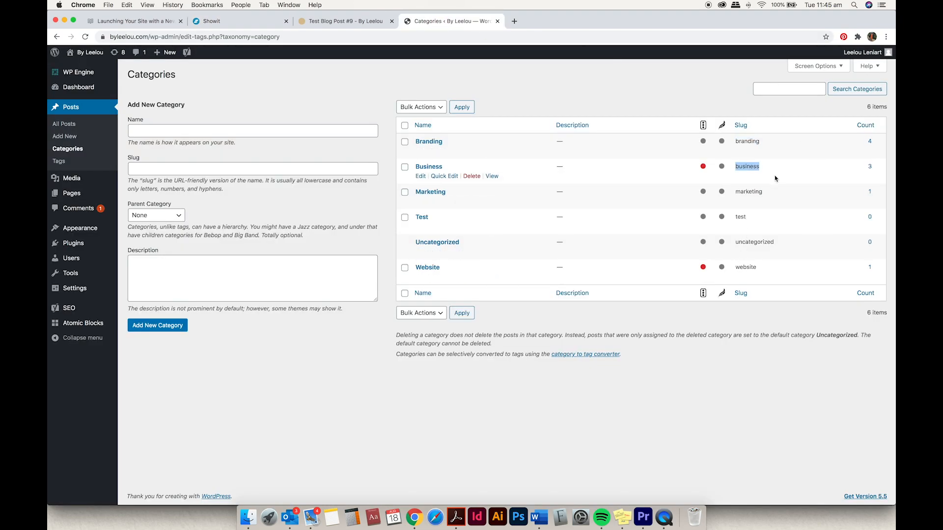
pyautogui.click(255, 23)
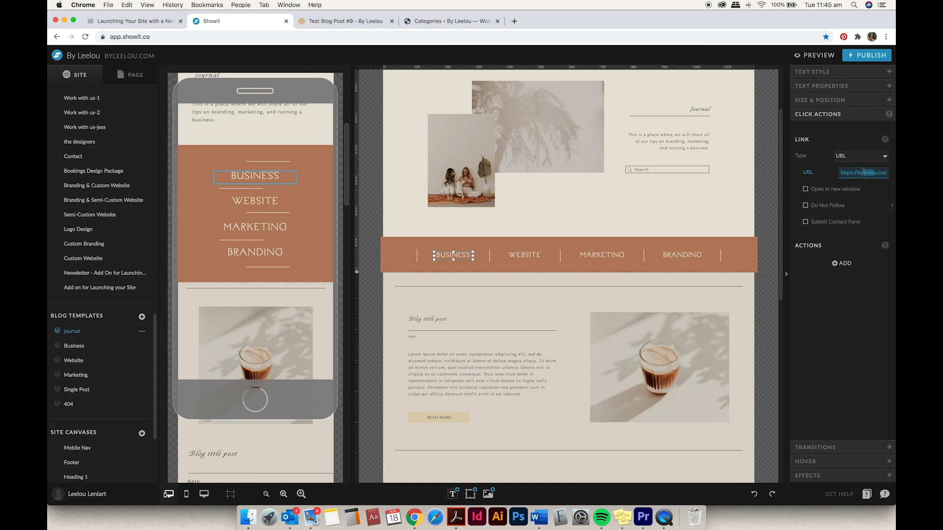
pyautogui.hscroll(1, 864, 173)
# Check the category link URLs of the Website, Marketing and Branding labels in the desktop bar
pyautogui.click(524, 255)
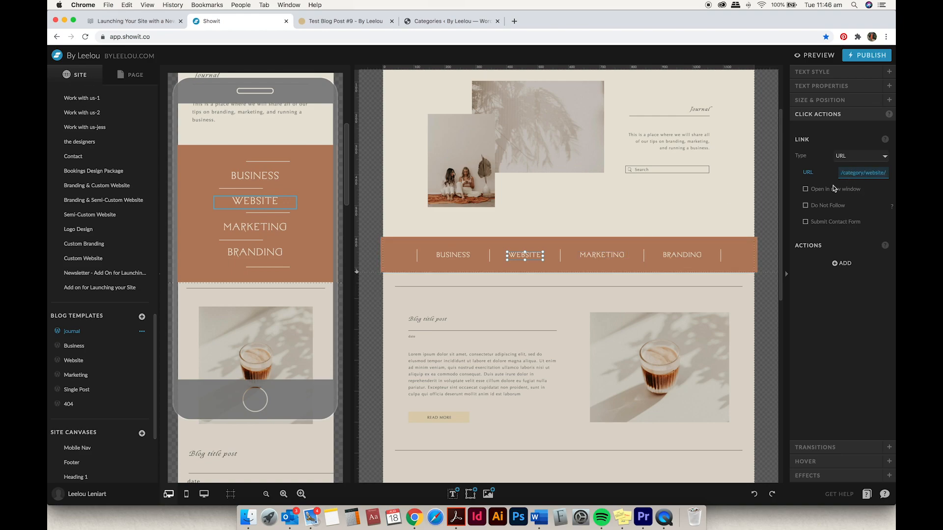
pyautogui.click(613, 257)
pyautogui.click(855, 174)
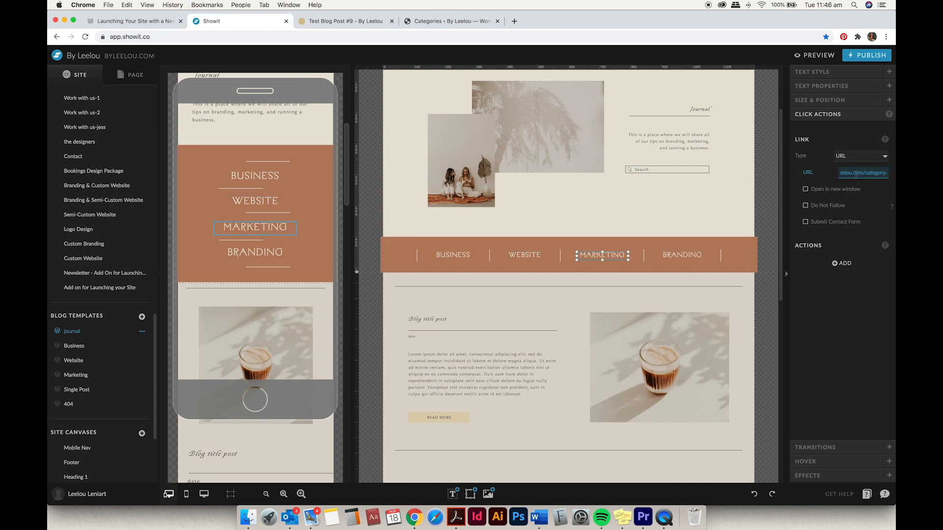
pyautogui.write('marketing/')
pyautogui.click(690, 256)
pyautogui.hscroll(-2, 856, 176)
pyautogui.hscroll(2, 855, 176)
pyautogui.hscroll(2, 856, 176)
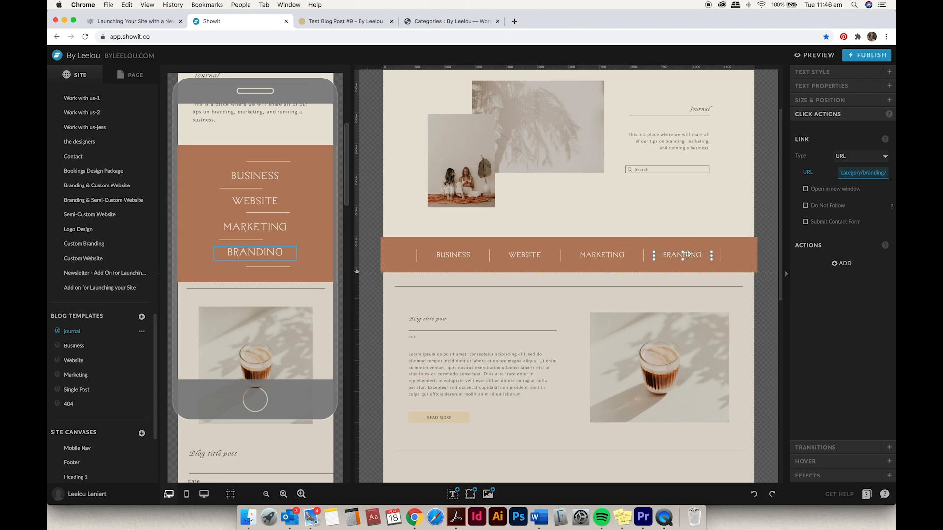
# Publish the site together with the blog to byleelou.com and open the live site
pyautogui.click(866, 58)
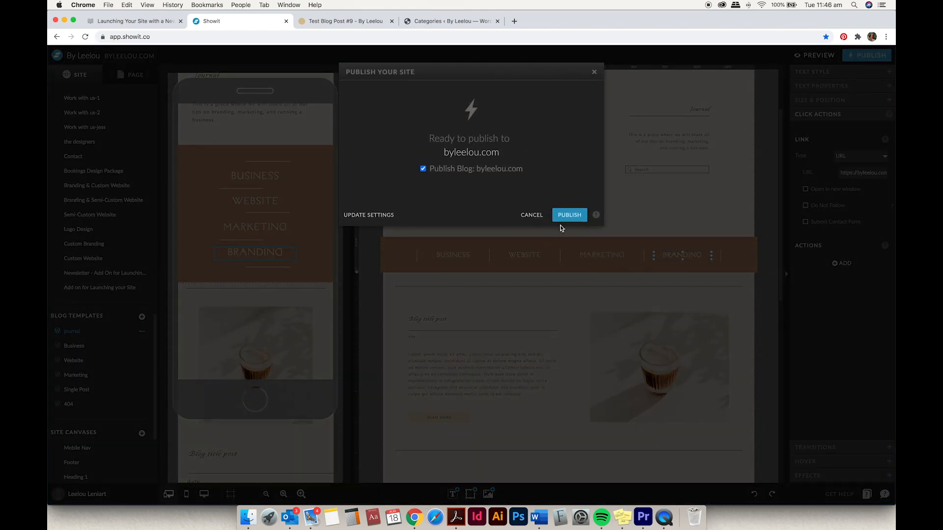
pyautogui.click(573, 215)
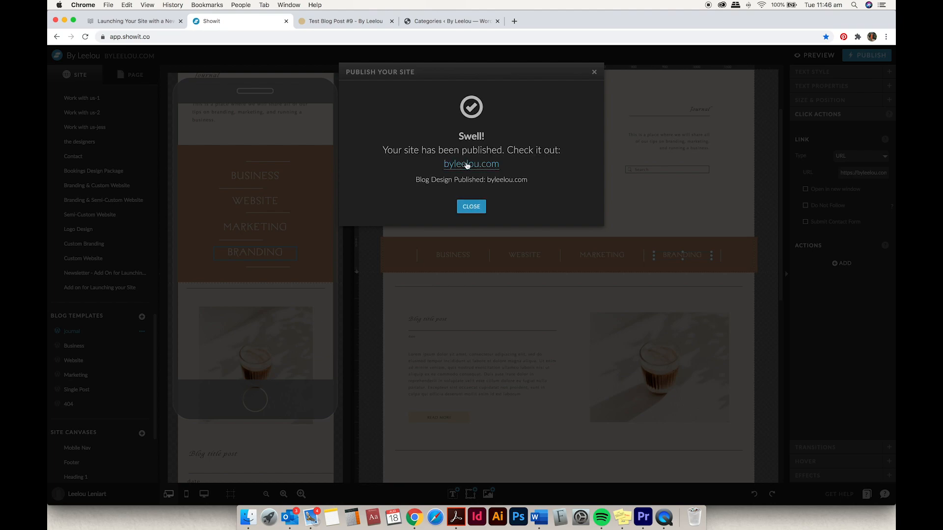
pyautogui.click(468, 165)
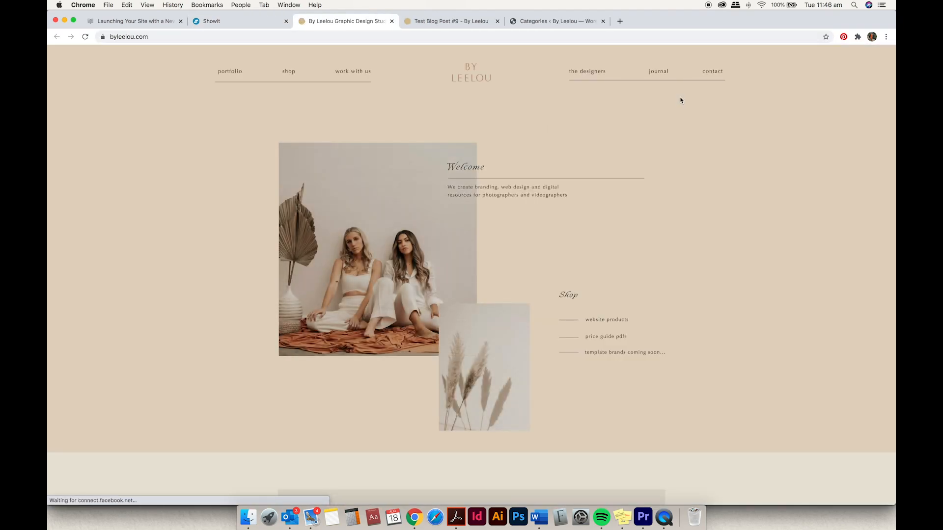
# Open the live journal page and review its post list from the category bar through the test posts
pyautogui.click(663, 76)
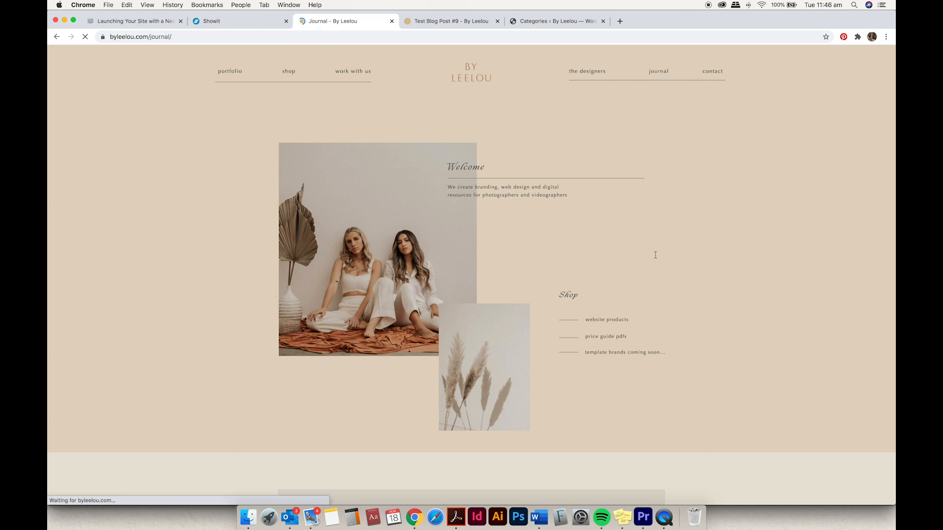
pyautogui.scroll(-6, 746, 293)
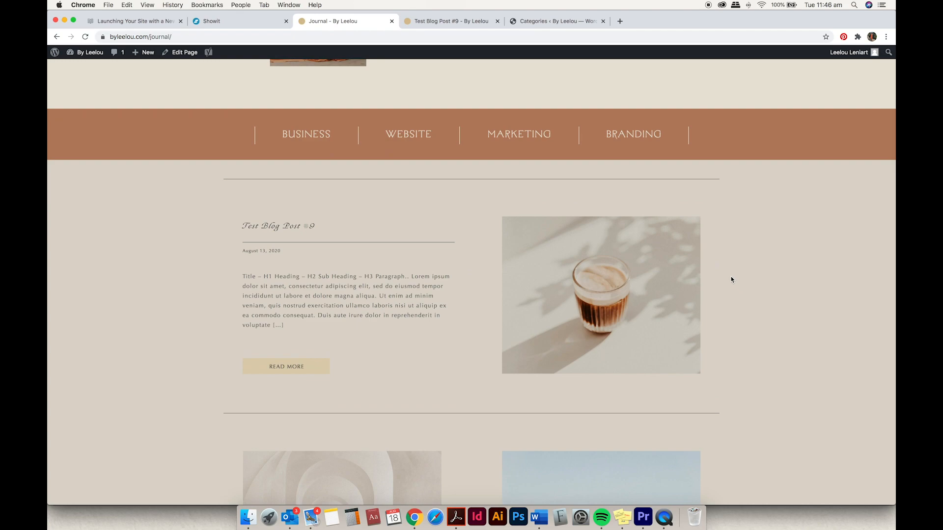
pyautogui.scroll(-3, 731, 280)
pyautogui.scroll(-15, 731, 280)
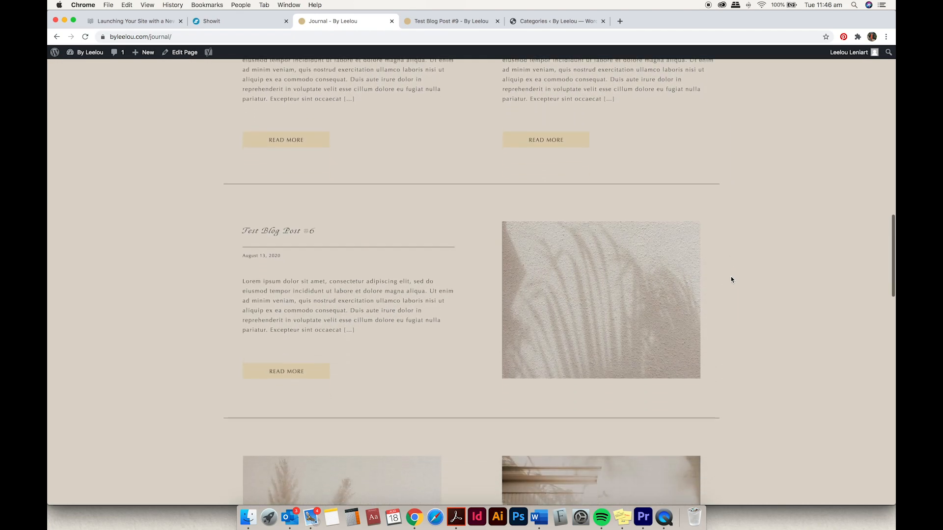
pyautogui.scroll(-3, 731, 280)
pyautogui.scroll(20, 731, 279)
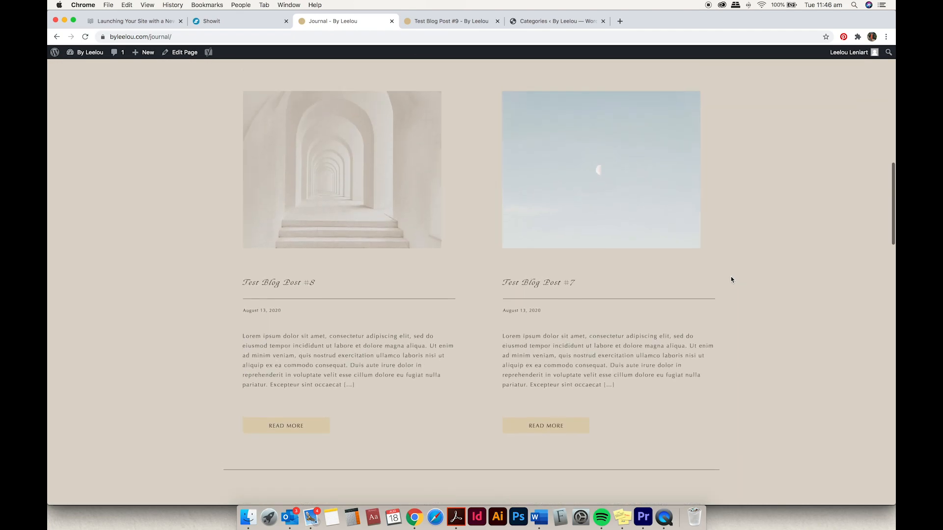
pyautogui.scroll(3, 731, 280)
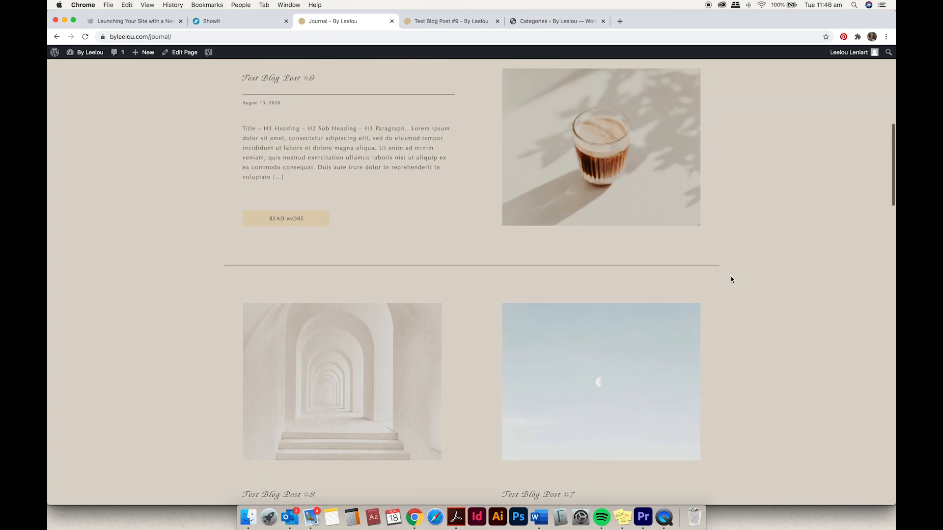
pyautogui.scroll(2, 731, 280)
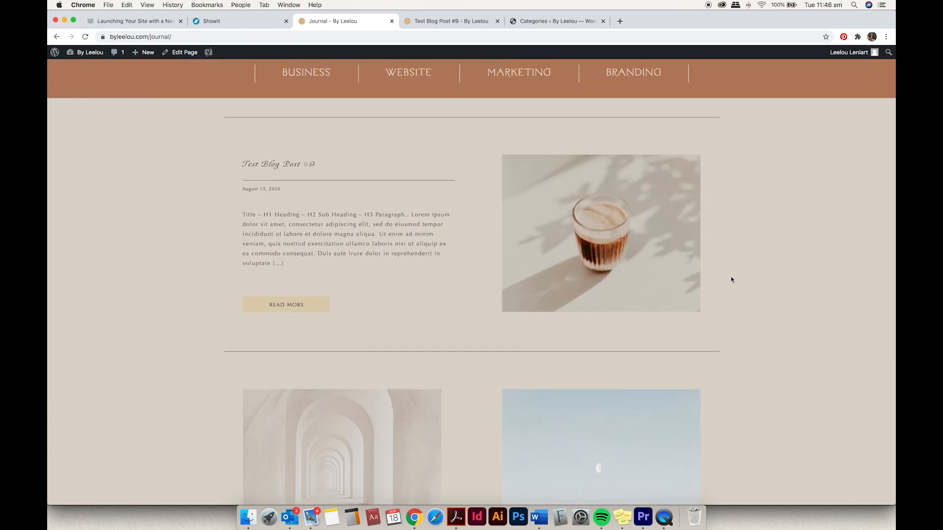
pyautogui.scroll(1, 731, 277)
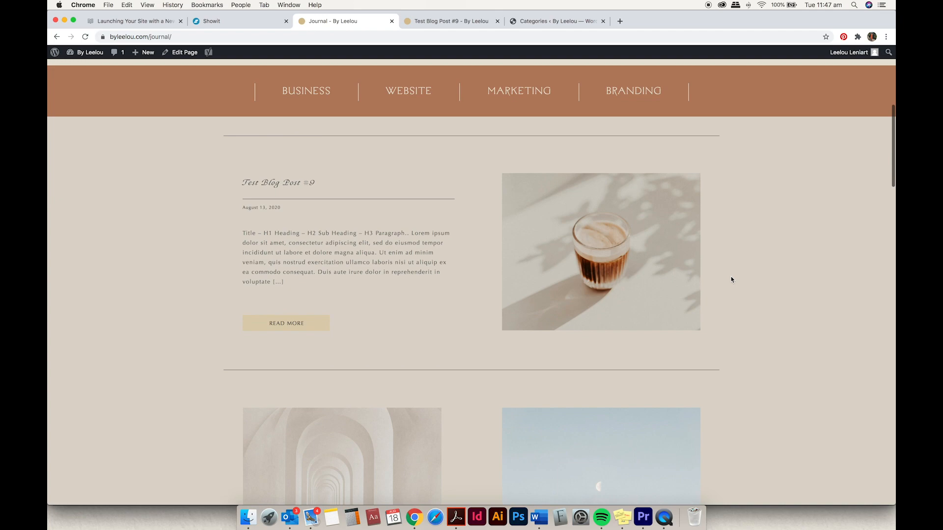
# Test the Marketing and Website category links on the live journal and view each category's posts
pyautogui.click(514, 96)
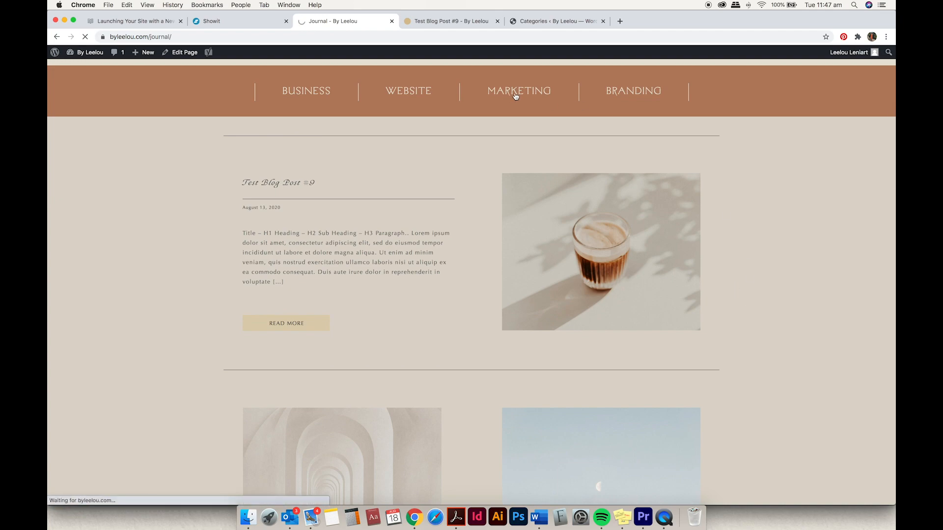
pyautogui.scroll(-7, 736, 190)
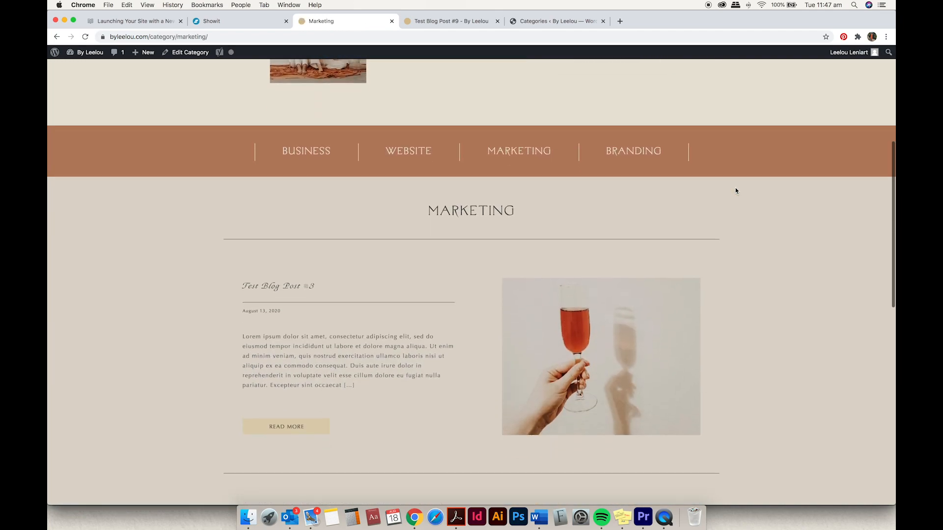
pyautogui.scroll(3, 736, 191)
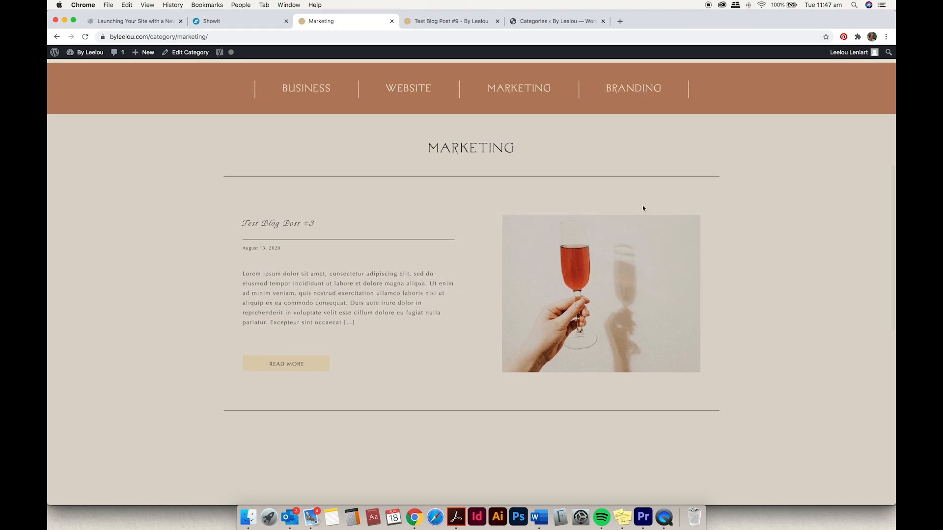
pyautogui.click(413, 89)
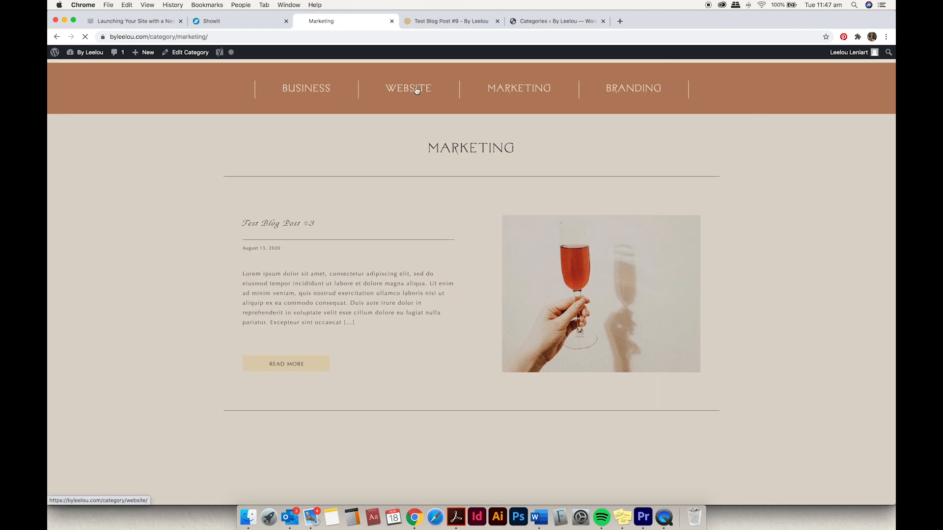
pyautogui.scroll(-8, 598, 148)
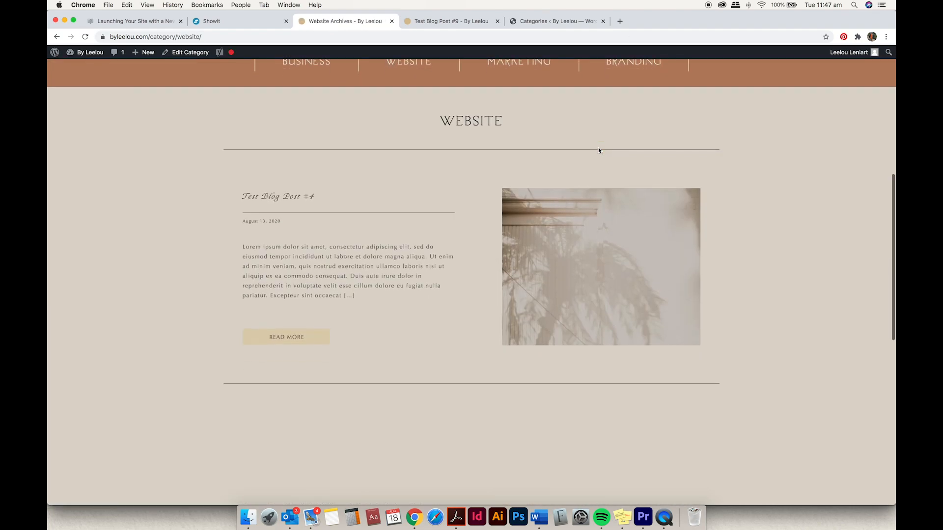
pyautogui.scroll(3, 599, 146)
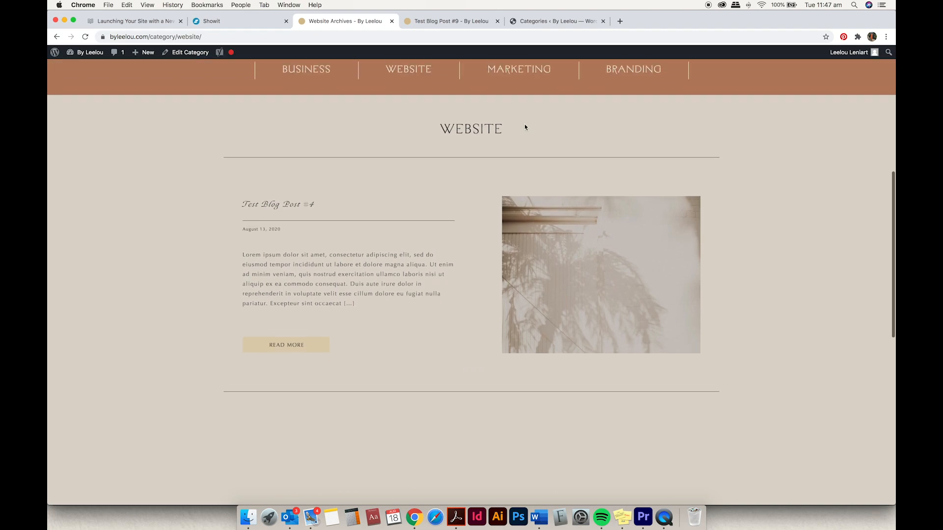
# Open the Branding category on the live journal and look through its posts and page header area
pyautogui.click(633, 130)
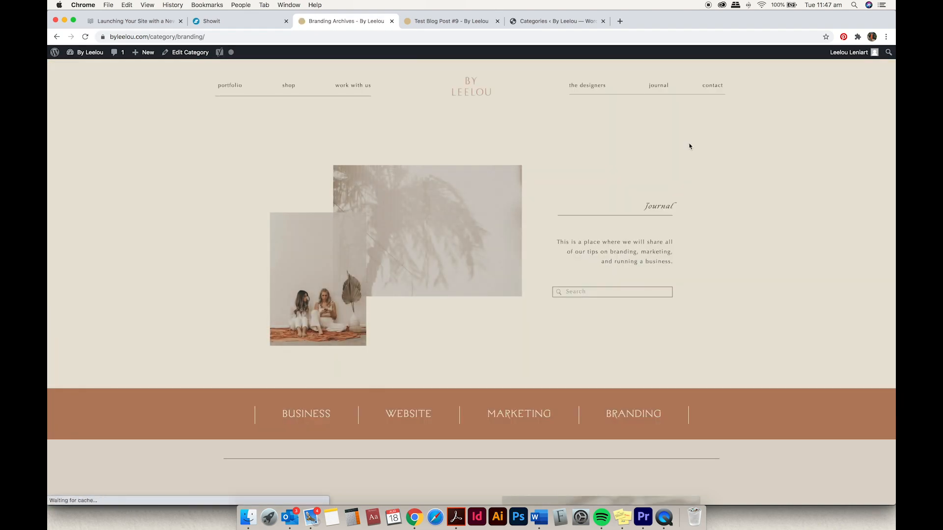
pyautogui.scroll(-3, 690, 145)
pyautogui.scroll(-12, 690, 146)
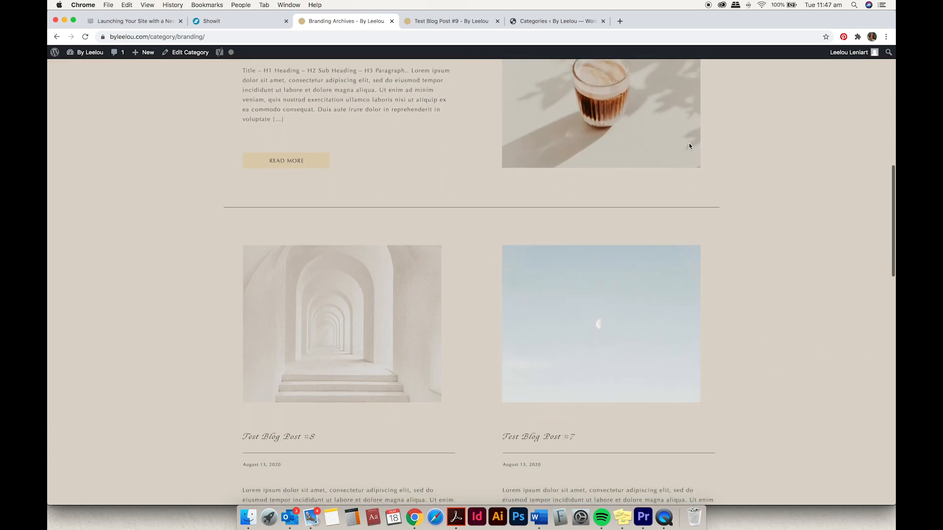
pyautogui.scroll(-3, 690, 146)
pyautogui.scroll(6, 689, 146)
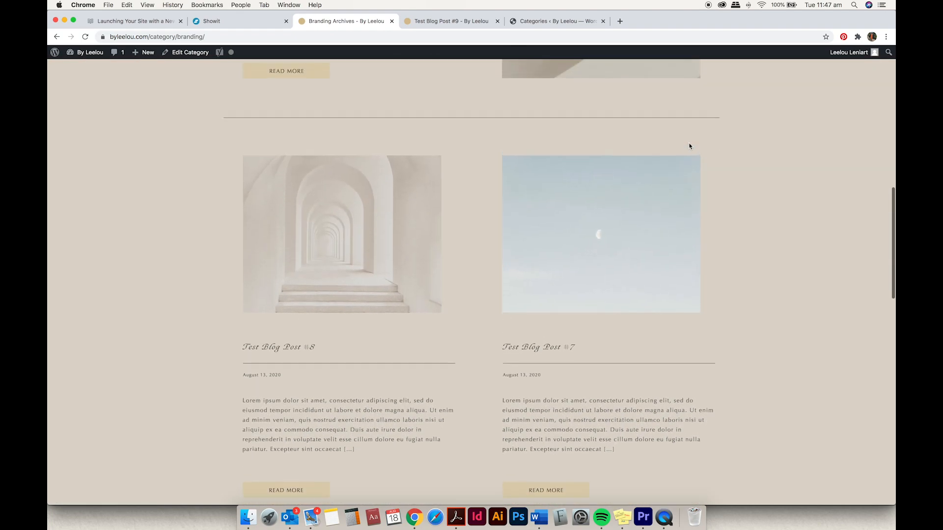
pyautogui.scroll(5, 689, 146)
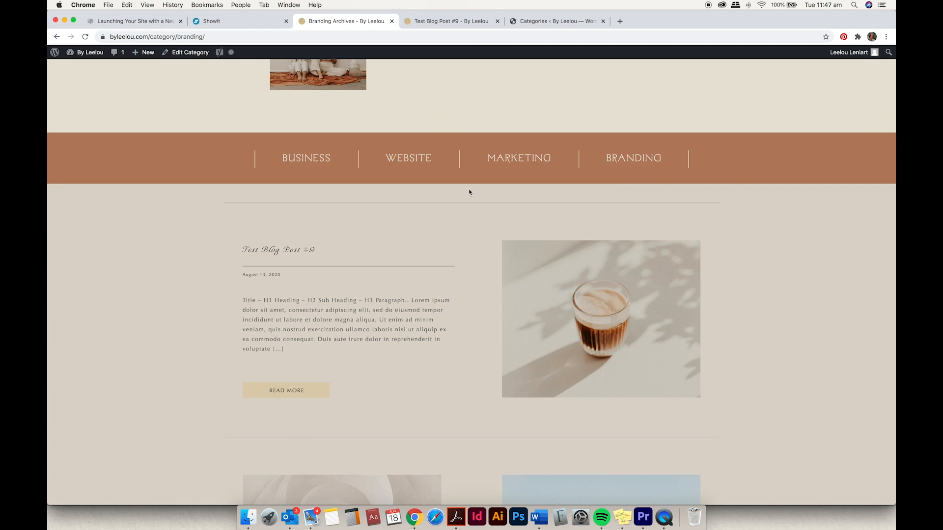
# Open the Business category on the live journal and examine its title heading above the posts
pyautogui.scroll(3, 541, 191)
pyautogui.scroll(-1, 492, 221)
pyautogui.click(327, 263)
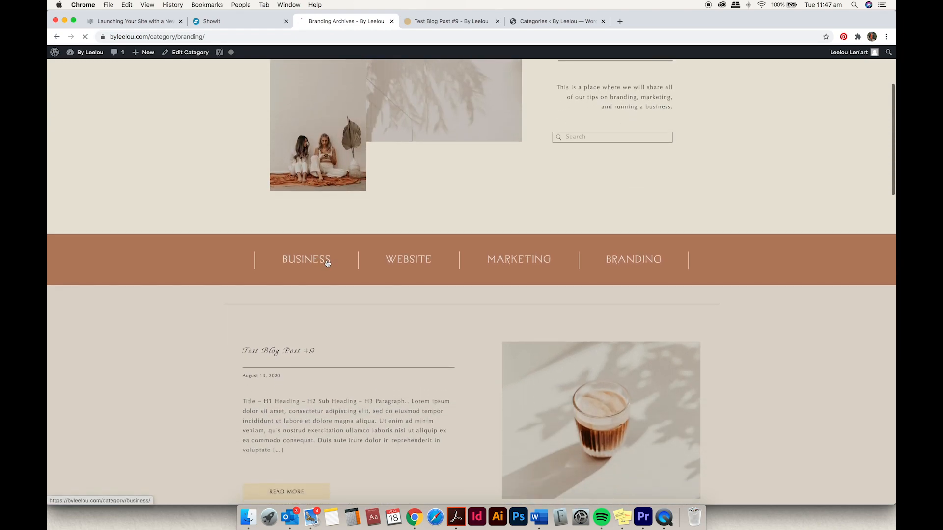
pyautogui.scroll(-5, 779, 298)
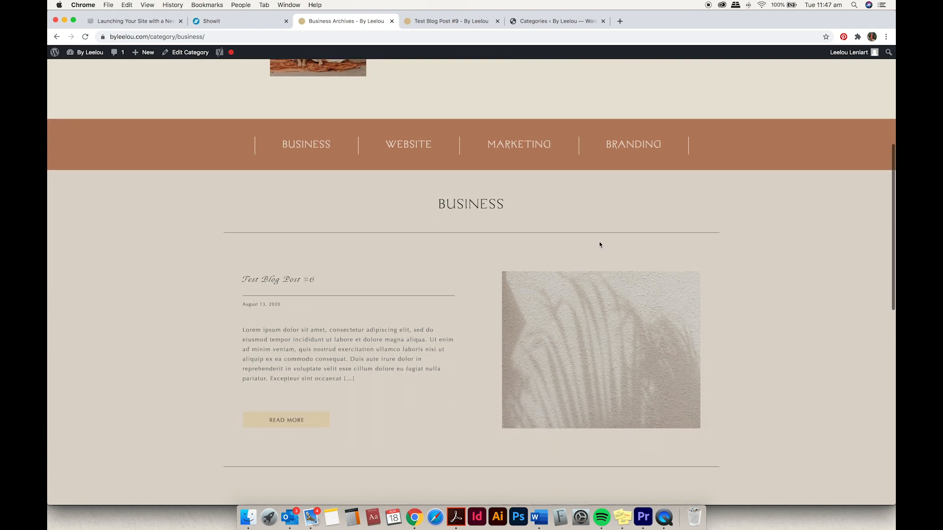
pyautogui.moveTo(426, 204); pyautogui.dragTo(504, 201)
# Open the Website category on the live journal and examine its title heading above the posts
pyautogui.click(408, 145)
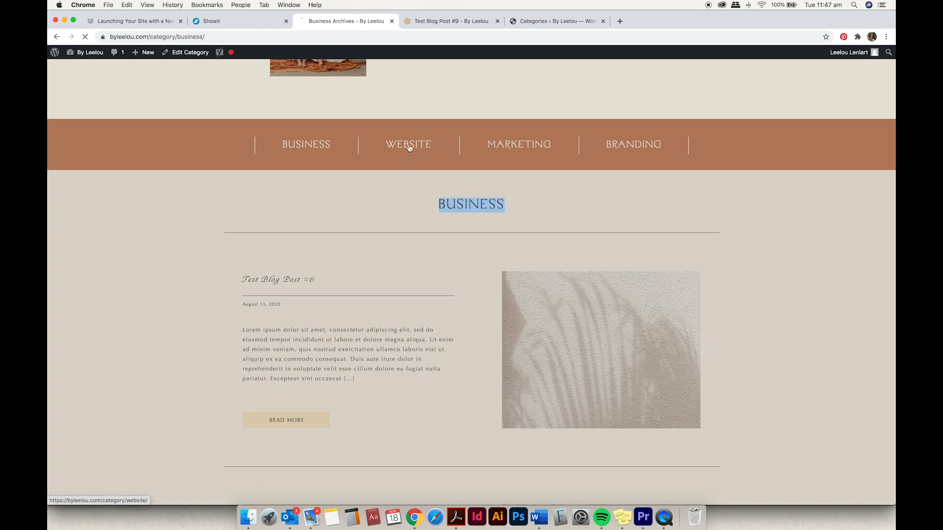
pyautogui.scroll(-5, 499, 235)
pyautogui.scroll(-1, 499, 236)
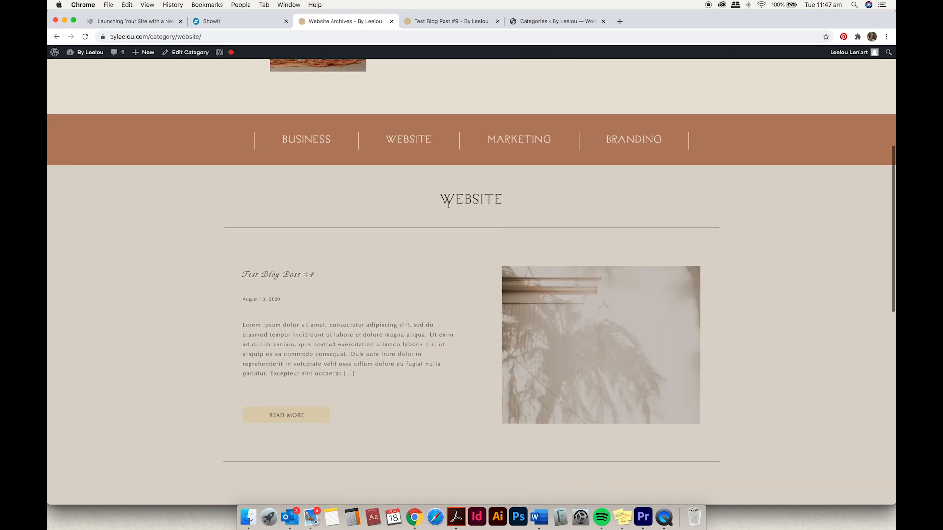
pyautogui.moveTo(439, 200); pyautogui.dragTo(505, 203)
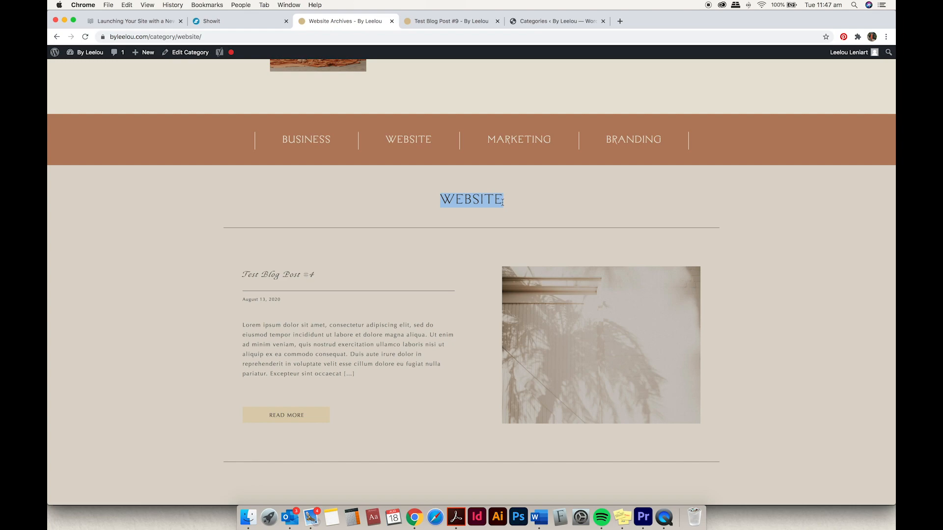
# Switch back to Showit, dismiss the publish message, duplicate the journal blog template and rename the copy Branding
pyautogui.click(276, 22)
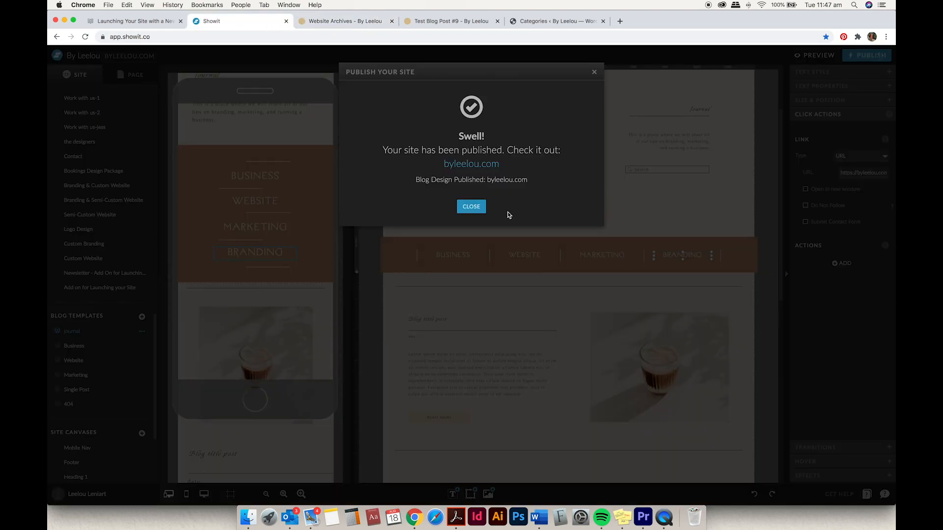
pyautogui.click(479, 209)
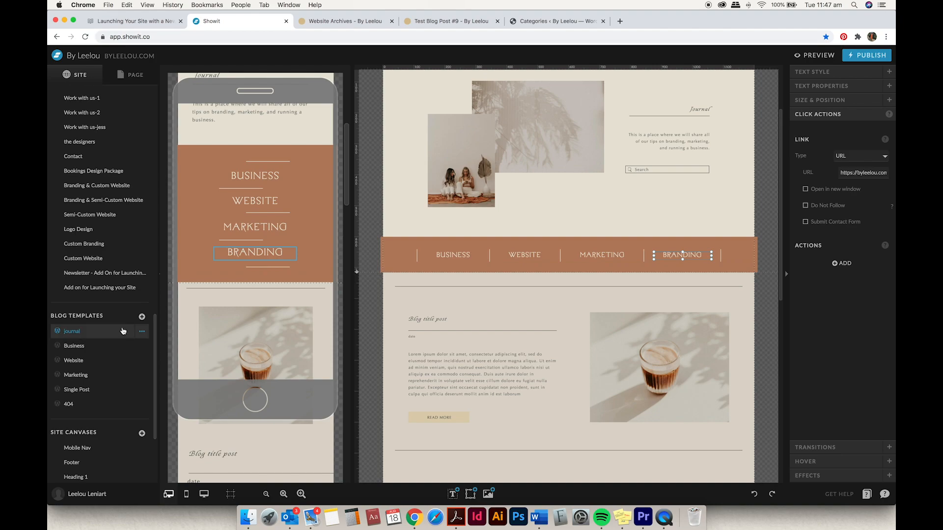
pyautogui.click(142, 332)
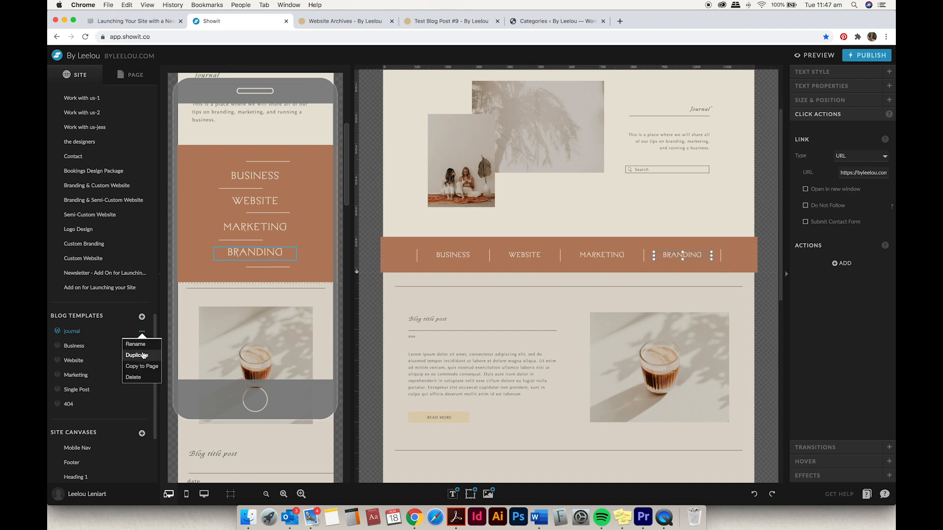
pyautogui.click(137, 355)
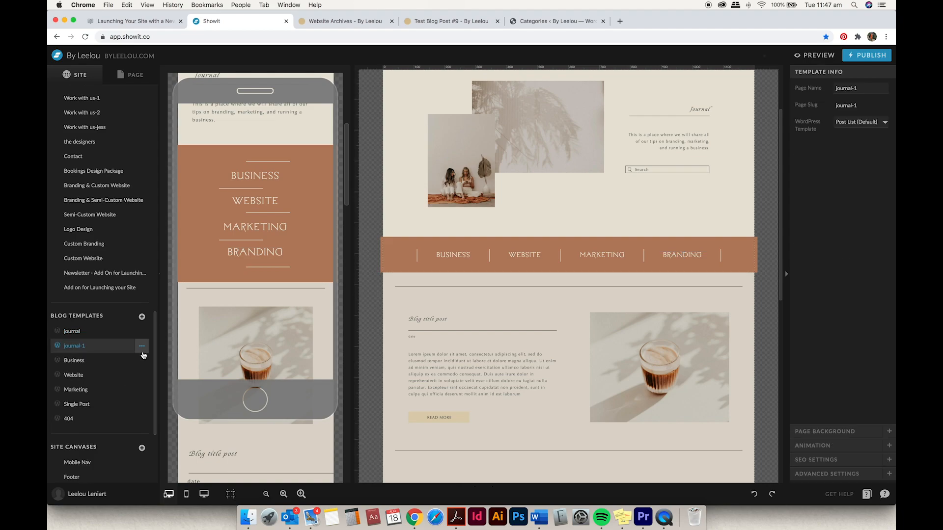
pyautogui.doubleClick(72, 347)
pyautogui.write('B')
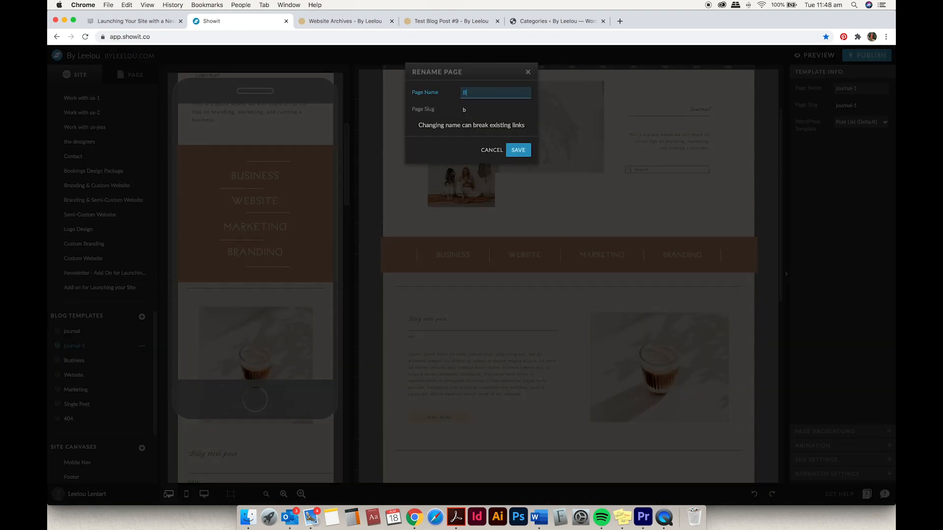
pyautogui.write('randing')
pyautogui.click(515, 151)
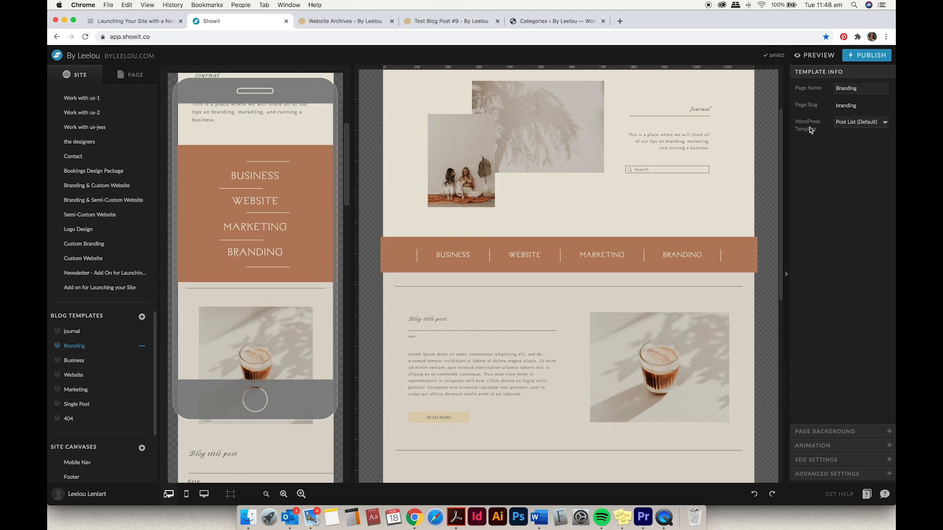
# Set the Branding template's WordPress template to Custom with the custom template name category-branding
pyautogui.click(872, 127)
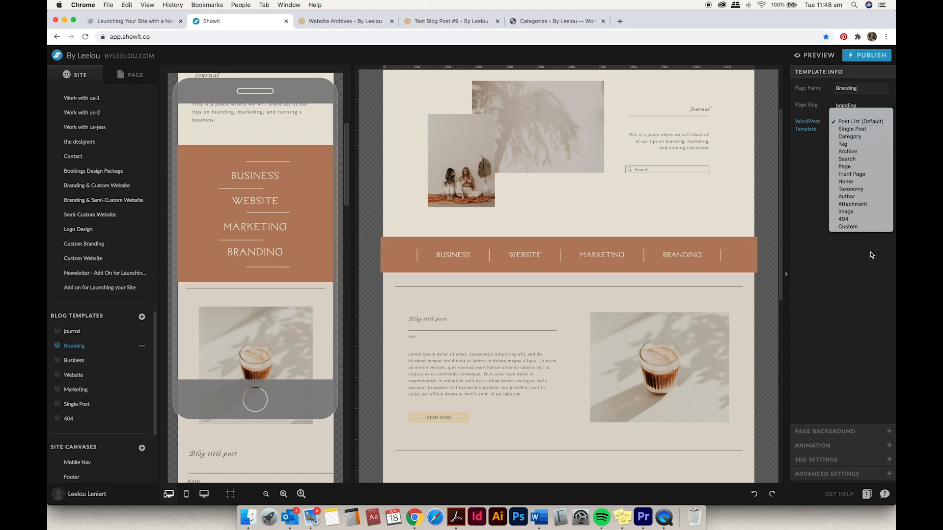
pyautogui.click(862, 227)
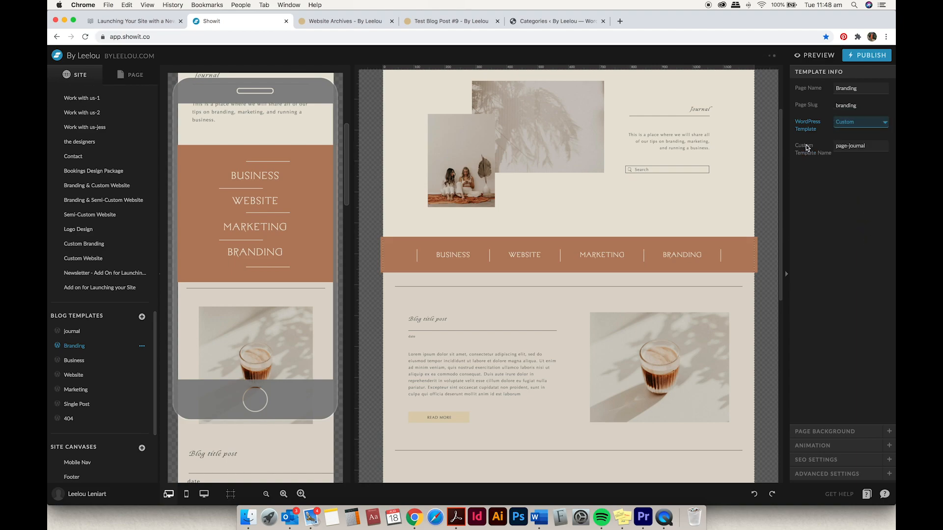
pyautogui.click(836, 146)
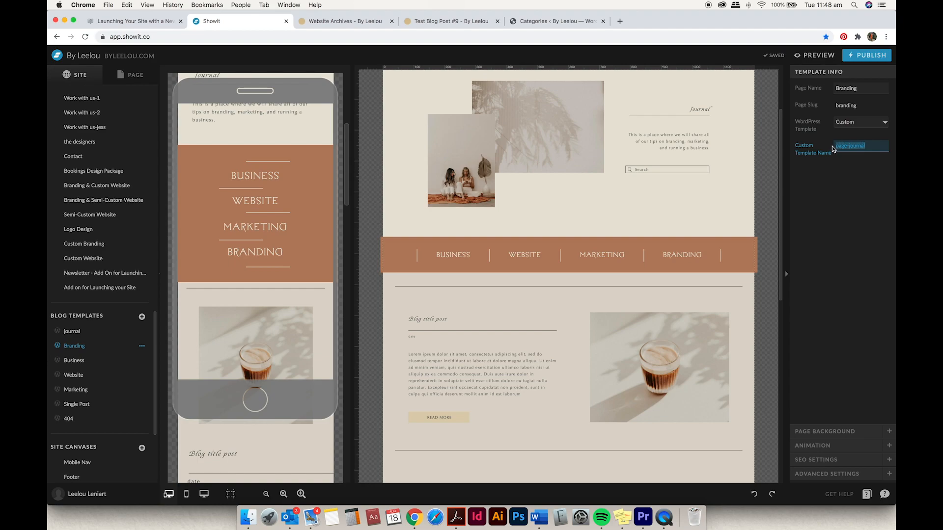
pyautogui.write('category-business')
# Review the custom template names of the Business, Website and Marketing templates, ending on the Branding template
pyautogui.click(87, 362)
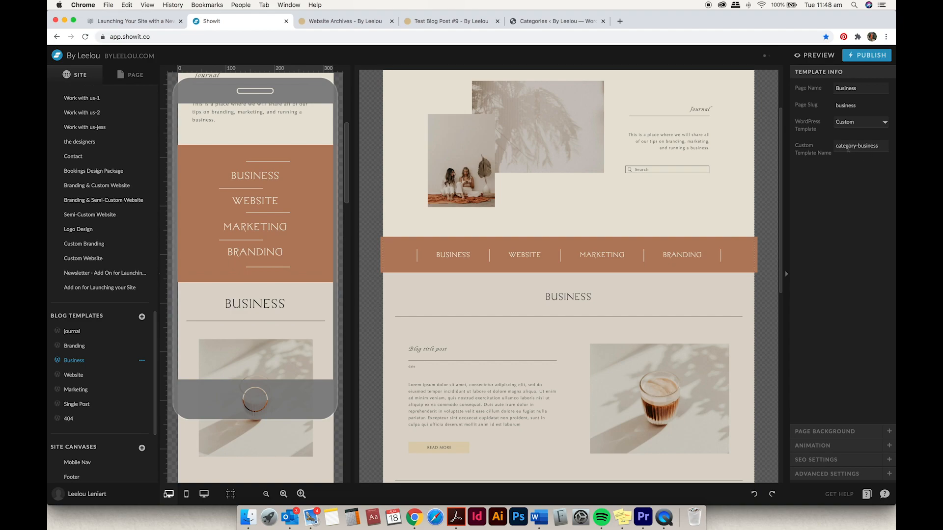
pyautogui.click(75, 376)
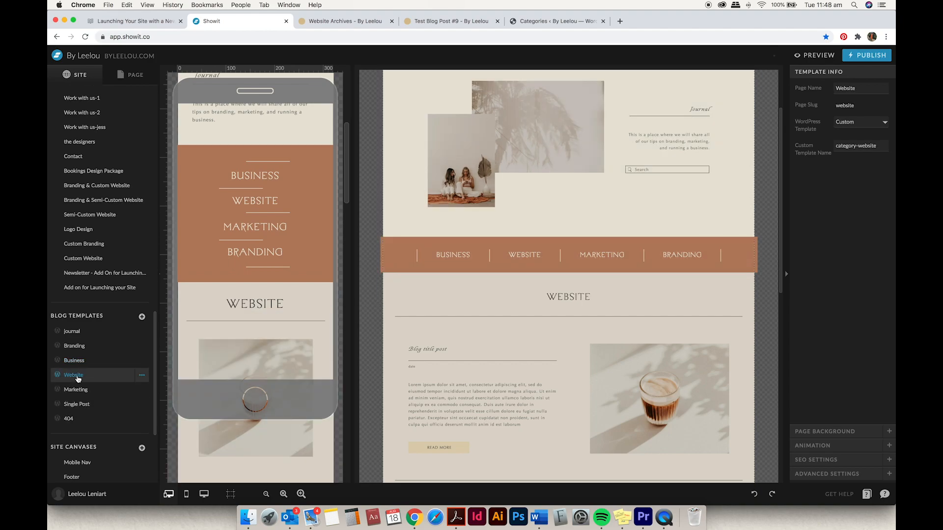
pyautogui.click(80, 391)
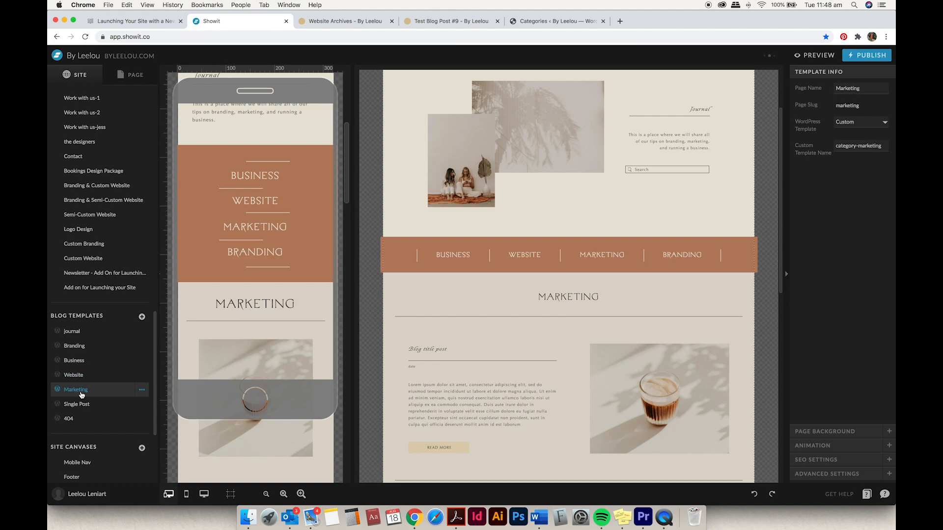
pyautogui.click(80, 350)
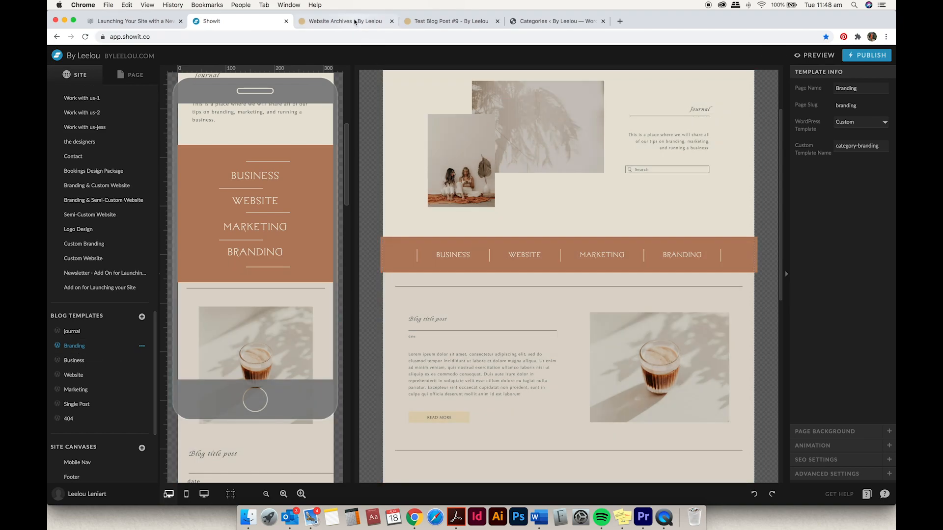
# Switch to the live Website category page and check the title heading under the category bar
pyautogui.click(354, 21)
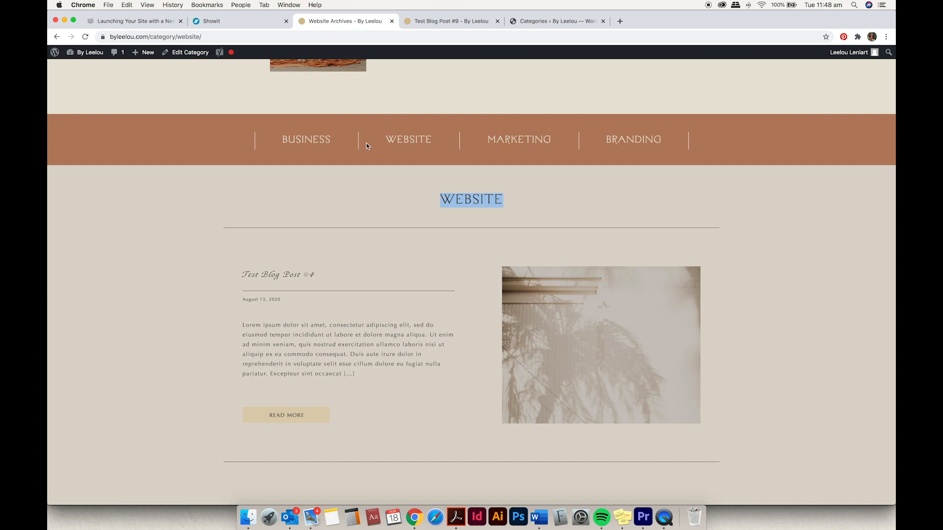
pyautogui.click(559, 209)
pyautogui.moveTo(435, 200); pyautogui.dragTo(507, 202)
# Switch back to Showit and add a blank canvas to the Branding template
pyautogui.click(242, 21)
pyautogui.click(135, 75)
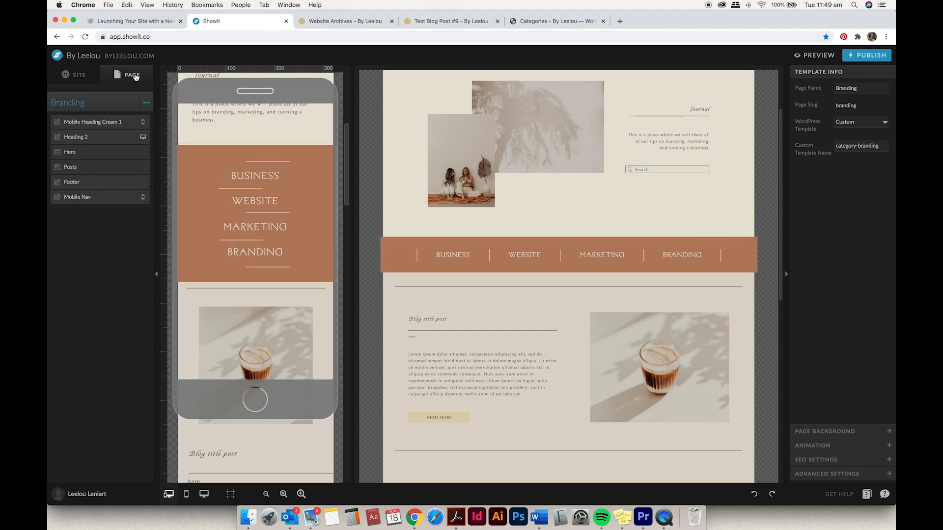
pyautogui.click(145, 102)
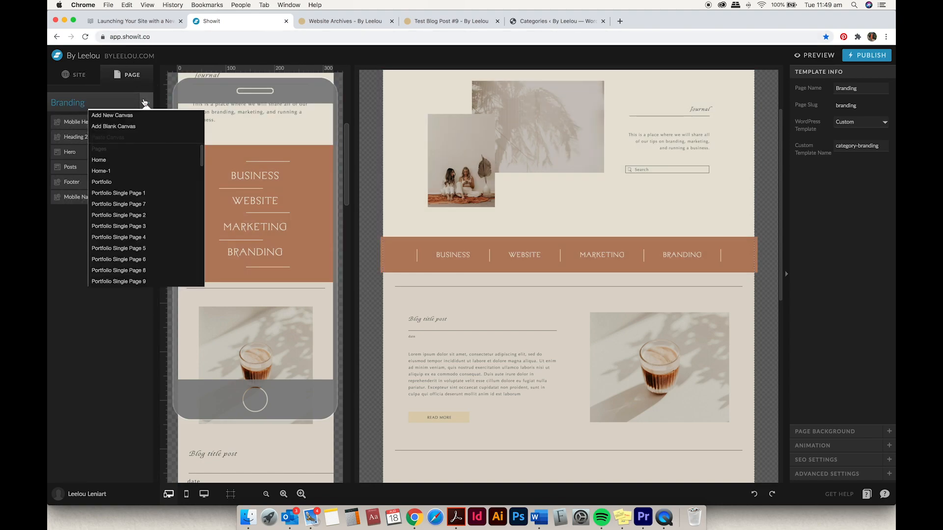
pyautogui.click(123, 127)
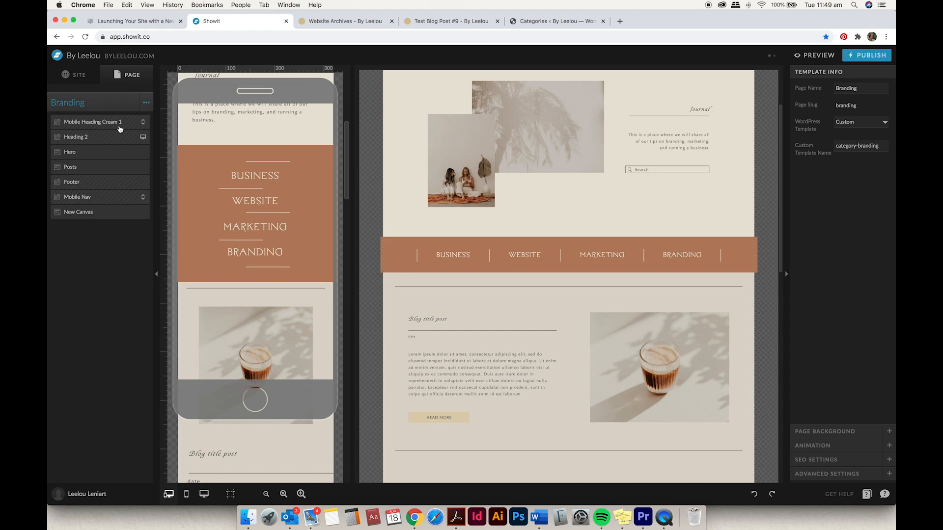
# Rename the new canvas Title and move it between the Hero and Posts canvases
pyautogui.click(84, 213)
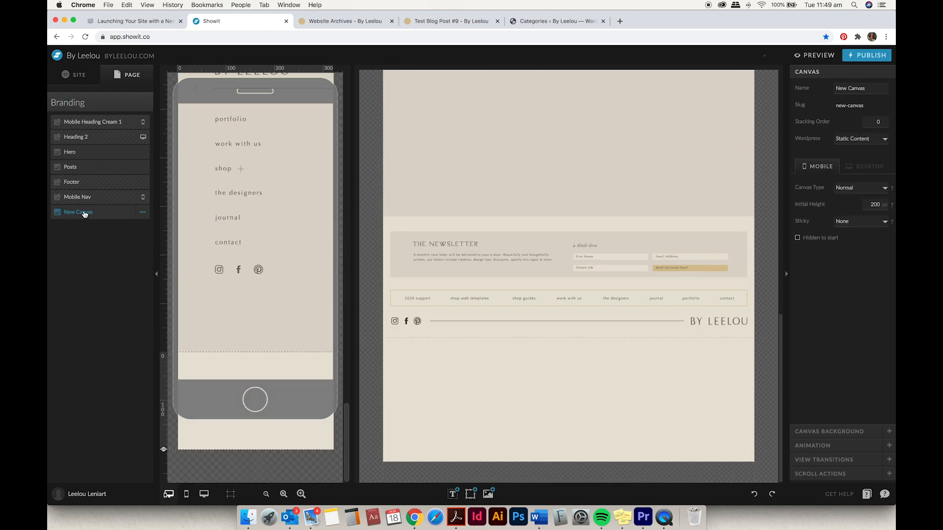
pyautogui.doubleClick(84, 213)
pyautogui.write('Title')
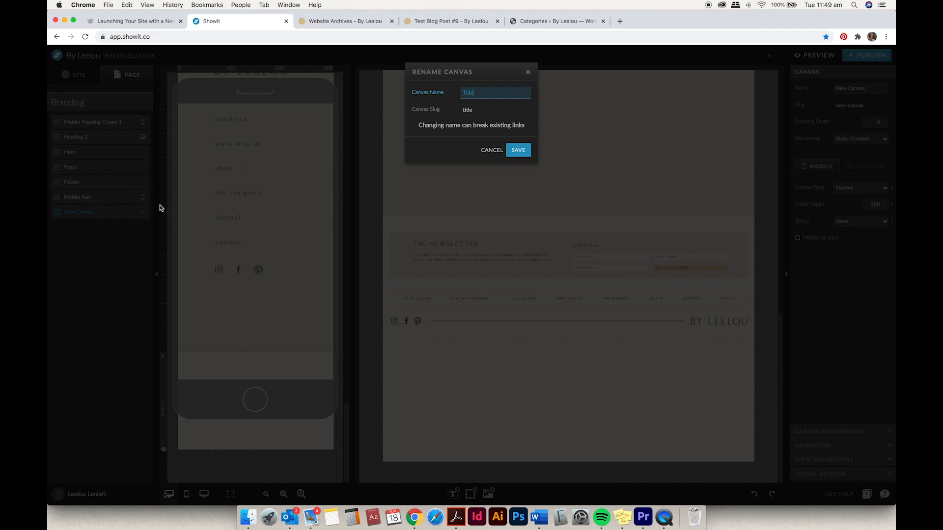
pyautogui.click(518, 150)
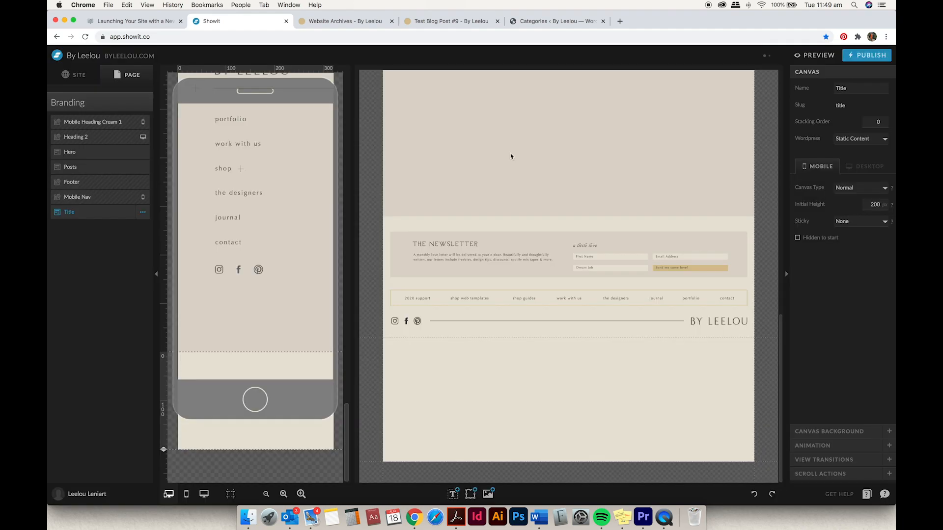
pyautogui.moveTo(75, 213); pyautogui.dragTo(81, 166)
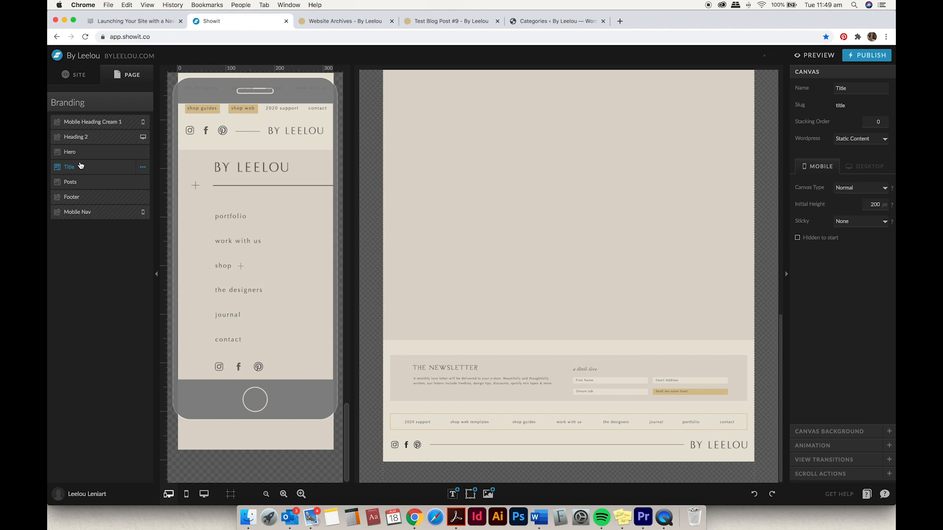
pyautogui.scroll(5, 512, 177)
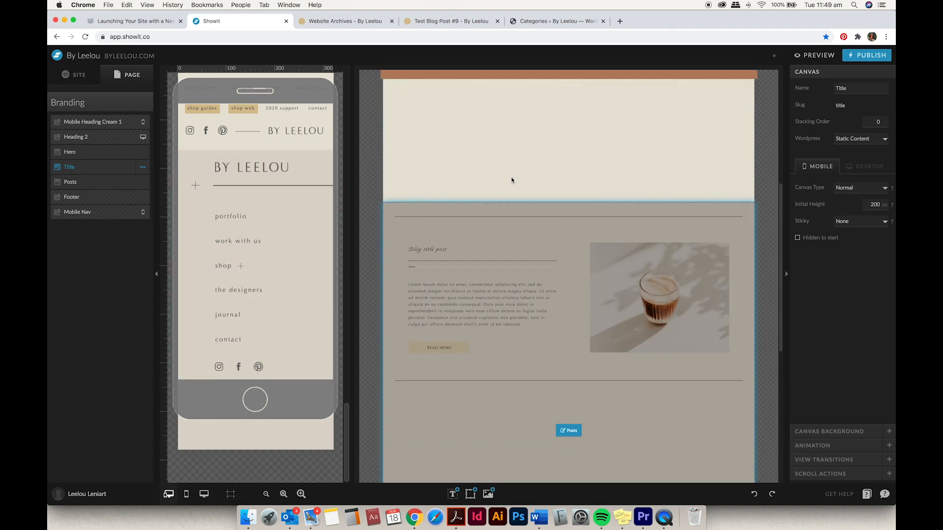
pyautogui.scroll(3, 511, 180)
pyautogui.moveTo(281, 206)
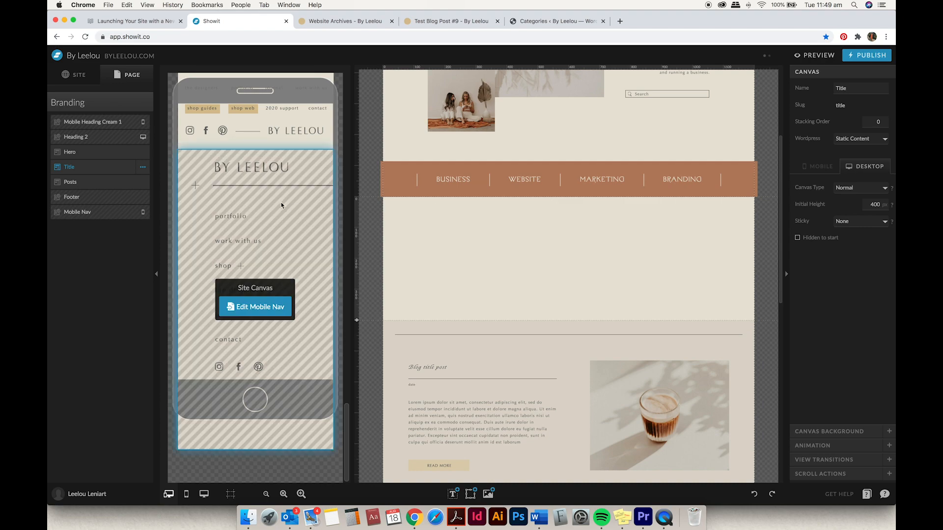
pyautogui.scroll(5, 281, 205)
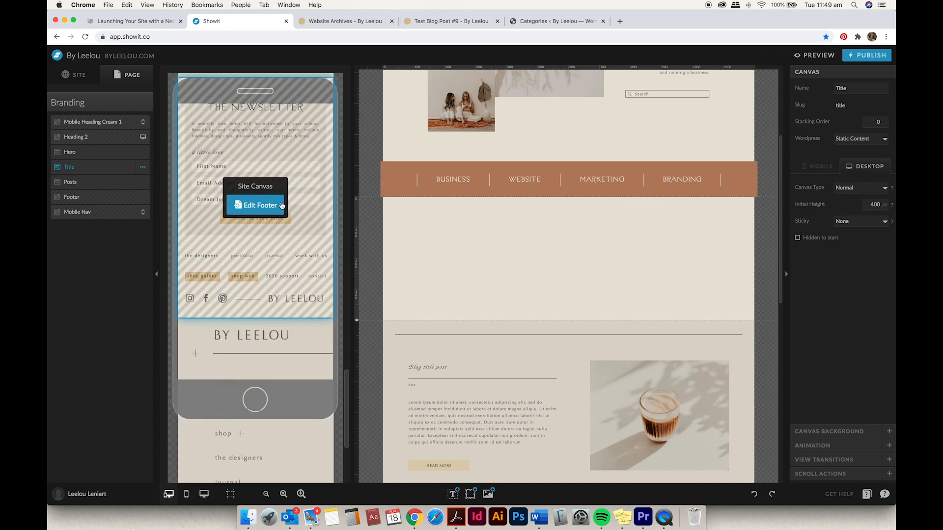
pyautogui.scroll(5, 281, 205)
pyautogui.click(281, 201)
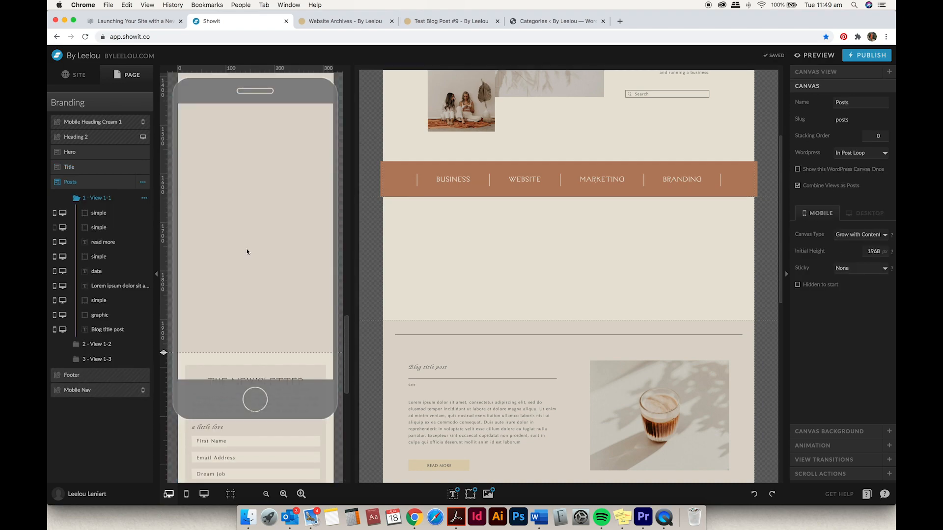
pyautogui.moveTo(169, 355); pyautogui.dragTo(169, 178)
pyautogui.scroll(3, 276, 209)
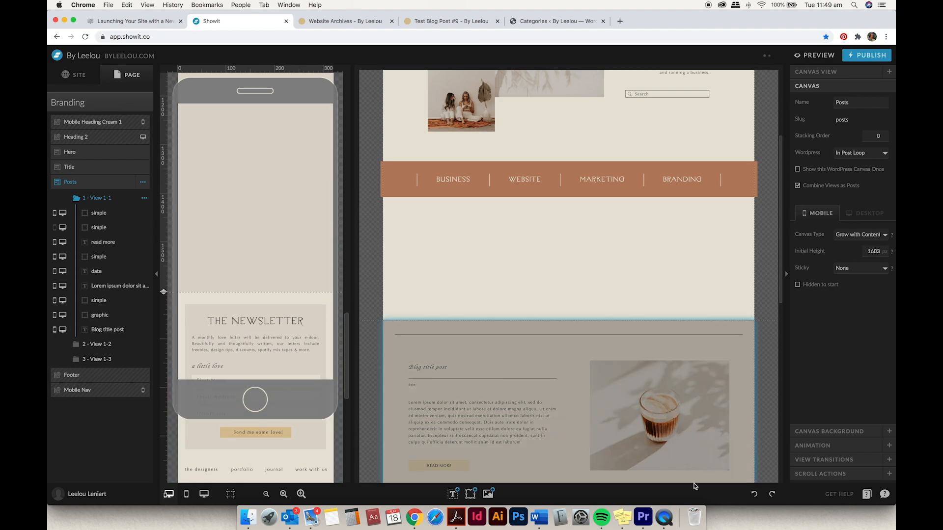
pyautogui.click(755, 495)
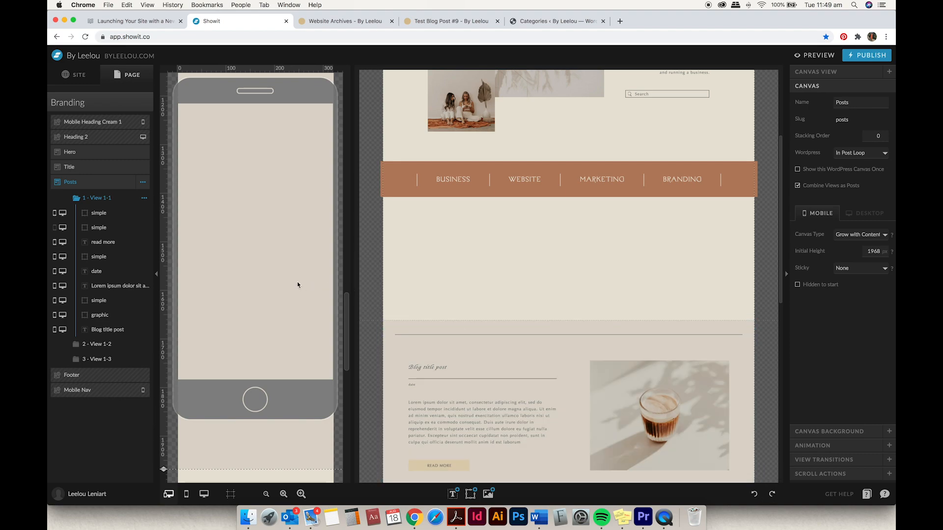
# Shorten the Title canvas in the mobile layout to about half its height
pyautogui.scroll(7, 278, 284)
pyautogui.scroll(10, 279, 284)
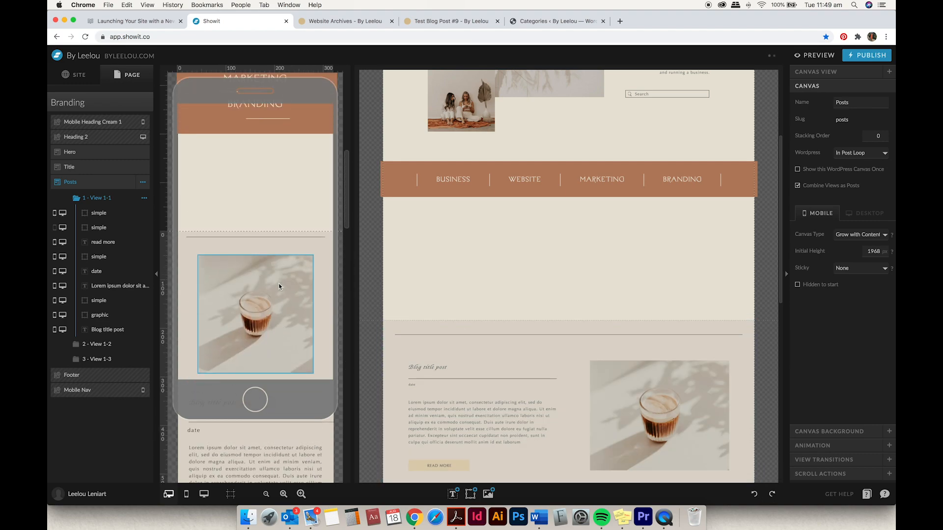
pyautogui.click(278, 284)
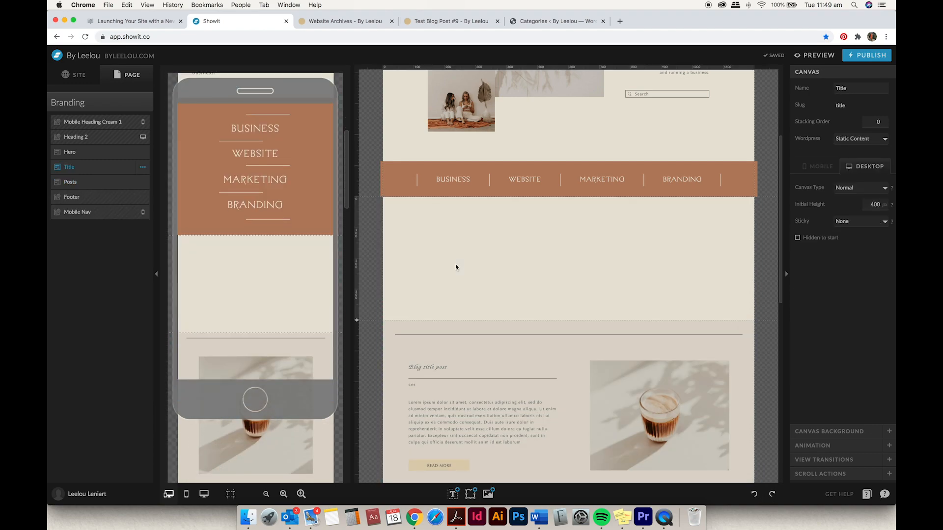
pyautogui.moveTo(164, 332); pyautogui.dragTo(164, 282)
pyautogui.click(506, 274)
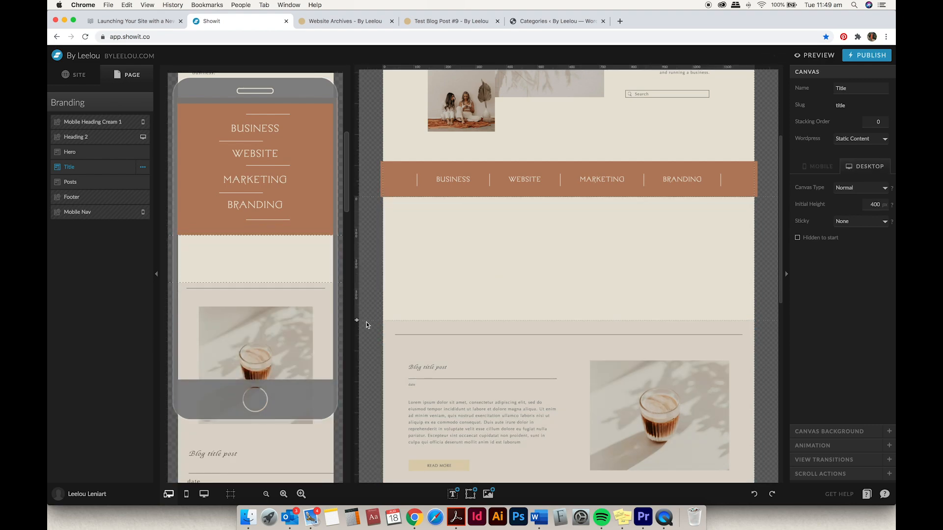
# Shorten the desktop Title canvas to about 173 px and give it the fifth palette colour as background in both layouts
pyautogui.moveTo(358, 322); pyautogui.dragTo(380, 230)
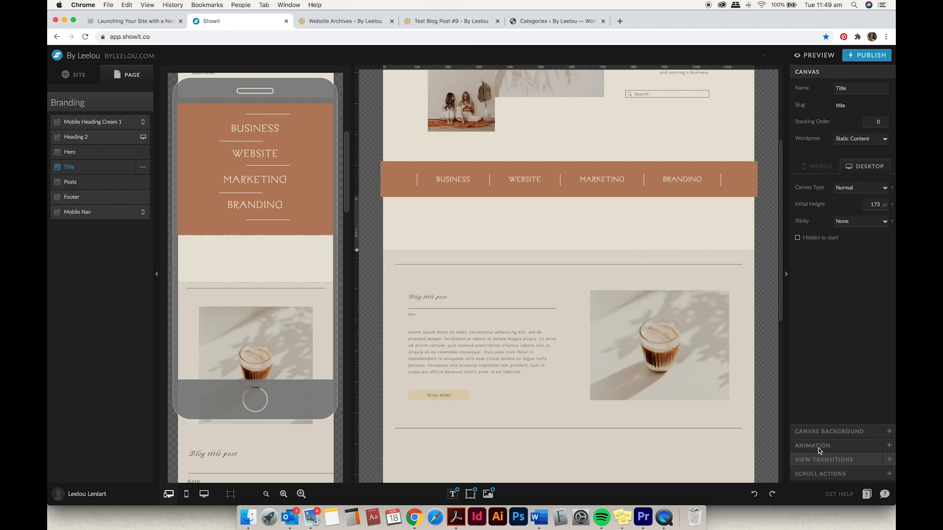
pyautogui.click(822, 432)
pyautogui.click(845, 143)
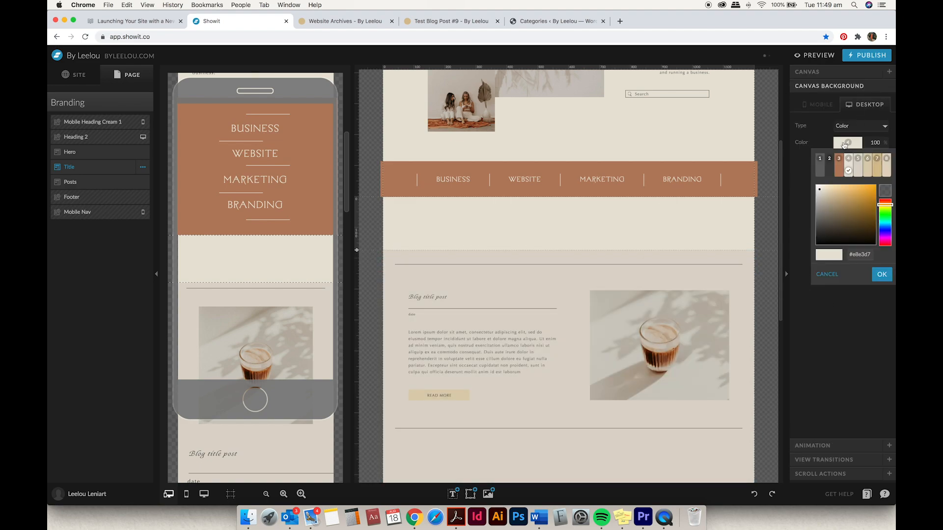
pyautogui.click(859, 167)
pyautogui.click(268, 267)
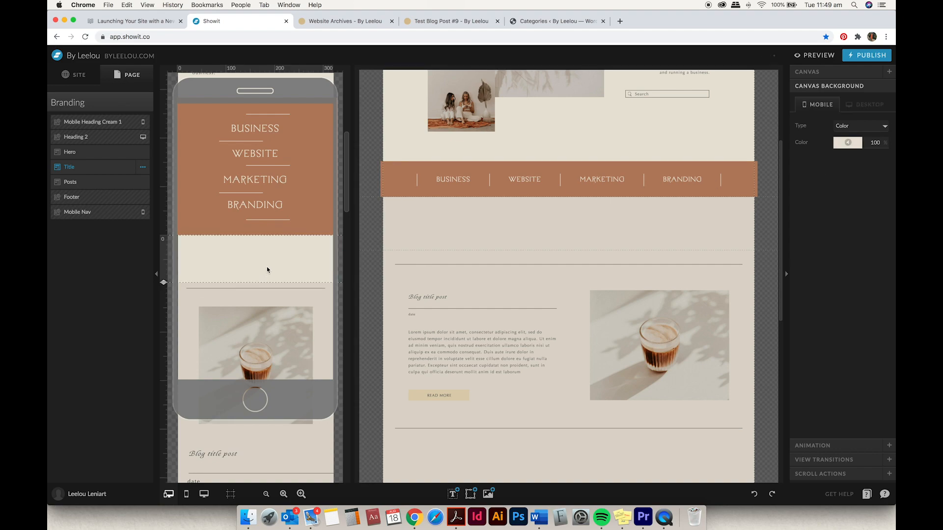
pyautogui.click(843, 142)
pyautogui.click(859, 171)
# Add a Title text element to the Title canvas, widen its desktop box to about 329 px and make it read BRANDING
pyautogui.click(542, 233)
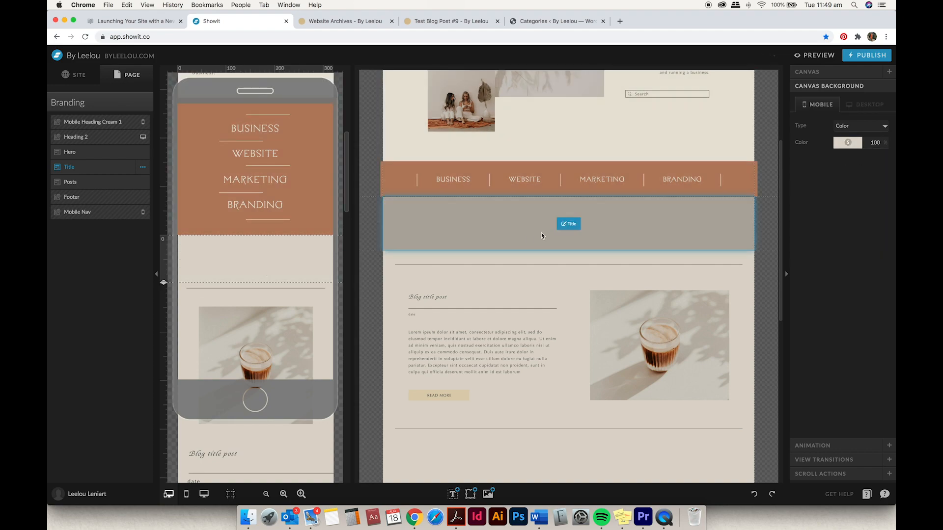
pyautogui.moveTo(461, 502)
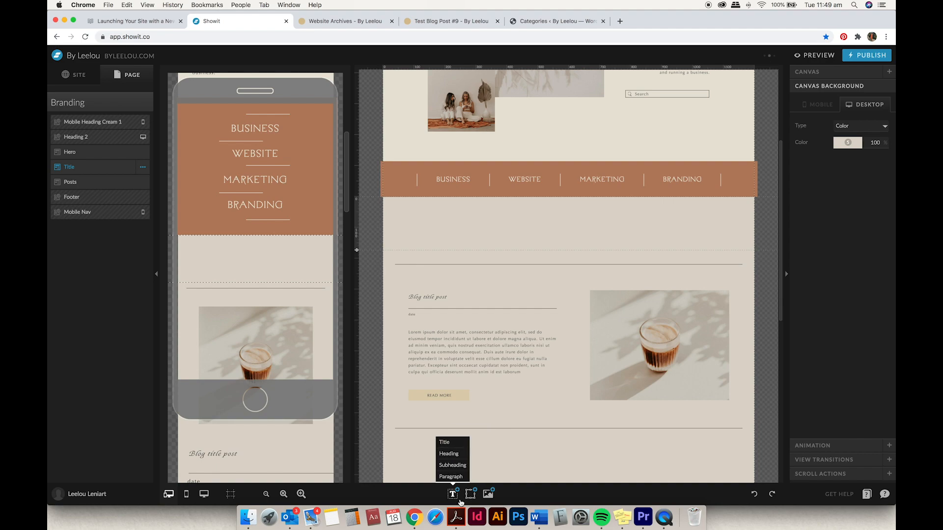
pyautogui.click(451, 442)
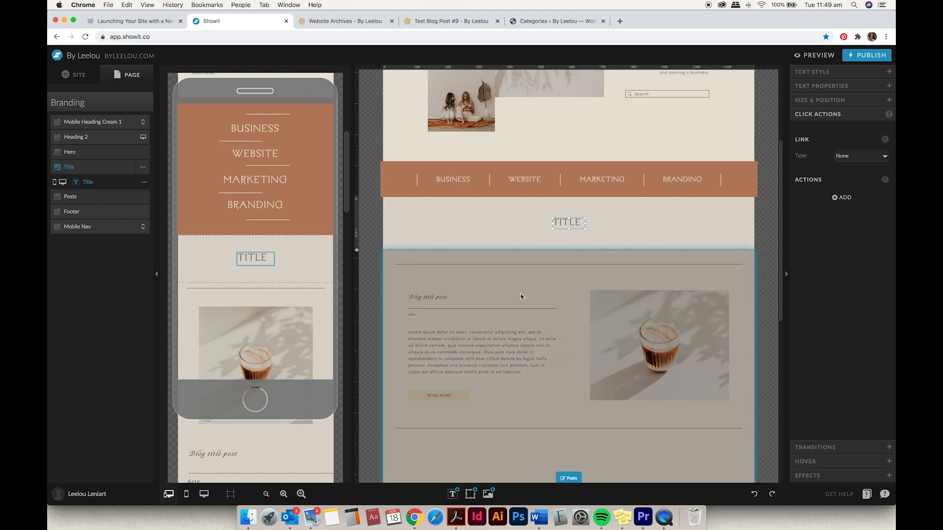
pyautogui.moveTo(552, 229); pyautogui.dragTo(484, 236)
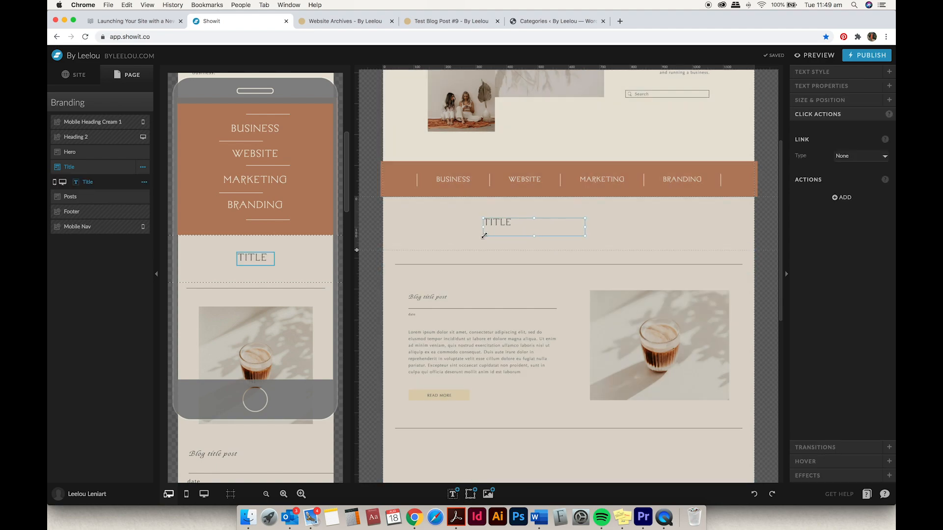
pyautogui.doubleClick(499, 226)
pyautogui.doubleClick(499, 225)
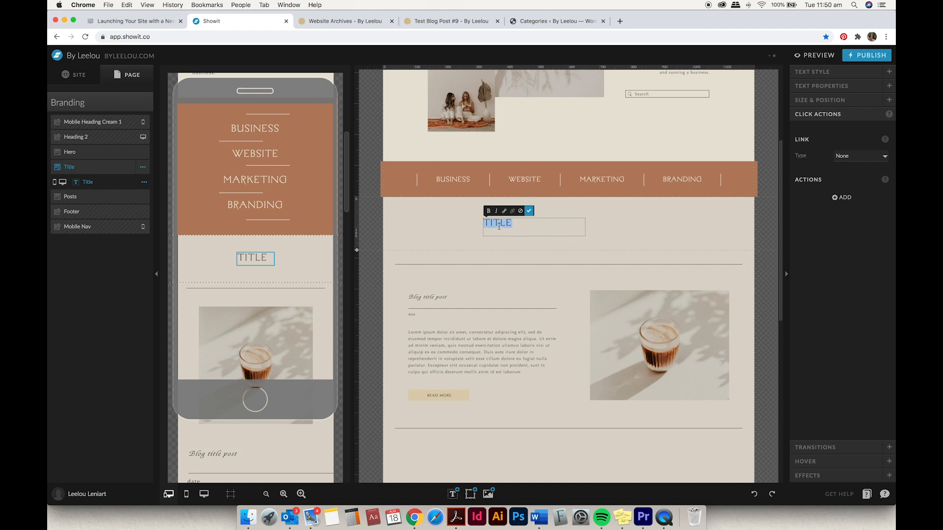
pyautogui.write('BRANDING')
pyautogui.click(530, 212)
# Center the desktop BRANDING text box horizontally on the canvas and set its text alignment to Center
pyautogui.click(823, 103)
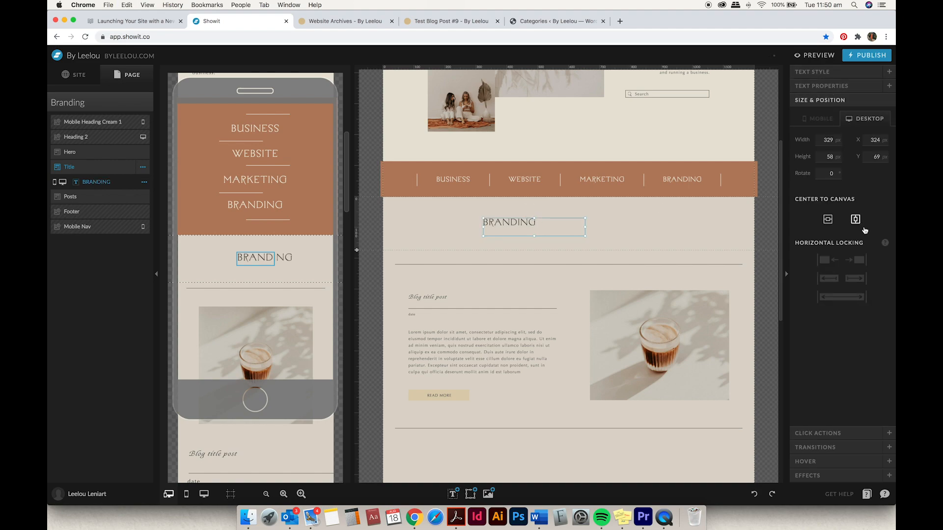
pyautogui.click(856, 220)
pyautogui.click(829, 87)
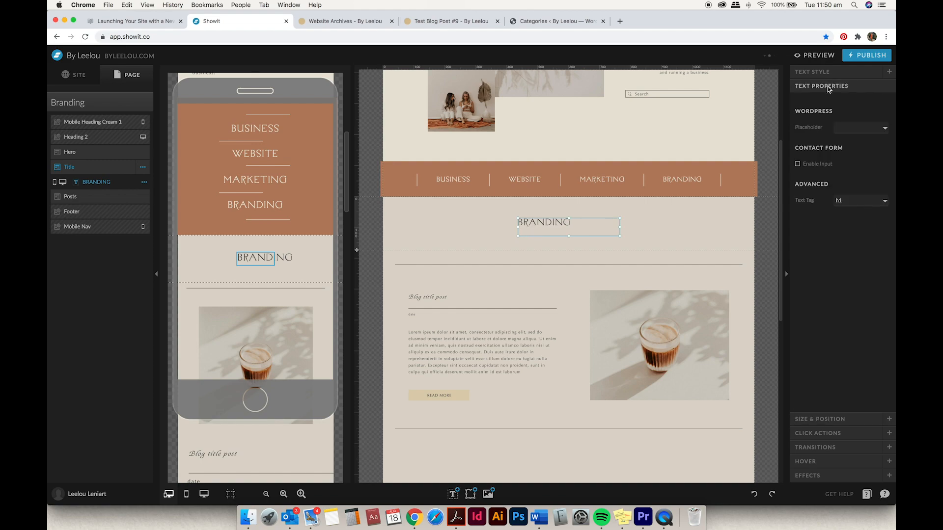
pyautogui.click(812, 72)
pyautogui.click(855, 229)
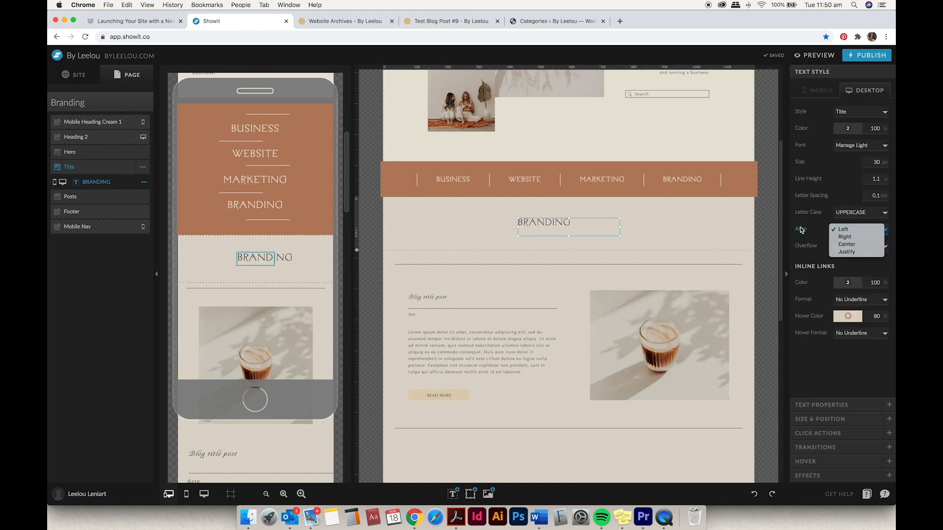
pyautogui.click(847, 244)
pyautogui.click(669, 229)
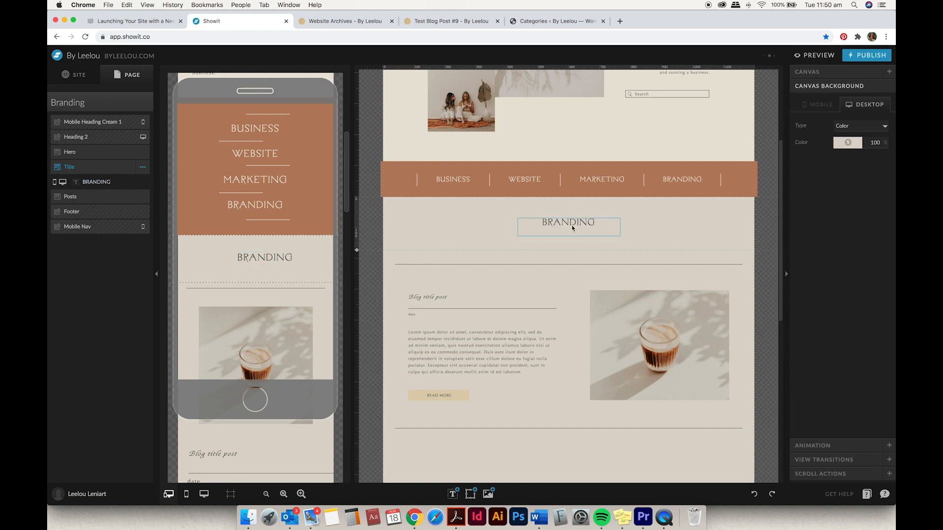
# Shorten the Title canvas in both layouts so it ends just below the BRANDING text
pyautogui.moveTo(357, 251); pyautogui.dragTo(358, 228)
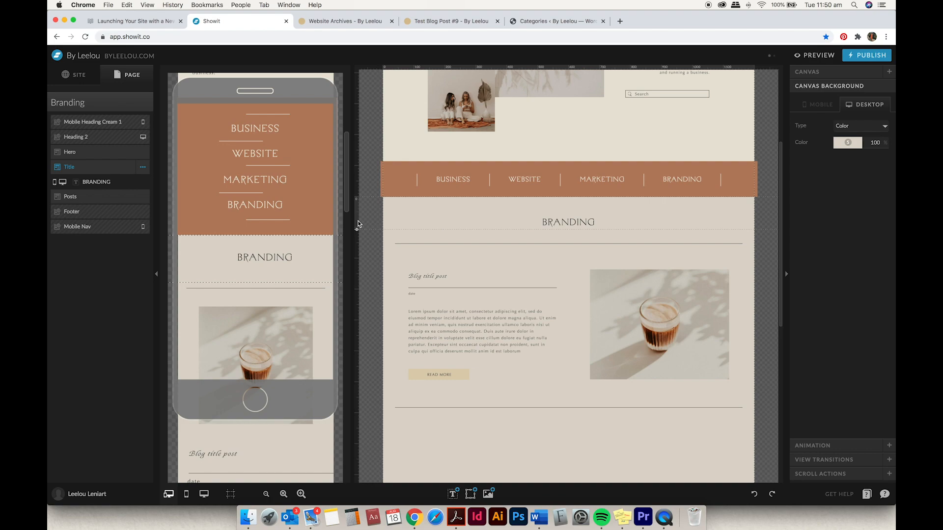
pyautogui.click(286, 254)
pyautogui.moveTo(163, 282); pyautogui.dragTo(164, 263)
# Widen the mobile BRANDING text box to about 120 px, center it horizontally on the canvas and set its alignment to Center
pyautogui.click(268, 255)
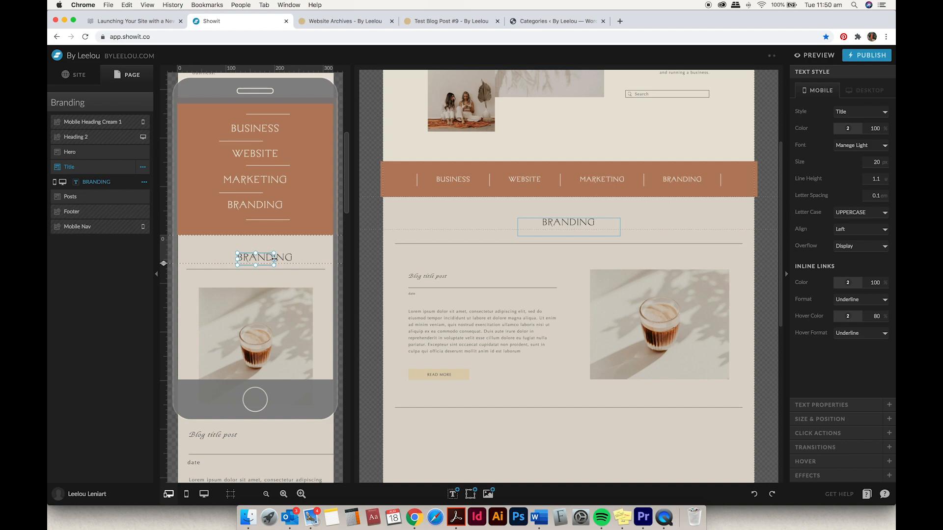
pyautogui.moveTo(274, 259); pyautogui.dragTo(295, 259)
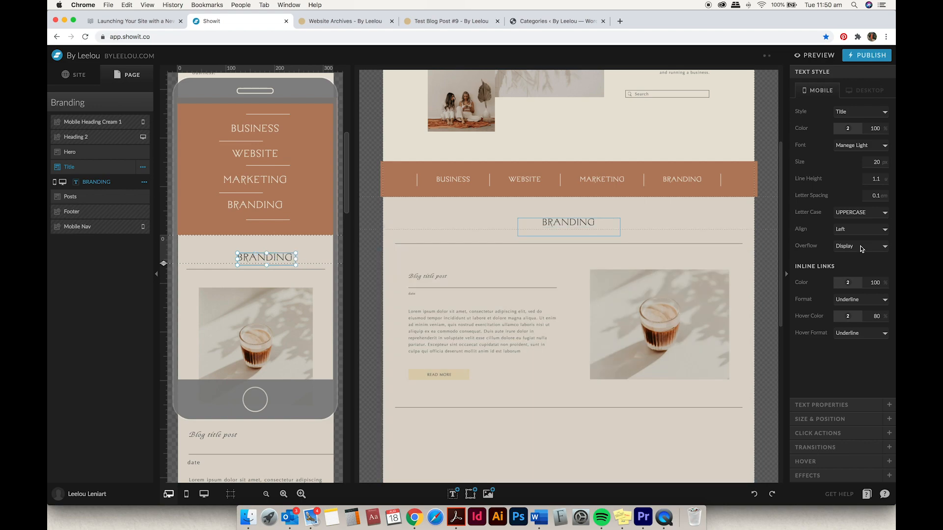
pyautogui.click(825, 405)
pyautogui.click(830, 419)
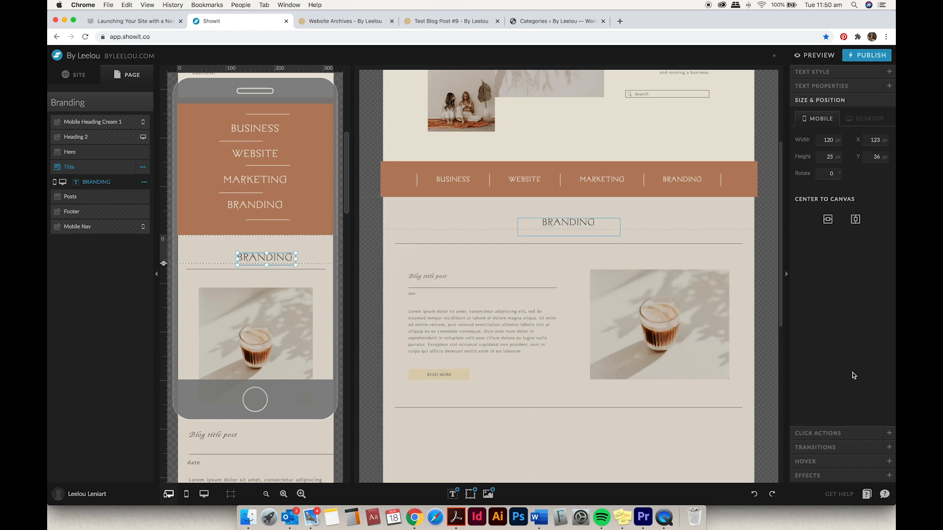
pyautogui.click(856, 219)
pyautogui.click(820, 87)
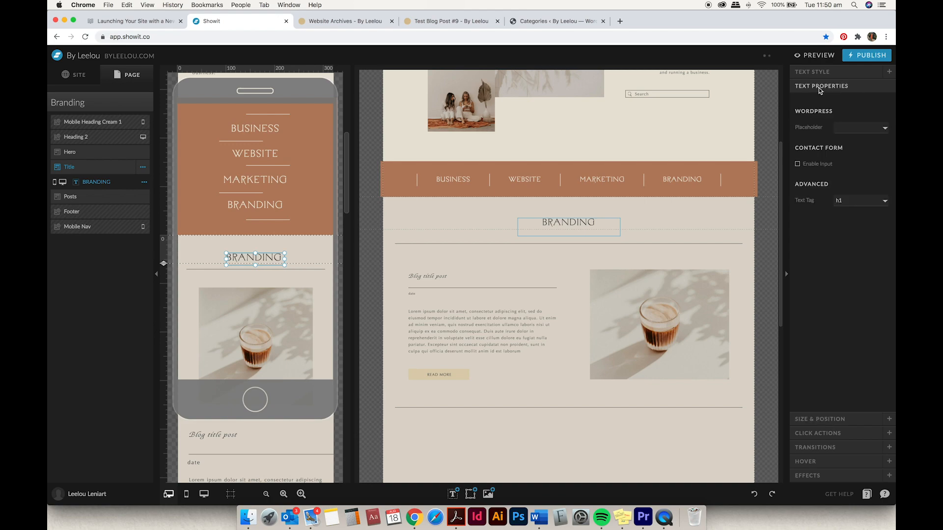
pyautogui.click(820, 73)
pyautogui.click(854, 231)
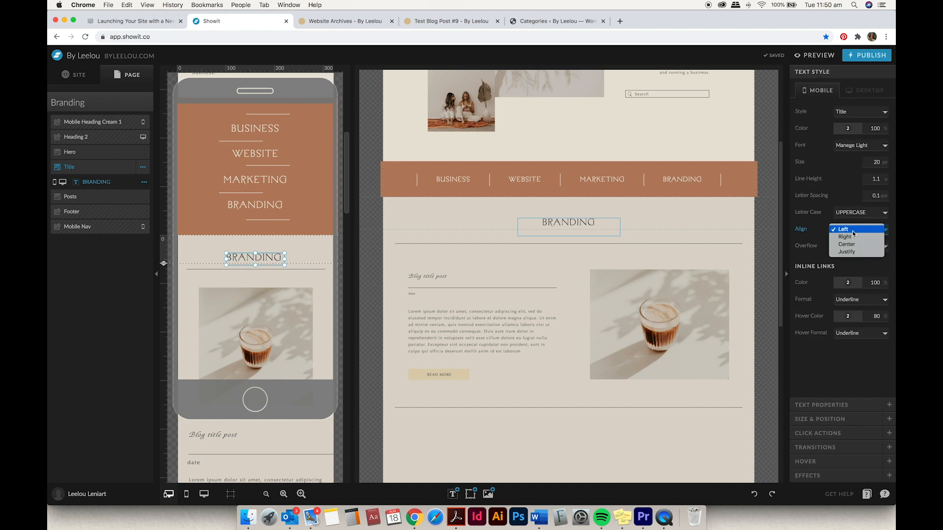
pyautogui.click(848, 244)
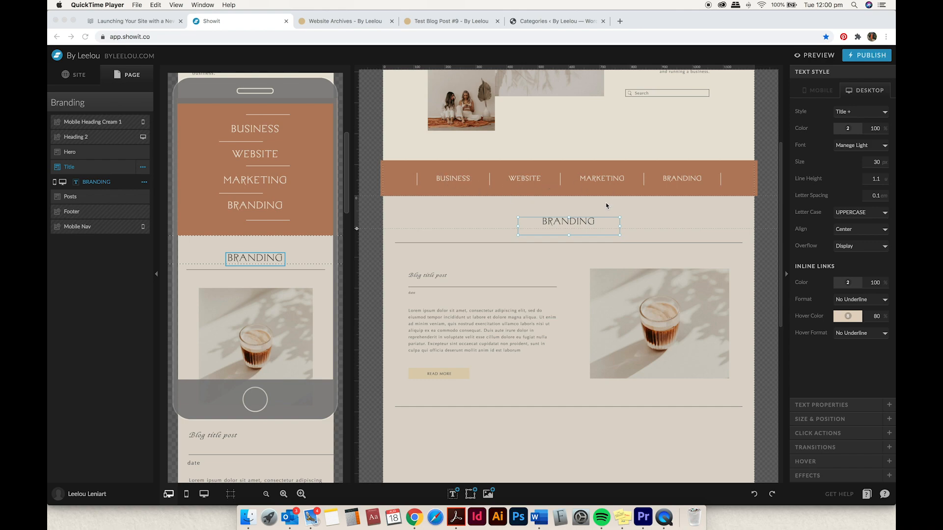
# Look at the two Hero images and the file selection for the palm photo, and review the Branding template's layout
pyautogui.scroll(5, 606, 202)
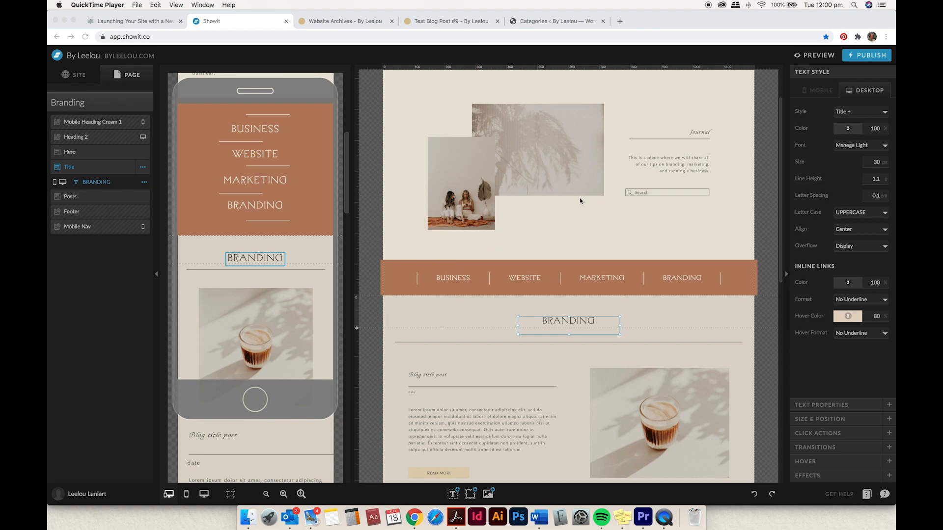
pyautogui.click(479, 190)
pyautogui.click(480, 173)
pyautogui.click(538, 167)
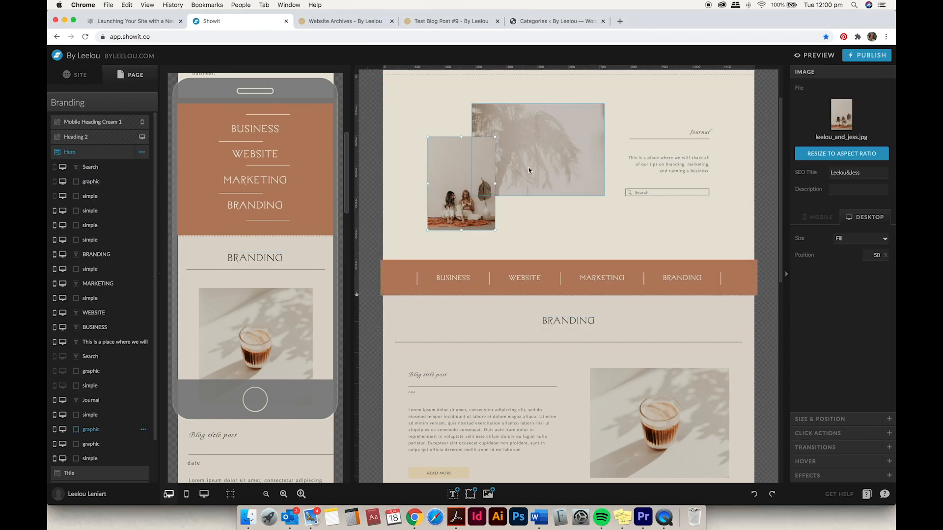
pyautogui.scroll(1, 538, 167)
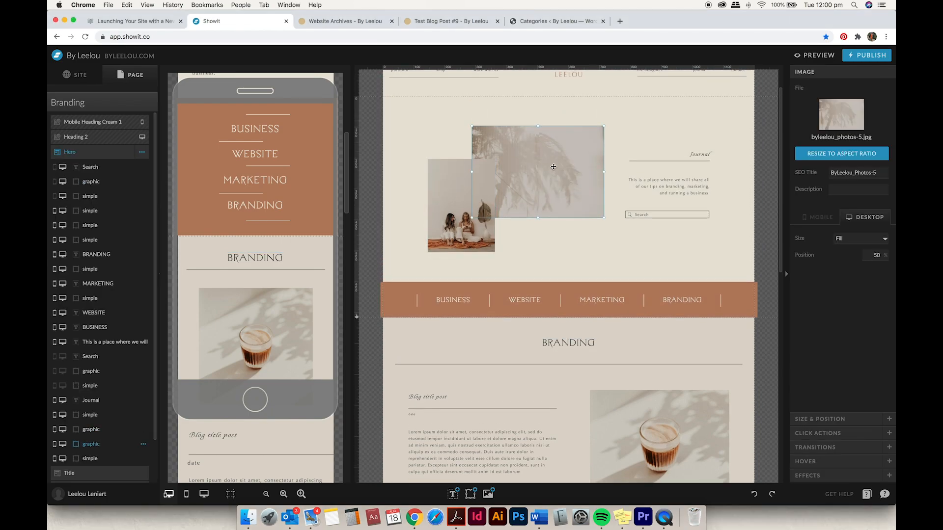
pyautogui.click(845, 120)
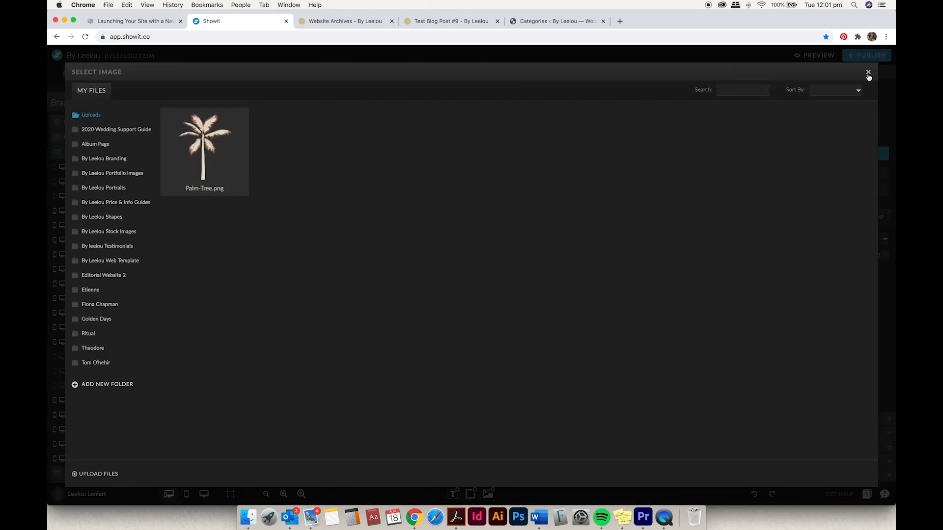
pyautogui.click(868, 73)
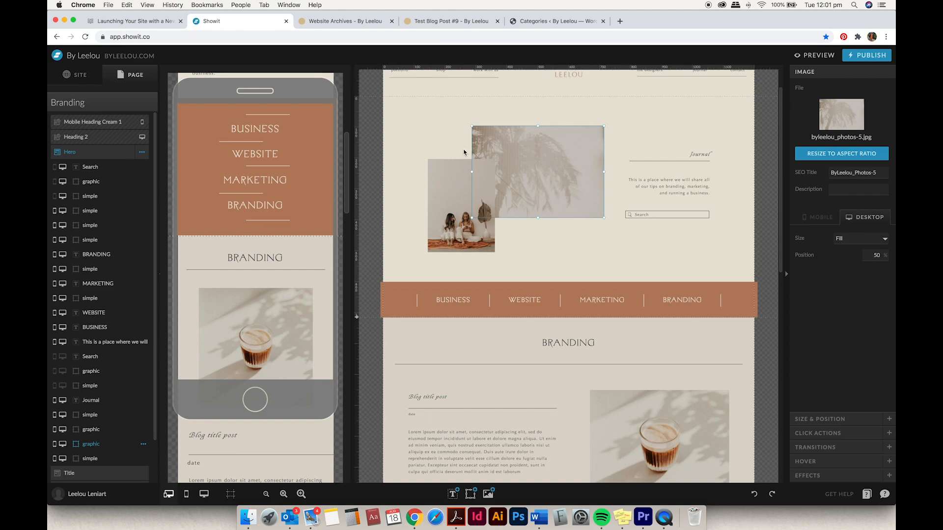
pyautogui.scroll(-1, 536, 184)
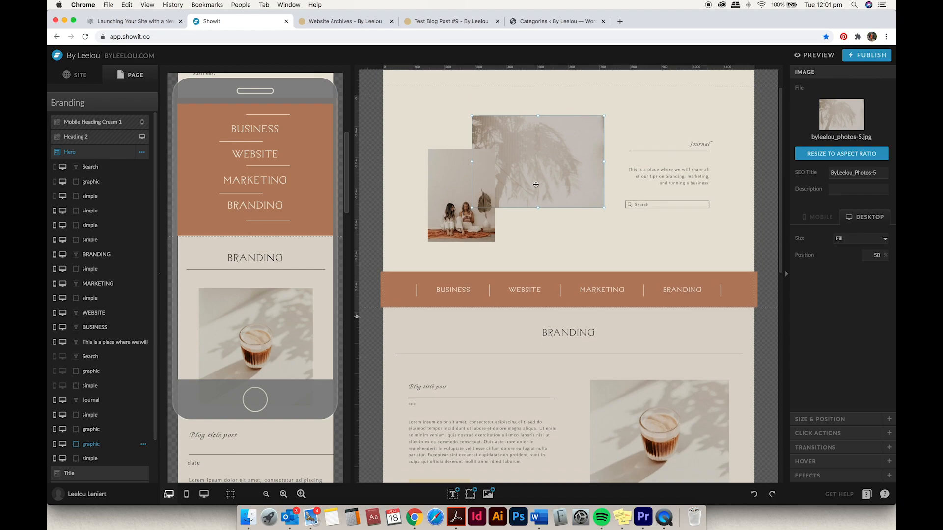
pyautogui.scroll(-5, 536, 184)
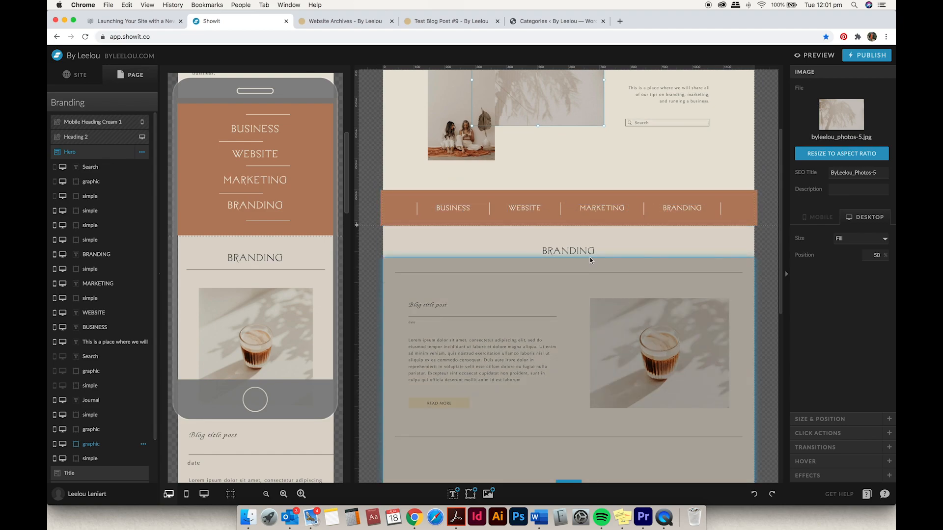
pyautogui.scroll(2, 593, 251)
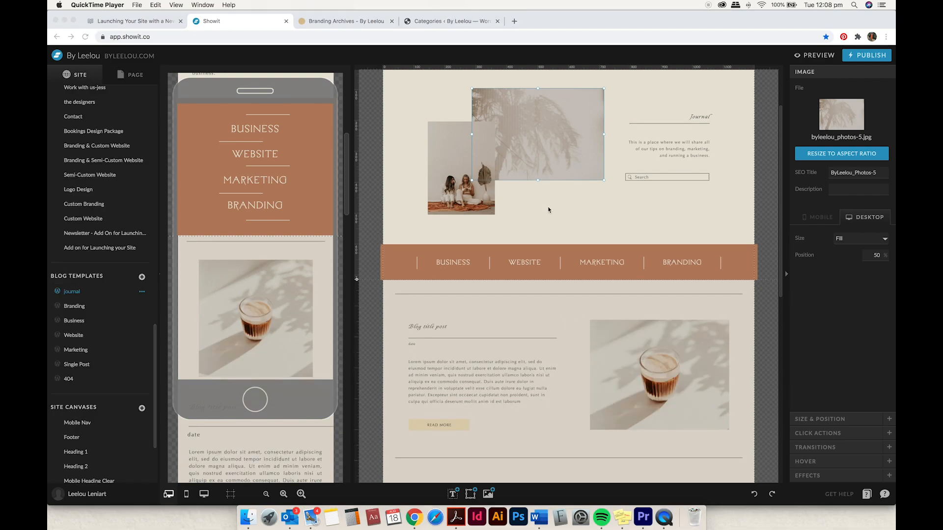
# Publish the site together with the blog to byleelou.com and open the live site
pyautogui.click(867, 55)
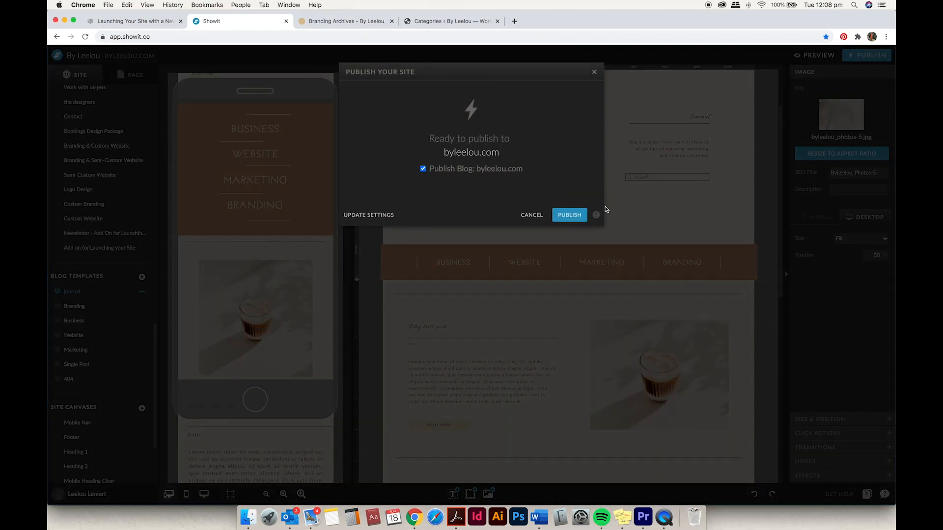
pyautogui.click(567, 214)
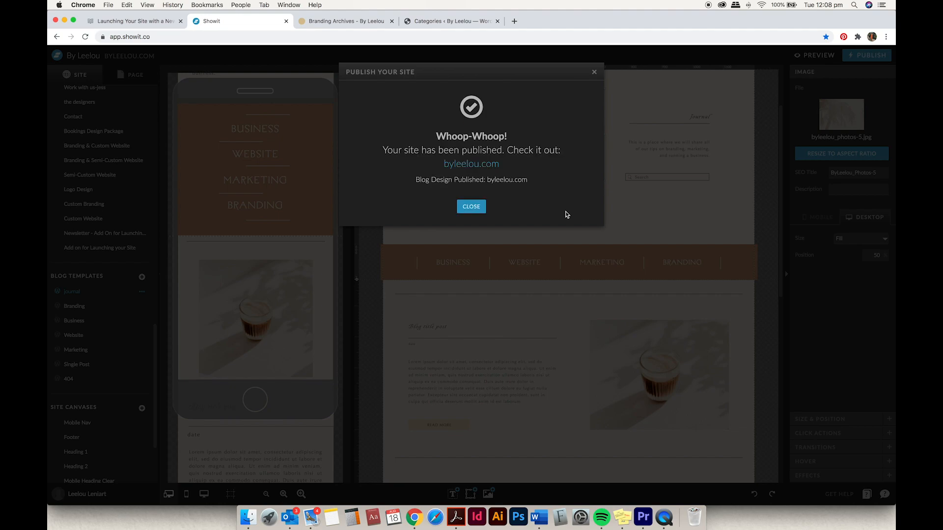
pyautogui.click(476, 165)
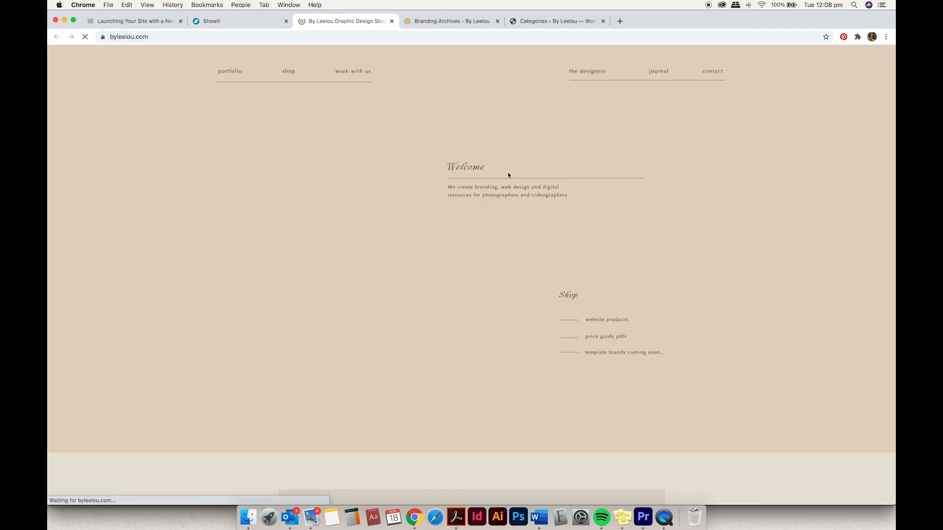
# Look through the live Journal page's posts and open its Branding category to check the title under the category bar
pyautogui.click(655, 76)
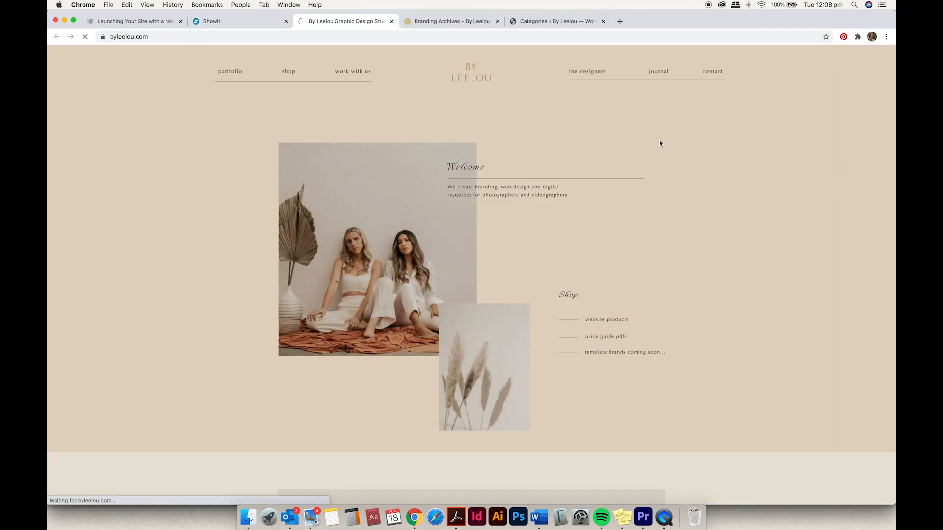
pyautogui.scroll(-10, 699, 260)
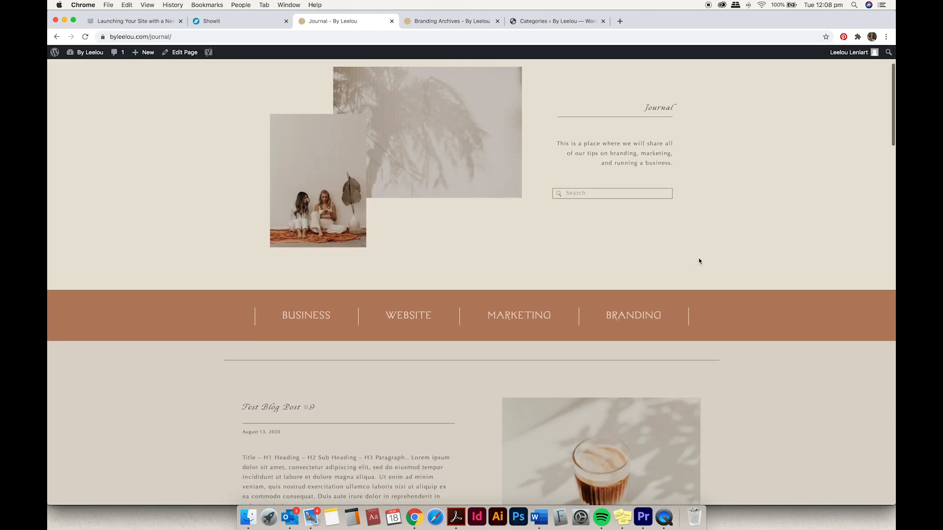
pyautogui.scroll(-5, 699, 261)
pyautogui.scroll(8, 699, 261)
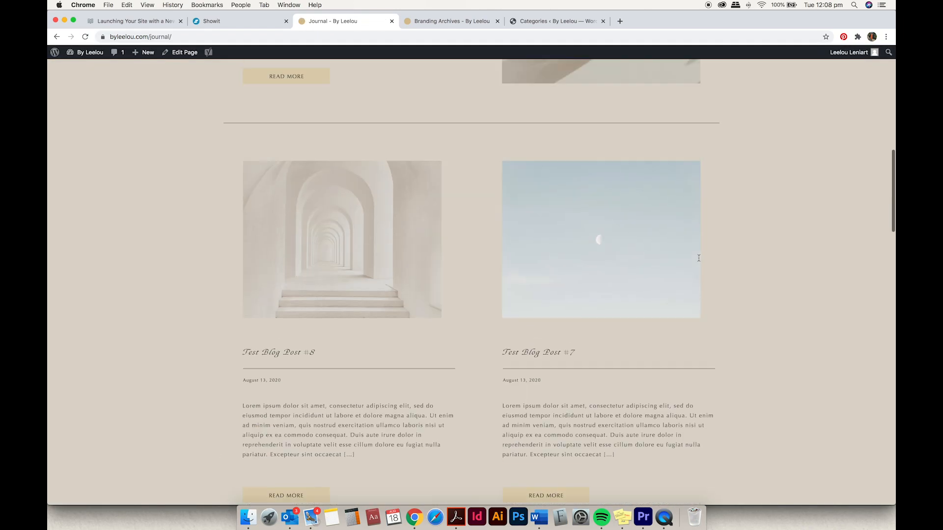
pyautogui.scroll(2, 699, 261)
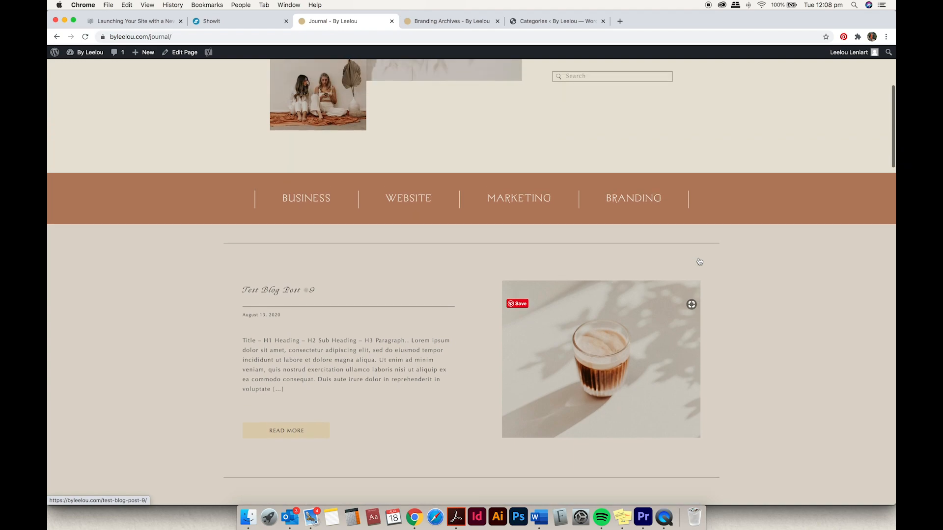
pyautogui.click(639, 199)
pyautogui.scroll(-2, 726, 242)
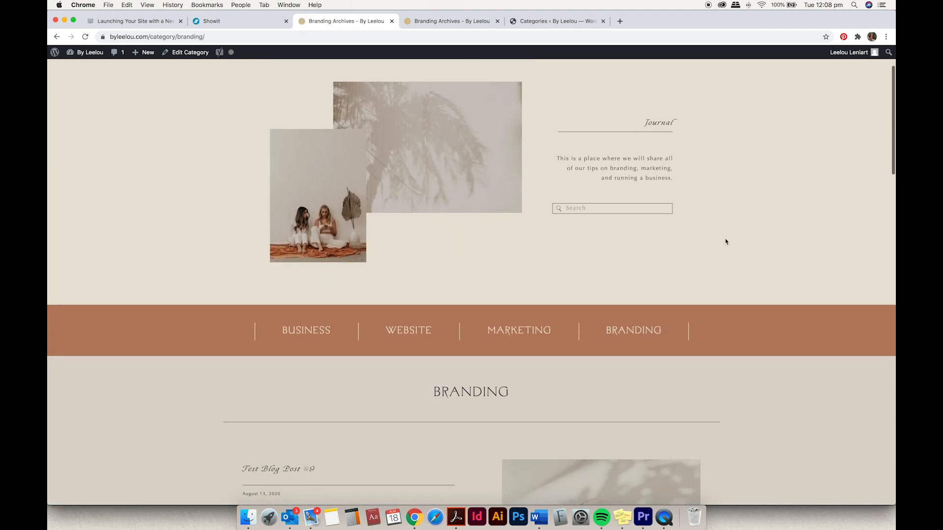
# Look through the posts on the live Branding category page, down to Test Blog Post #2 and back up to the header
pyautogui.scroll(-3, 725, 241)
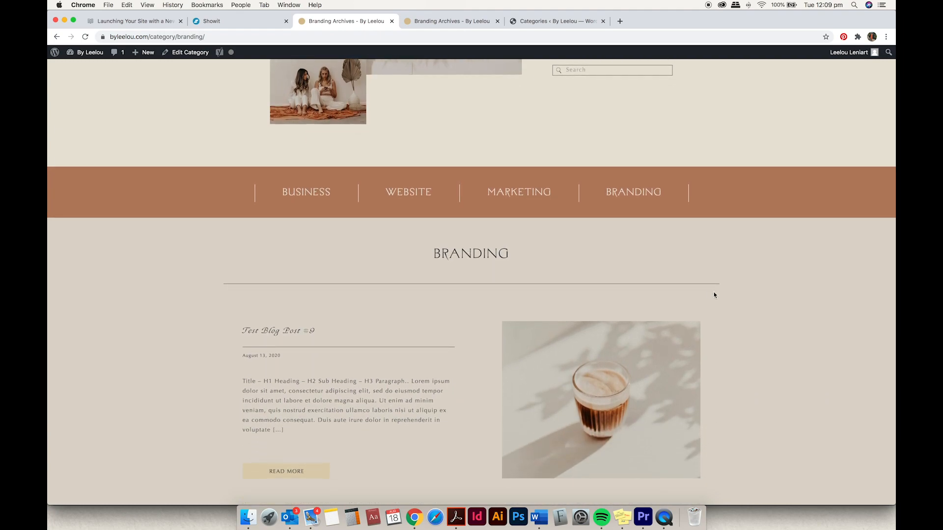
pyautogui.scroll(-5, 715, 295)
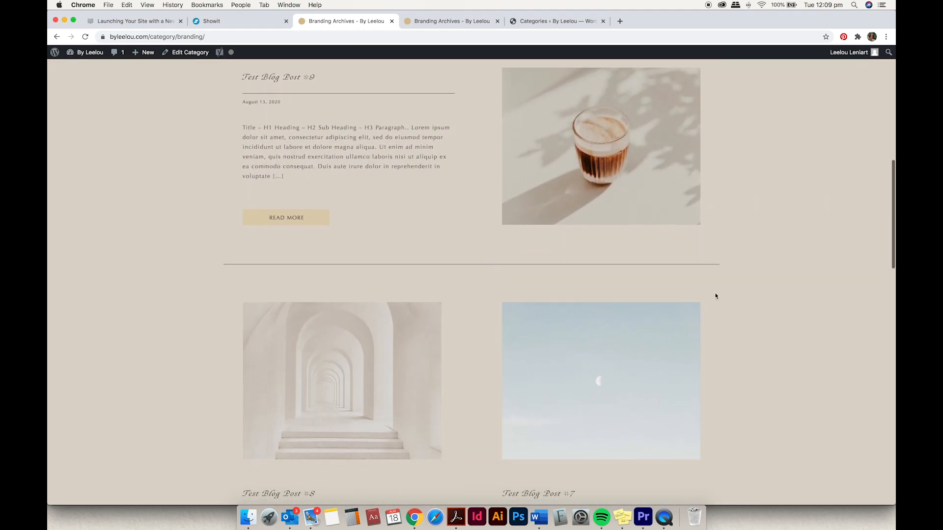
pyautogui.scroll(-9, 715, 295)
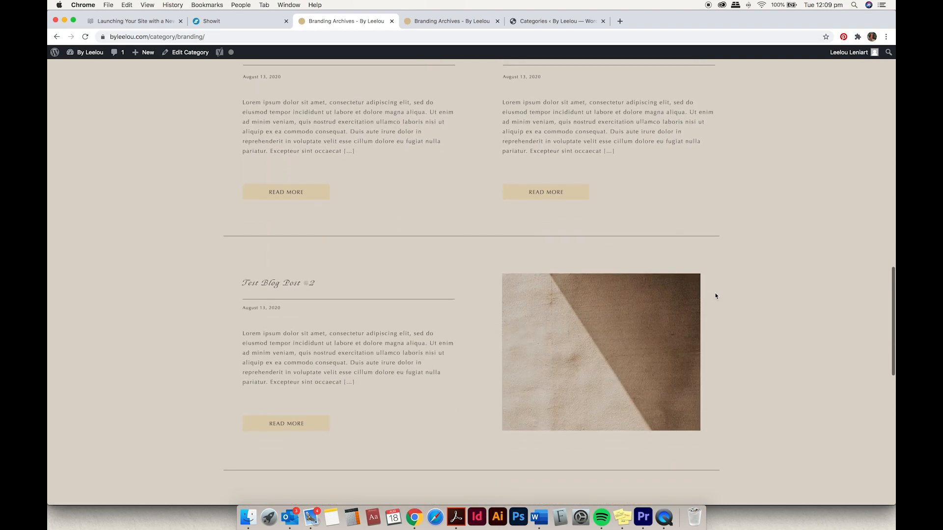
pyautogui.scroll(19, 715, 296)
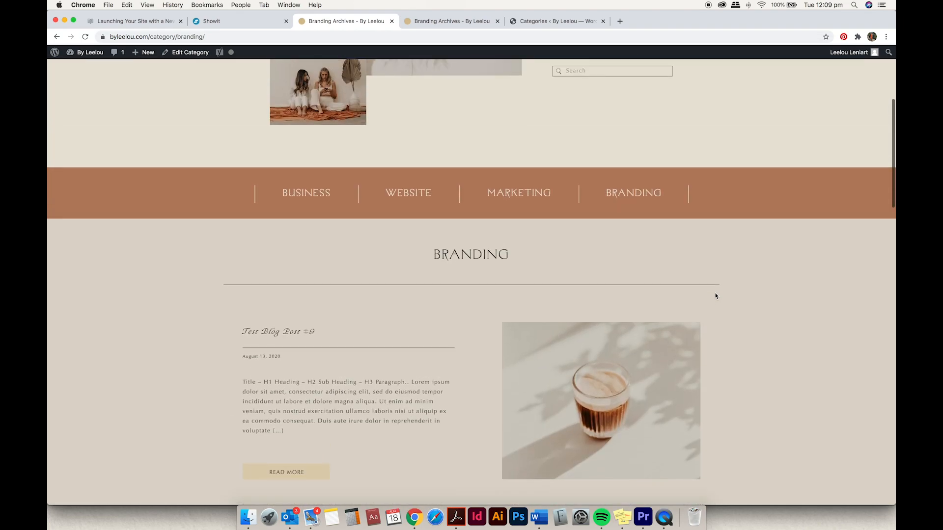
pyautogui.scroll(5, 715, 296)
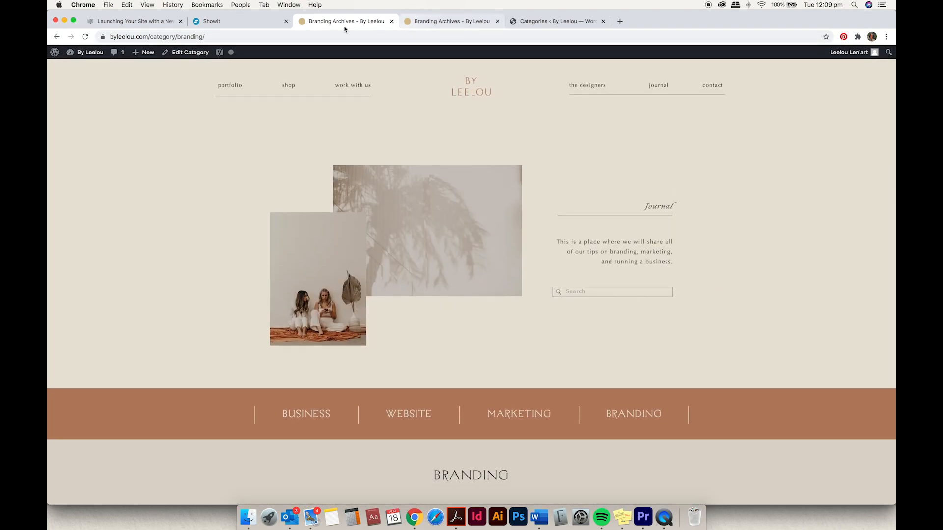
# Return to the Showit editor, dismiss the publish confirmation and open the 404 blog template
pyautogui.click(253, 27)
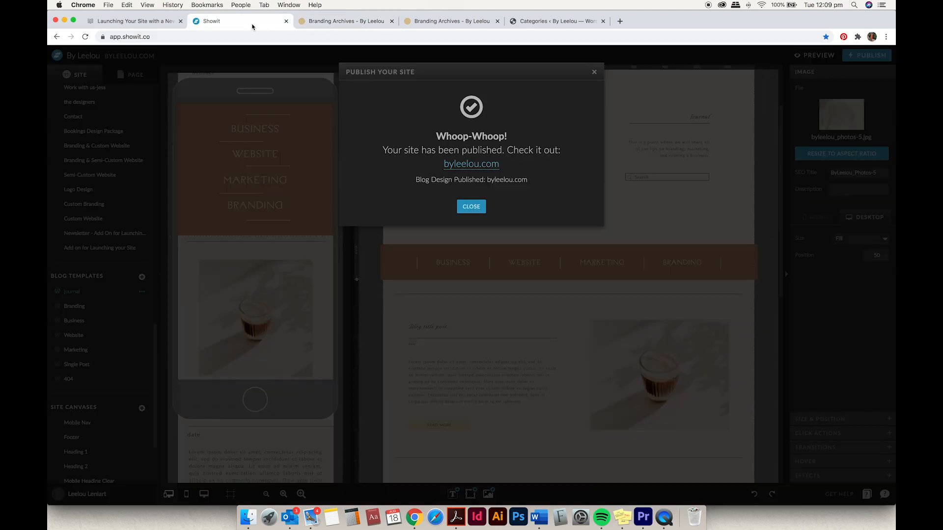
pyautogui.click(594, 73)
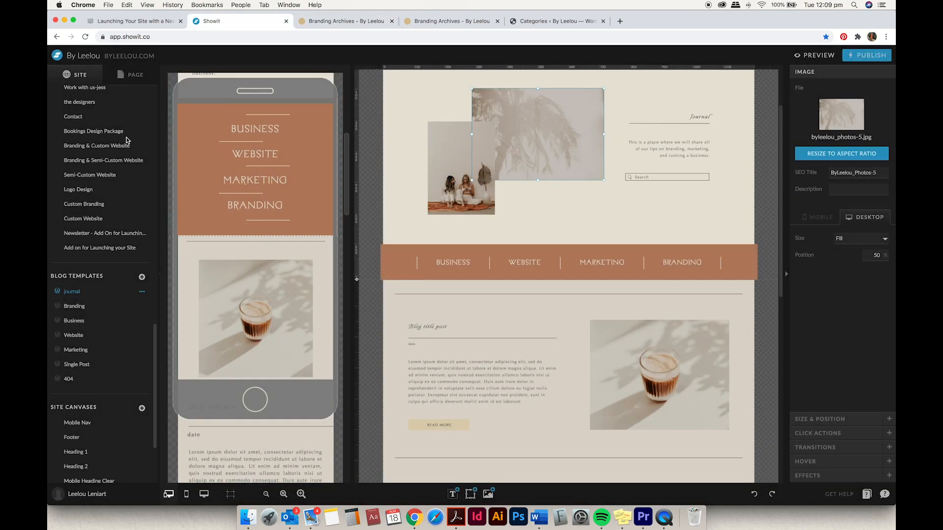
pyautogui.click(73, 382)
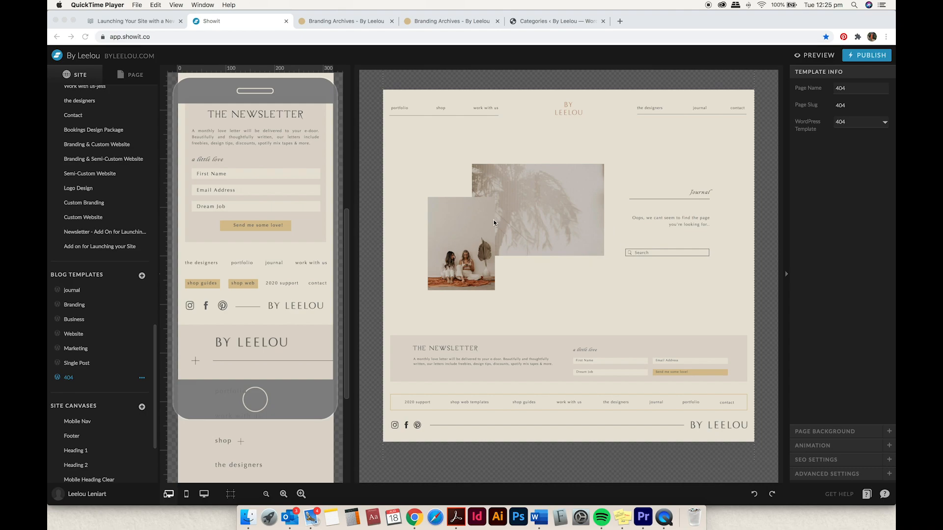
# Open the journal blog template and bring up its options to see how a template is duplicated
pyautogui.click(118, 300)
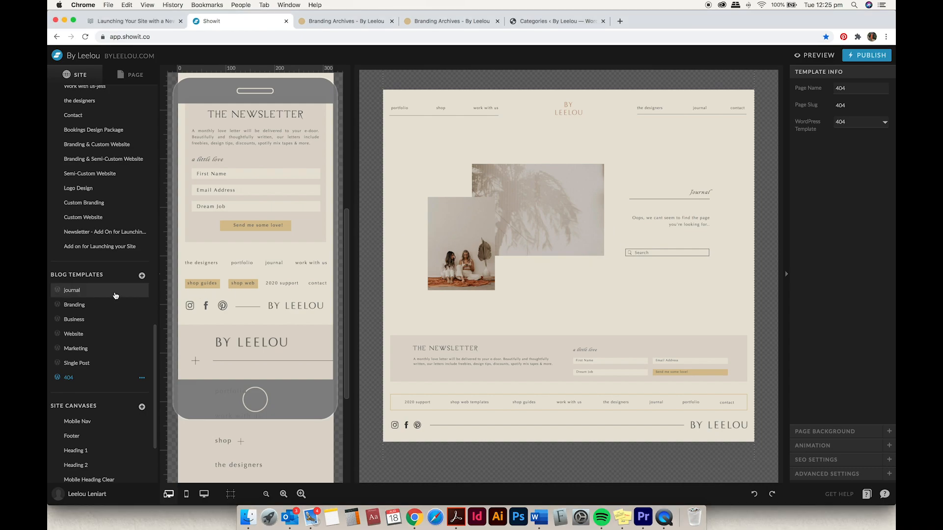
pyautogui.click(116, 295)
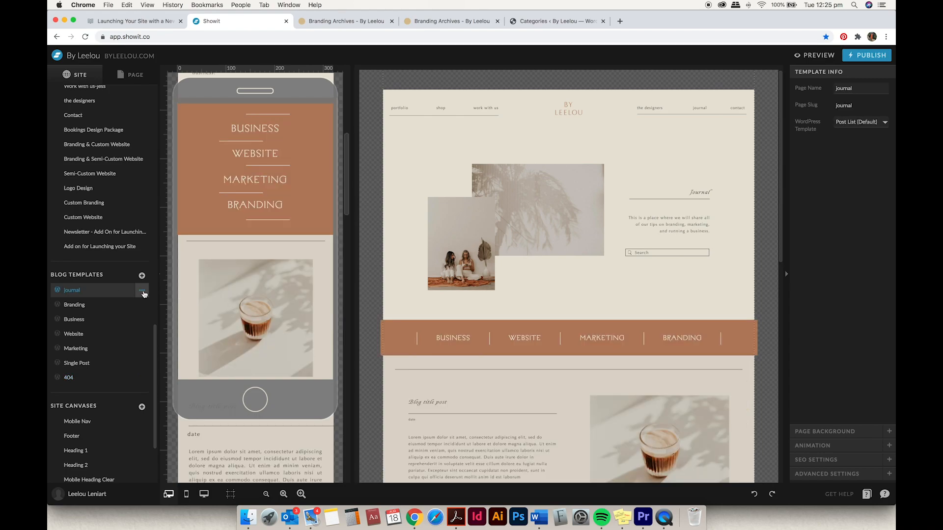
pyautogui.click(142, 291)
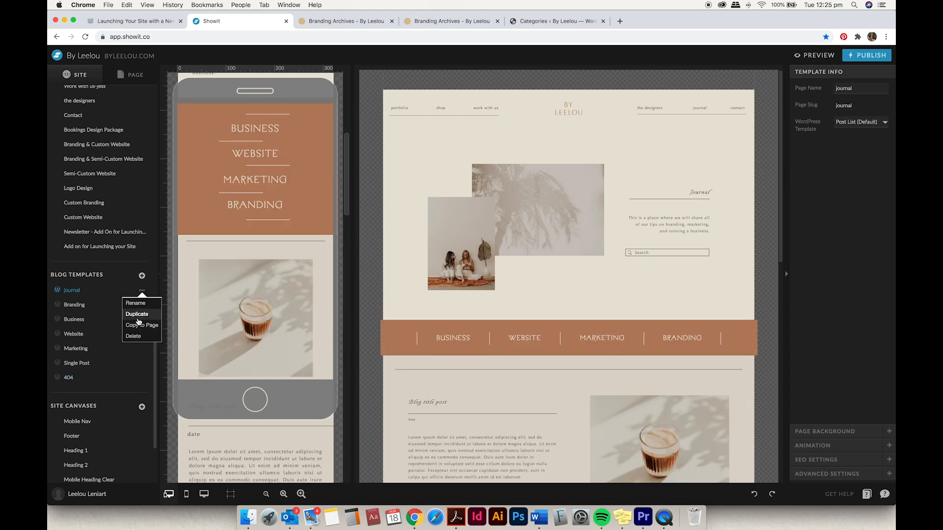
# Reopen the 404 template and check its name and assigned WordPress Template type, leaving both as 404
pyautogui.click(84, 381)
pyautogui.click(84, 381)
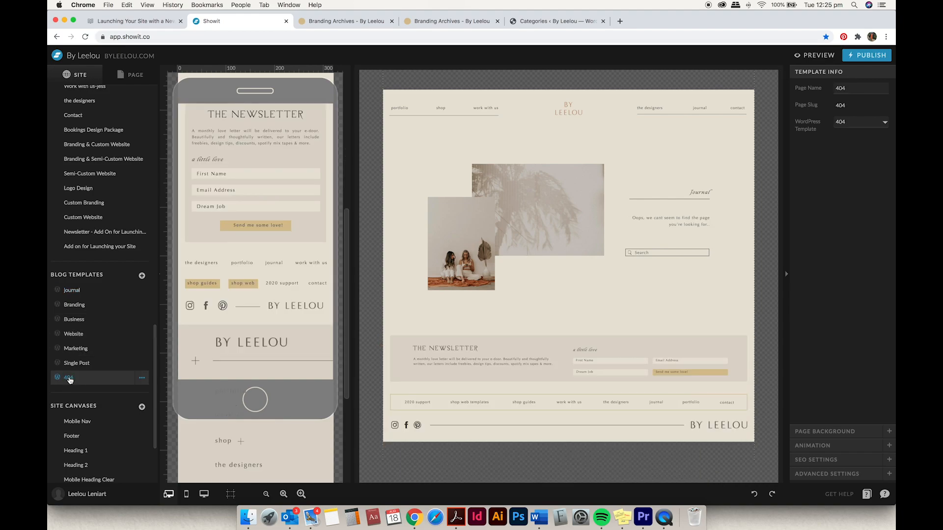
pyautogui.doubleClick(75, 381)
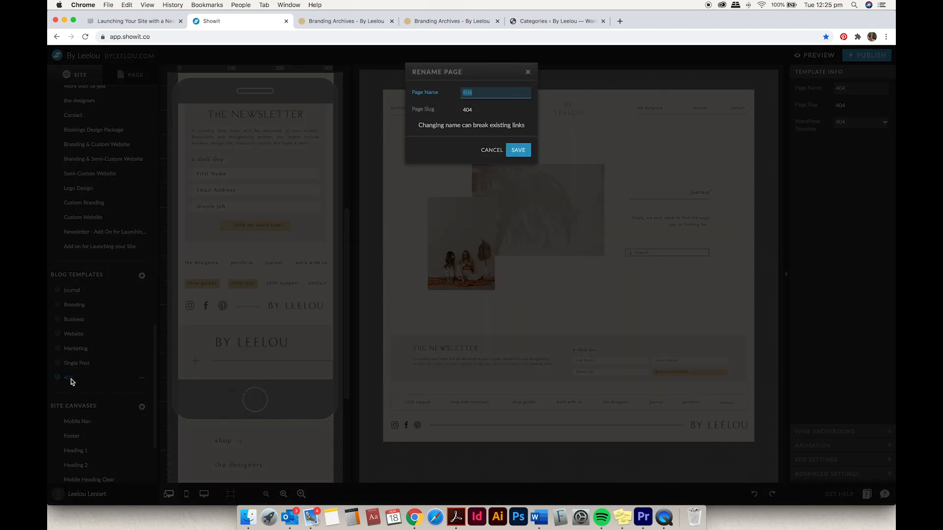
pyautogui.click(490, 150)
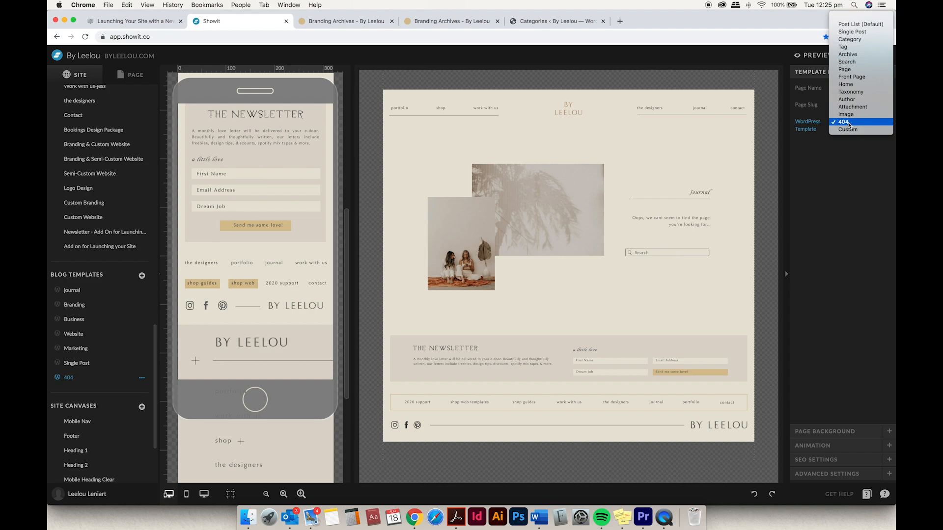
pyautogui.click(821, 145)
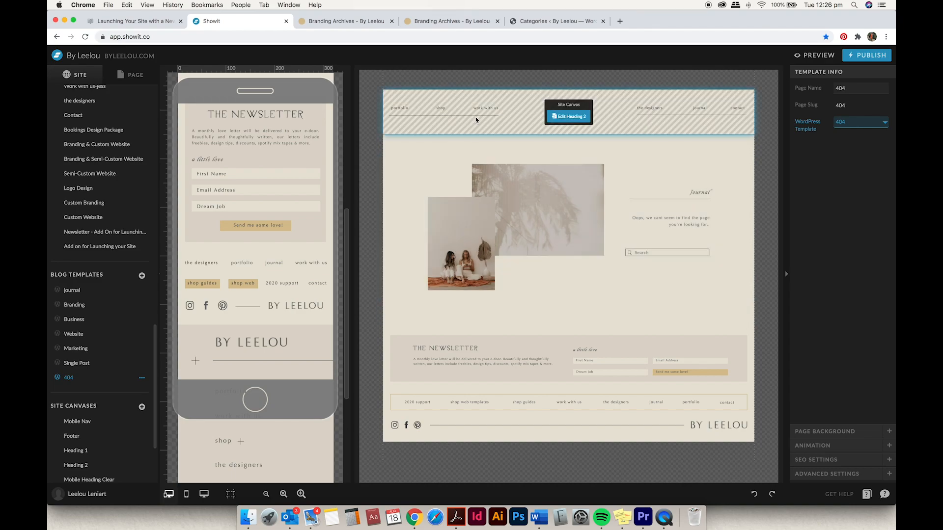
# Examine the 404 template's mobile and desktop Hero layout, including its page-not-found text and search bar
pyautogui.scroll(8, 299, 223)
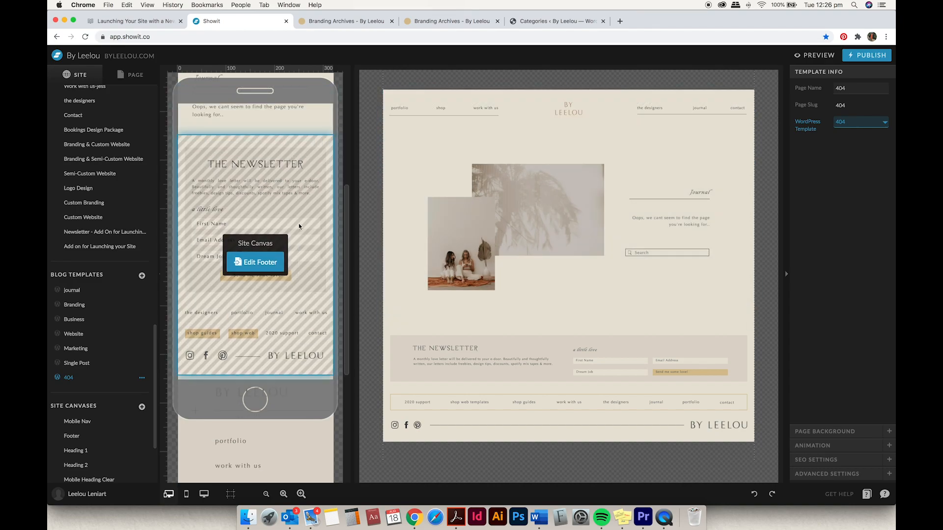
pyautogui.scroll(2, 299, 223)
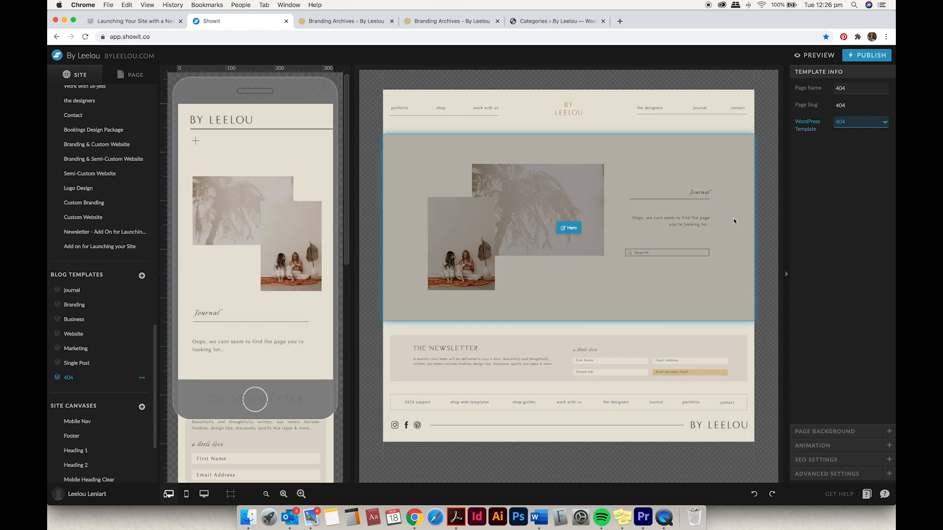
pyautogui.click(696, 222)
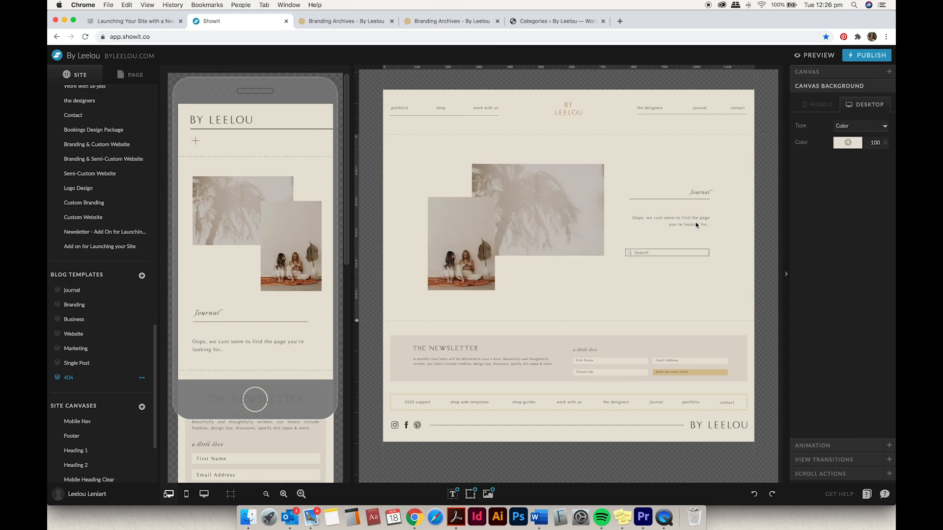
pyautogui.click(696, 222)
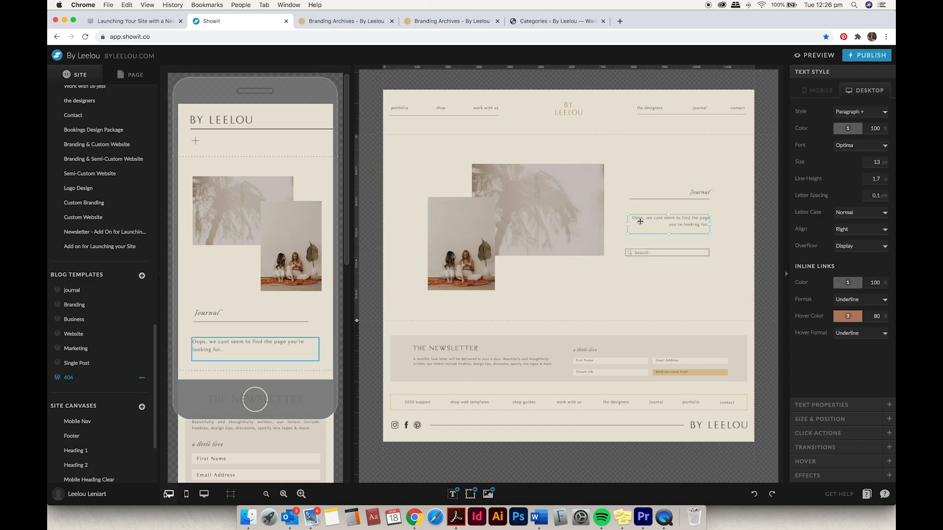
pyautogui.click(646, 254)
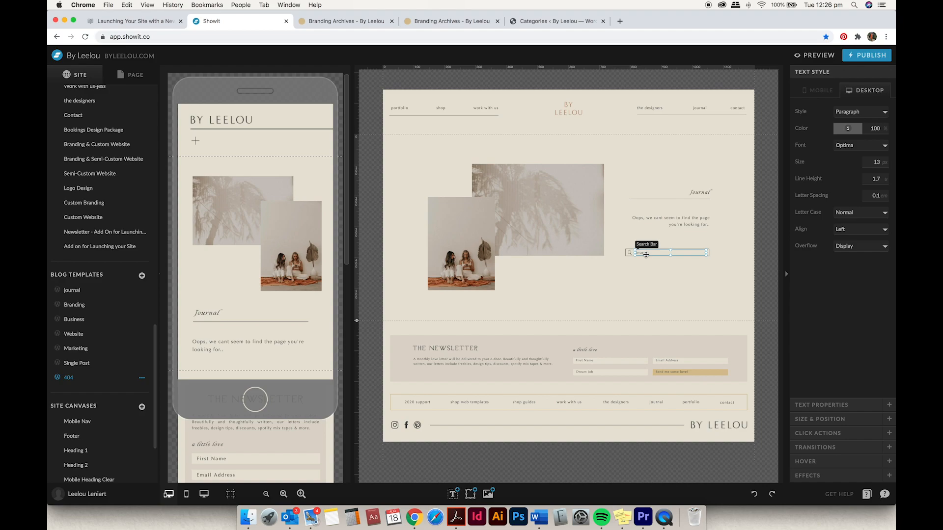
# Search the web for "showit help center" in a new browser tab and open the Showit Help Center
pyautogui.click(622, 22)
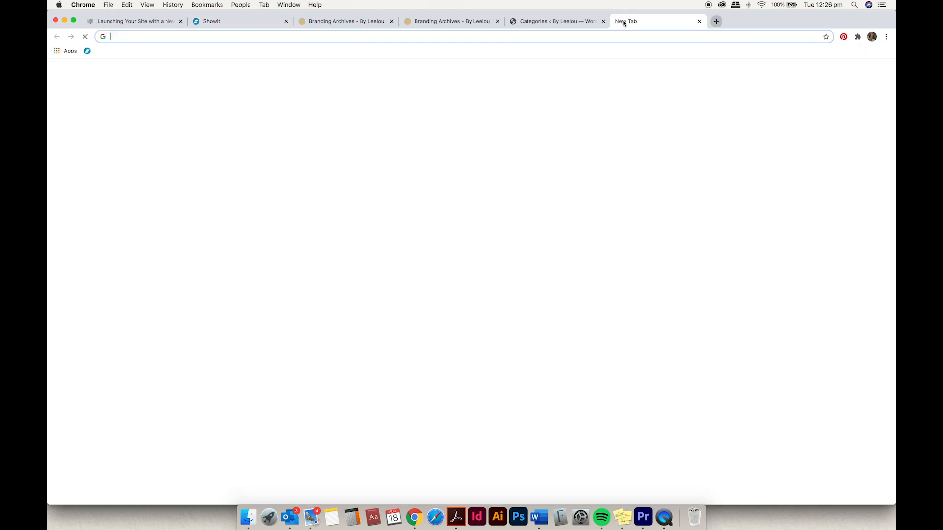
pyautogui.write('showit help')
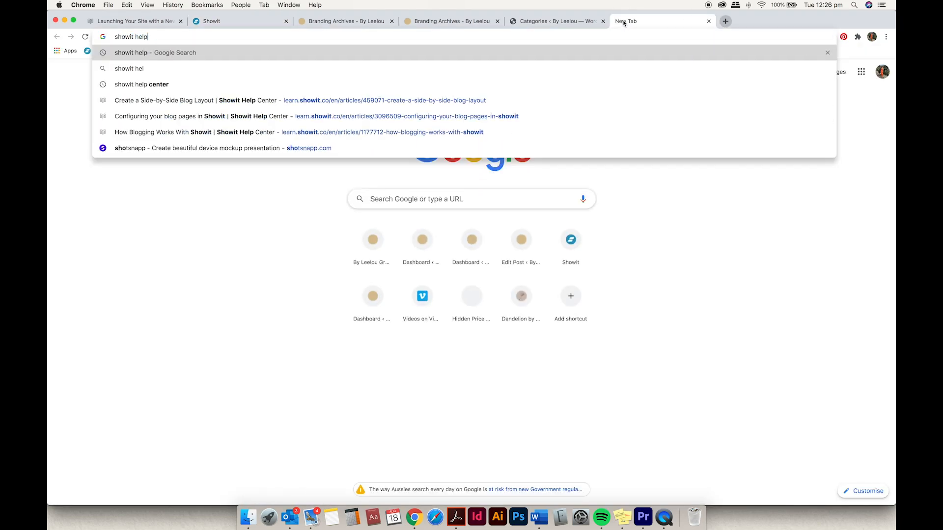
pyautogui.write(' center')
pyautogui.press('Return')
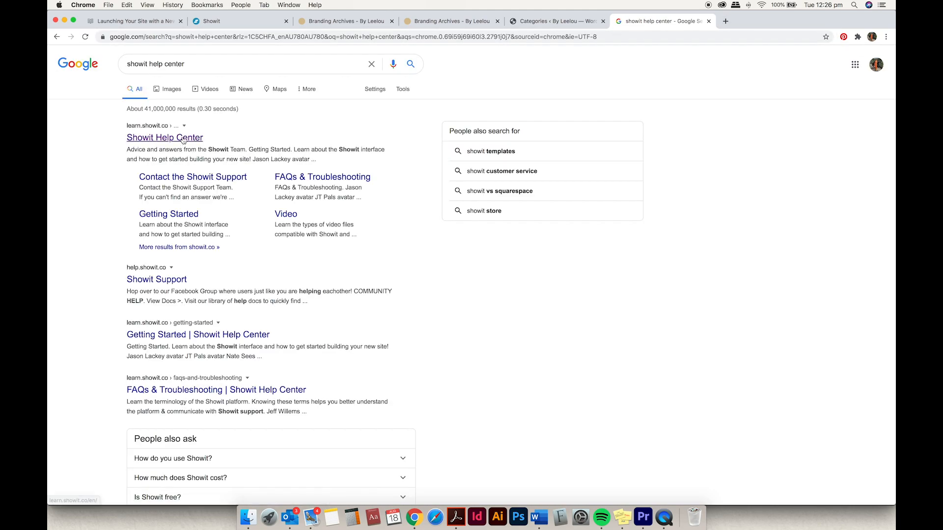
pyautogui.click(183, 139)
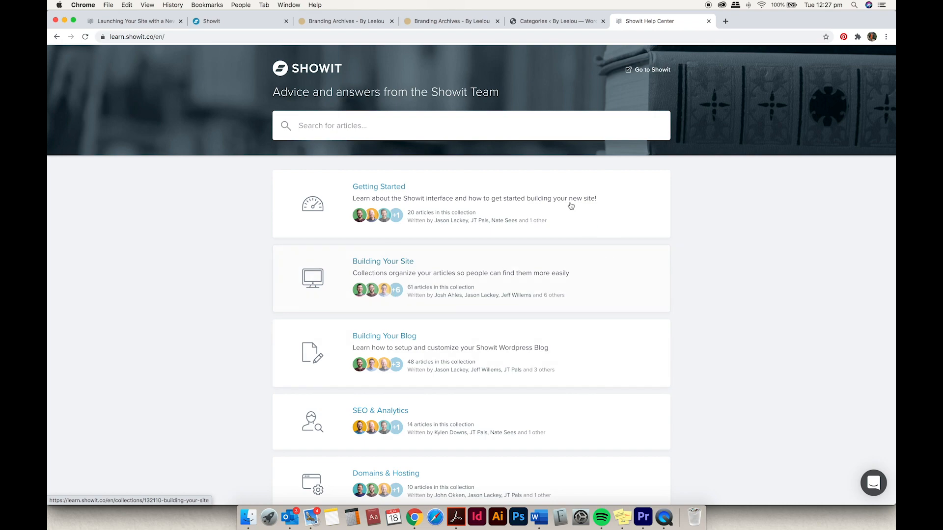
# Go to byleelou.com, look down the home page to the footer and open the linked Instagram profile
pyautogui.click(673, 34)
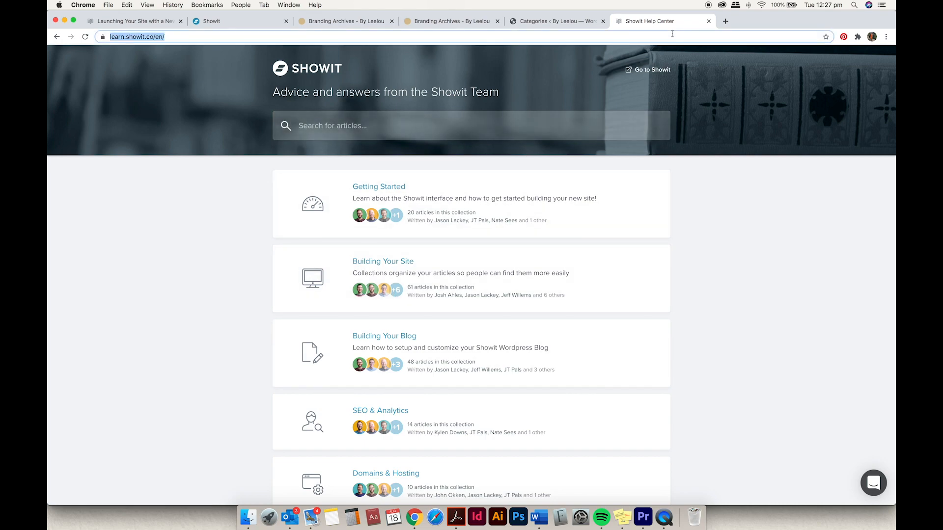
pyautogui.write('byleelou.com')
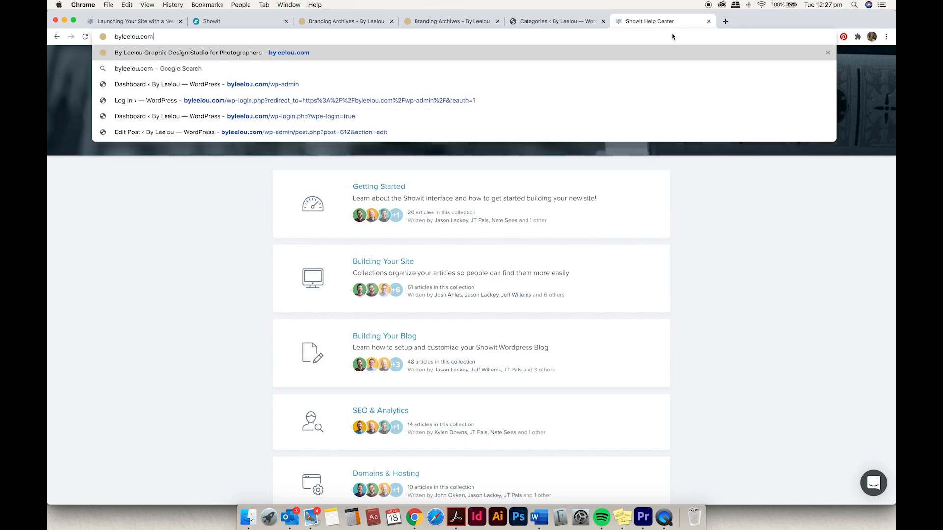
pyautogui.press('Return')
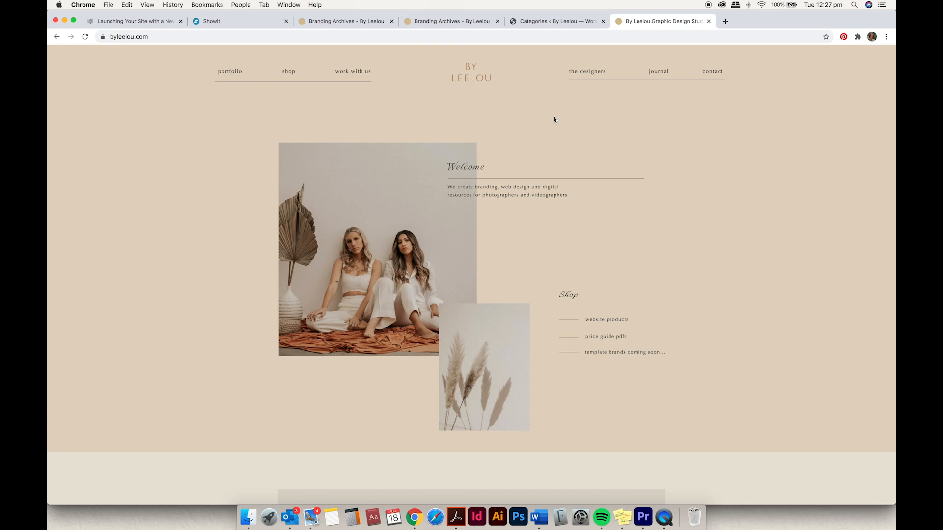
pyautogui.scroll(-10, 533, 214)
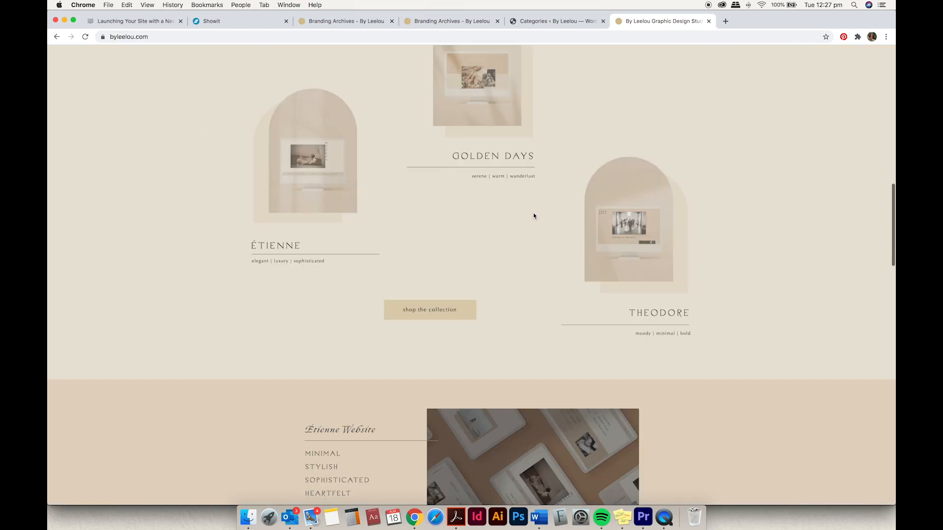
pyautogui.scroll(-5, 534, 216)
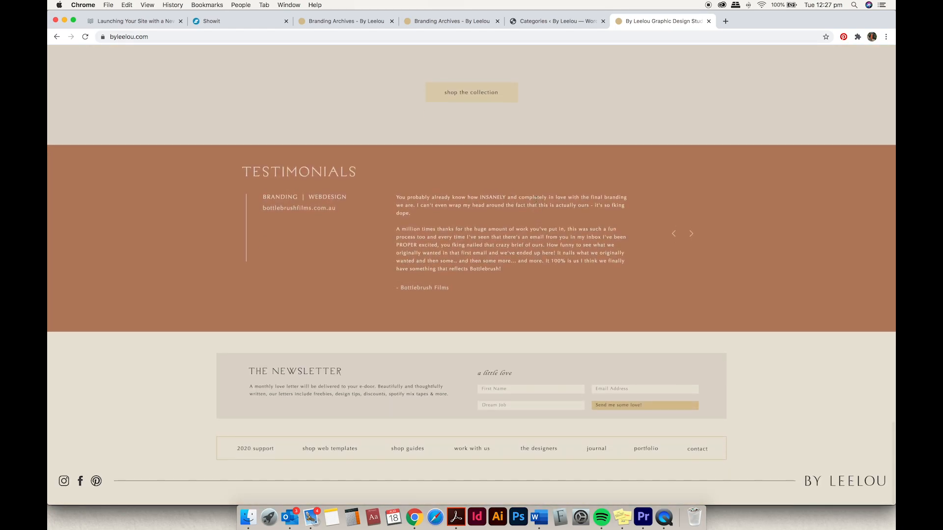
pyautogui.click(63, 482)
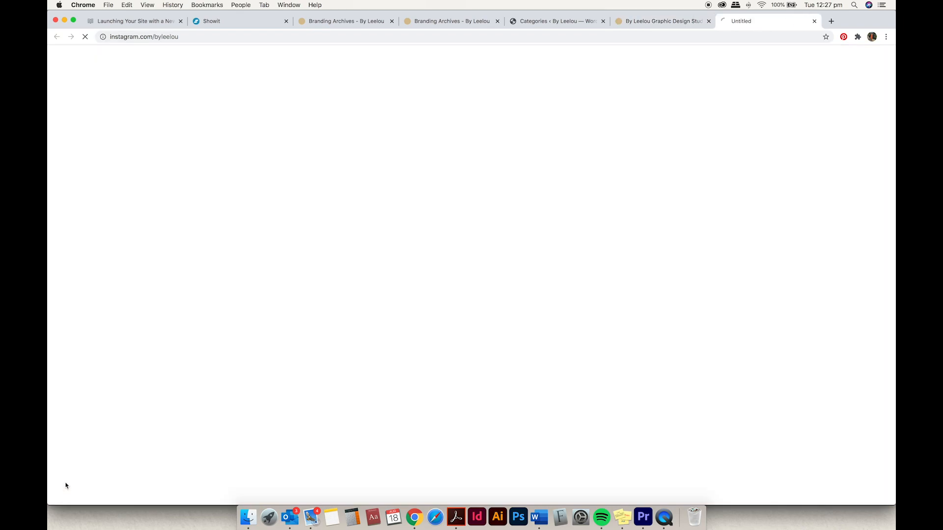